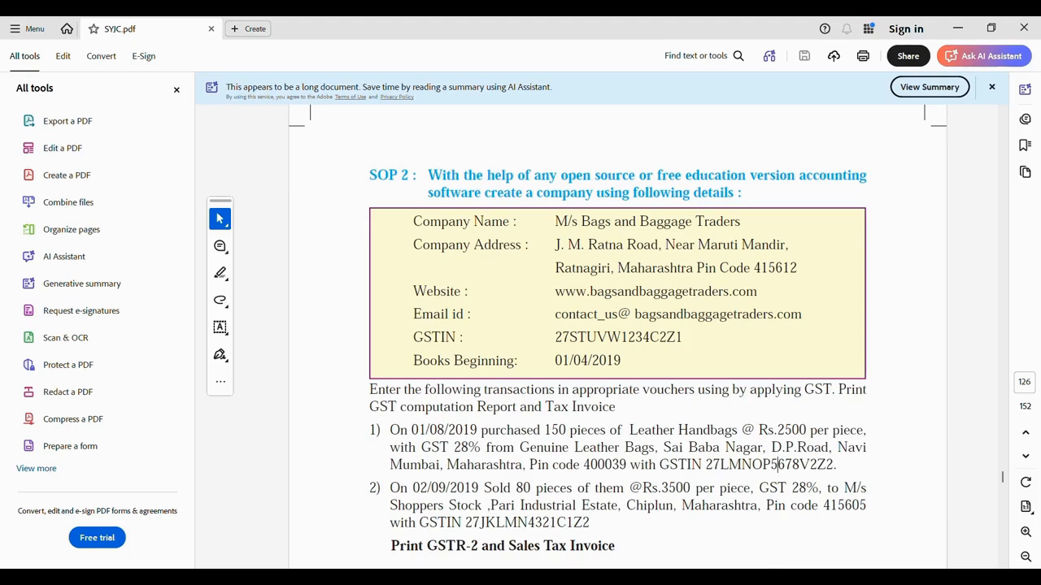
Bring Tally forward and choose to work in Educational Mode
{"action": "left_click", "coordinate": [731, 579]}
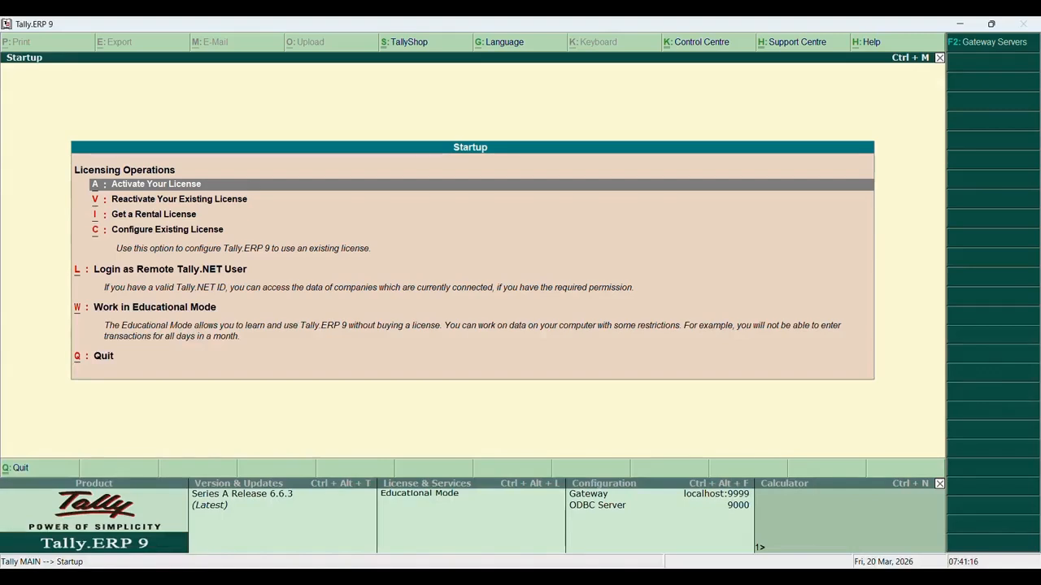
{"action": "key", "text": "Down"}
{"action": "key", "text": "Down"}
{"action": "key", "text": "Down"}
{"action": "key", "text": "Down"}
{"action": "key", "text": "Down"}
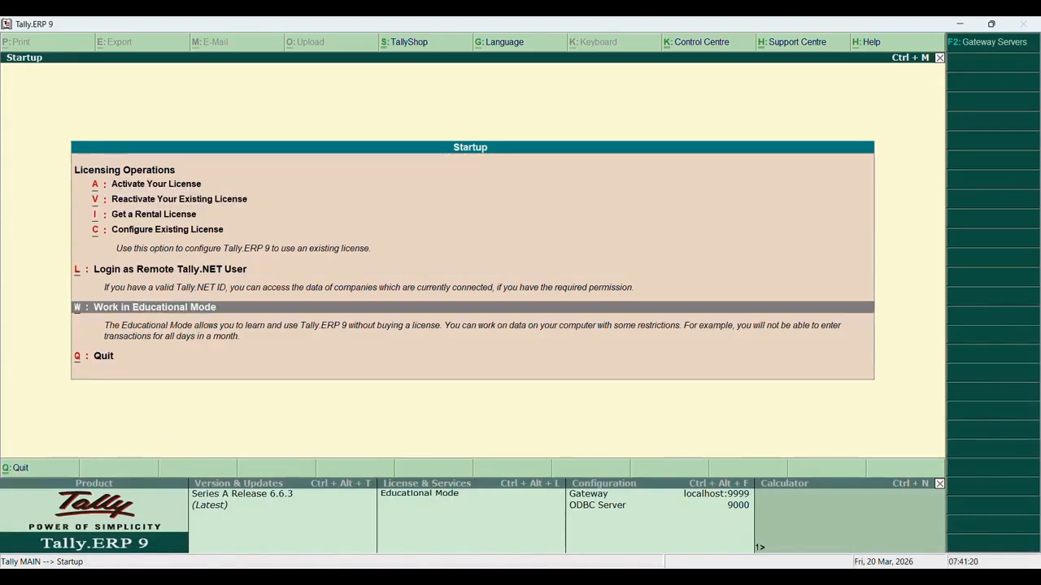
{"action": "key", "text": "Return"}
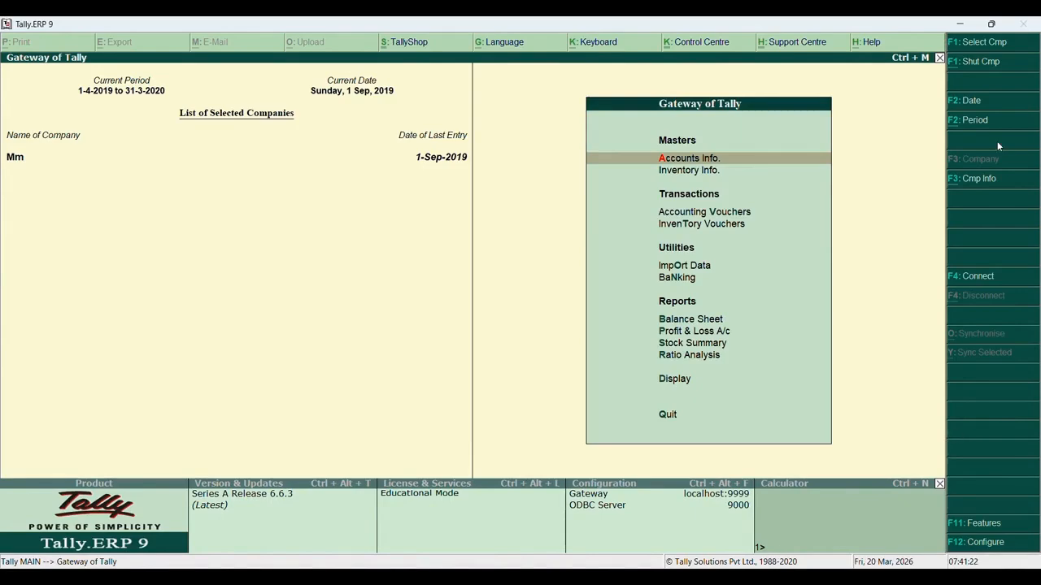
Shut company Mm and choose Create Company
{"action": "left_click", "coordinate": [980, 61]}
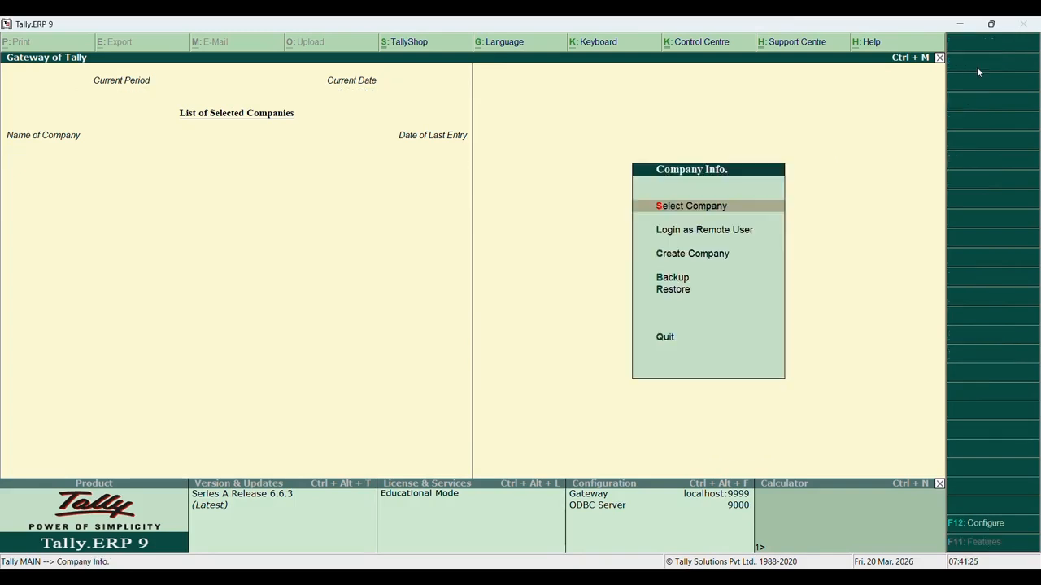
{"action": "key", "text": "Down"}
{"action": "key", "text": "Down"}
{"action": "left_click", "coordinate": [753, 254]}
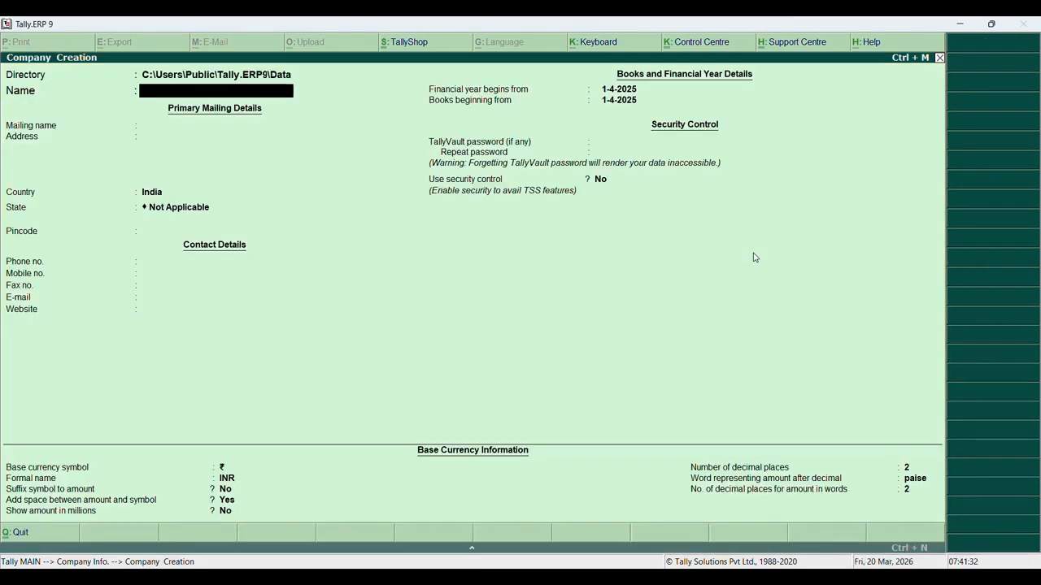
Enter M/s Bags and Baggage Traders as name and mailing name, then type both address lines
{"action": "type", "text": "M/s Bags and Bagga"}
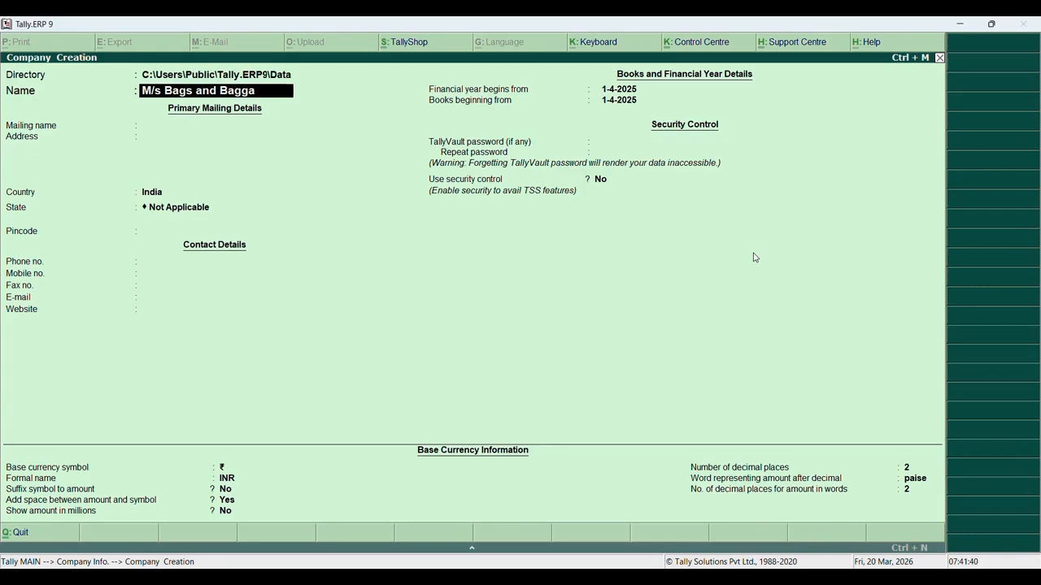
{"action": "type", "text": "ge Traders"}
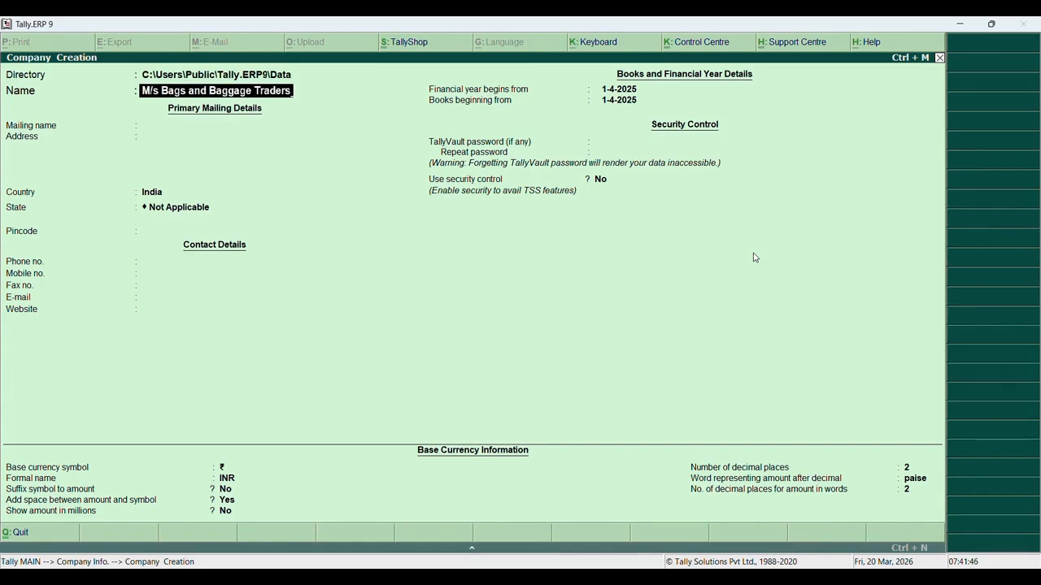
{"action": "key", "text": "Return"}
{"action": "key", "text": "Return"}
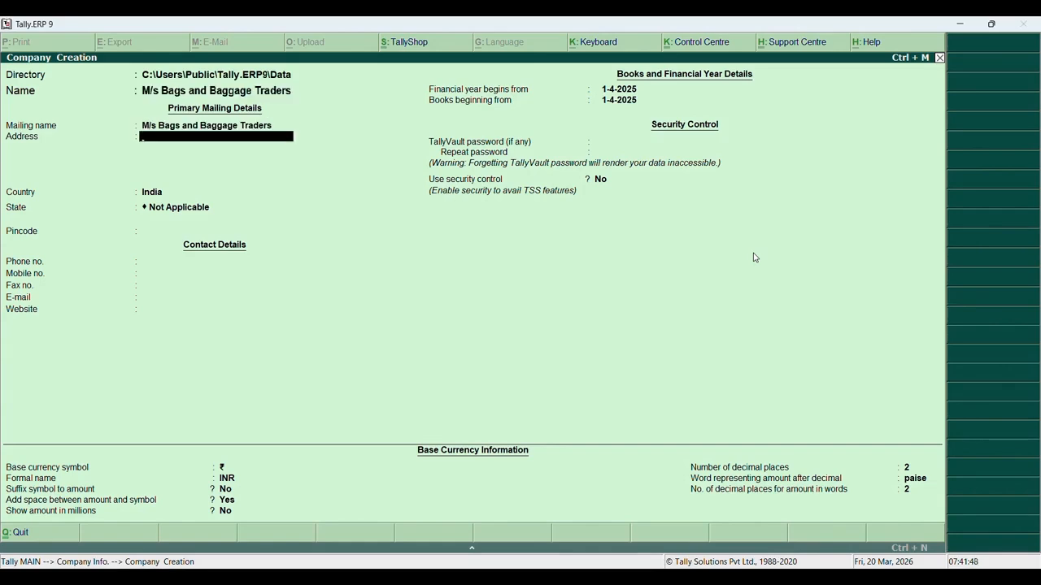
{"action": "type", "text": "J.M. Ratna Road, Near"}
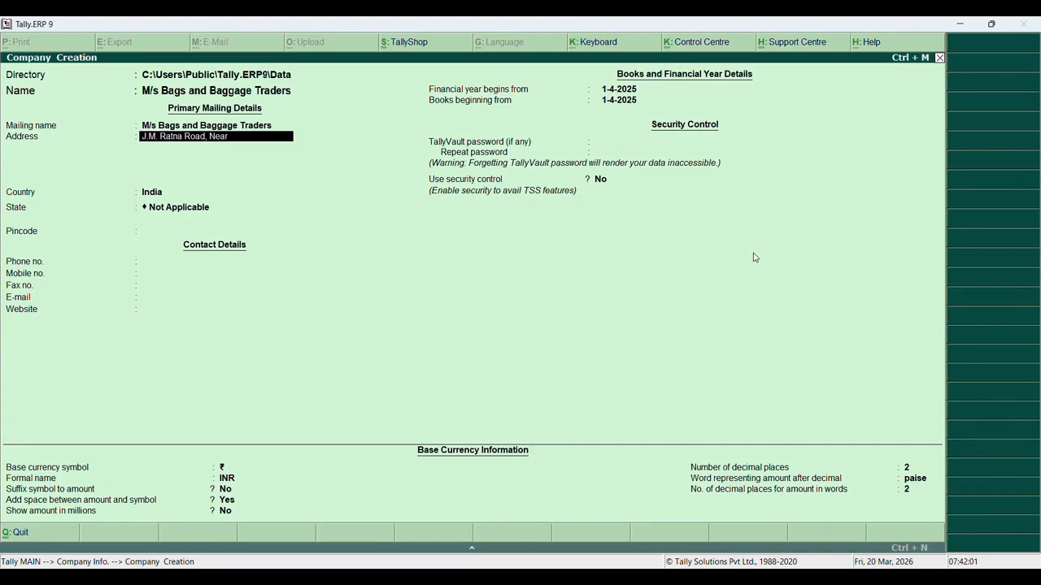
{"action": "type", "text": " Maruti Mandir"}
{"action": "key", "text": "Return"}
{"action": "type", "text": "Rata"}
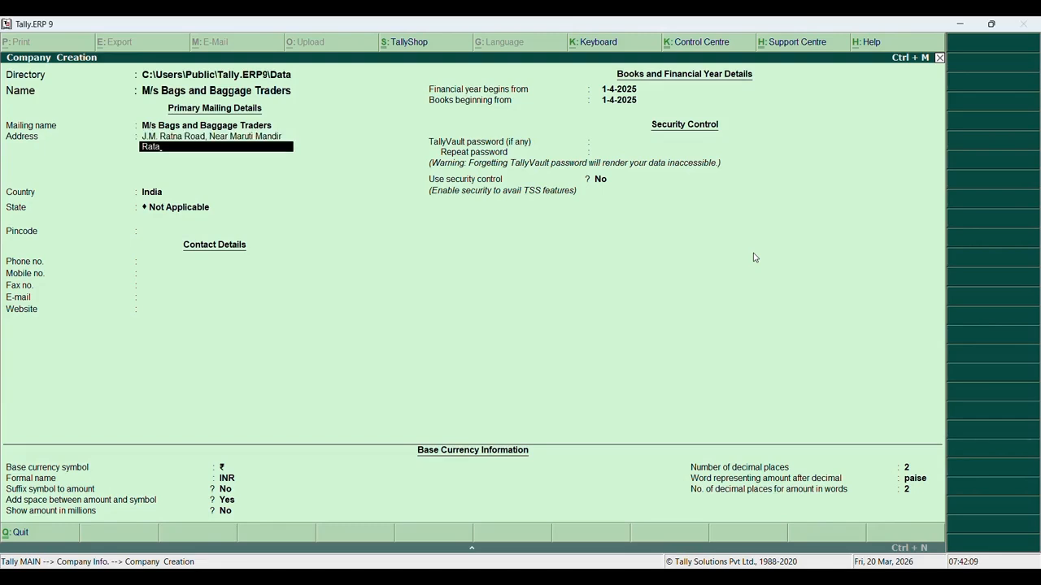
{"action": "key", "text": "BackSpace"}
{"action": "type", "text": "nagiri Maharashtra"}
{"action": "key", "text": "Return"}
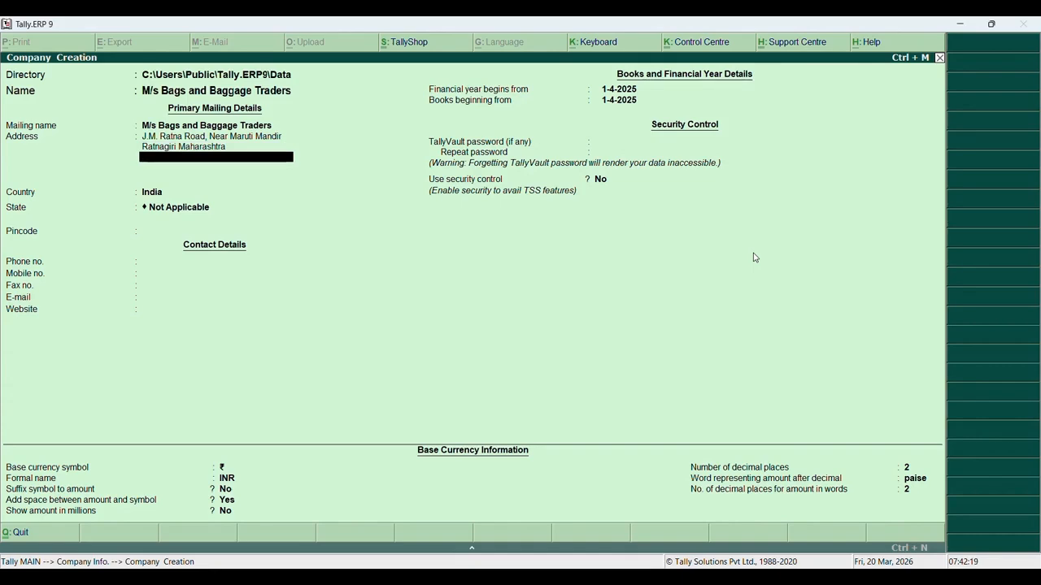
{"action": "key", "text": "Return"}
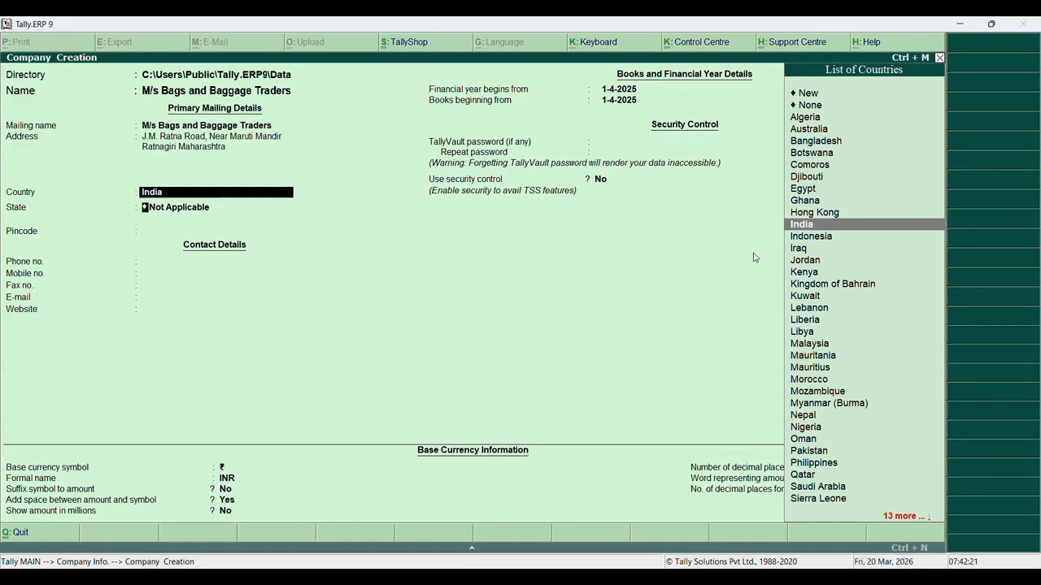
Set the country to India, the state to Maharashtra, and enter the pincode
{"action": "key", "text": "Return"}
{"action": "type", "text": "Ma"}
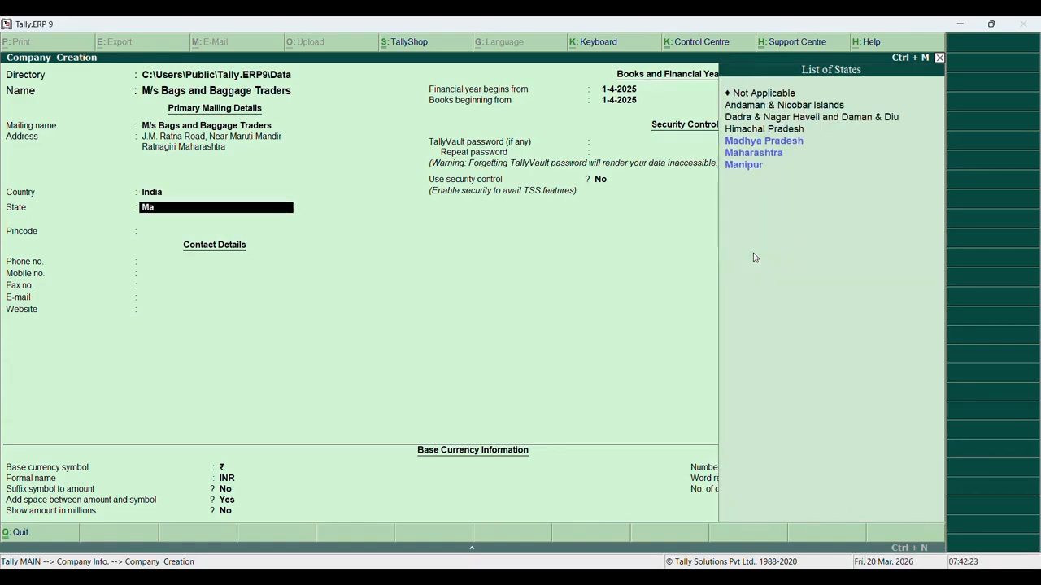
{"action": "type", "text": "h"}
{"action": "key", "text": "Return"}
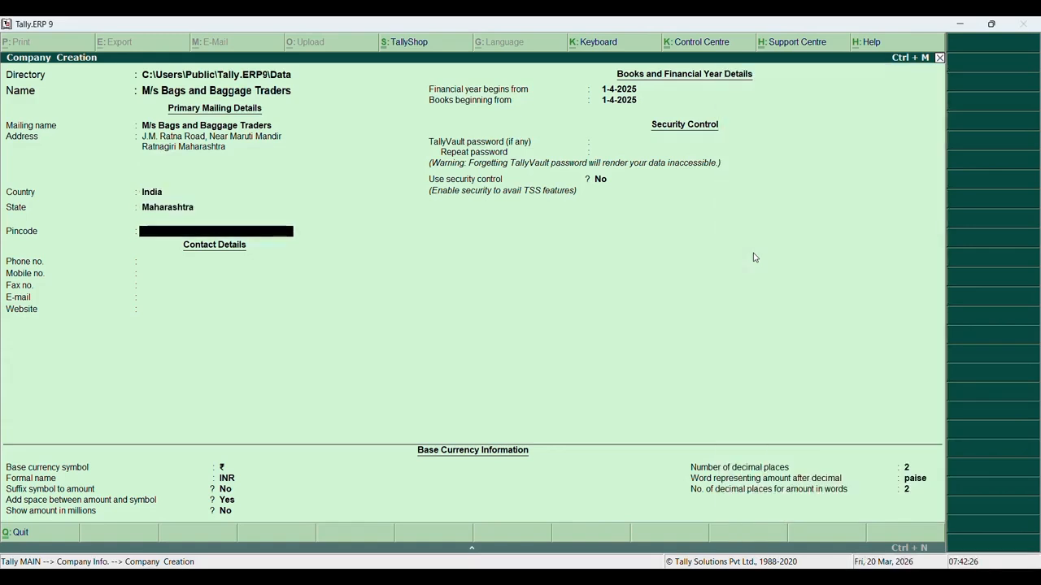
{"action": "type", "text": "415612"}
{"action": "key", "text": "Return"}
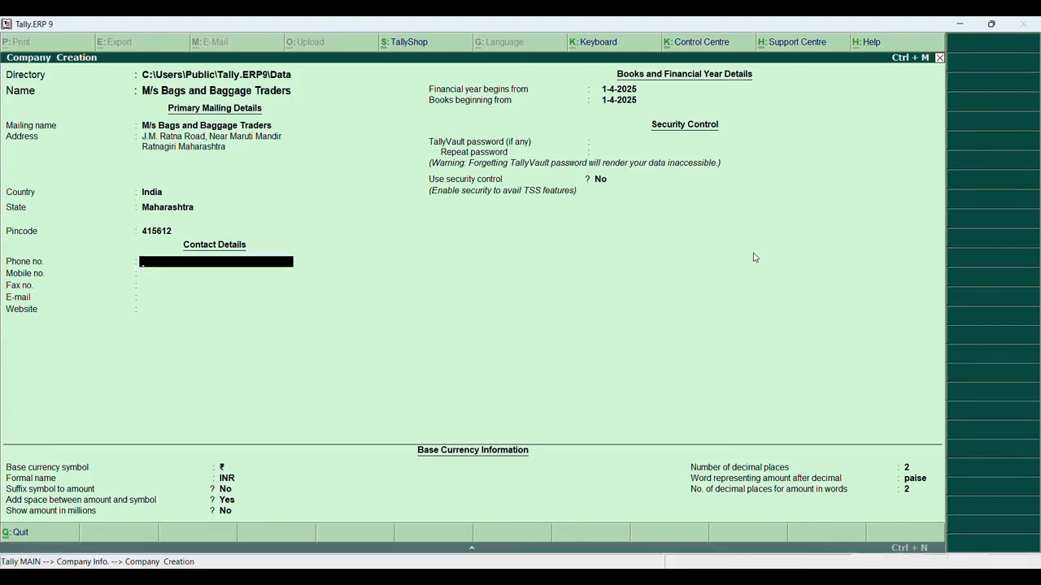
{"action": "key", "text": "Return"}
{"action": "key", "text": "Return"}
{"action": "key", "text": "Return"}
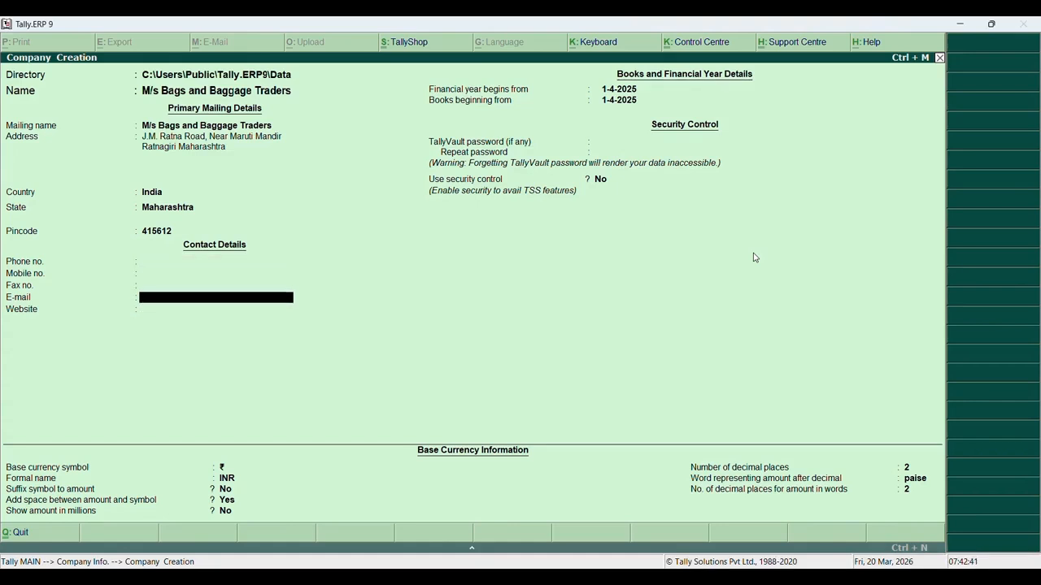
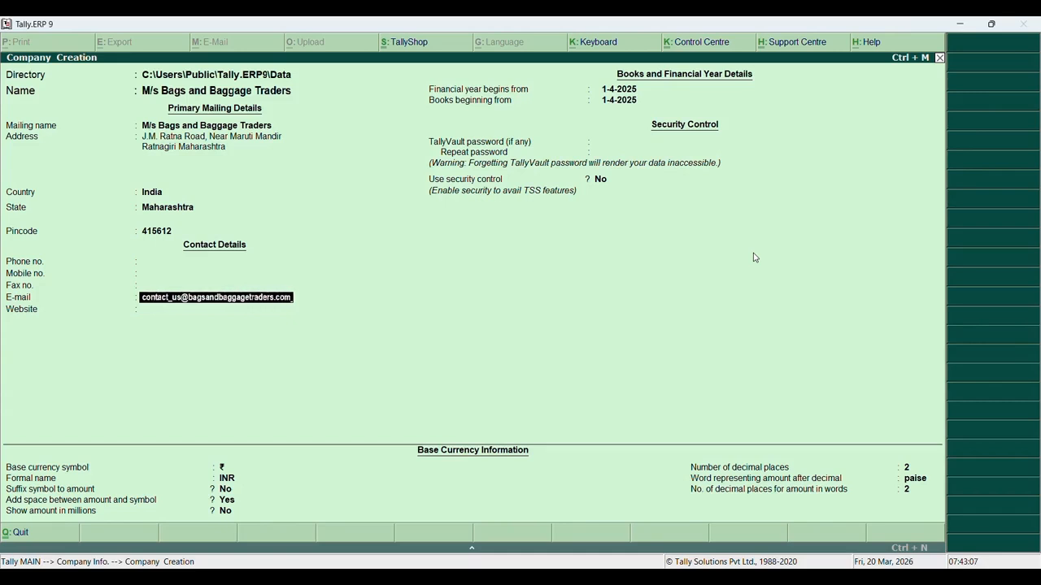
{"action": "key", "text": "Return"}
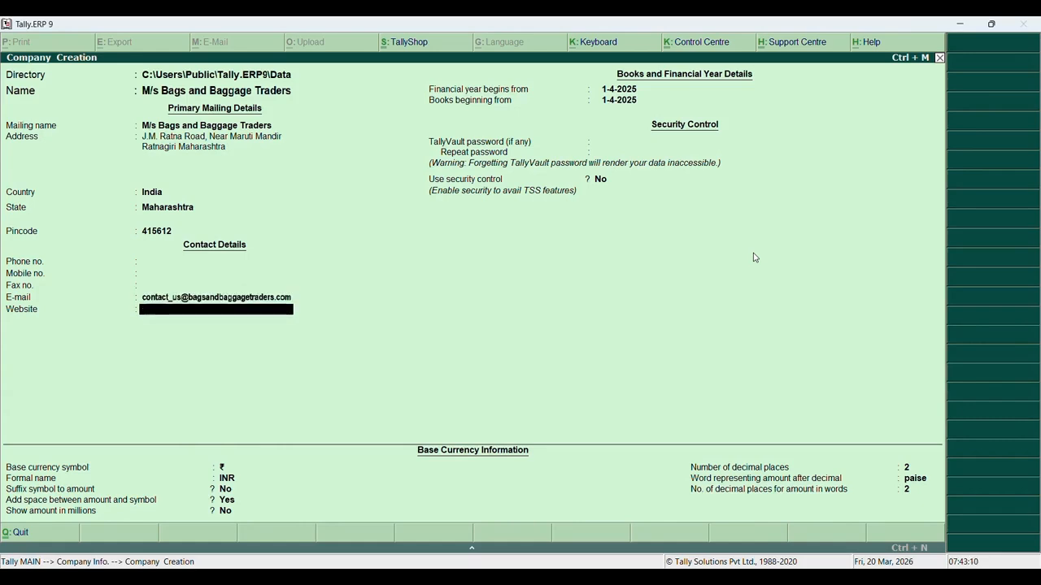
{"action": "type", "text": "www.bga"}
{"action": "key", "text": "BackSpace"}
{"action": "key", "text": "BackSpace"}
{"action": "key", "text": "BackSpace"}
{"action": "type", "text": "gsandbagg"}
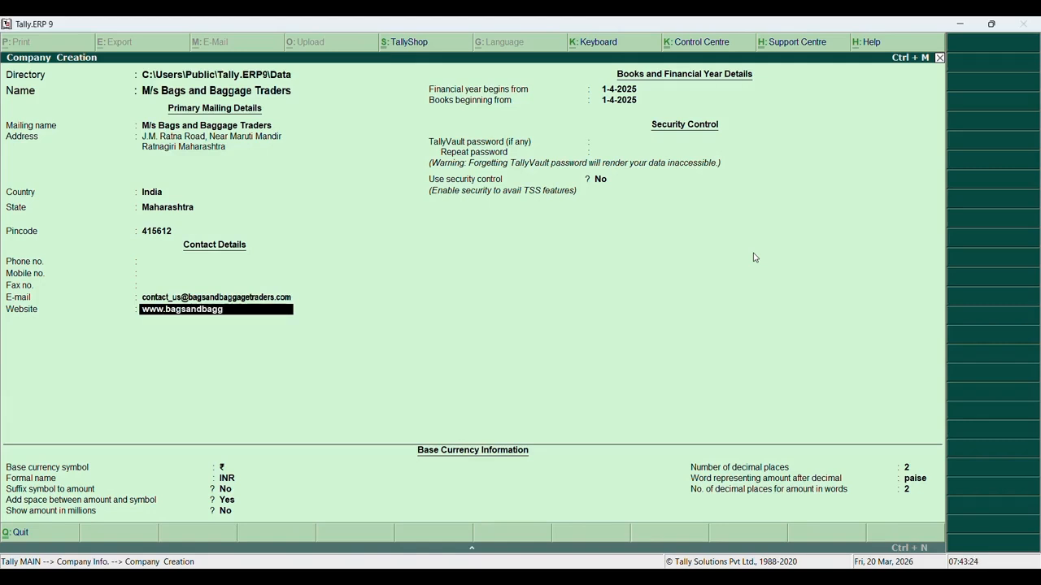
{"action": "type", "text": "agetraders.com"}
Set the financial year and books beginning to 1-4-2019 and accept the remaining defaults
{"action": "key", "text": "Return"}
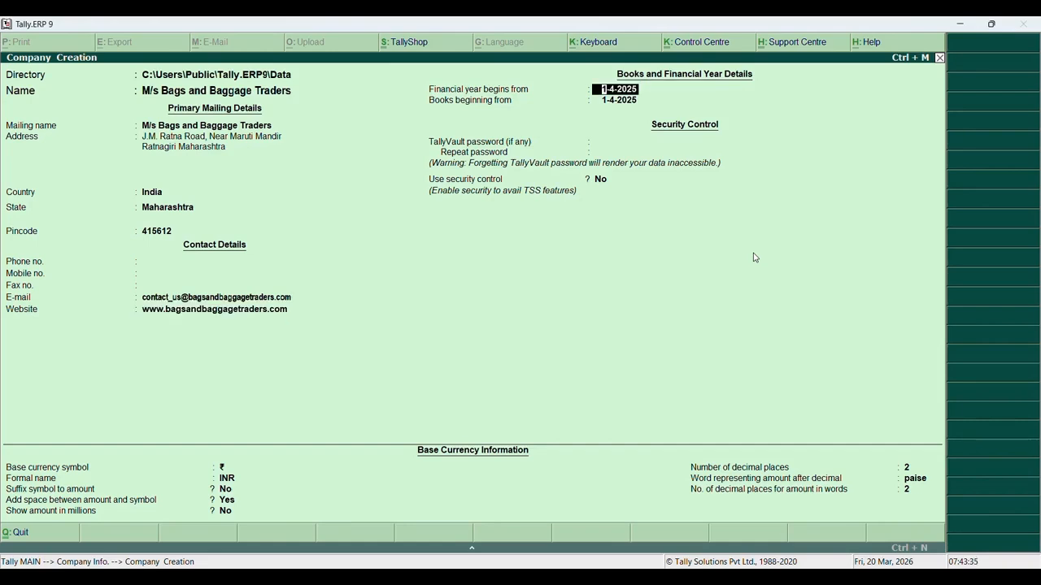
{"action": "type", "text": "1-04-"}
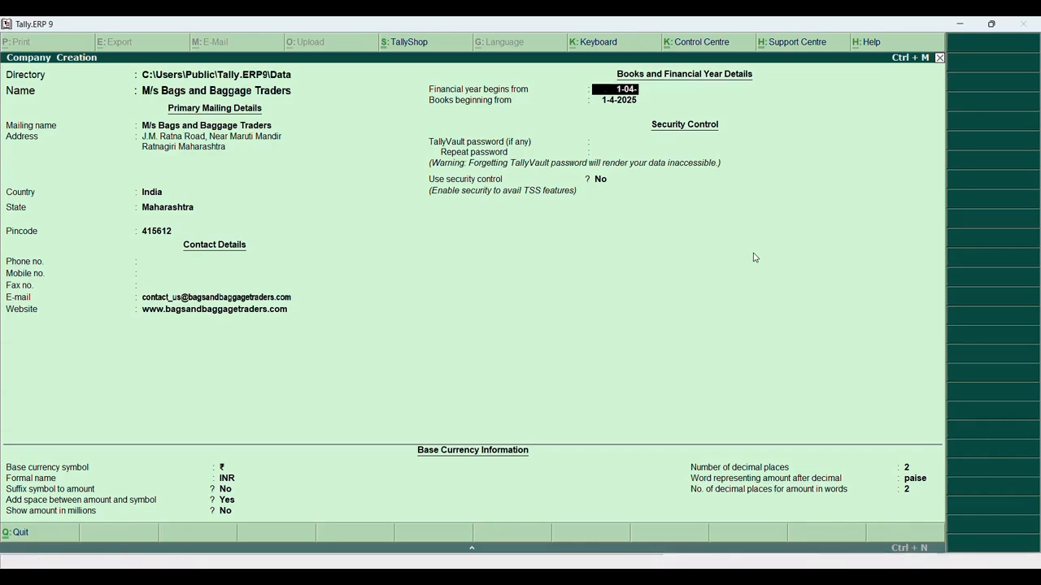
{"action": "type", "text": "2019"}
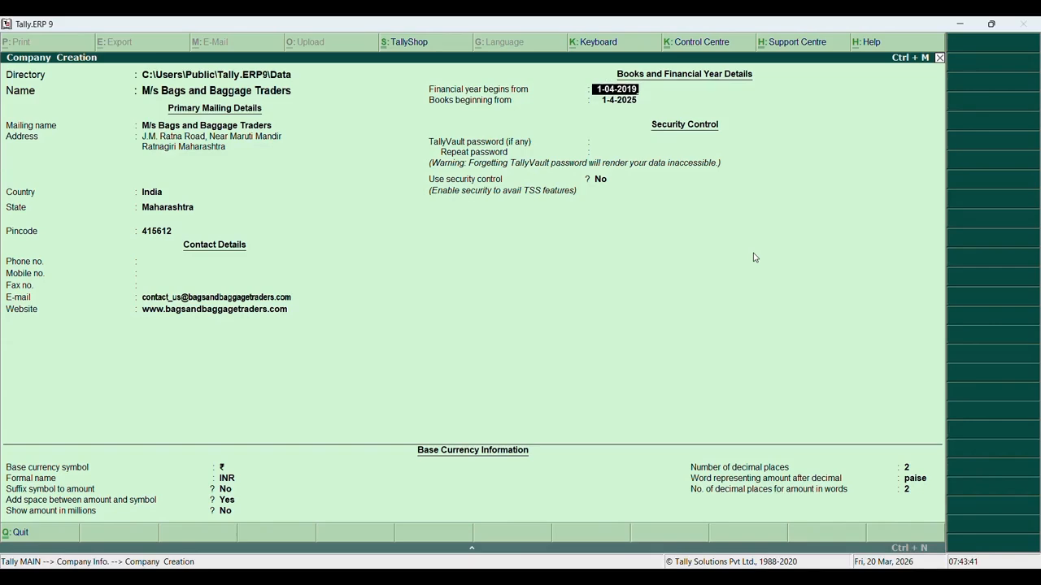
{"action": "key", "text": "Return"}
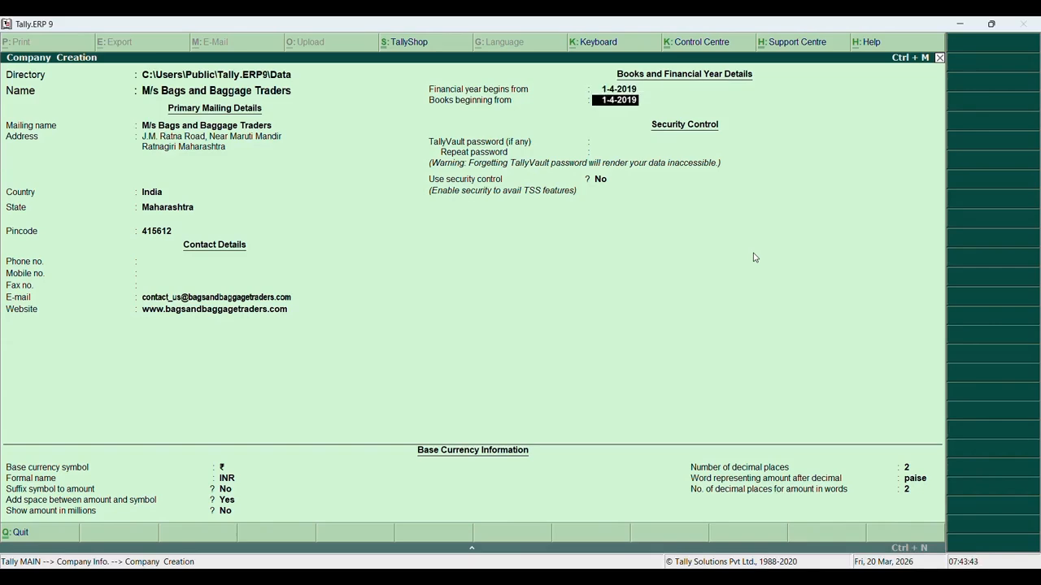
{"action": "key", "text": "Return"}
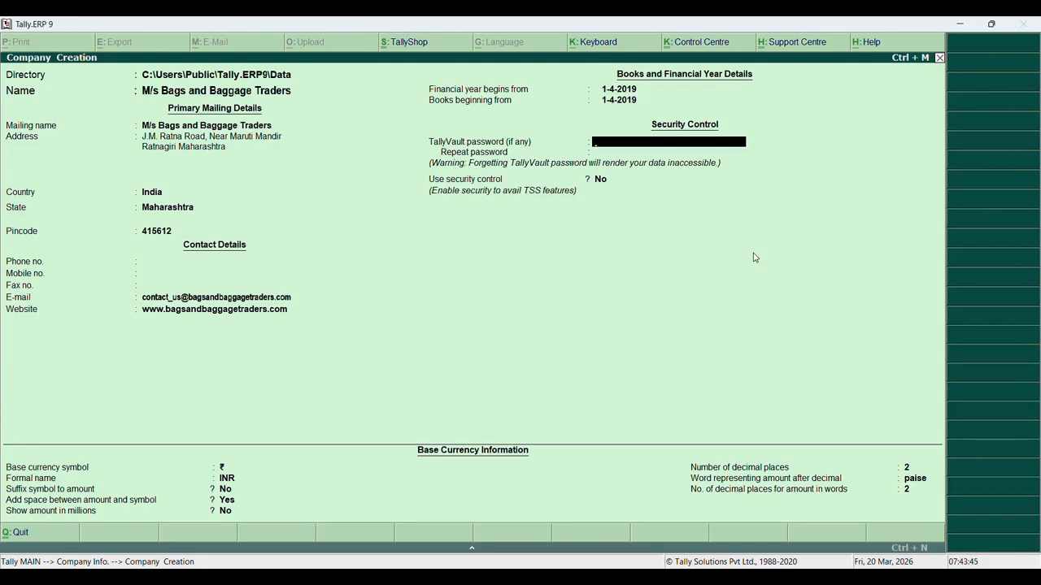
{"action": "key", "text": "Return"}
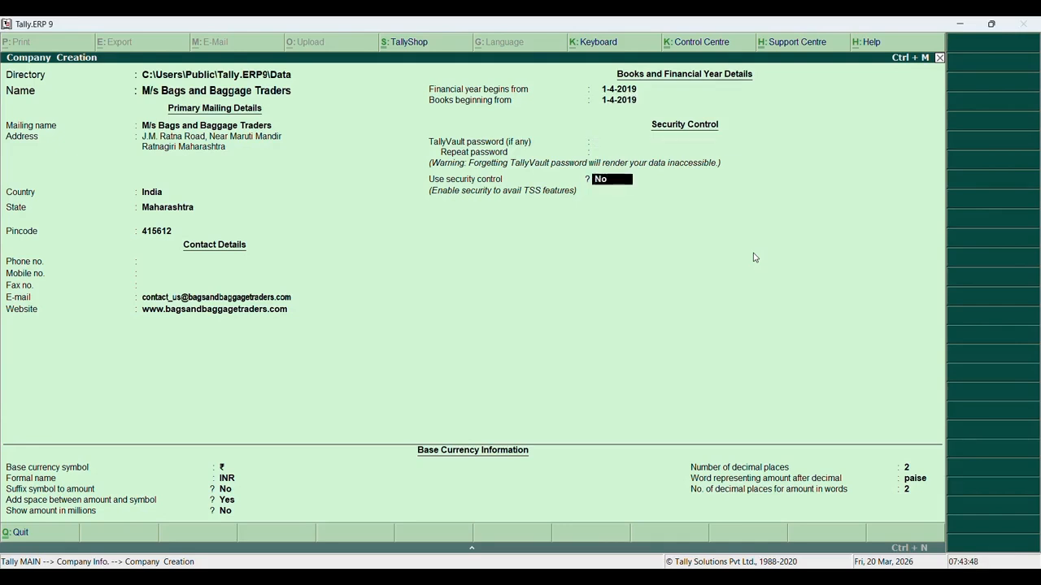
{"action": "key", "text": "Return"}
{"action": "key", "text": "Return"}
{"action": "key", "text": "Return"}
{"action": "key", "text": "Return"}
{"action": "key", "text": "Return"}
{"action": "key", "text": "Return"}
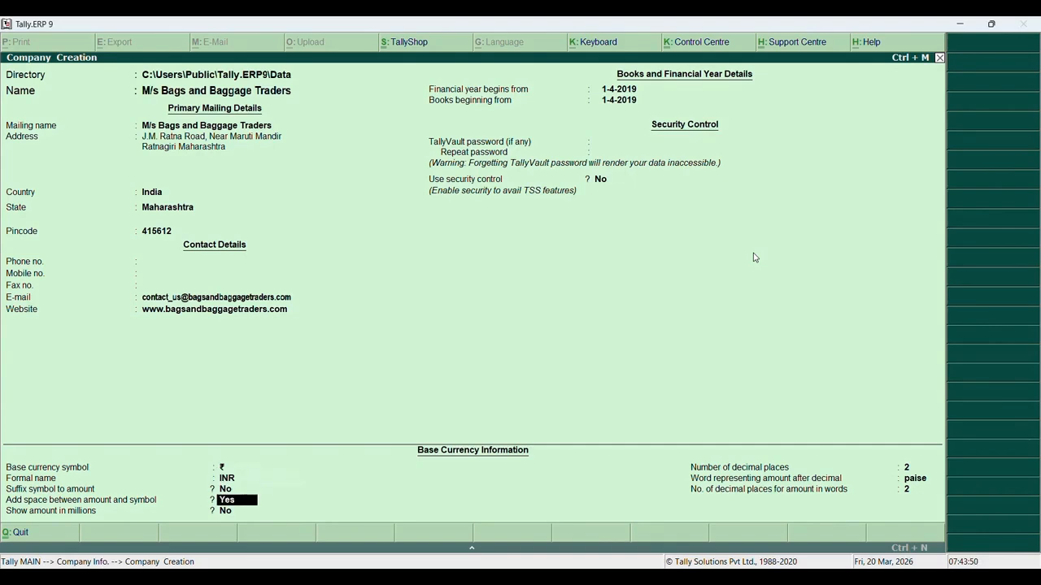
{"action": "key", "text": "Return"}
{"action": "key", "text": "Return"}
{"action": "key", "text": "Return"}
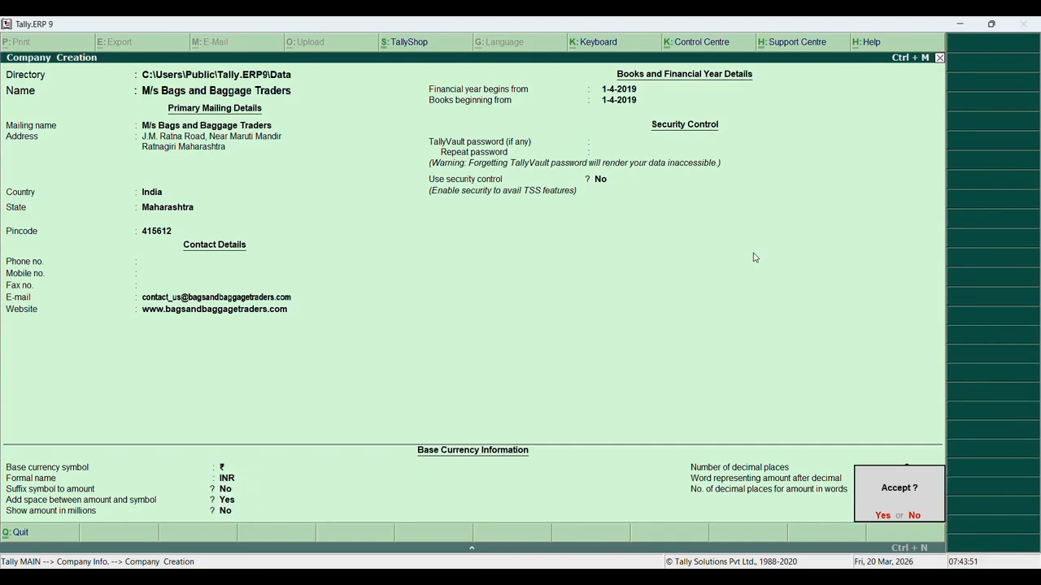
{"action": "key", "text": "Return"}
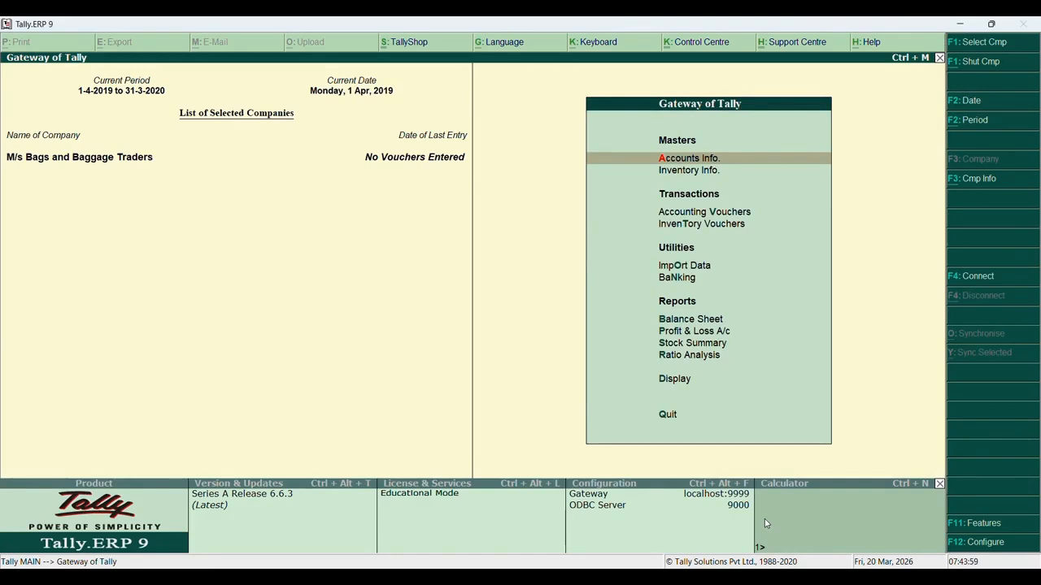
Open F11 Features and accept the Accounting and Inventory features unchanged
{"action": "left_click", "coordinate": [984, 523]}
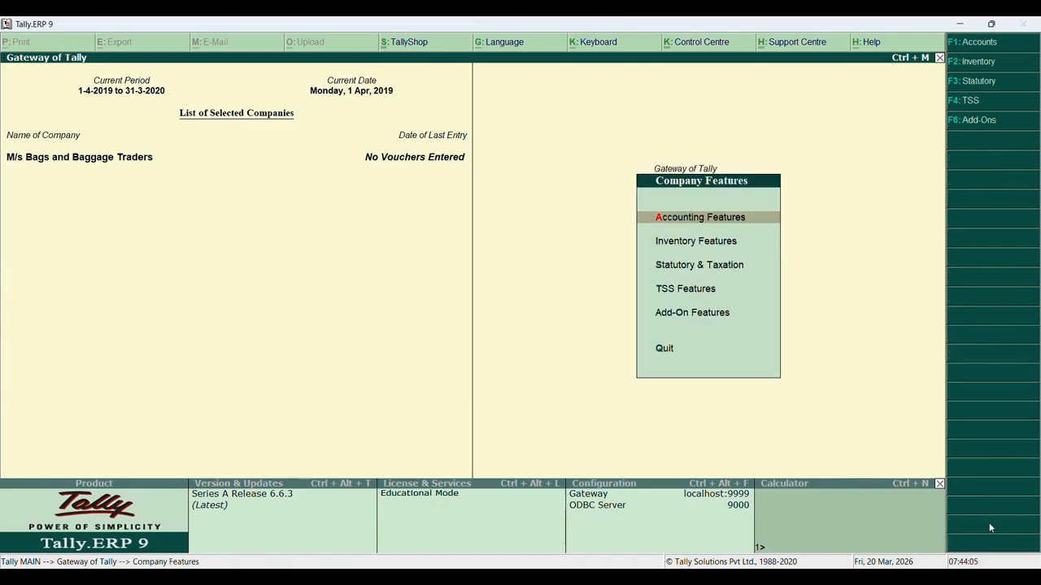
{"action": "key", "text": "Return"}
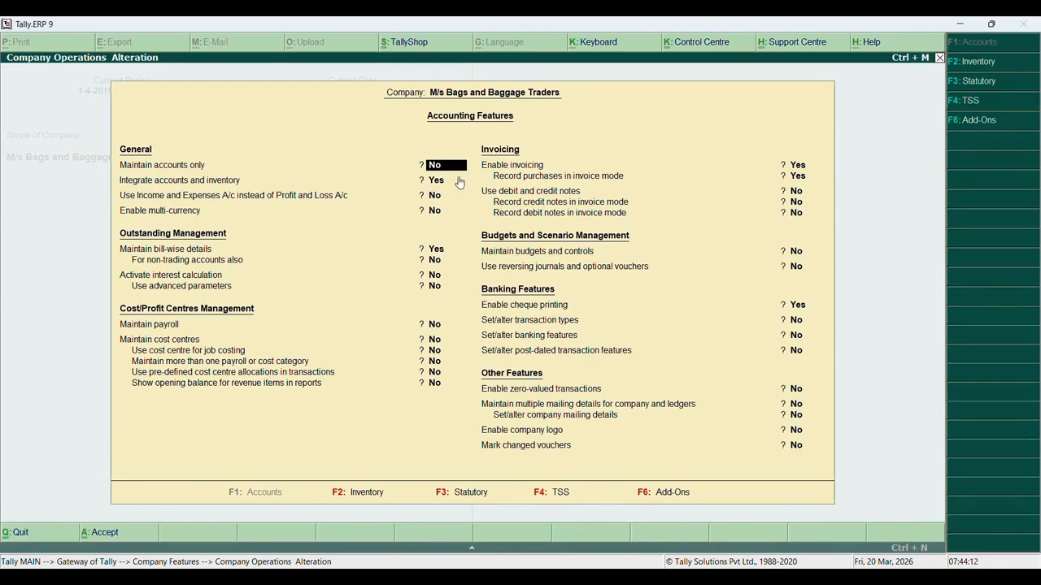
{"action": "left_click", "coordinate": [793, 165]}
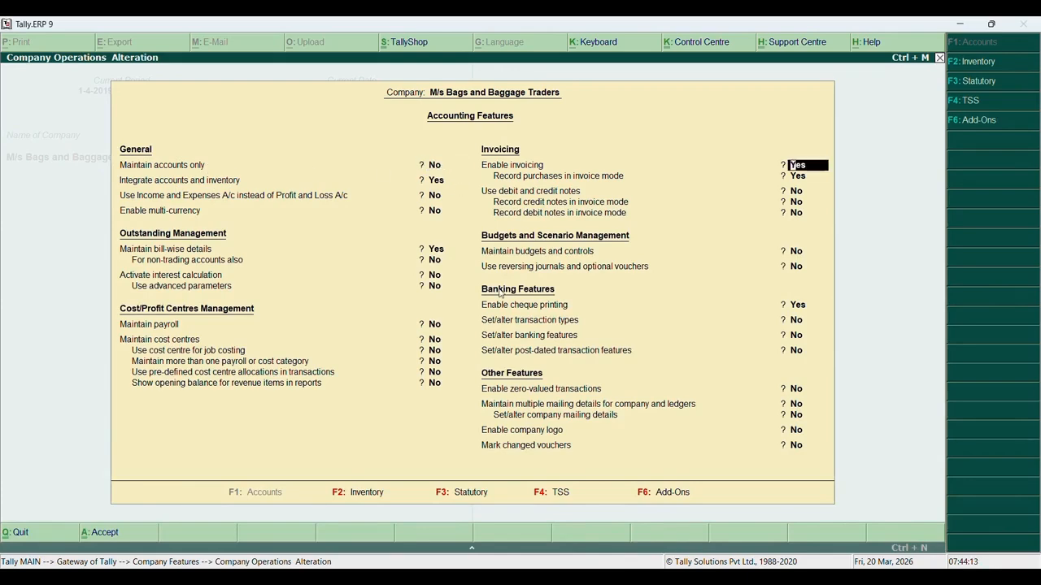
{"action": "key", "text": "ctrl+a"}
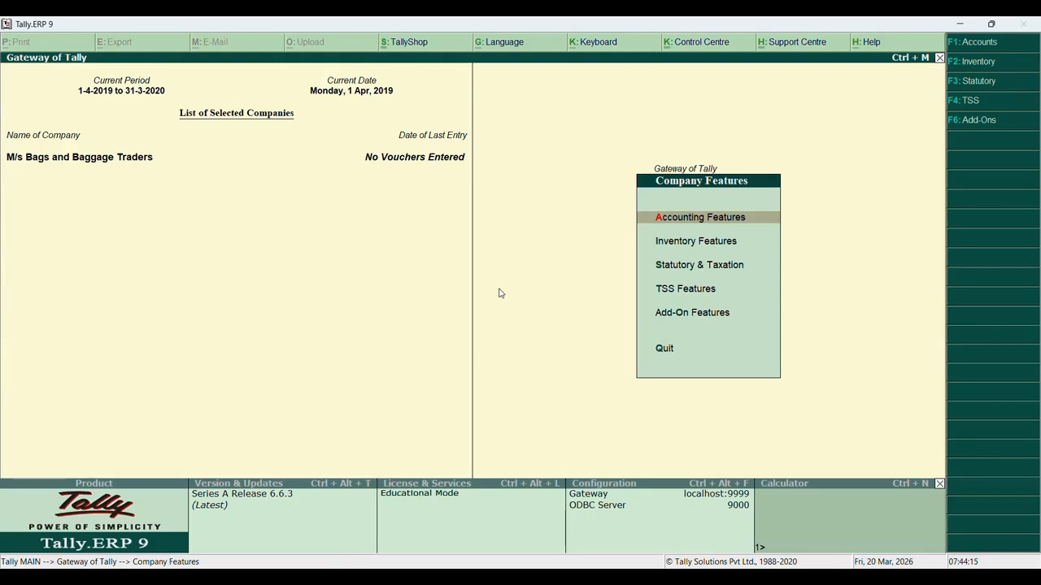
{"action": "key", "text": "i"}
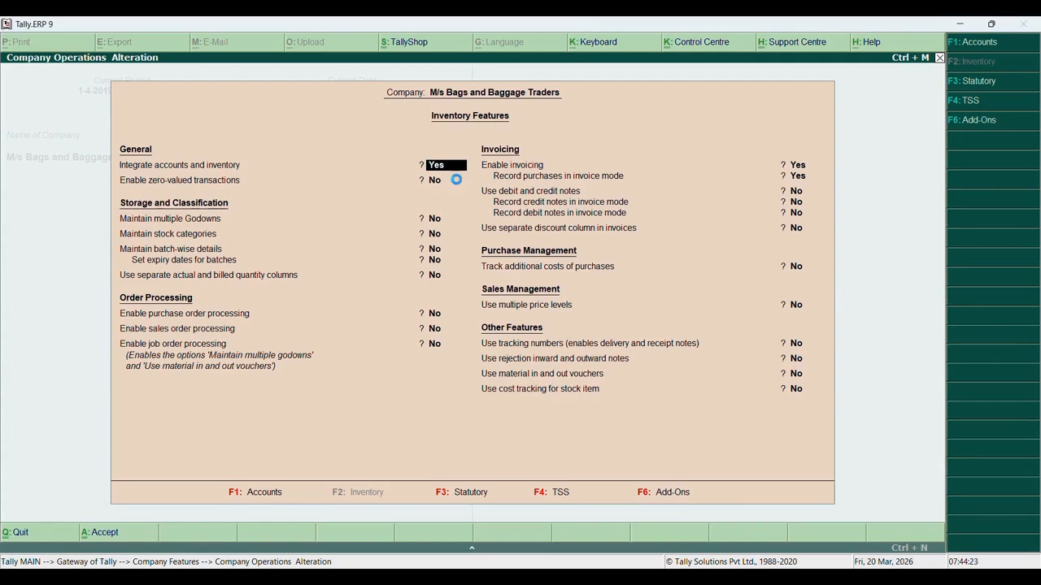
{"action": "key", "text": "ctrl+a"}
Set Enable GST and Set/alter GST details to Yes under Statutory & Taxation
{"action": "key", "text": "Down"}
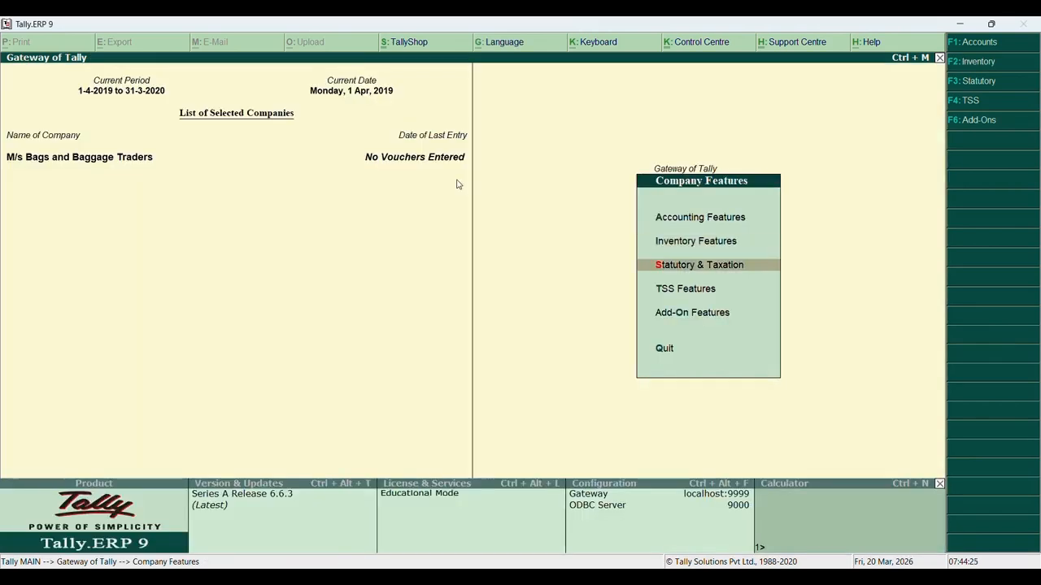
{"action": "key", "text": "Return"}
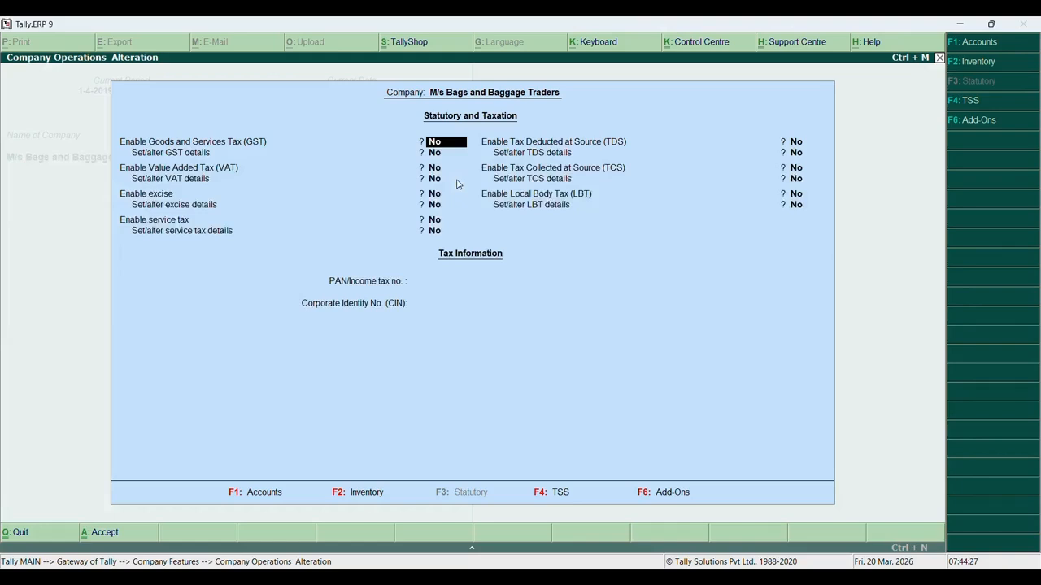
{"action": "type", "text": "Yes"}
{"action": "key", "text": "Return"}
{"action": "type", "text": "Ye"}
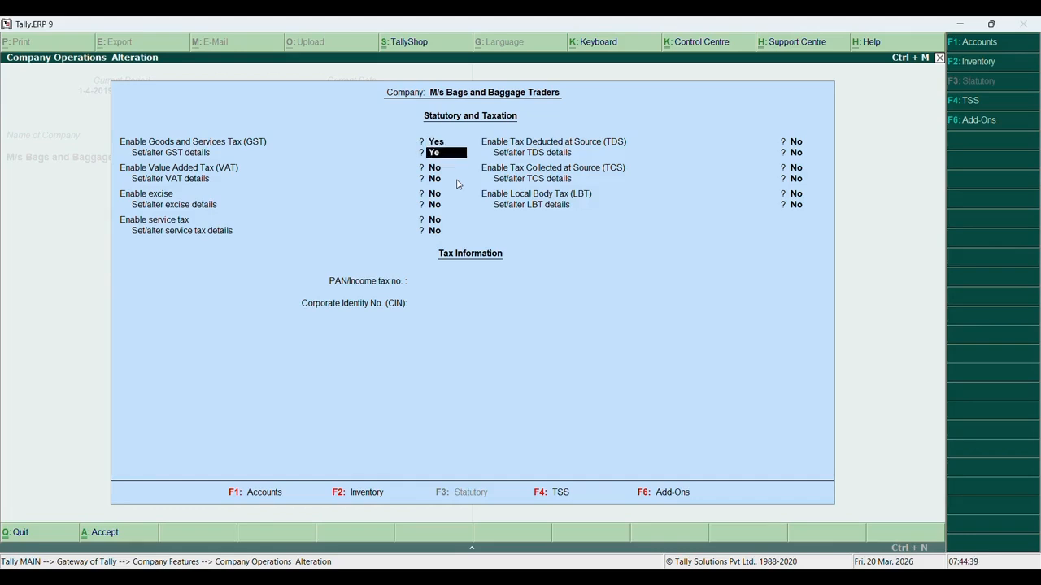
{"action": "type", "text": "s"}
{"action": "key", "text": "Return"}
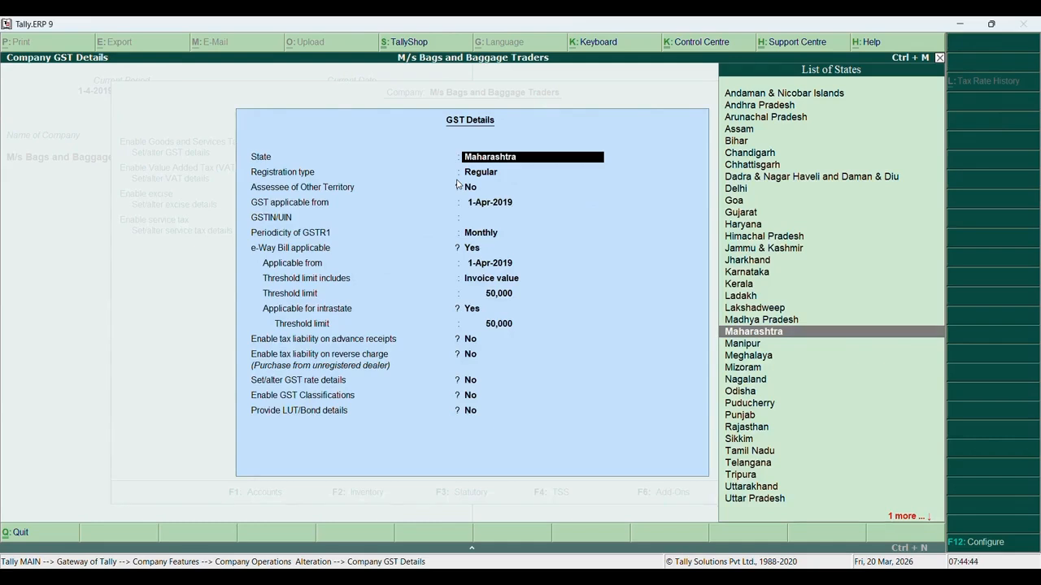
Accept Maharashtra and Regular registration in GST details, then consult the SYJC.pdf assignment
{"action": "key", "text": "Return"}
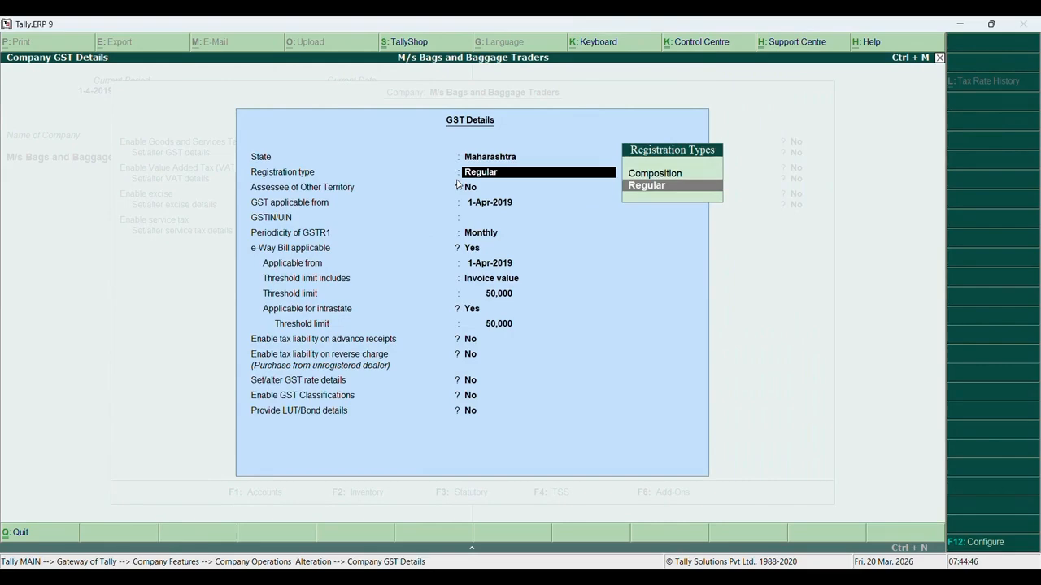
{"action": "key", "text": "Return"}
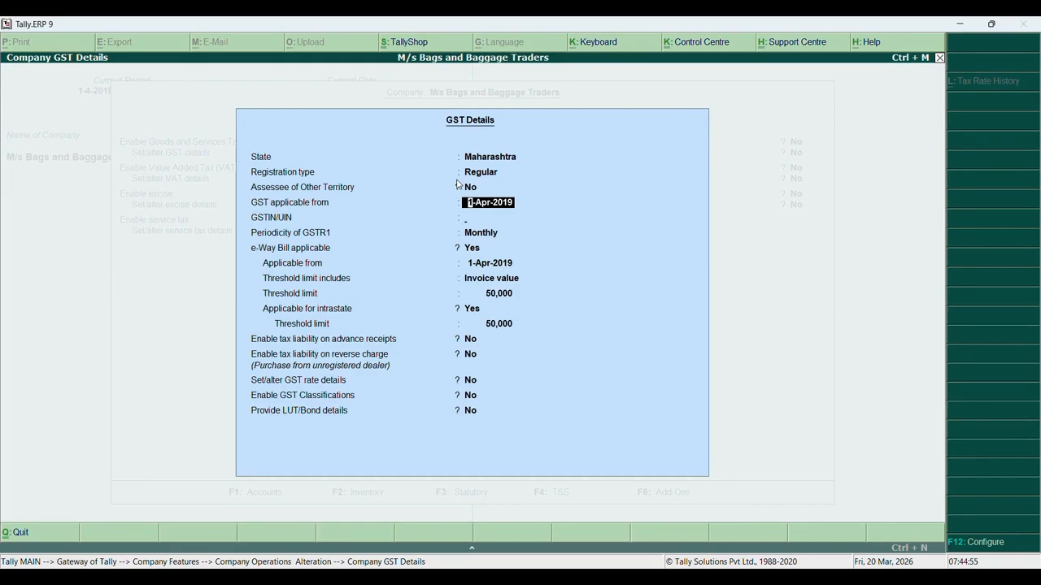
{"action": "key", "text": "Return"}
{"action": "mouse_move", "coordinate": [761, 569]}
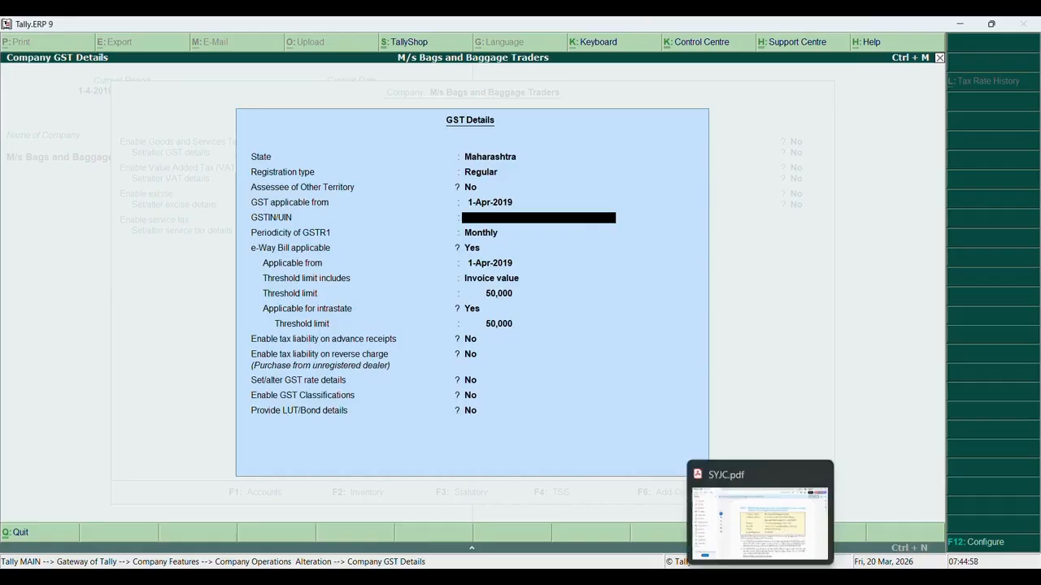
{"action": "left_click", "coordinate": [777, 465]}
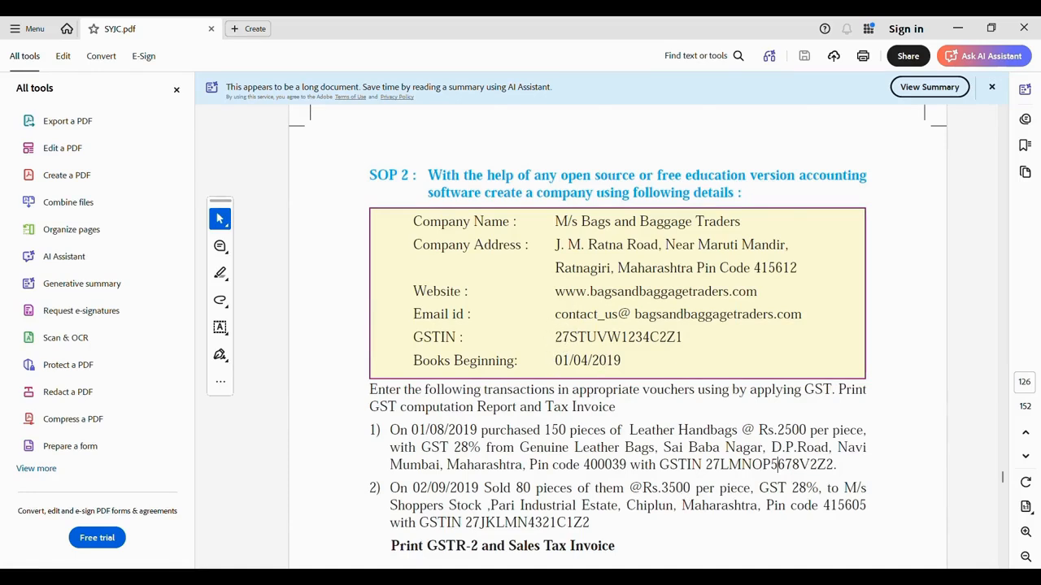
Enter the company's GSTIN, keep Monthly GSTR1 periodicity, and save the Statutory & Taxation settings
{"action": "left_click", "coordinate": [762, 576]}
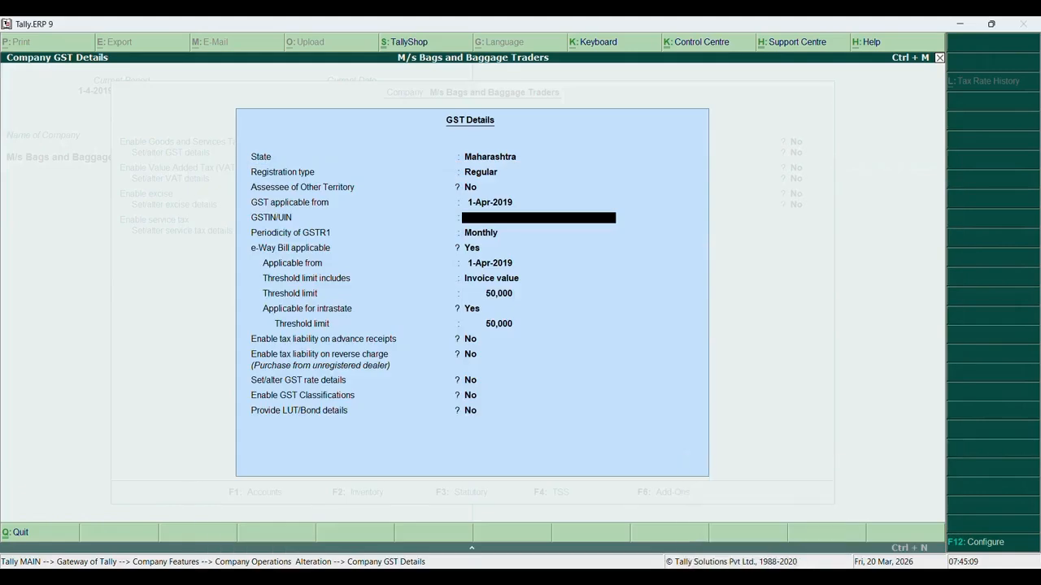
{"action": "type", "text": "27STUVW1234C2Z2"}
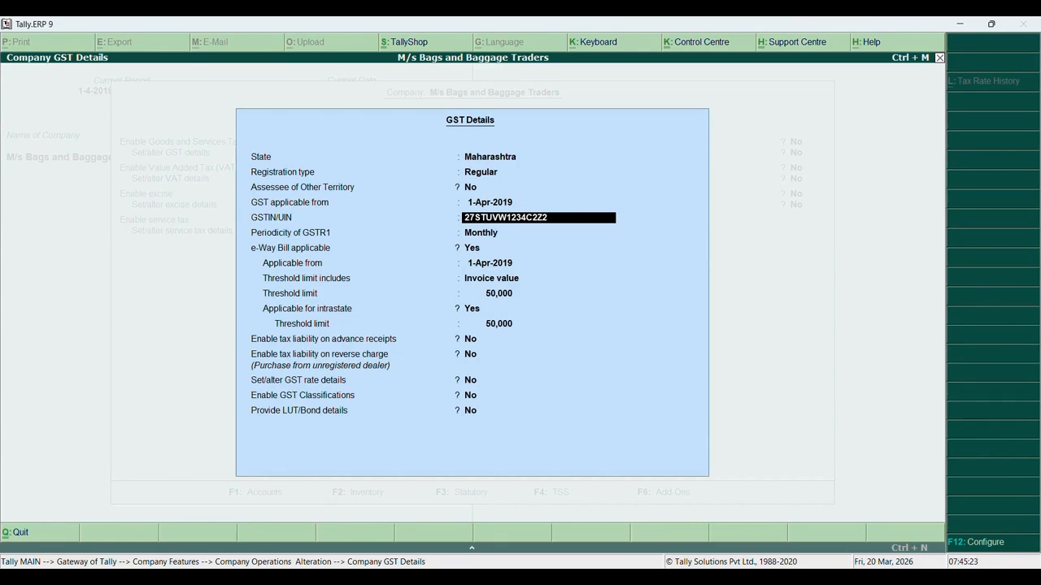
{"action": "key", "text": "BackSpace"}
{"action": "type", "text": "1"}
{"action": "key", "text": "Return"}
{"action": "key", "text": "Return"}
{"action": "key", "text": "Return"}
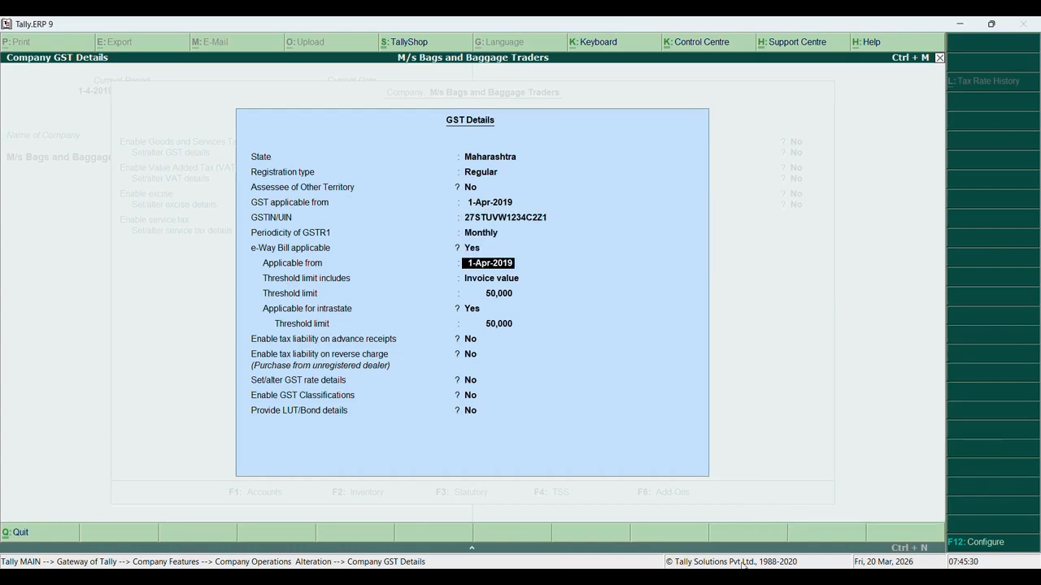
{"action": "key", "text": "Return"}
{"action": "key", "text": "Return"}
{"action": "key", "text": "Return"}
{"action": "key", "text": "Return"}
{"action": "key", "text": "Return"}
{"action": "key", "text": "Return"}
{"action": "key", "text": "Return"}
{"action": "key", "text": "Return"}
{"action": "key", "text": "Return"}
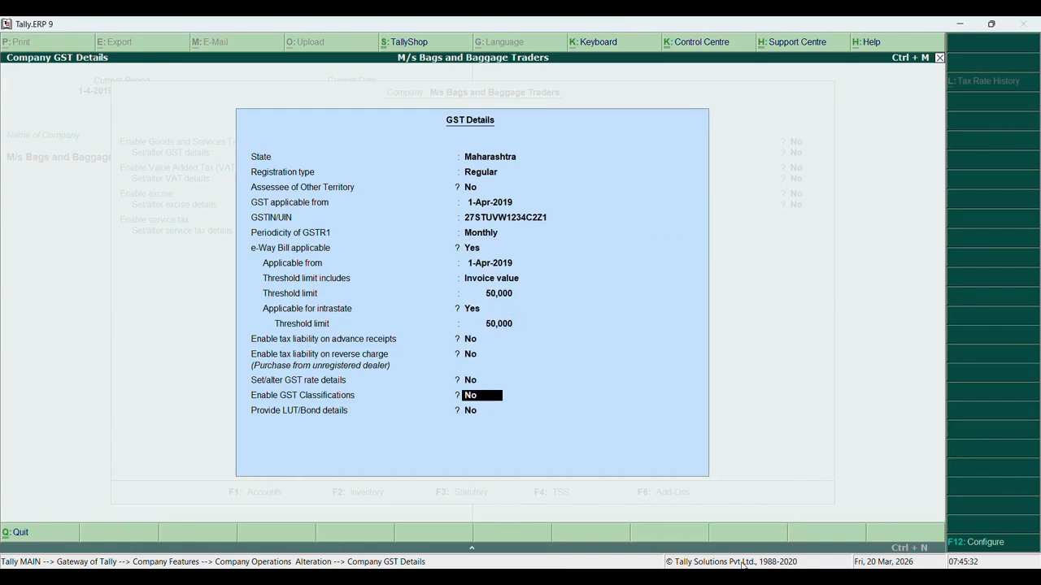
{"action": "key", "text": "Return"}
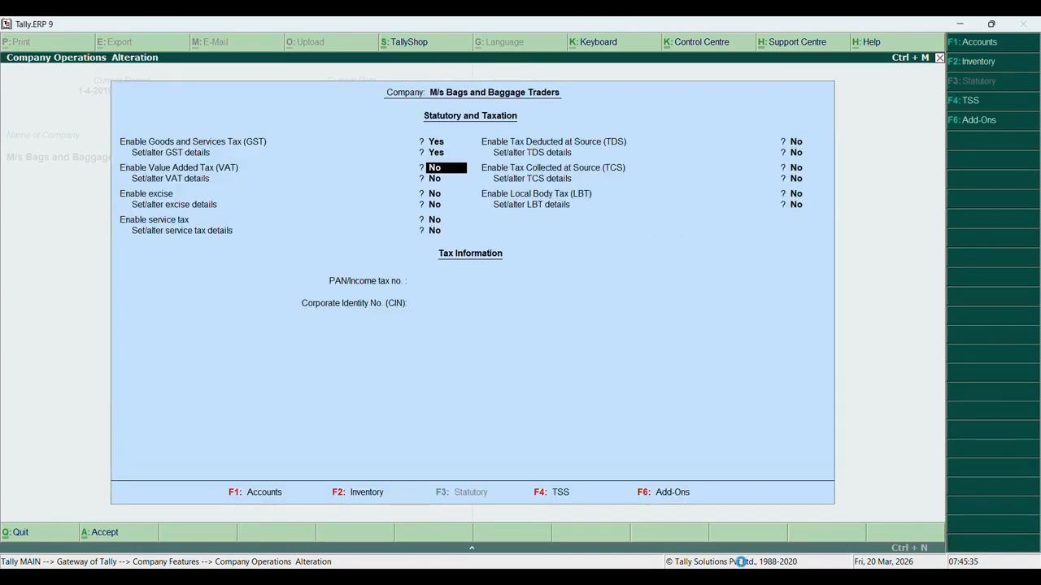
{"action": "key", "text": "ctrl+a"}
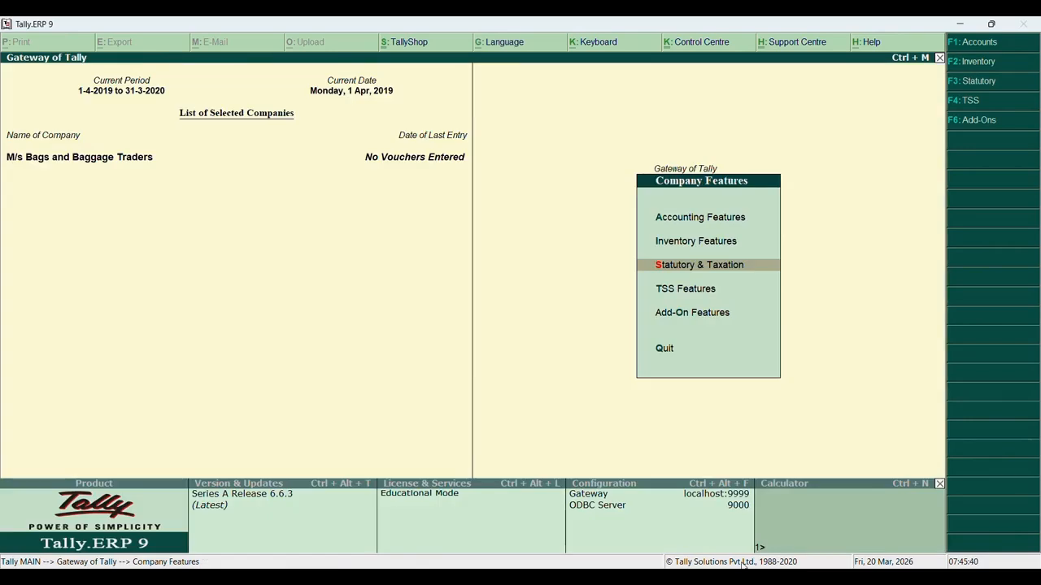
Set 'Skip Date field during creation for faster entry' to No in Voucher Entry configuration
{"action": "key", "text": "Escape"}
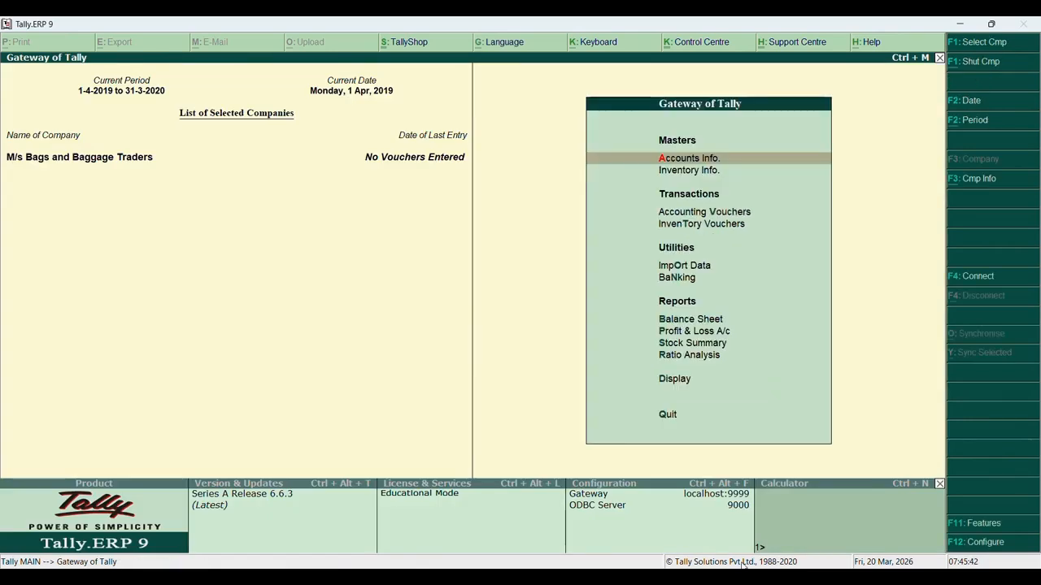
{"action": "left_click", "coordinate": [986, 545]}
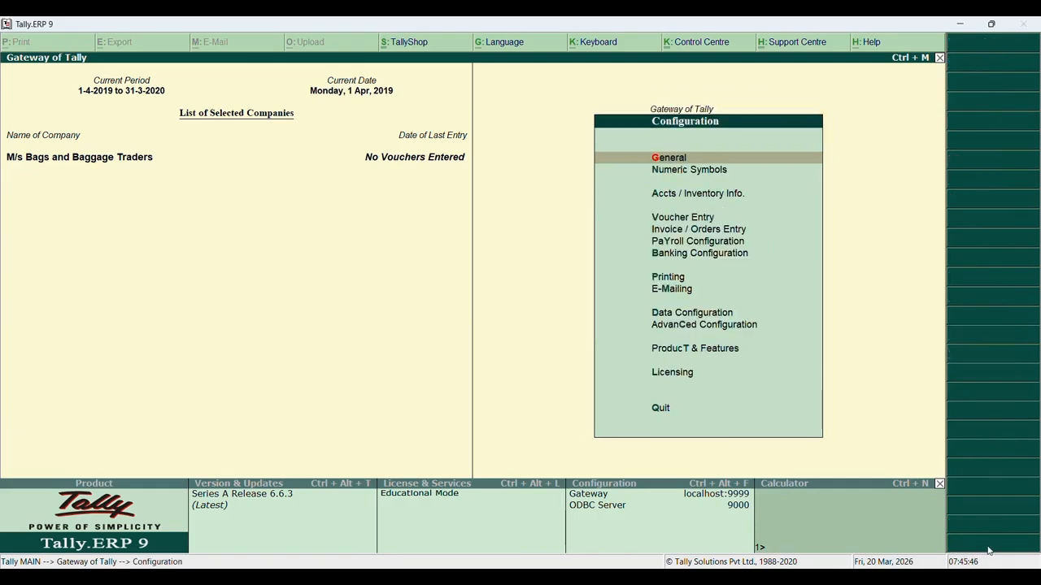
{"action": "key", "text": "Down"}
{"action": "key", "text": "Down"}
{"action": "key", "text": "Down"}
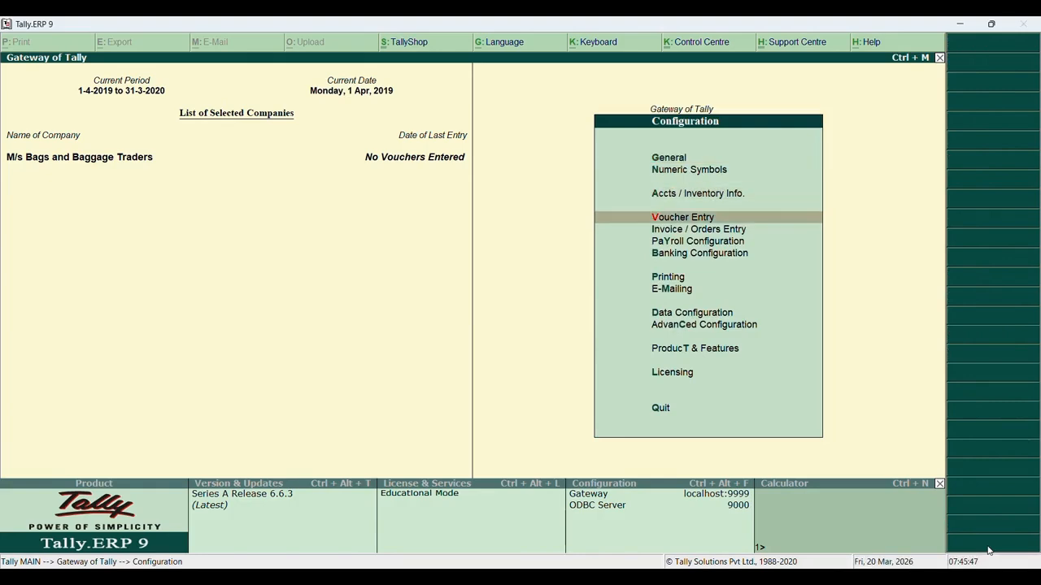
{"action": "key", "text": "Return"}
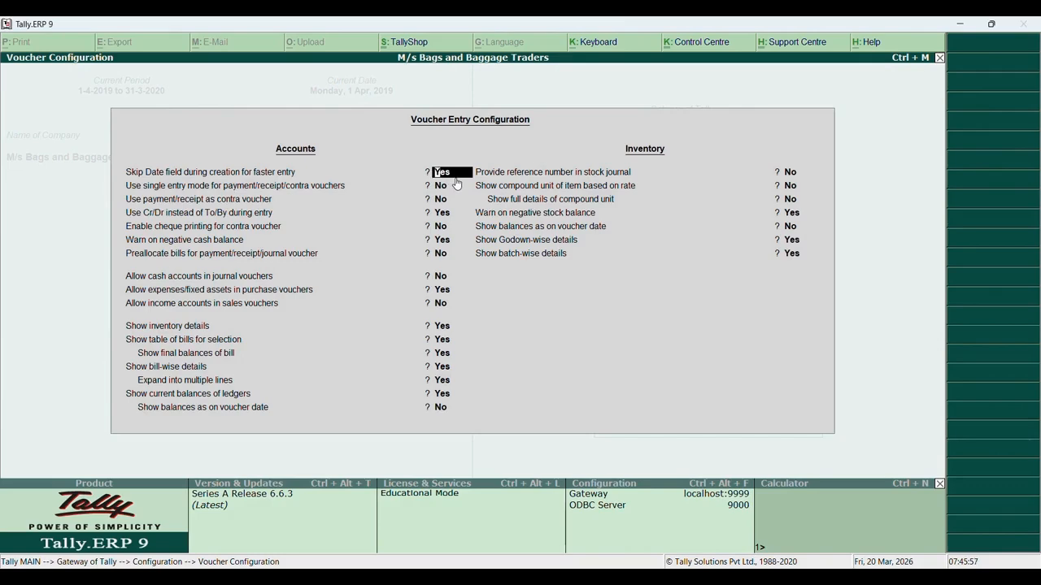
{"action": "key", "text": "n"}
{"action": "key", "text": "Escape"}
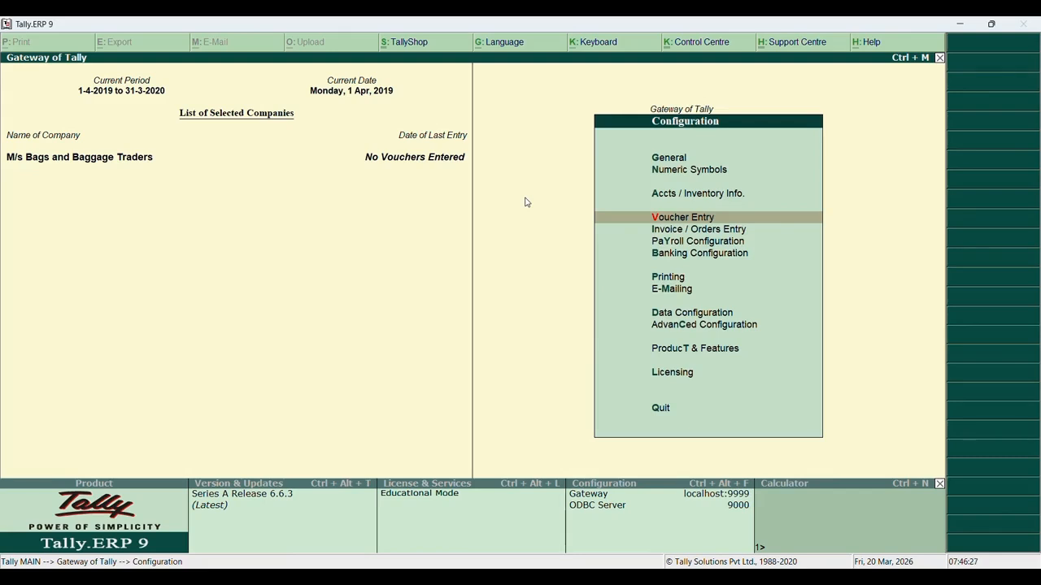
Return to Gateway of Tally and review the SYJC.pdf assignment before going back to Tally
{"action": "key", "text": "Escape"}
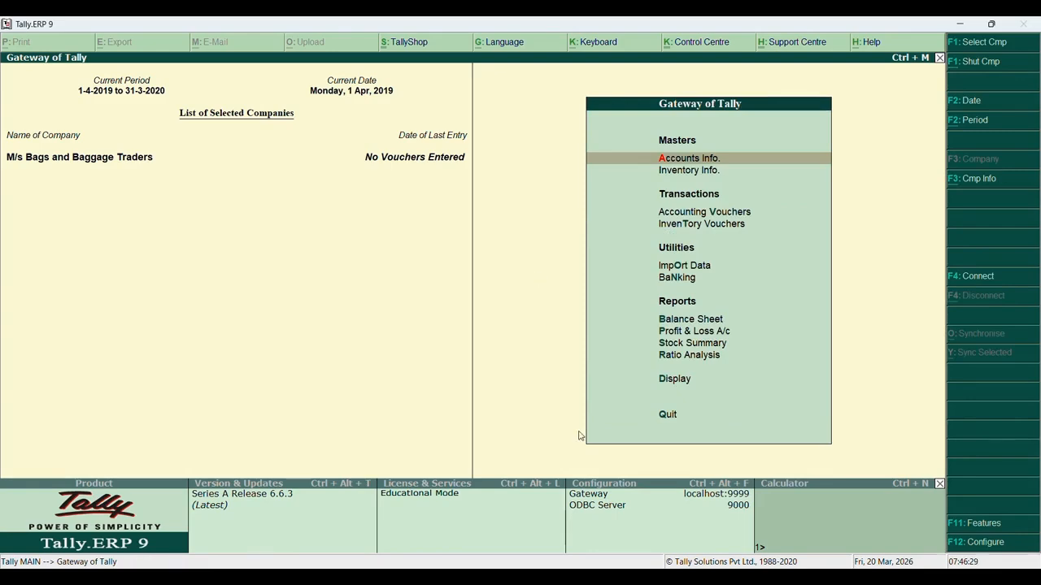
{"action": "left_click", "coordinate": [769, 576]}
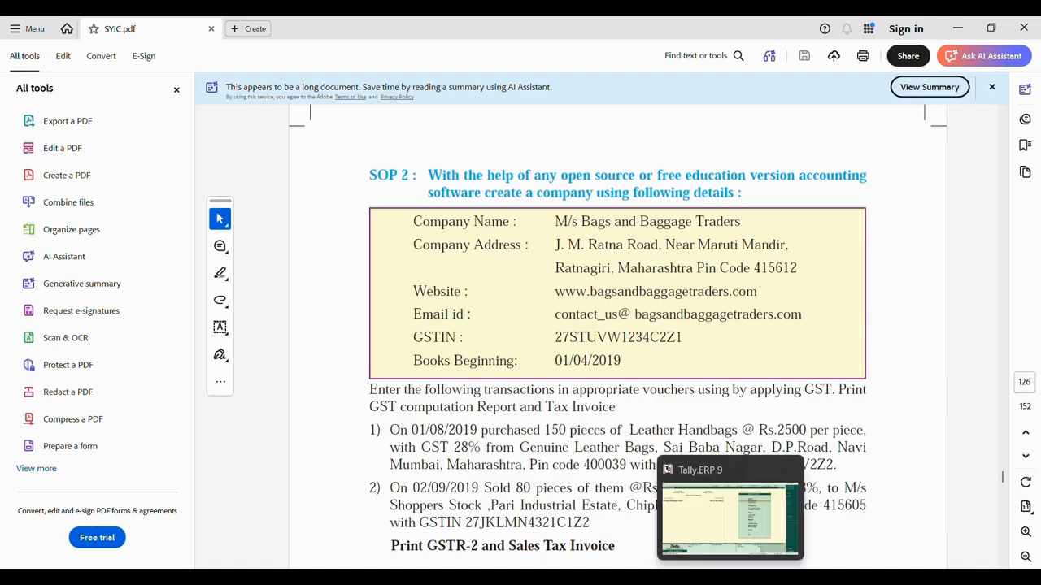
{"action": "left_click", "coordinate": [731, 579]}
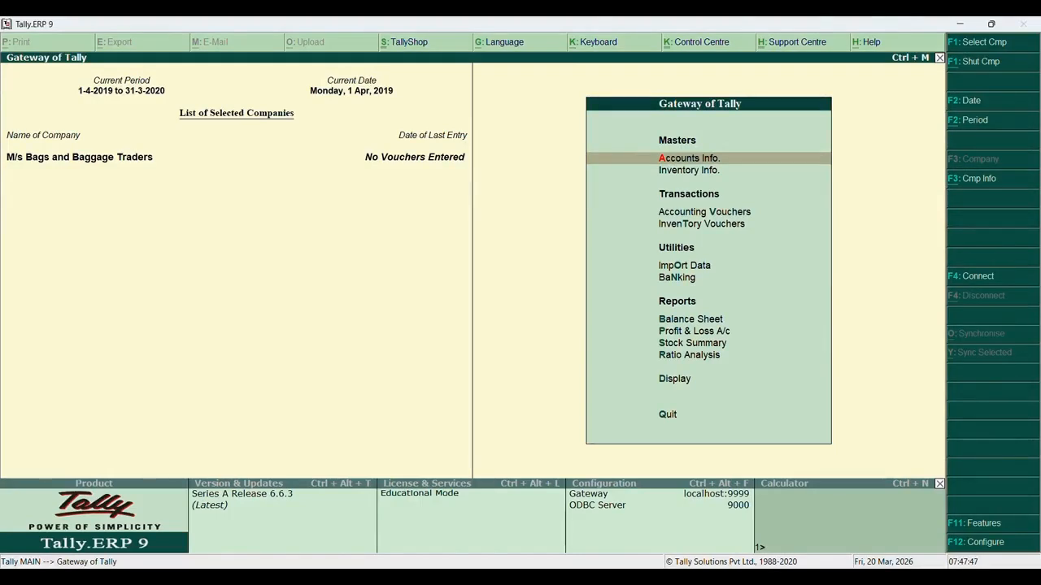
Go to Accounts Info > Ledgers > Create to start a new ledger
{"action": "key", "text": "Return"}
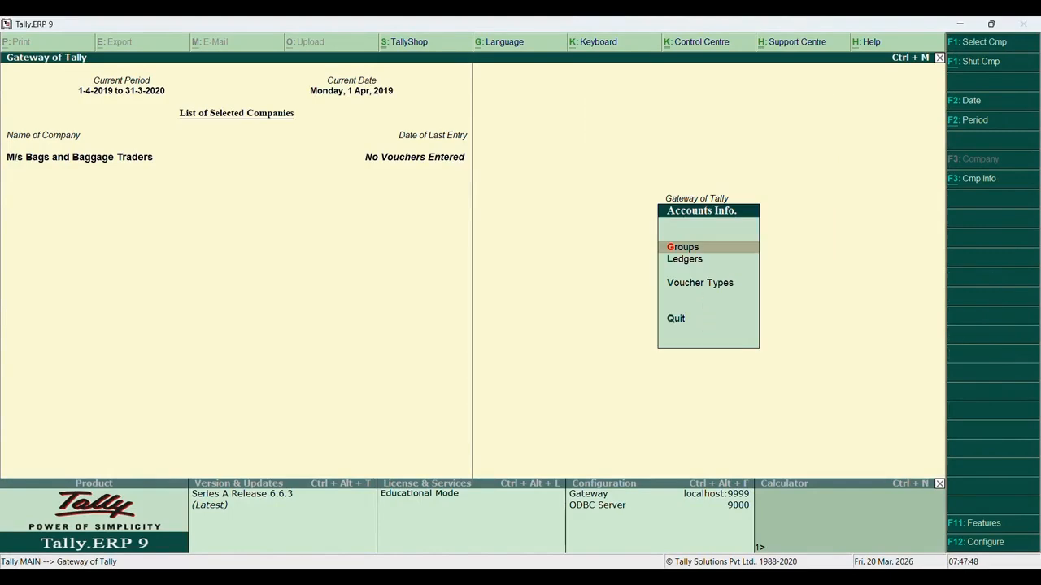
{"action": "key", "text": "l"}
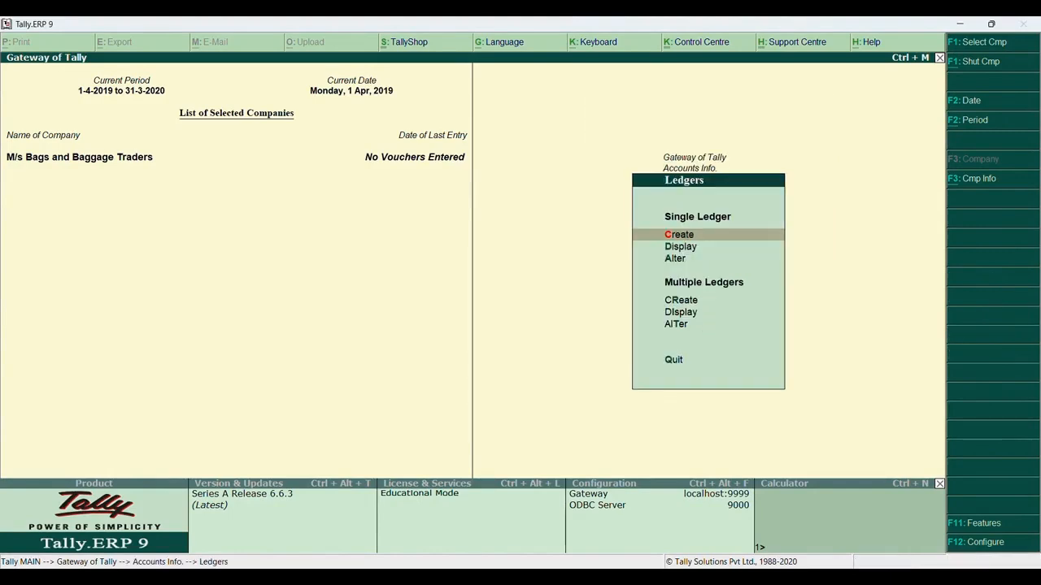
{"action": "key", "text": "Return"}
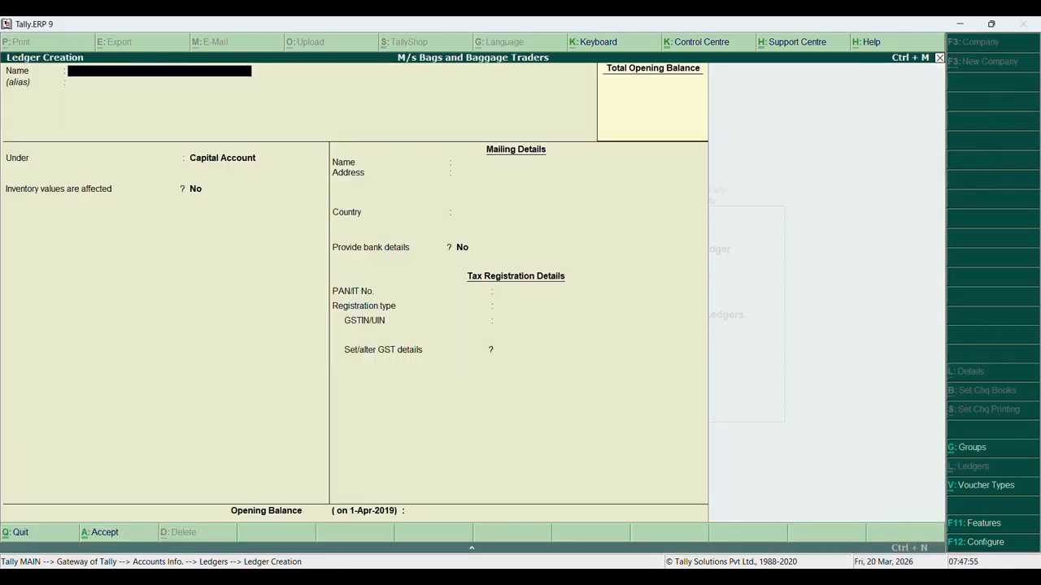
Create ledger Genuine Leather Handbags under Sundry Creditors with bill-by-bill balances set to No
{"action": "type", "text": "Genuine Leather Hand"}
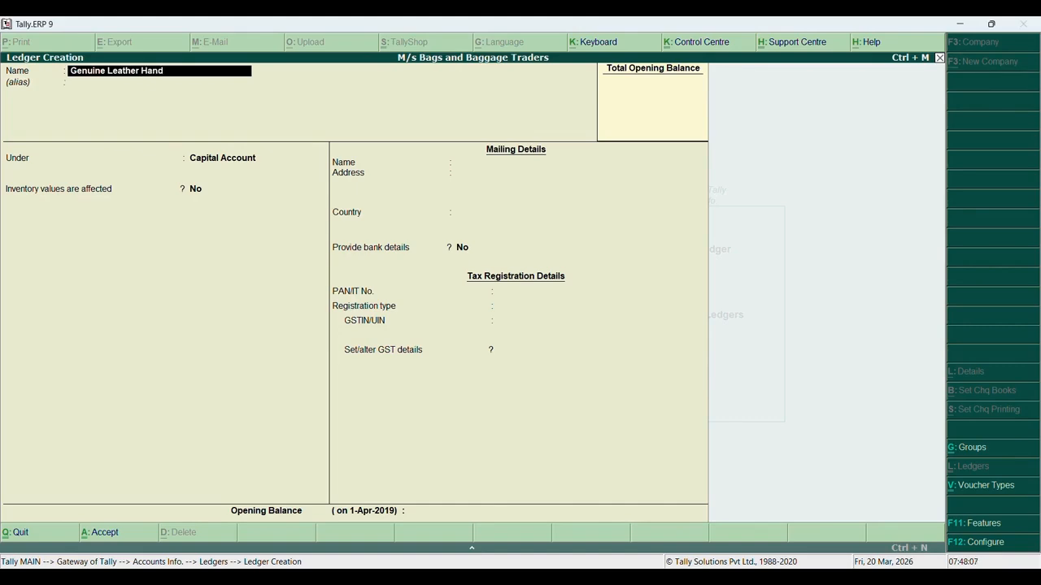
{"action": "type", "text": "bags"}
{"action": "key", "text": "Return"}
{"action": "type", "text": "Sun"}
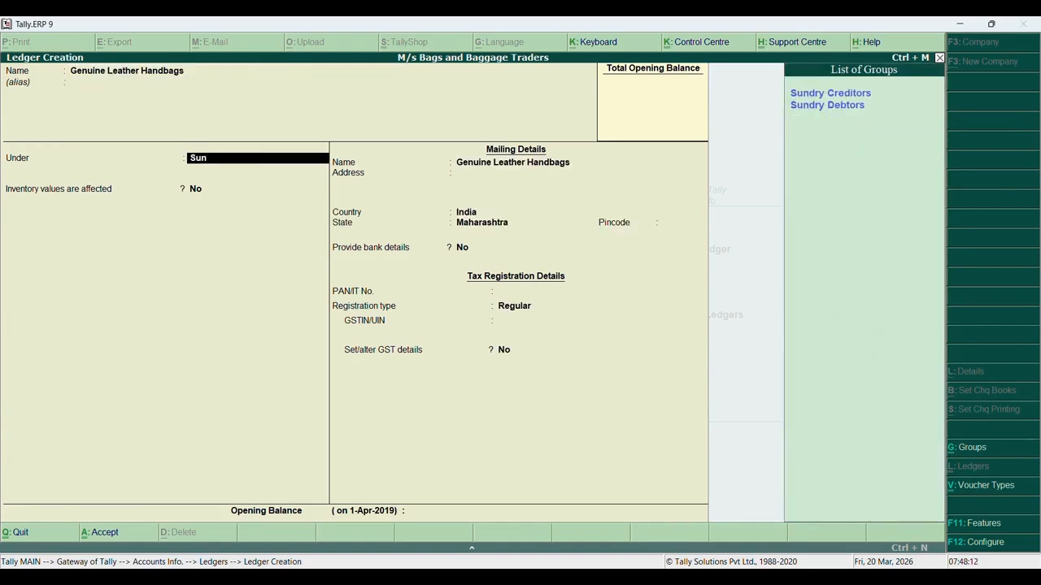
{"action": "key", "text": "Return"}
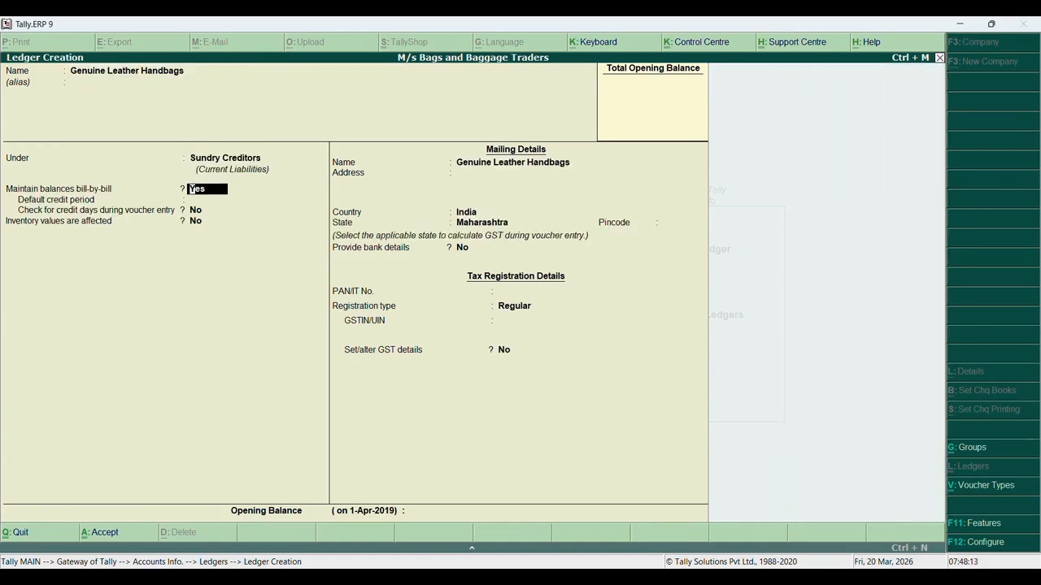
{"action": "key", "text": "Return"}
{"action": "key", "text": "Return"}
{"action": "key", "text": "Return"}
{"action": "key", "text": "Return"}
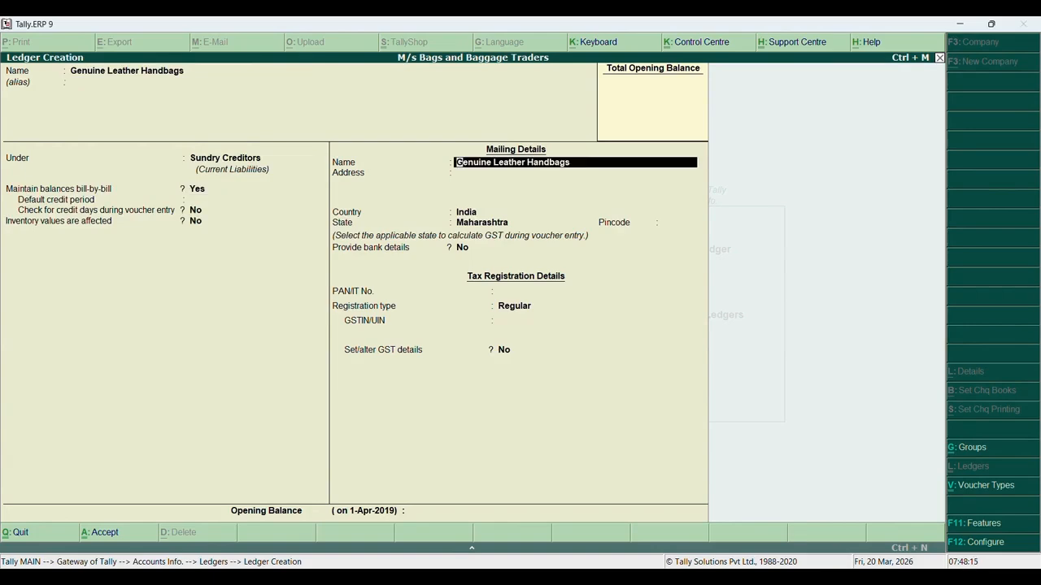
{"action": "key", "text": "BackSpace"}
{"action": "key", "text": "BackSpace"}
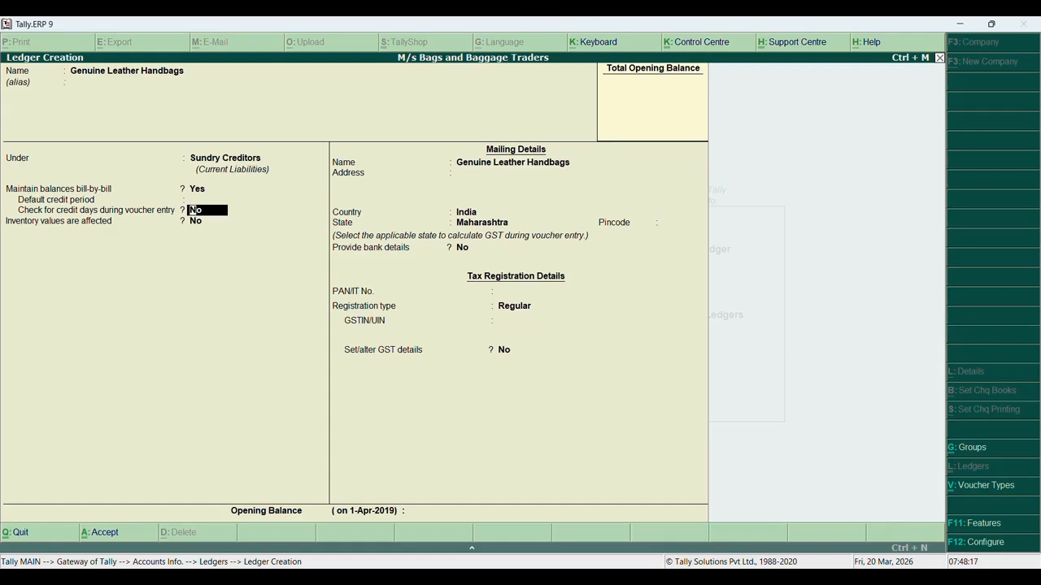
{"action": "key", "text": "Return"}
{"action": "key", "text": "Return"}
{"action": "key", "text": "BackSpace"}
{"action": "key", "text": "BackSpace"}
{"action": "key", "text": "BackSpace"}
{"action": "key", "text": "BackSpace"}
{"action": "key", "text": "n"}
{"action": "key", "text": "Return"}
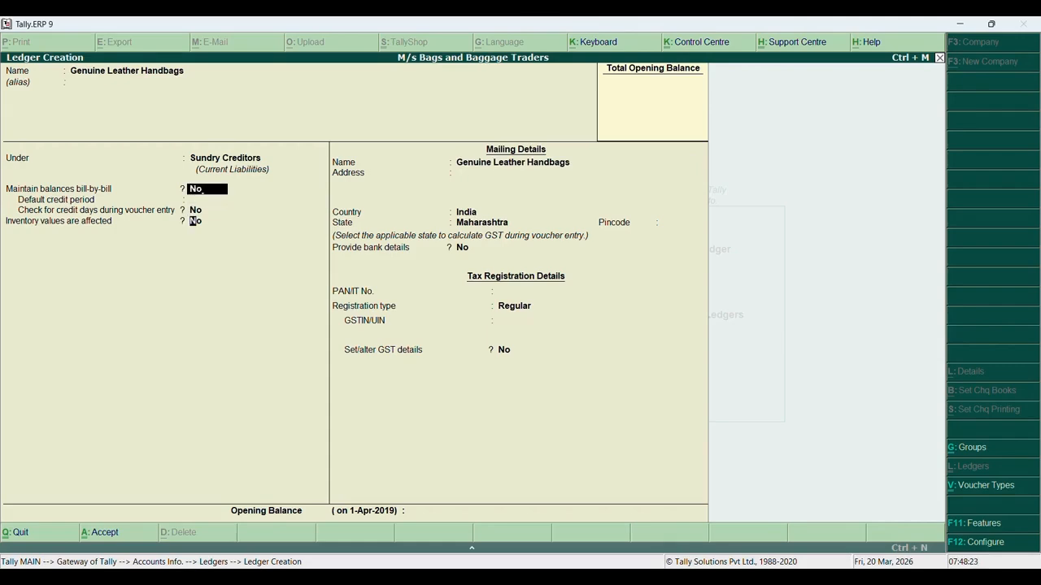
{"action": "key", "text": "Return"}
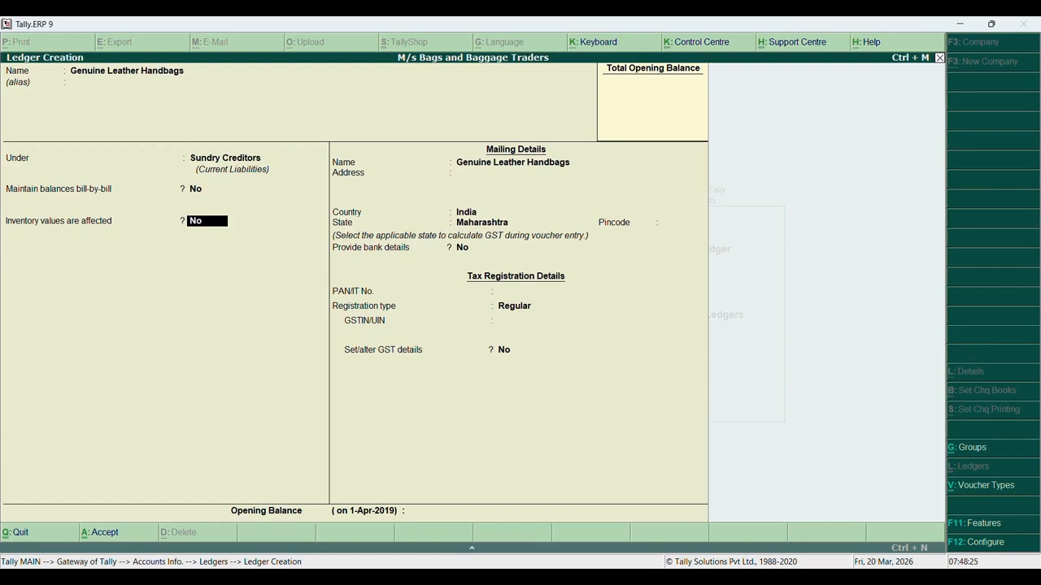
Set inventory values affected to Yes, then check the assignment PDF for supplier details
{"action": "type", "text": "yes"}
{"action": "key", "text": "Return"}
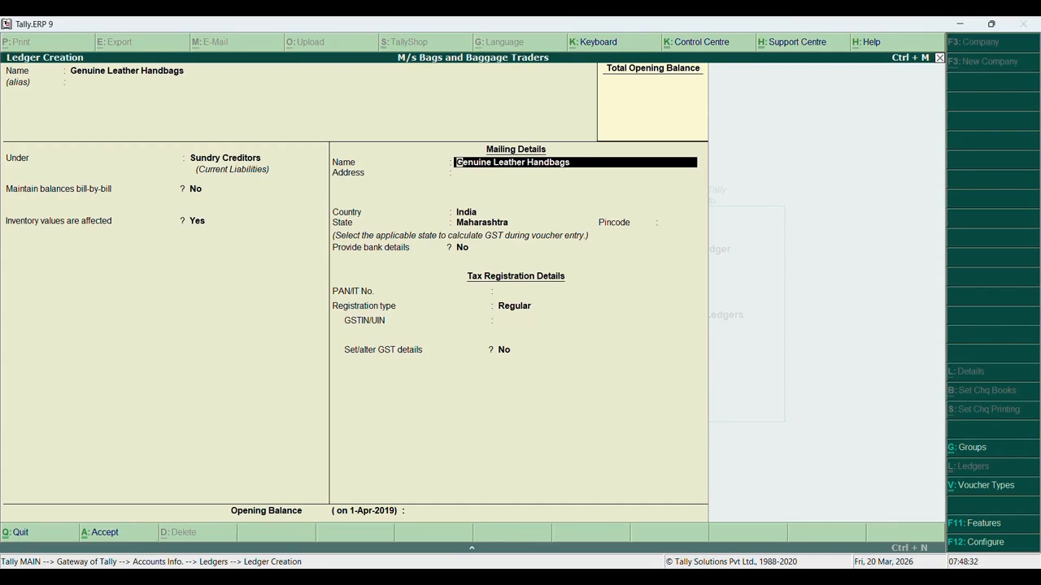
{"action": "key", "text": "Return"}
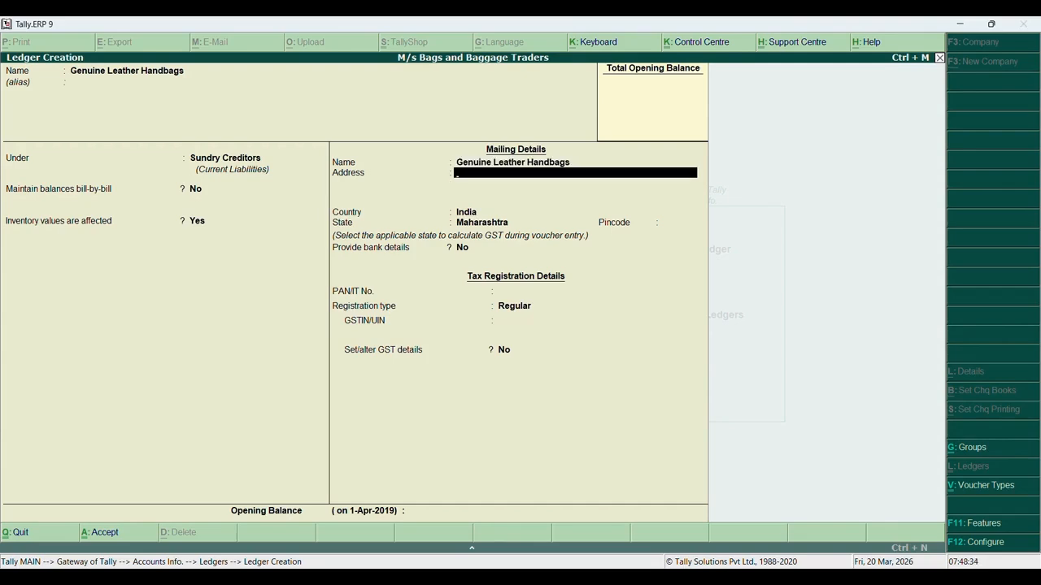
{"action": "key", "text": "alt+Tab"}
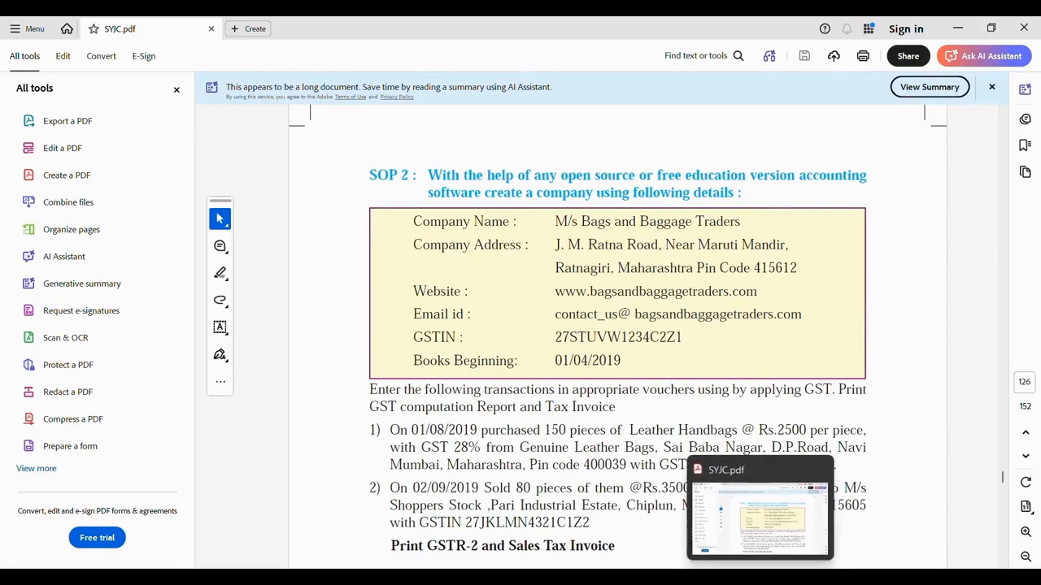
{"action": "left_click", "coordinate": [759, 575]}
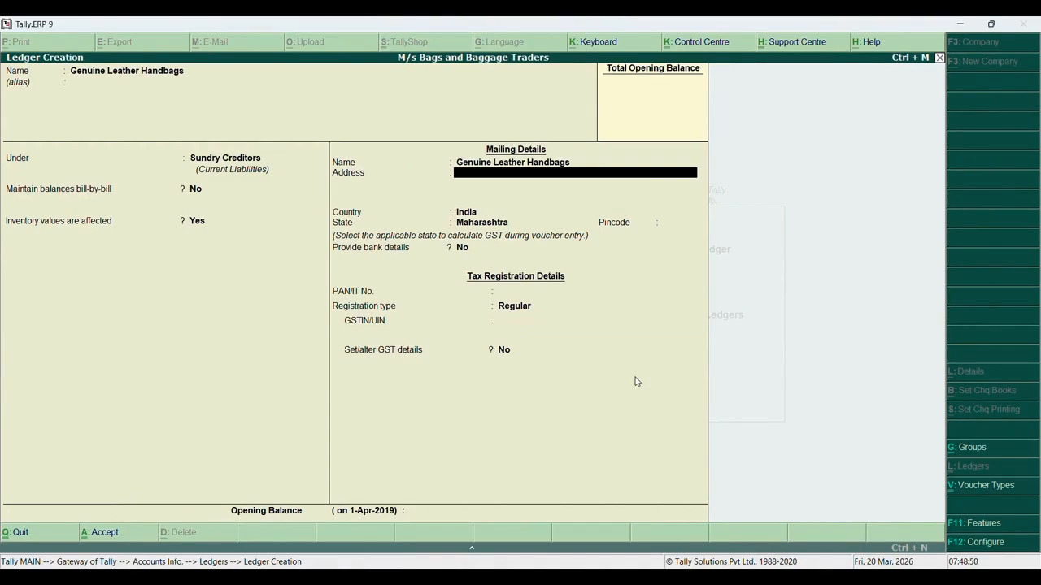
Enter the supplier's address lines: Baba Nagar, D.P.Road and Navi Mumbai, Maharashtra
{"action": "type", "text": "ai Baba Nagar, D.P.Road"}
{"action": "key", "text": "Return"}
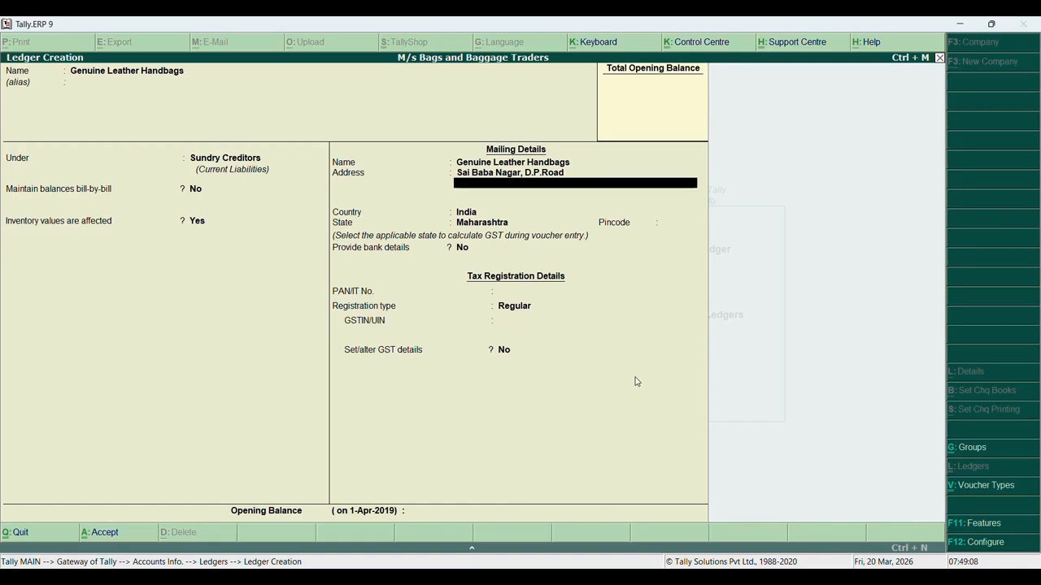
{"action": "type", "text": "Navi Mumbai"}
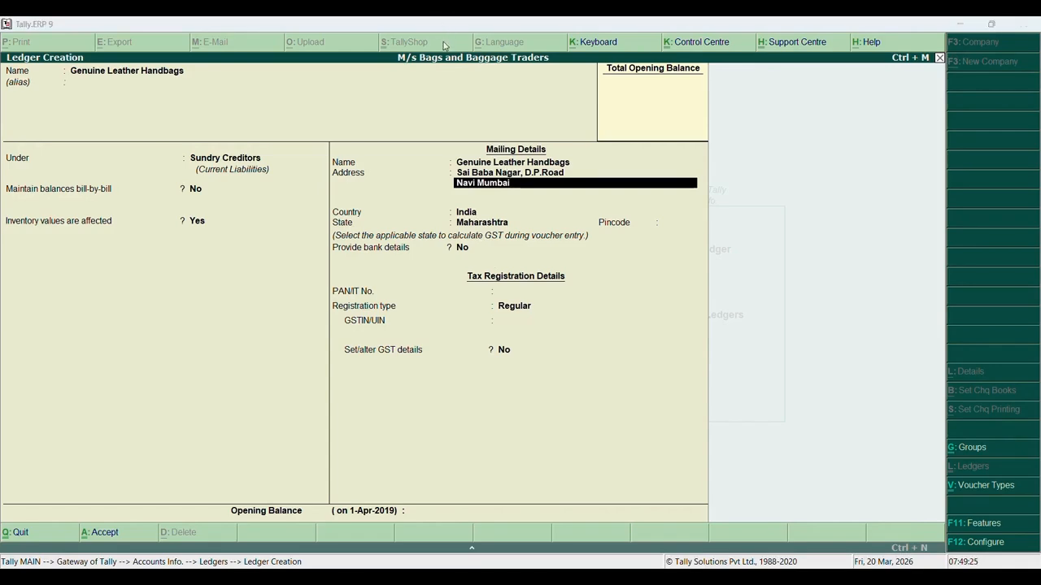
{"action": "left_click", "coordinate": [527, 192]}
{"action": "type", "text": ", Mahar"}
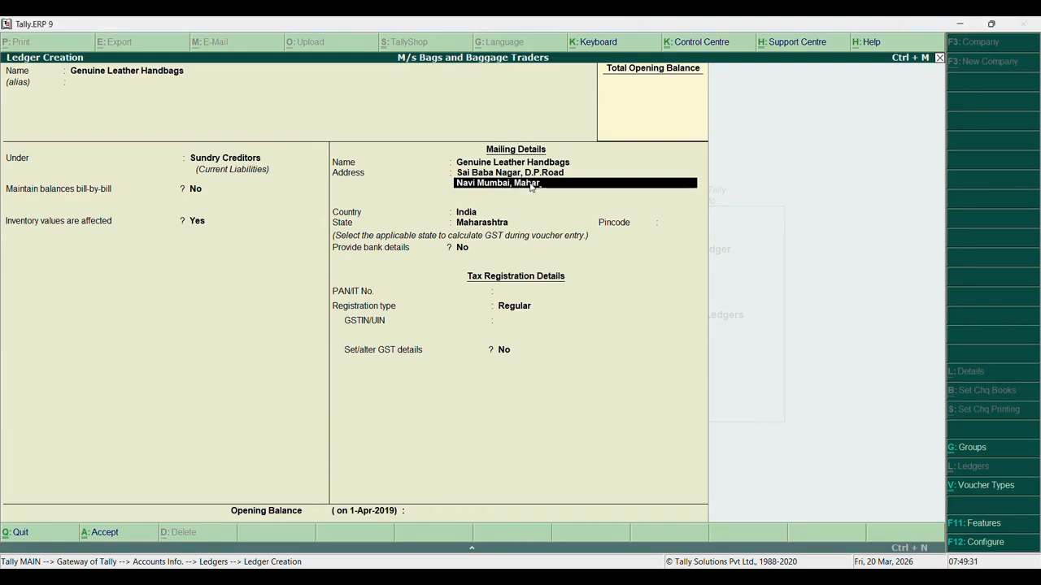
{"action": "type", "text": "sshtra"}
{"action": "key", "text": "Return"}
Enter pincode 400039 and keep the registration type Regular
{"action": "key", "text": "Return"}
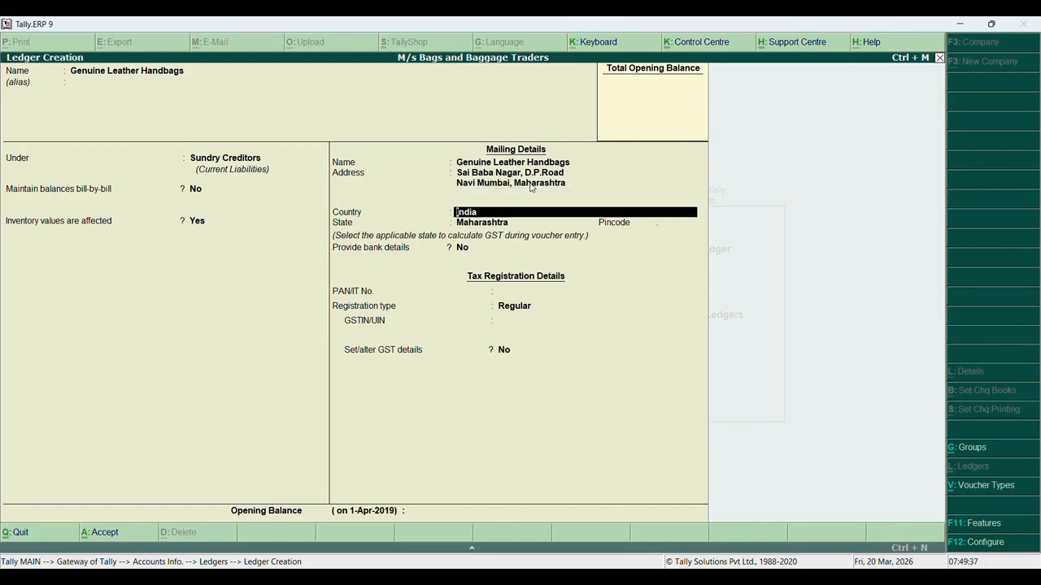
{"action": "key", "text": "Return"}
{"action": "key", "text": "Return"}
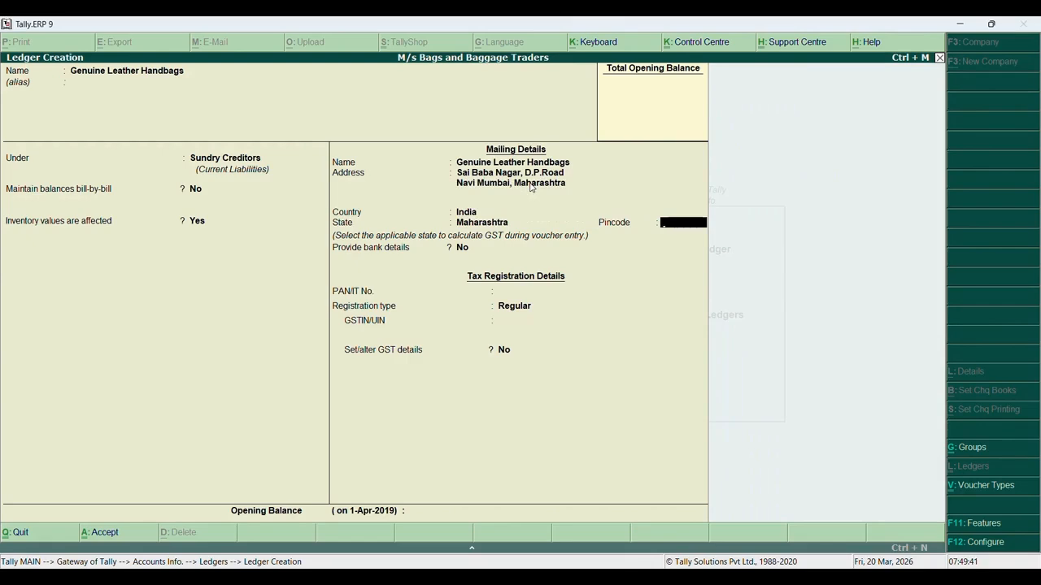
{"action": "type", "text": "400039"}
{"action": "key", "text": "Return"}
{"action": "key", "text": "Return"}
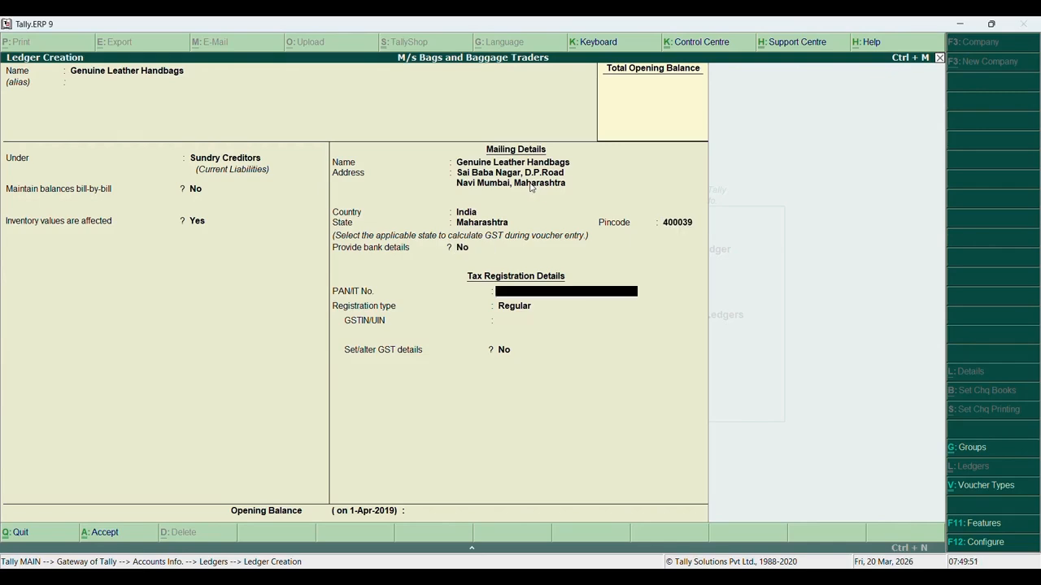
{"action": "key", "text": "Return"}
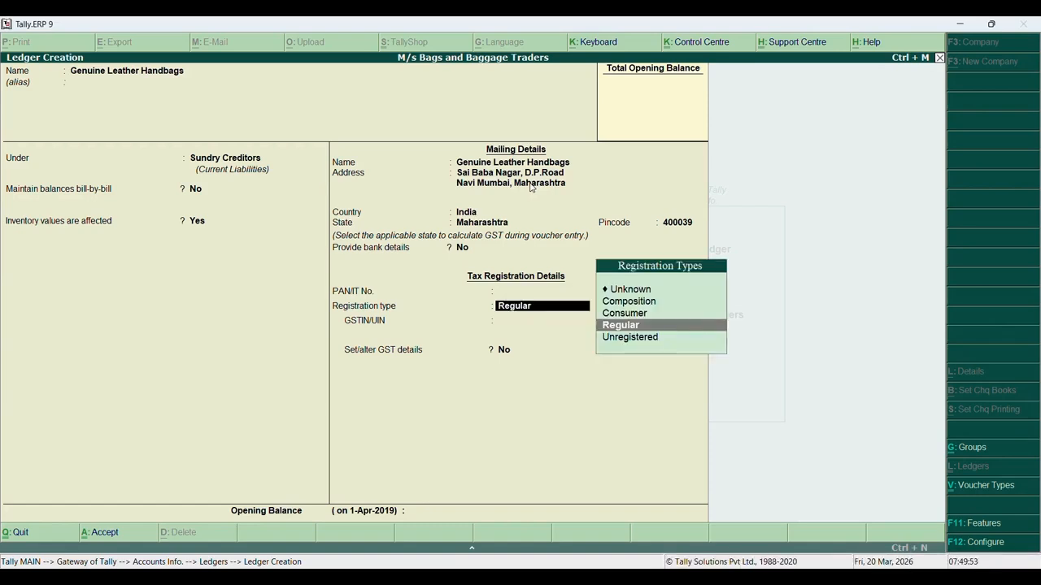
{"action": "key", "text": "Return"}
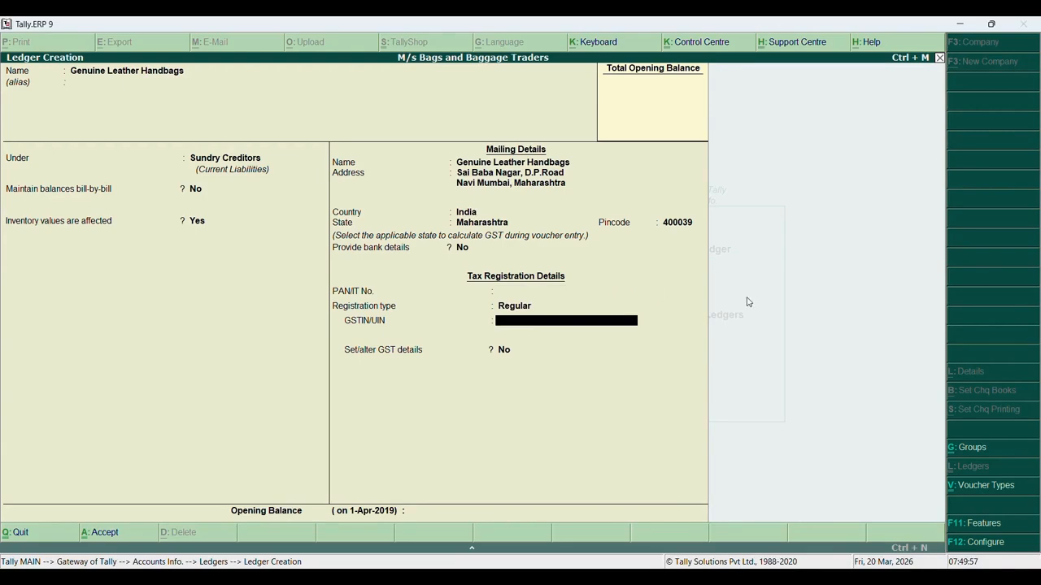
Bring the SYJC.pdf assignment back up from the taskbar
{"action": "mouse_move", "coordinate": [760, 579]}
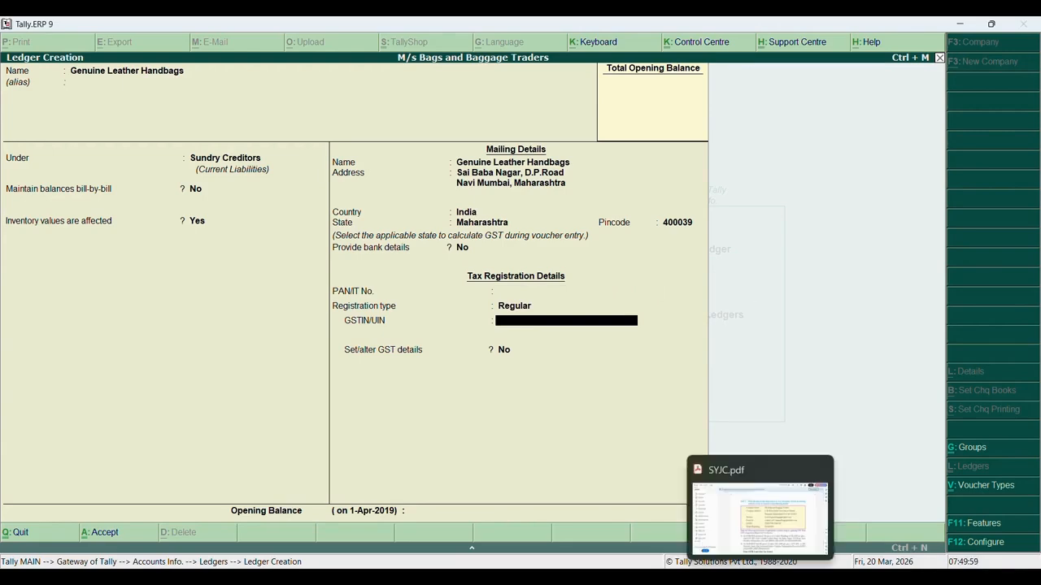
{"action": "left_click", "coordinate": [761, 579]}
{"action": "left_click", "coordinate": [760, 579]}
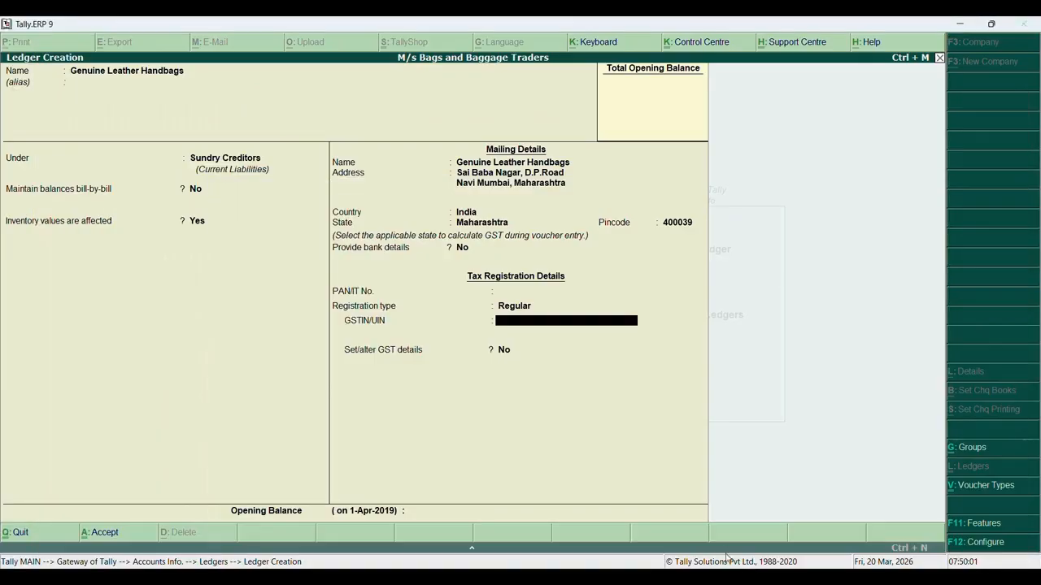
{"action": "left_click", "coordinate": [760, 579]}
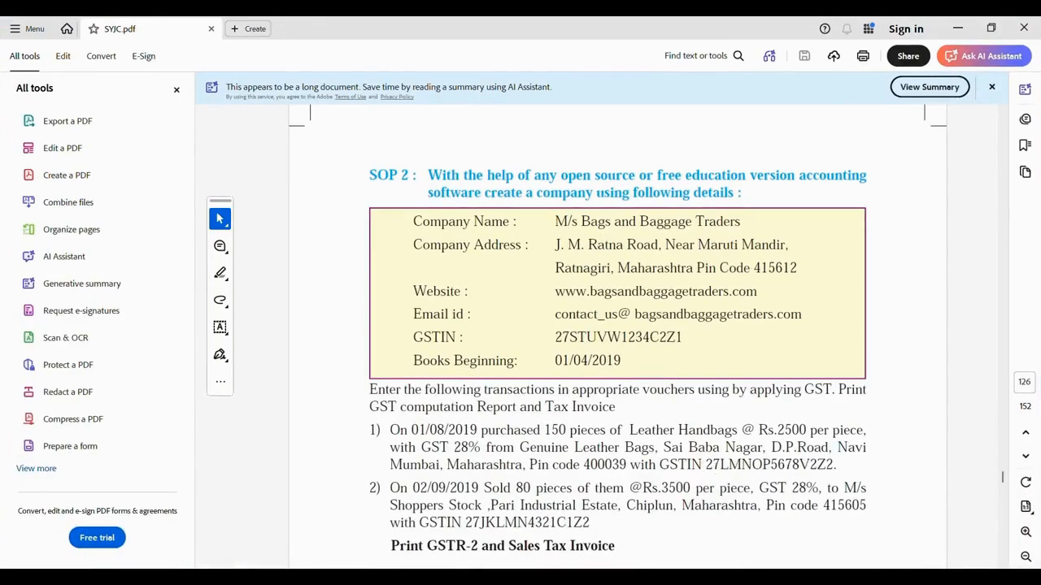
{"action": "mouse_move", "coordinate": [761, 579]}
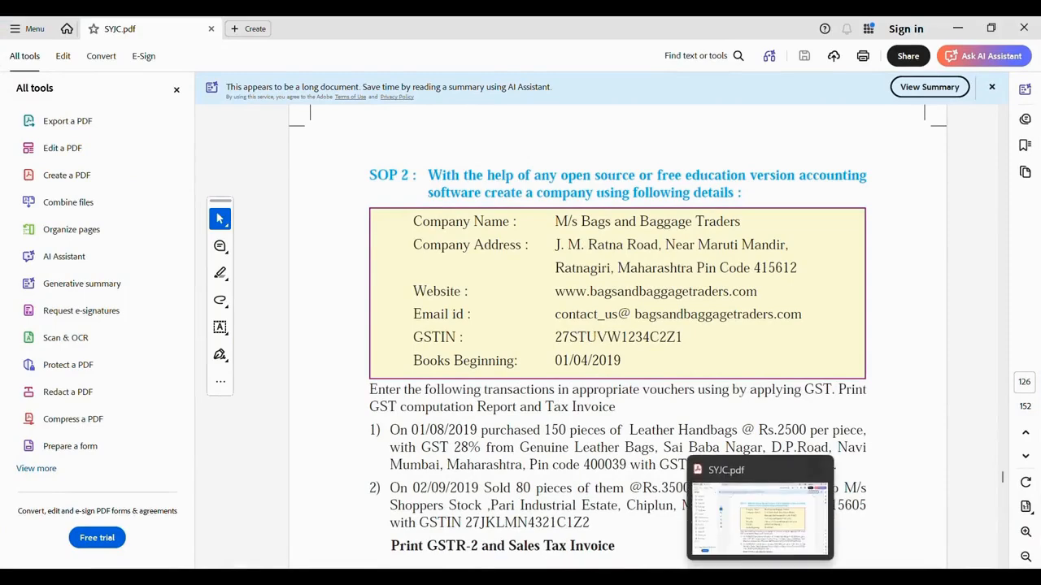
Enter the supplier's GSTIN in the ledger and dismiss the verification warning
{"action": "left_click", "coordinate": [730, 579]}
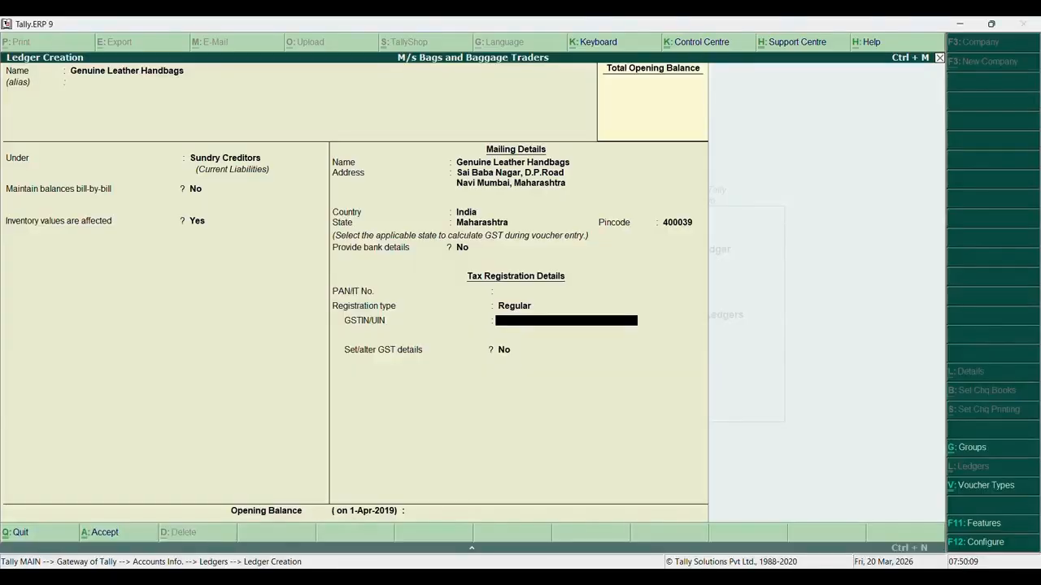
{"action": "type", "text": "27"}
{"action": "type", "text": "LMNOP"}
{"action": "type", "text": "5678V2Z2"}
{"action": "key", "text": "Return"}
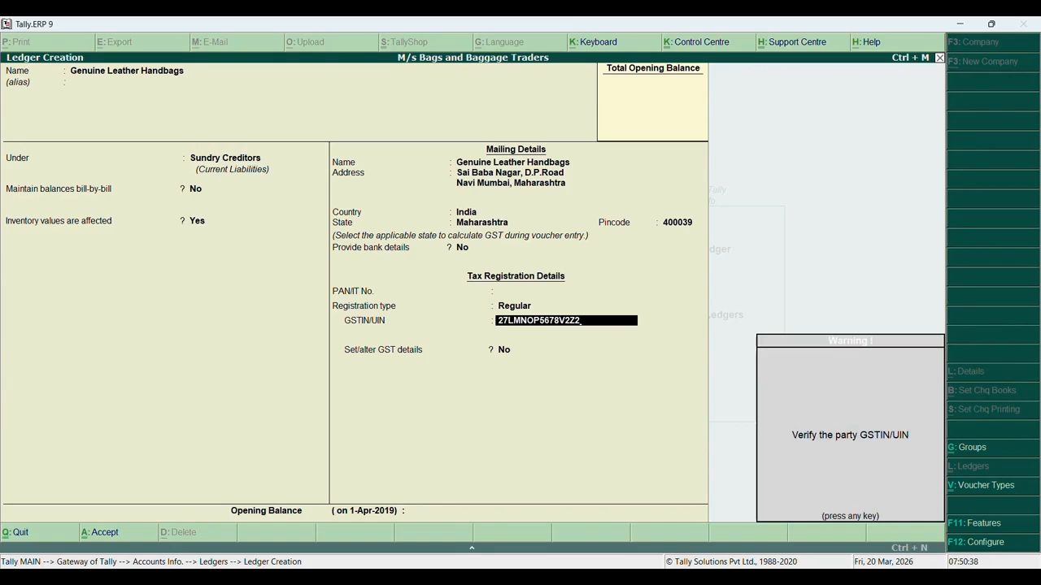
{"action": "key", "text": "Return"}
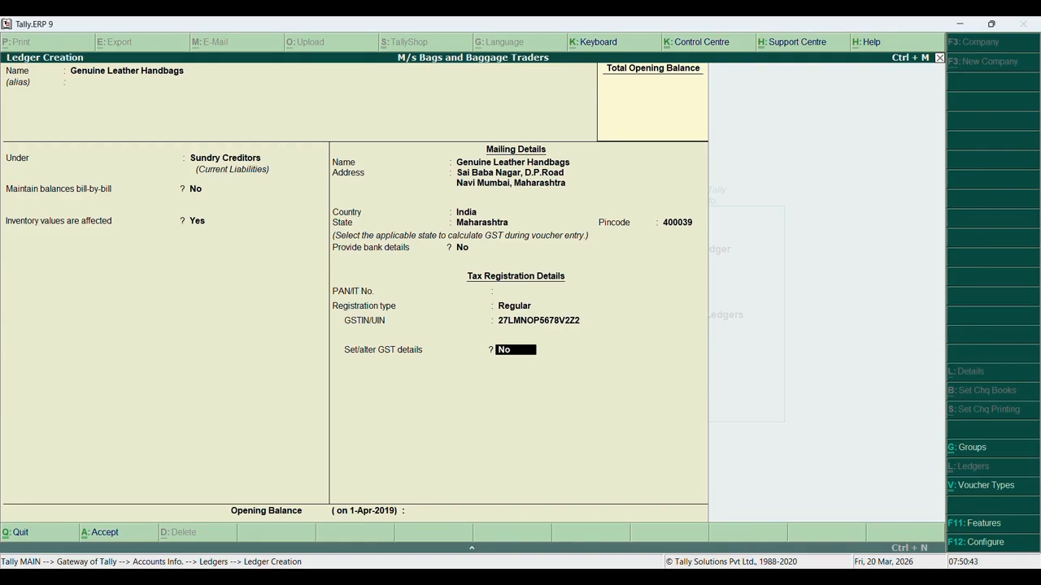
Answer yes to Set/alter GST Details and accept the GST details
{"action": "type", "text": "yes"}
{"action": "key", "text": "Return"}
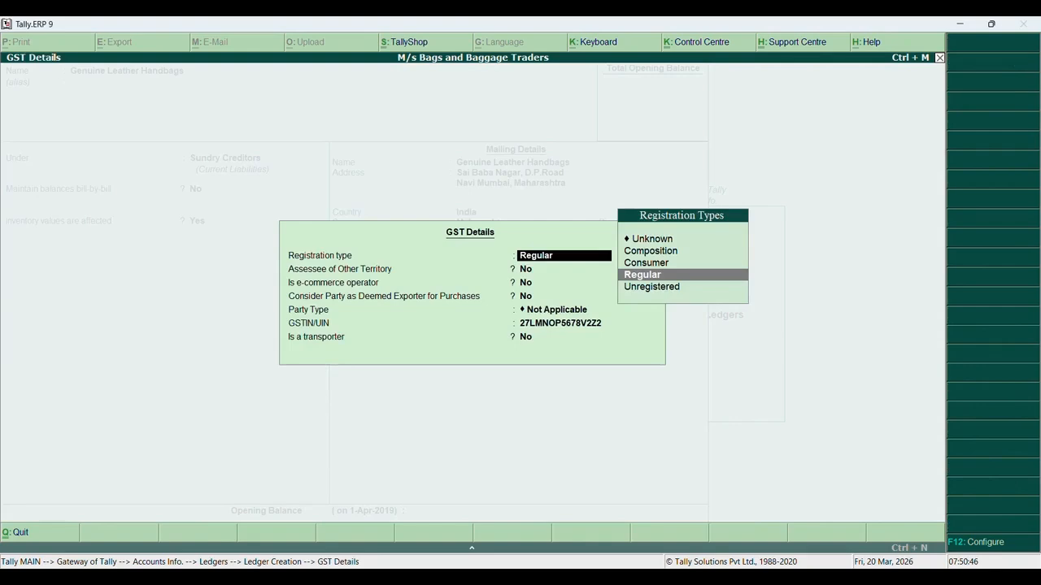
{"action": "key", "text": "Return"}
{"action": "key", "text": "Return"}
{"action": "key", "text": "Return"}
{"action": "key", "text": "Return"}
{"action": "key", "text": "Return"}
{"action": "key", "text": "Return"}
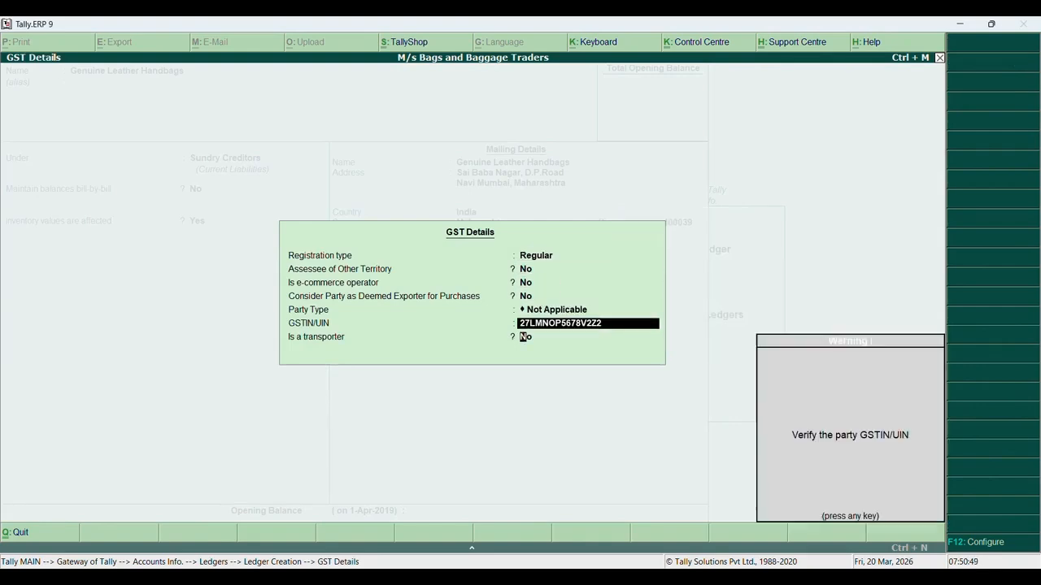
{"action": "key", "text": "Return"}
{"action": "key", "text": "Return"}
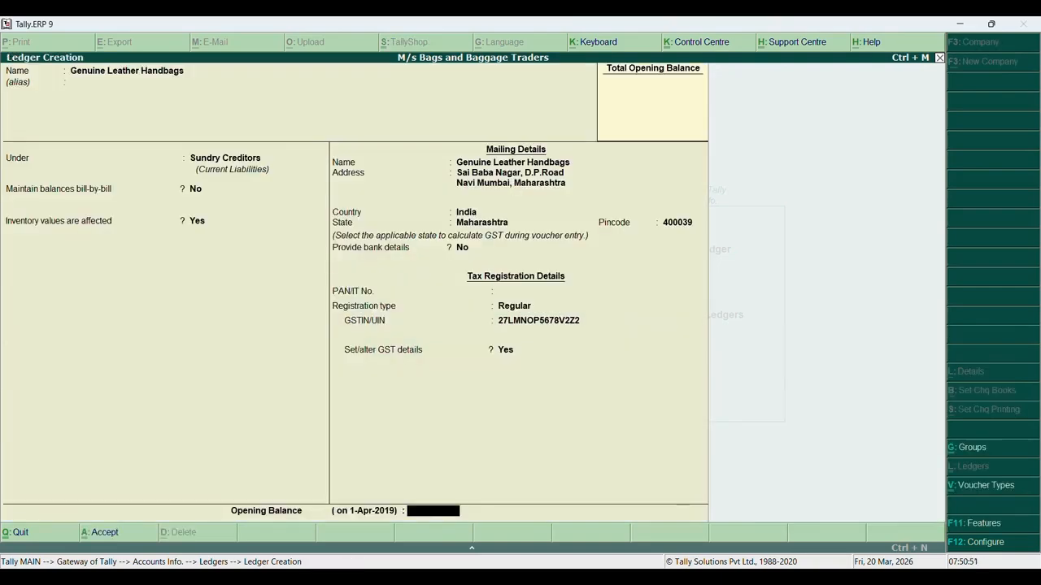
Correct the ledger name to Genuine Leather Bags and save the ledger
{"action": "key", "text": "BackSpace"}
{"action": "key", "text": "BackSpace"}
{"action": "key", "text": "BackSpace"}
{"action": "key", "text": "BackSpace"}
{"action": "key", "text": "BackSpace"}
{"action": "key", "text": "BackSpace"}
{"action": "key", "text": "BackSpace"}
{"action": "key", "text": "BackSpace"}
{"action": "key", "text": "BackSpace"}
{"action": "key", "text": "BackSpace"}
{"action": "key", "text": "BackSpace"}
{"action": "key", "text": "BackSpace"}
{"action": "key", "text": "BackSpace"}
{"action": "key", "text": "BackSpace"}
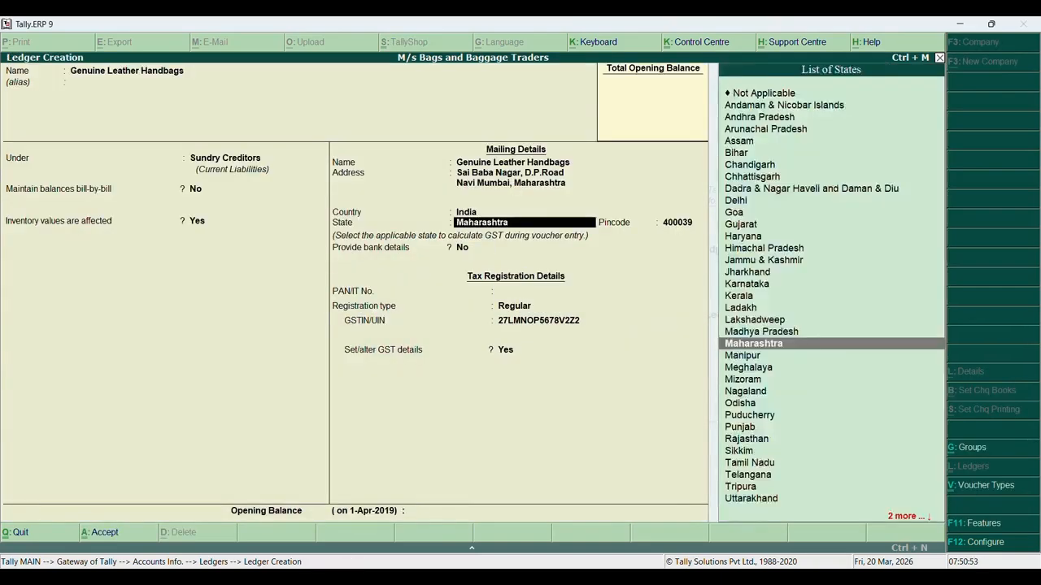
{"action": "key", "text": "BackSpace"}
{"action": "key", "text": "BackSpace"}
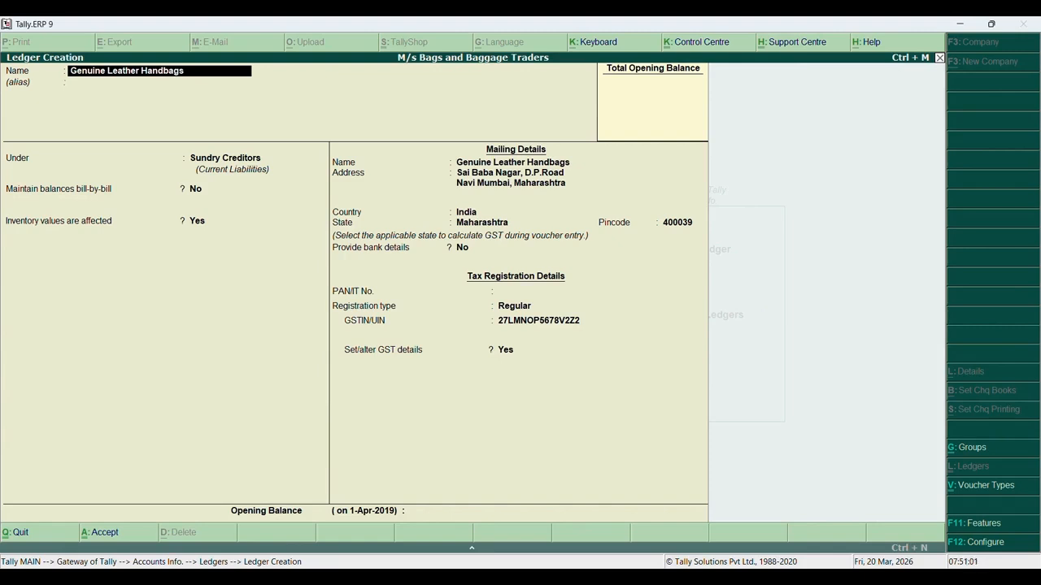
{"action": "key", "text": "BackSpace"}
{"action": "key", "text": "BackSpace"}
{"action": "key", "text": "BackSpace"}
{"action": "key", "text": "BackSpace"}
{"action": "key", "text": "BackSpace"}
{"action": "key", "text": "BackSpace"}
{"action": "key", "text": "BackSpace"}
{"action": "key", "text": "BackSpace"}
{"action": "type", "text": "Agss"}
{"action": "key", "text": "ctrl+a"}
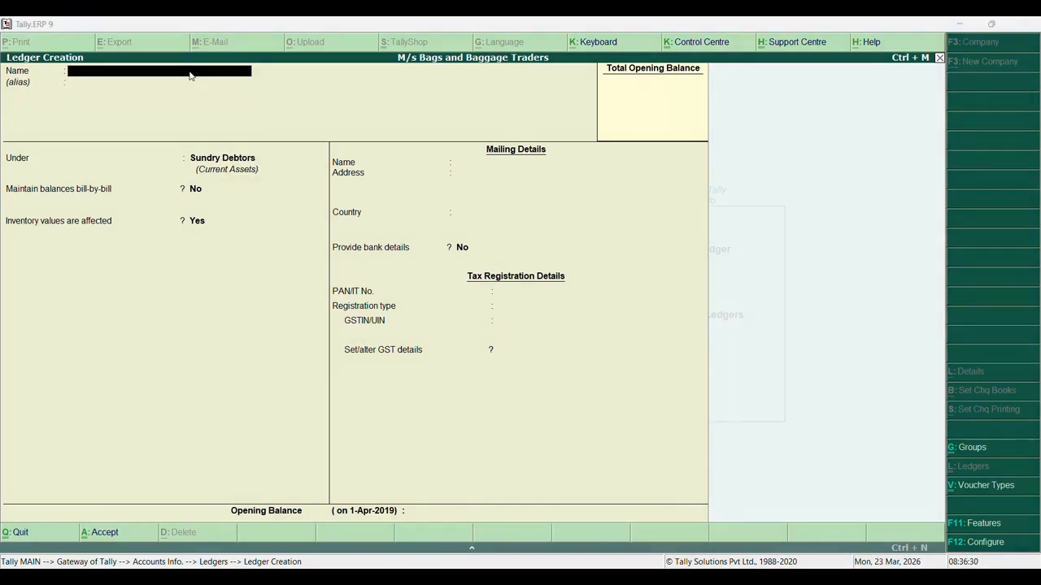
Name the new ledger Purchase Handbags Account under Purchase Accounts and answer Yes to GST details
{"action": "left_click", "coordinate": [190, 76]}
{"action": "type", "text": "Pi"}
{"action": "type", "text": "urchase"}
{"action": "type", "text": " Handba"}
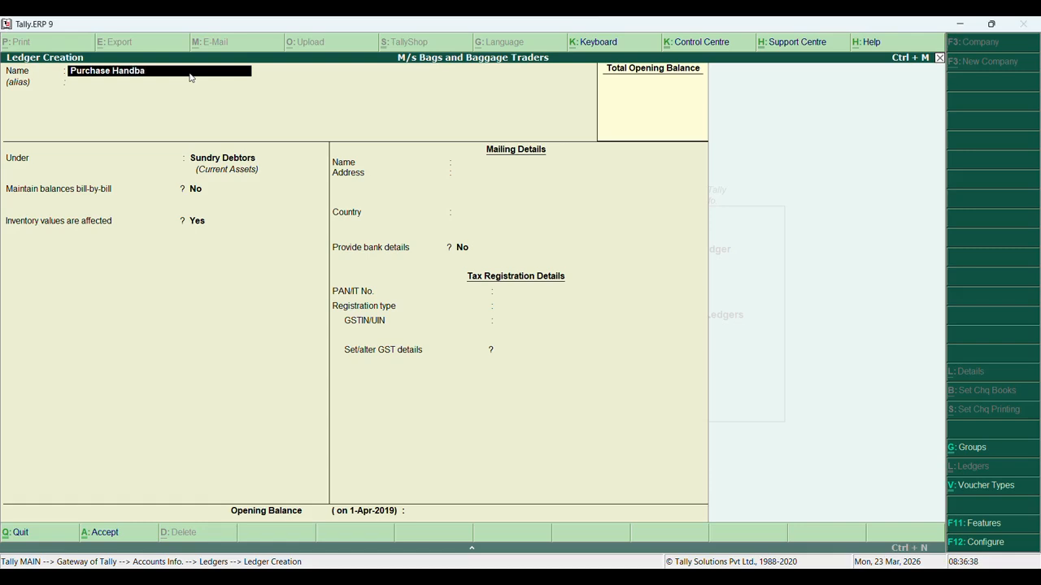
{"action": "type", "text": "gs Account"}
{"action": "key", "text": "Return"}
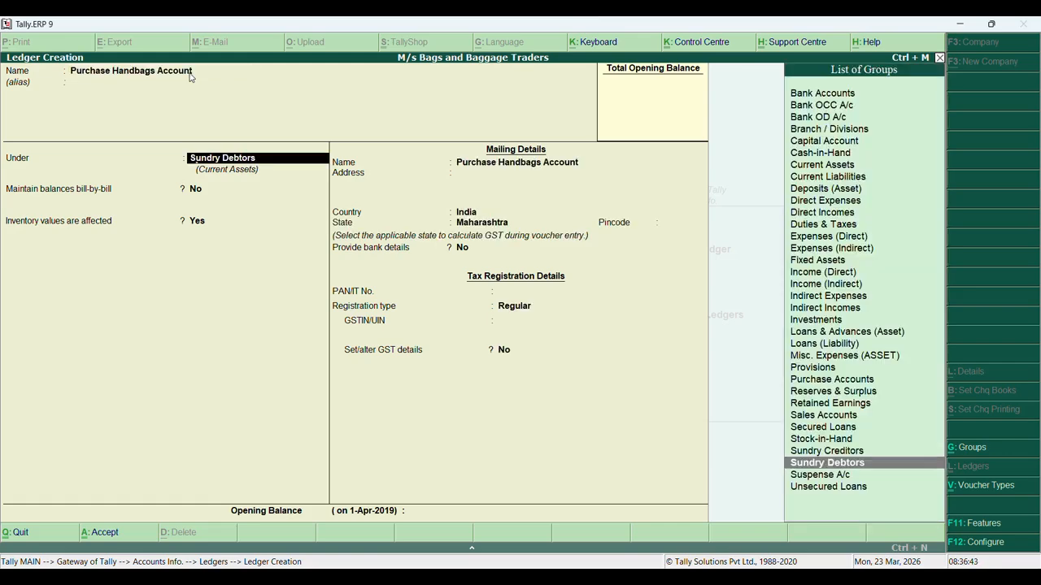
{"action": "type", "text": "Pu"}
{"action": "key", "text": "Return"}
{"action": "key", "text": "Return"}
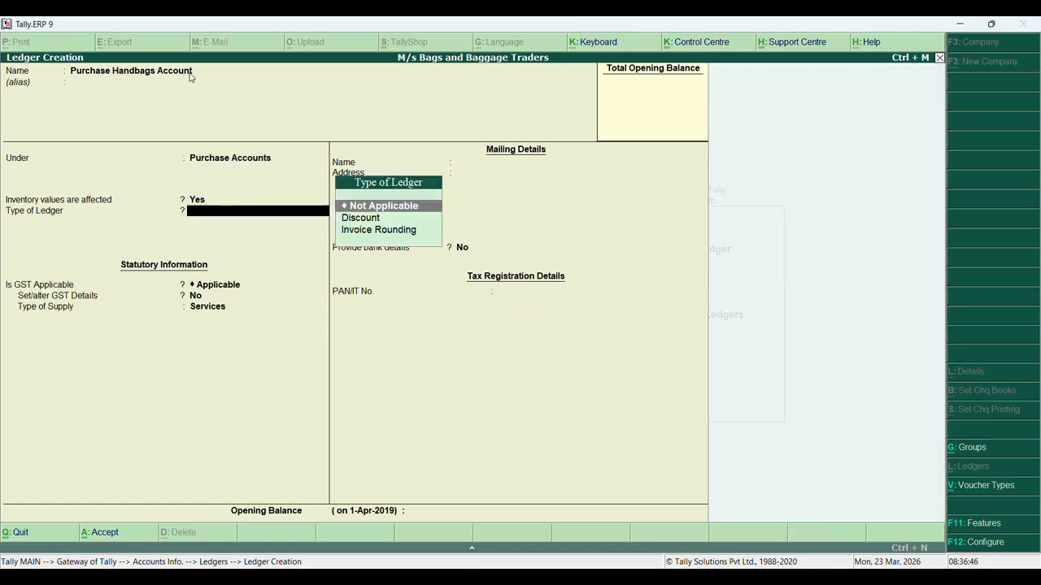
{"action": "key", "text": "Return"}
{"action": "key", "text": "Return"}
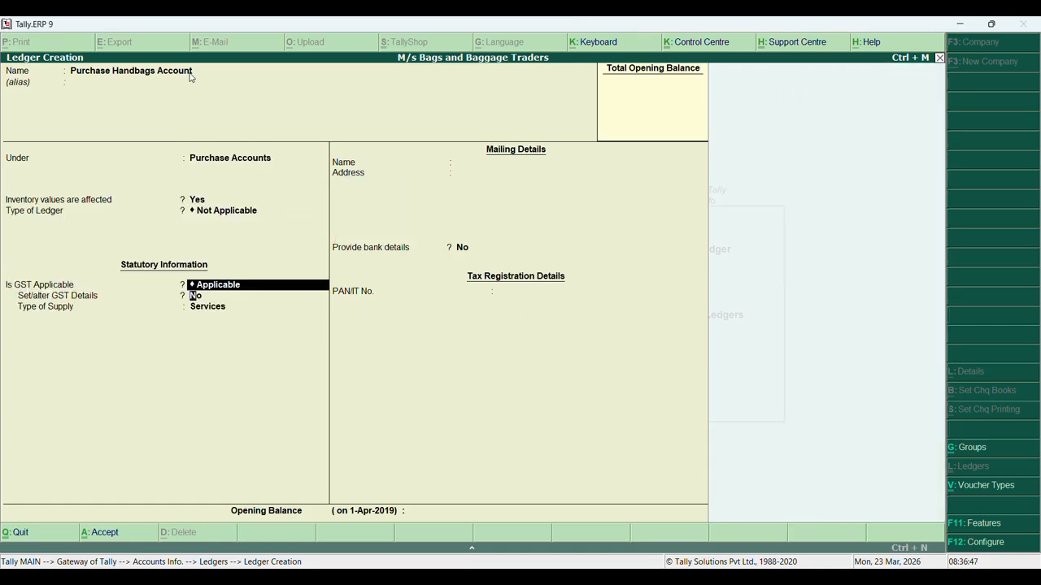
{"action": "type", "text": "N"}
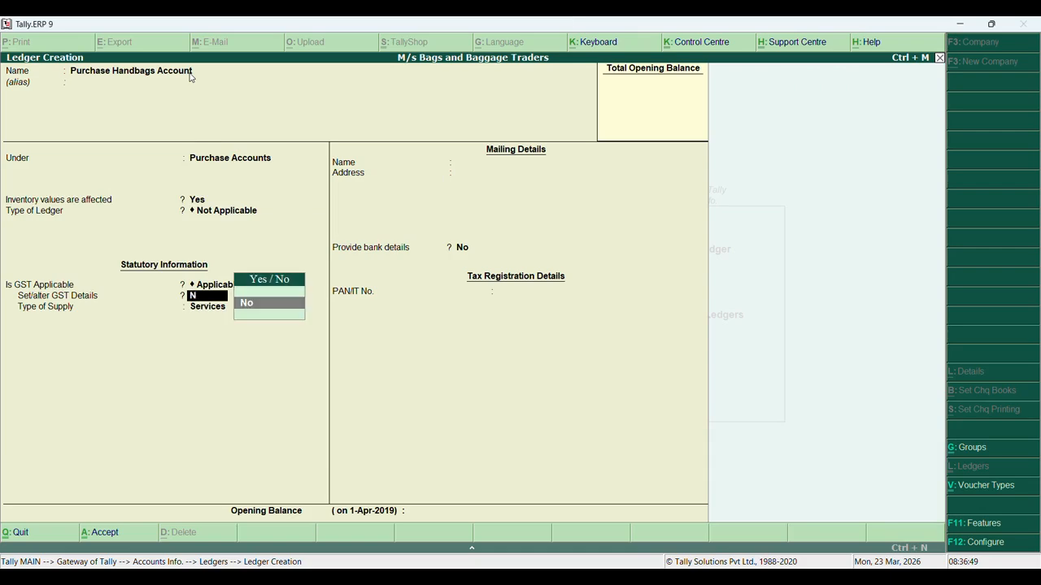
{"action": "key", "text": "BackSpace"}
{"action": "type", "text": "Y"}
{"action": "key", "text": "Return"}
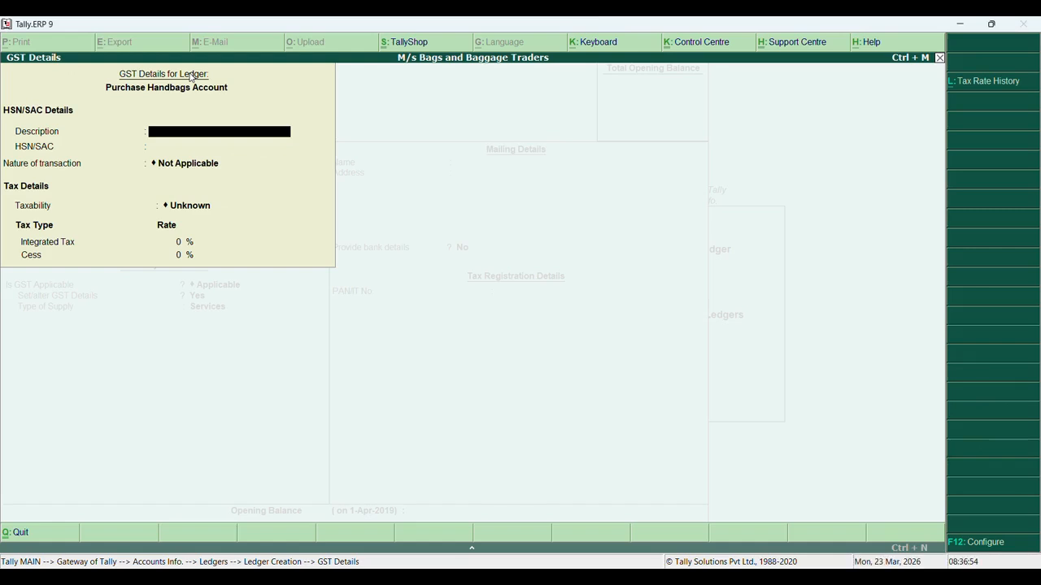
Enter description Leather Handbags and HSN/SAC 40005050 in GST Details
{"action": "type", "text": "Leather Handbags"}
{"action": "key", "text": "Return"}
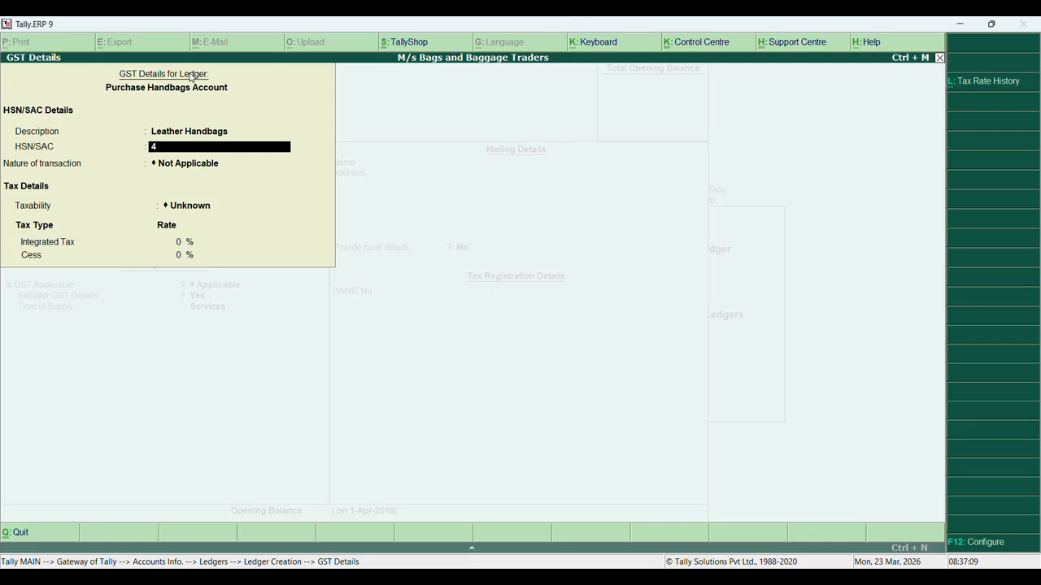
{"action": "type", "text": "0005050"}
{"action": "left_click", "coordinate": [984, 549]}
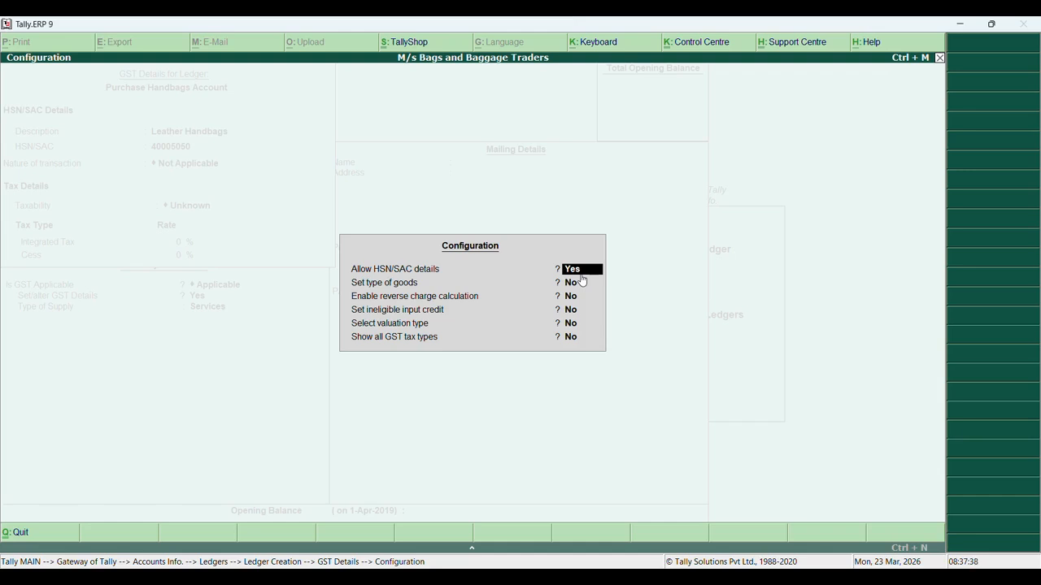
{"action": "key", "text": "Escape"}
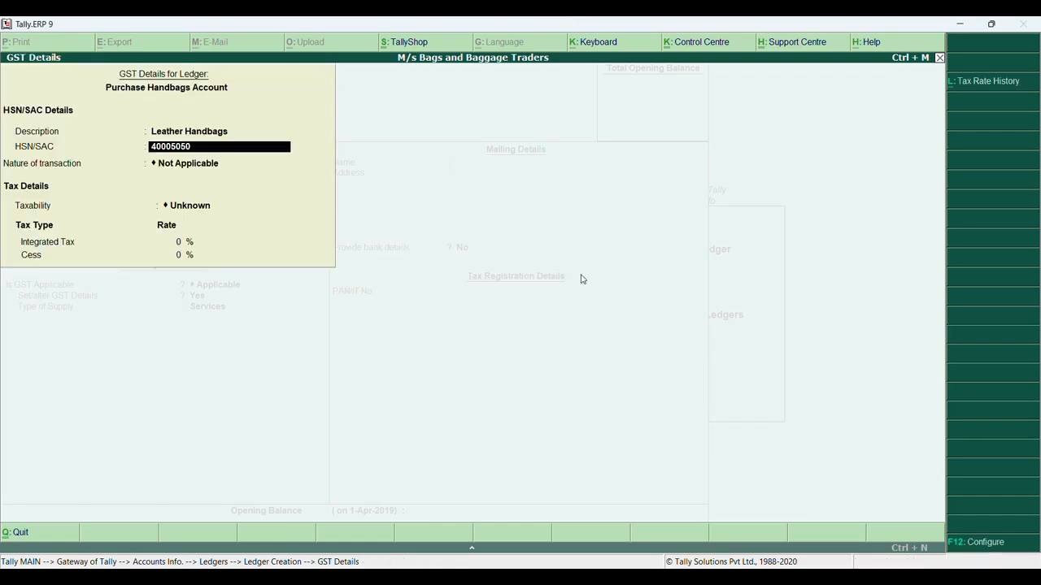
{"action": "key", "text": "Return"}
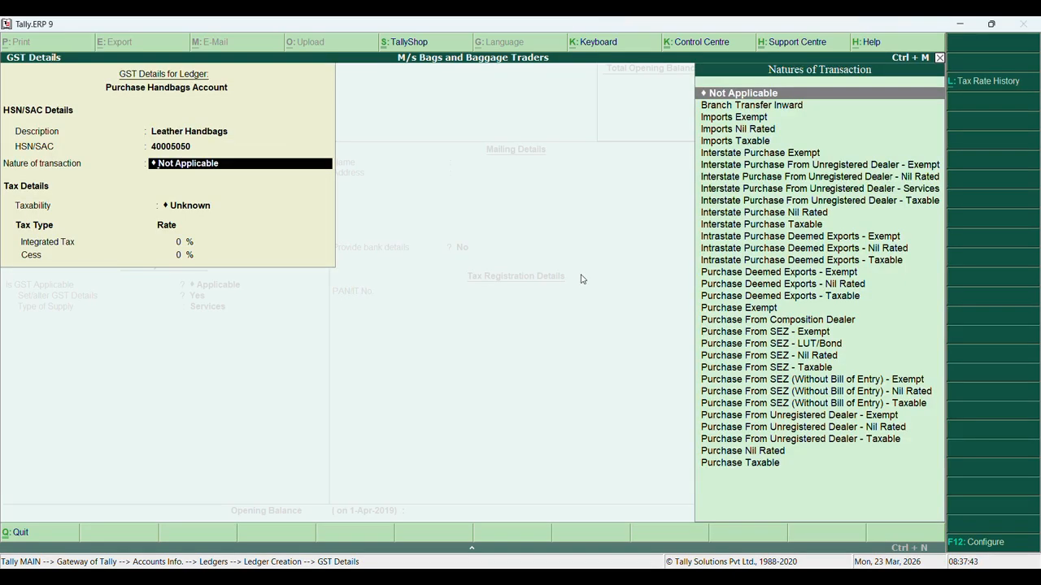
Set Purchase Taxable at 28% integrated tax with Goods supply, save, and name the next ledger Sales Handbags Account
{"action": "type", "text": "pu"}
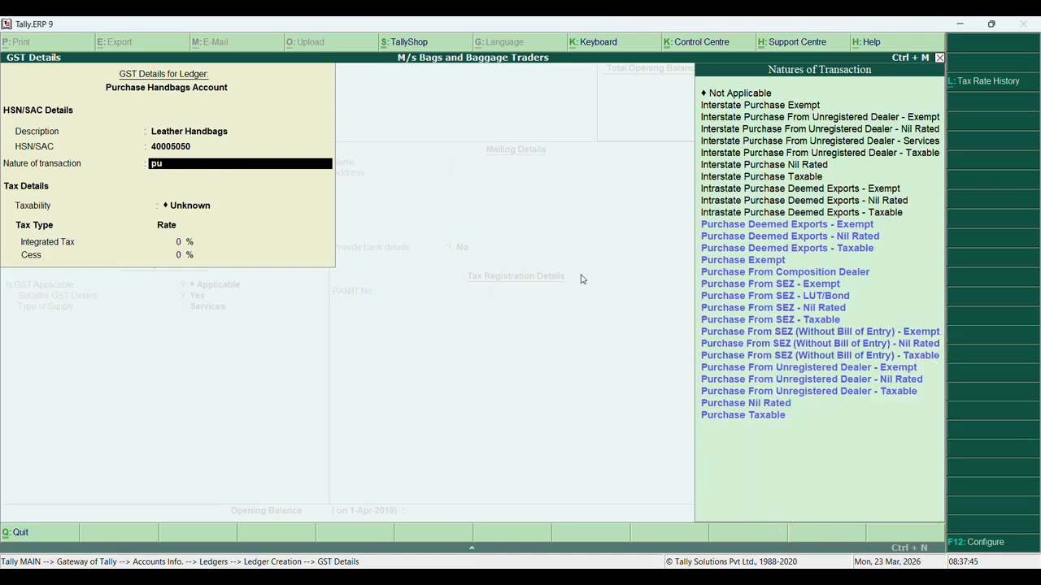
{"action": "key", "text": "Down"}
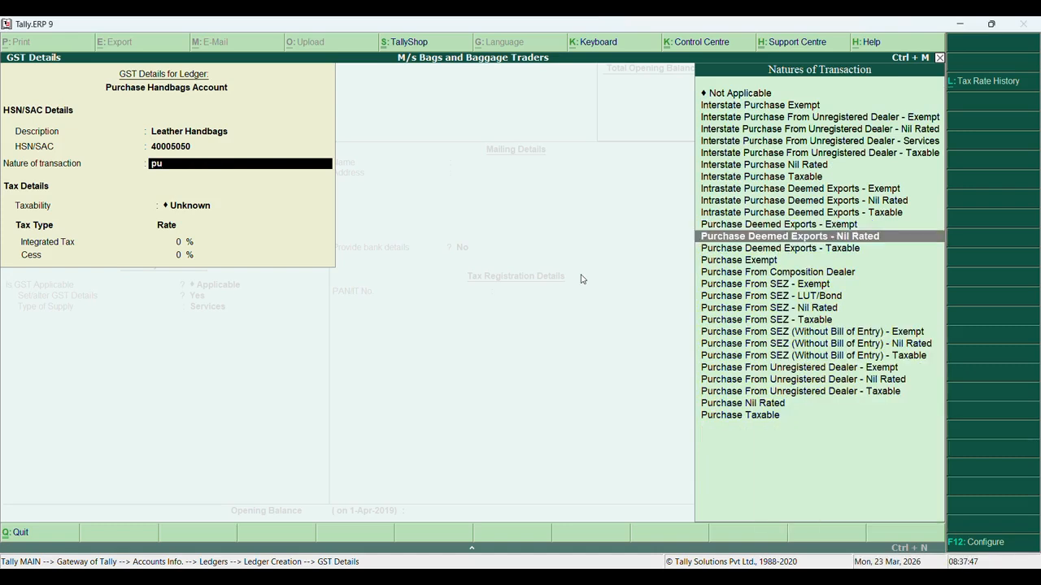
{"action": "key", "text": "Up"}
{"action": "key", "text": "Up"}
{"action": "key", "text": "Up"}
{"action": "key", "text": "BackSpace"}
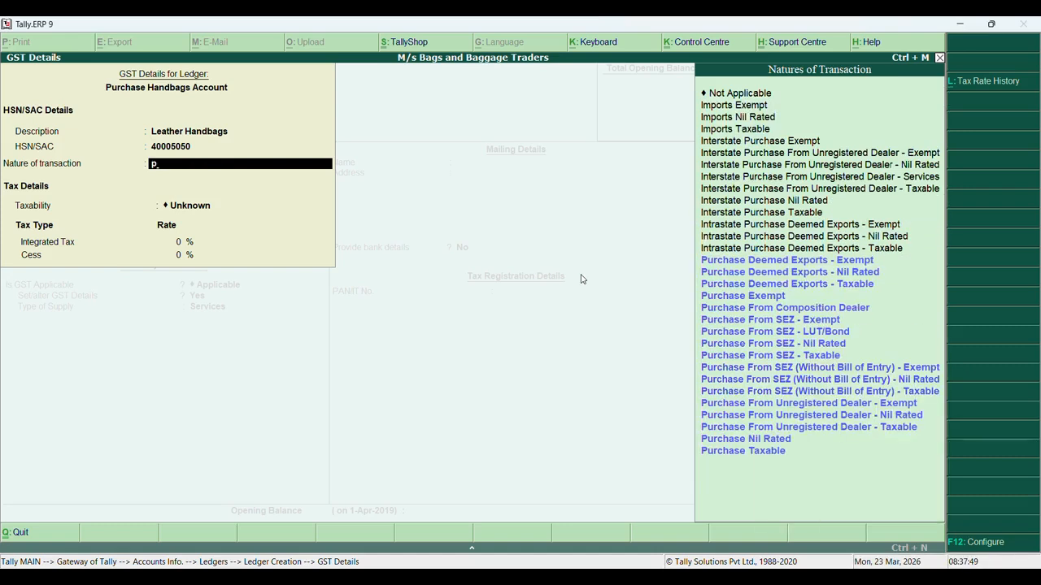
{"action": "key", "text": "Up"}
{"action": "key", "text": "Return"}
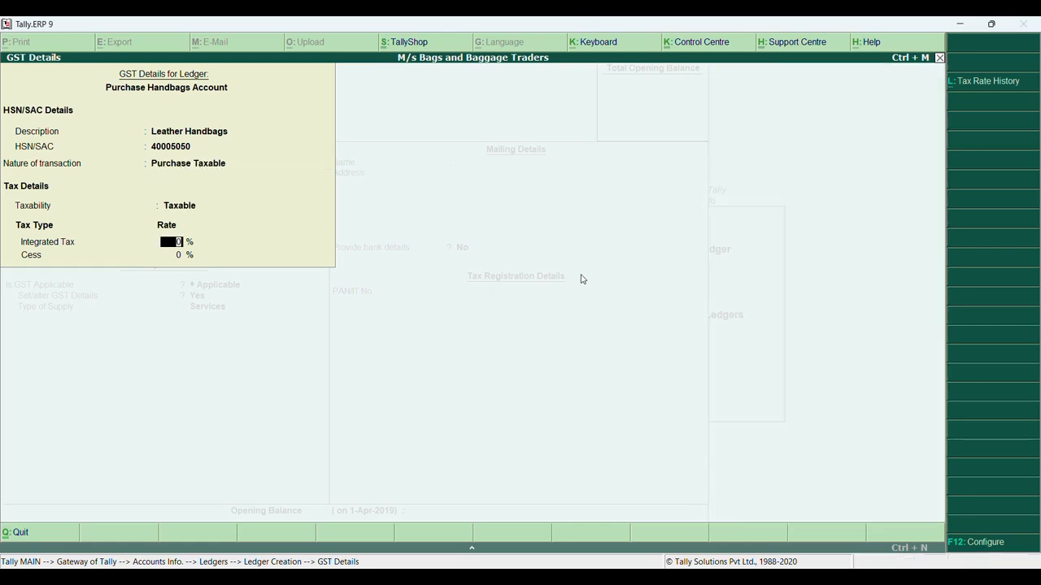
{"action": "type", "text": "28"}
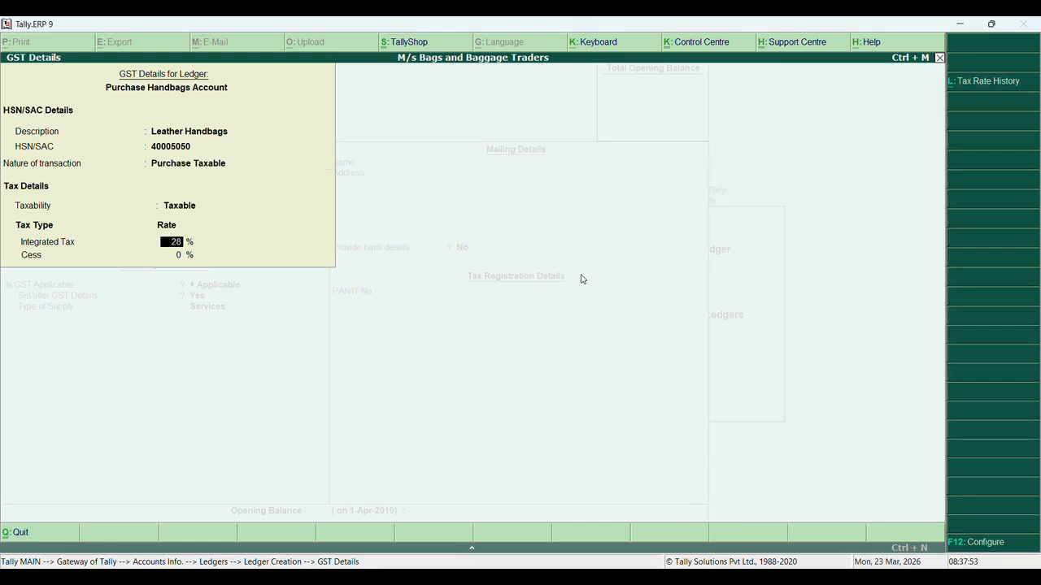
{"action": "key", "text": "Return"}
{"action": "key", "text": "Return"}
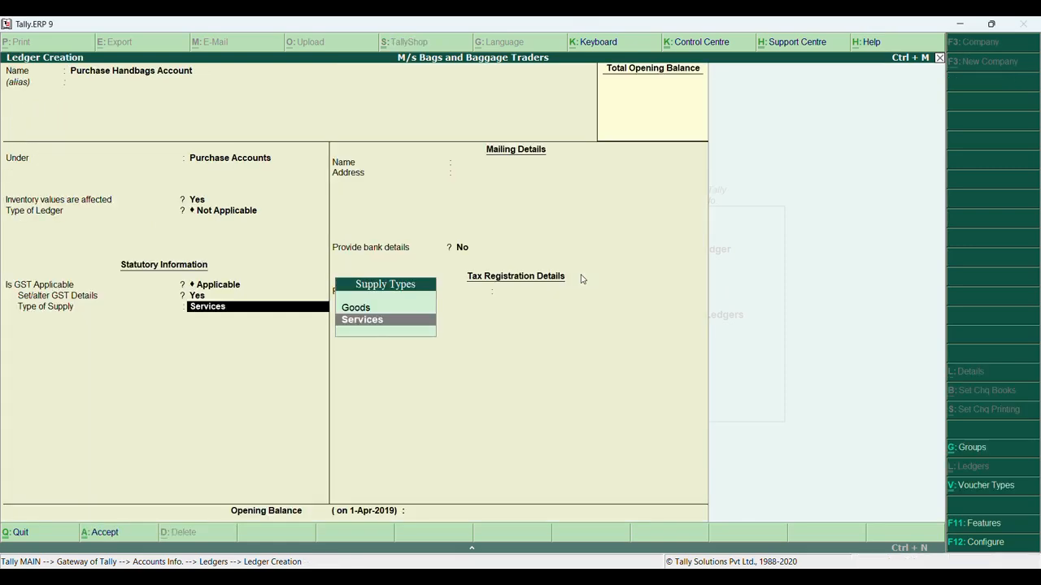
{"action": "key", "text": "Up"}
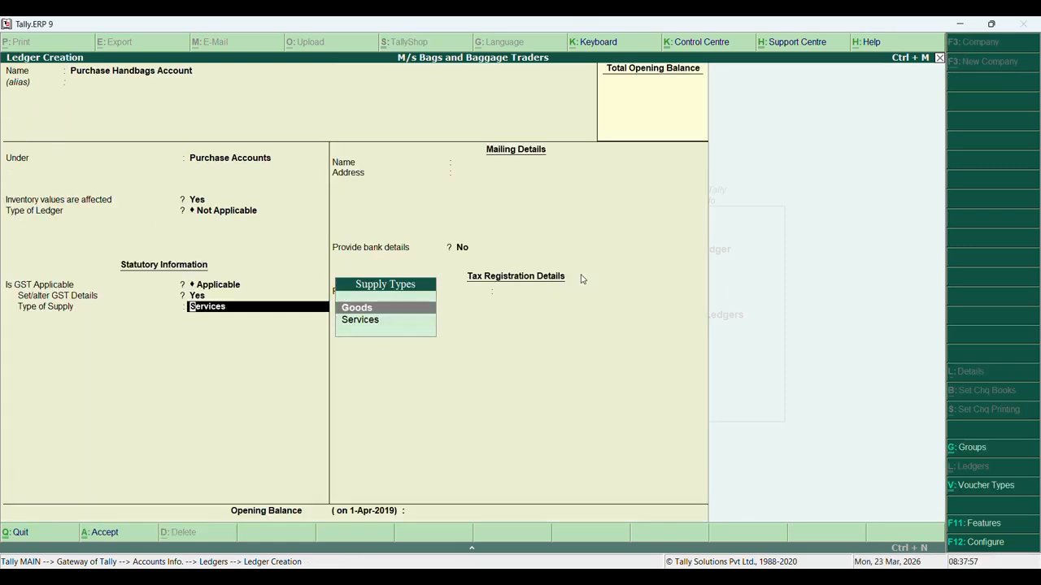
{"action": "key", "text": "Return"}
{"action": "key", "text": "Return"}
{"action": "key", "text": "Return"}
{"action": "key", "text": "Return"}
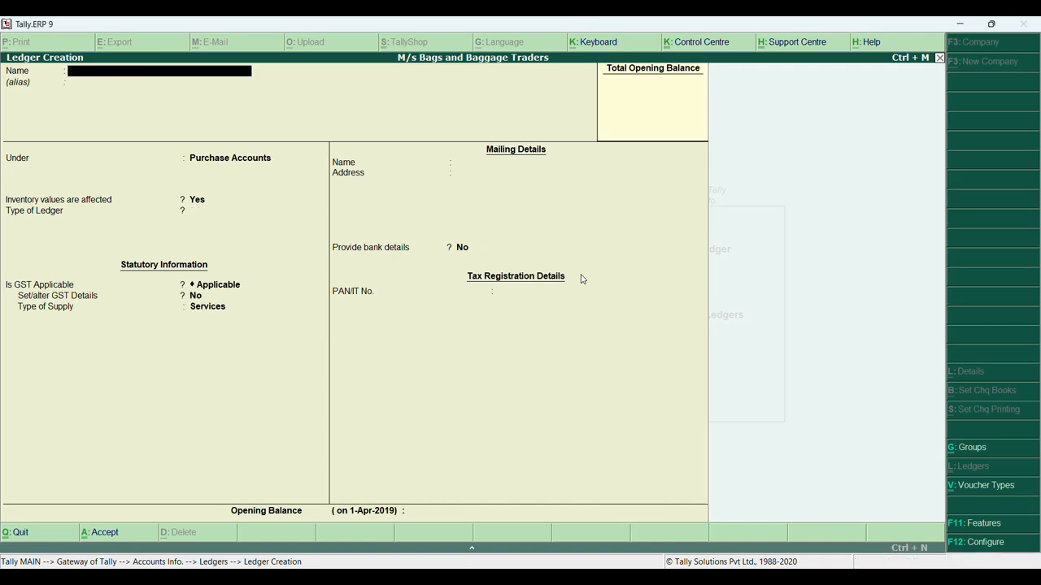
{"action": "type", "text": "Sales"}
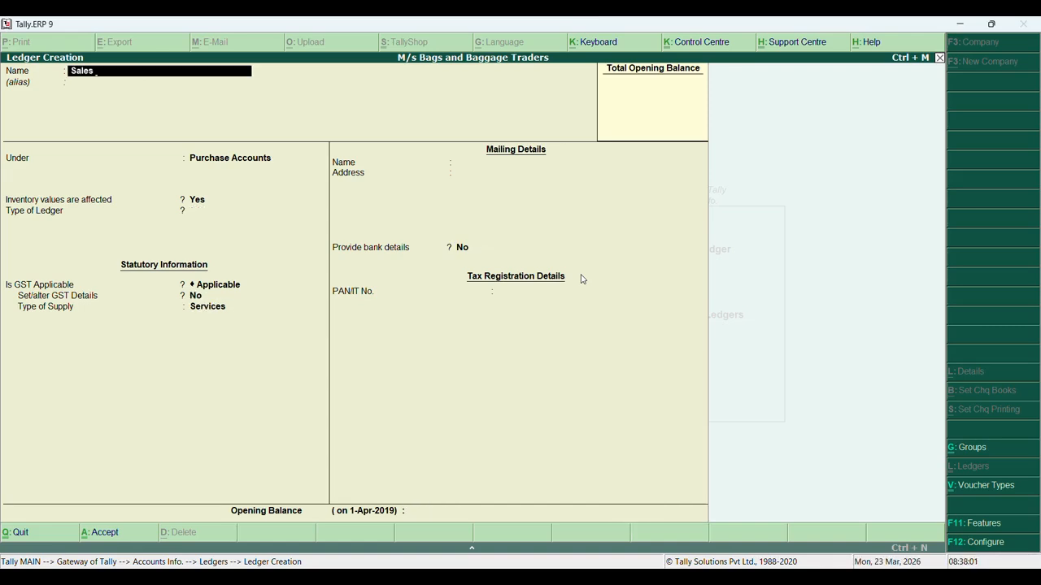
{"action": "type", "text": " Handbags Account"}
Place Sales Handbags Account under Sales Accounts, keep GST applicable, and answer yes to GST details
{"action": "key", "text": "Return"}
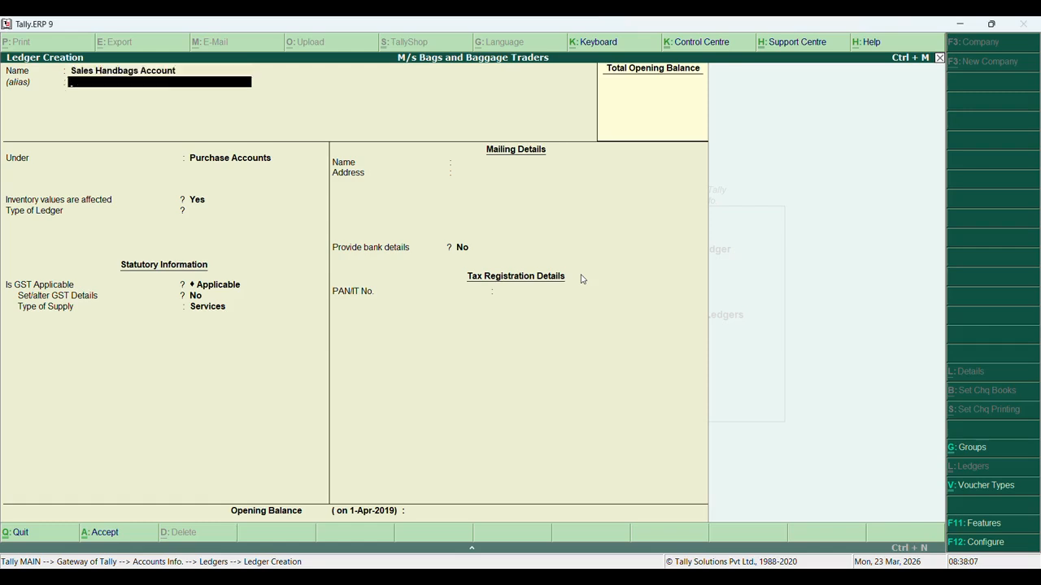
{"action": "key", "text": "Return"}
{"action": "type", "text": "Sal"}
{"action": "key", "text": "Return"}
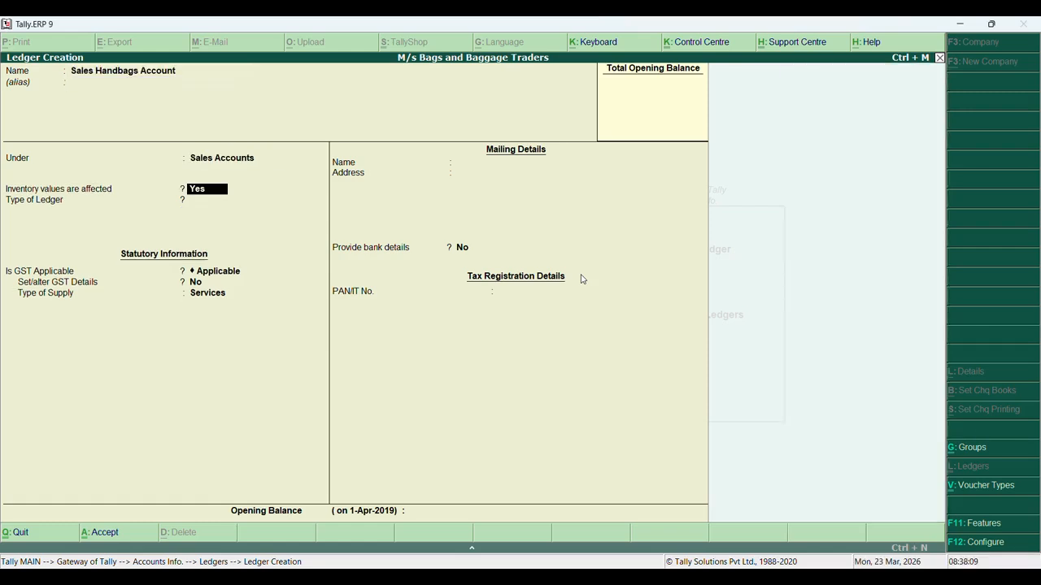
{"action": "key", "text": "Return"}
{"action": "key", "text": "Return"}
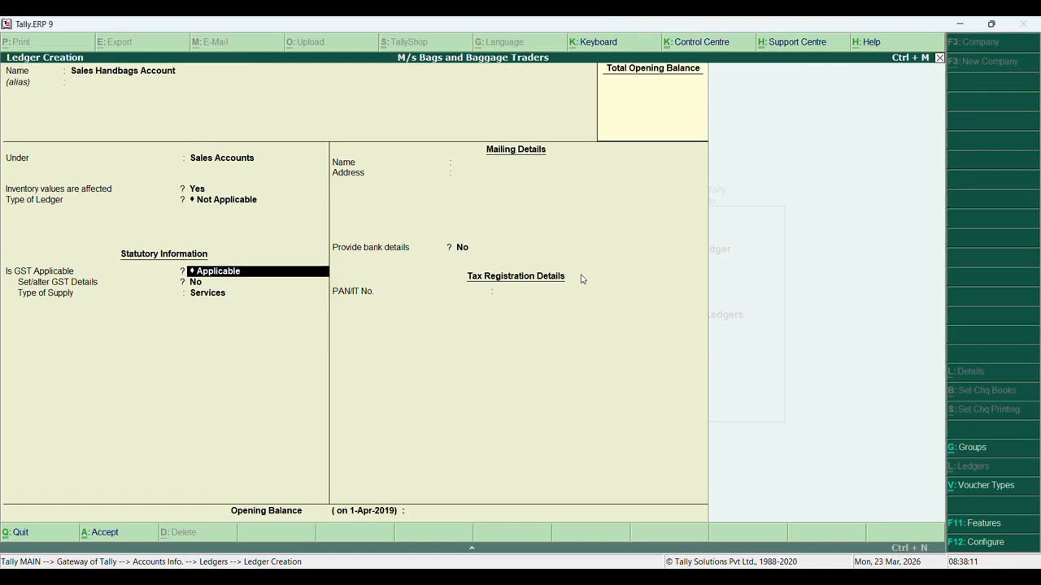
{"action": "key", "text": "Return"}
{"action": "type", "text": "yes"}
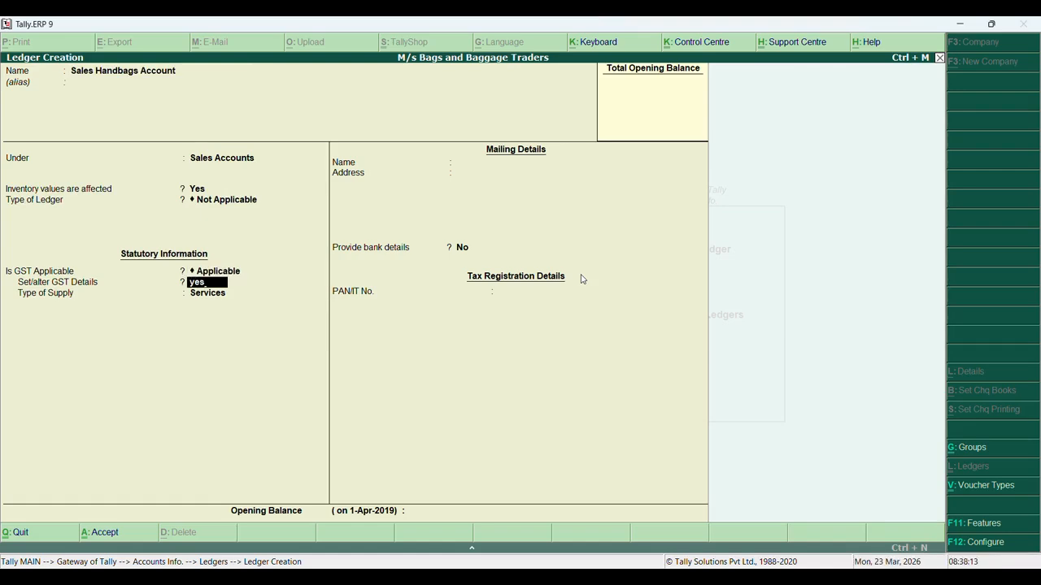
{"action": "key", "text": "Return"}
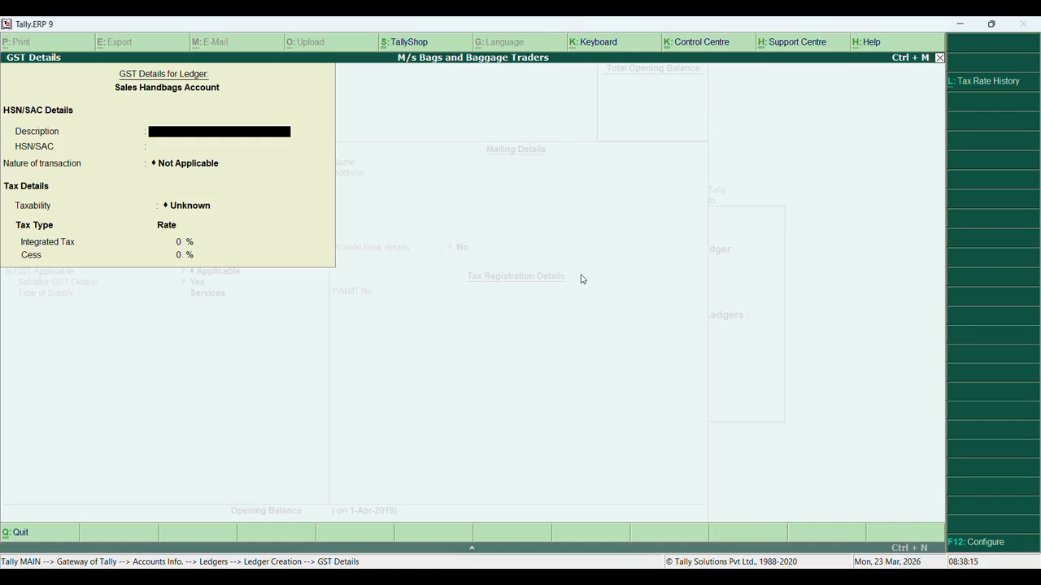
Enter description Leather Handbags and HSN/SAC 40005050 in the sales ledger's GST Details
{"action": "type", "text": "Leathers"}
{"action": "key", "text": "BackSpace"}
{"action": "type", "text": "Handba"}
{"action": "type", "text": "gs"}
{"action": "key", "text": "Return"}
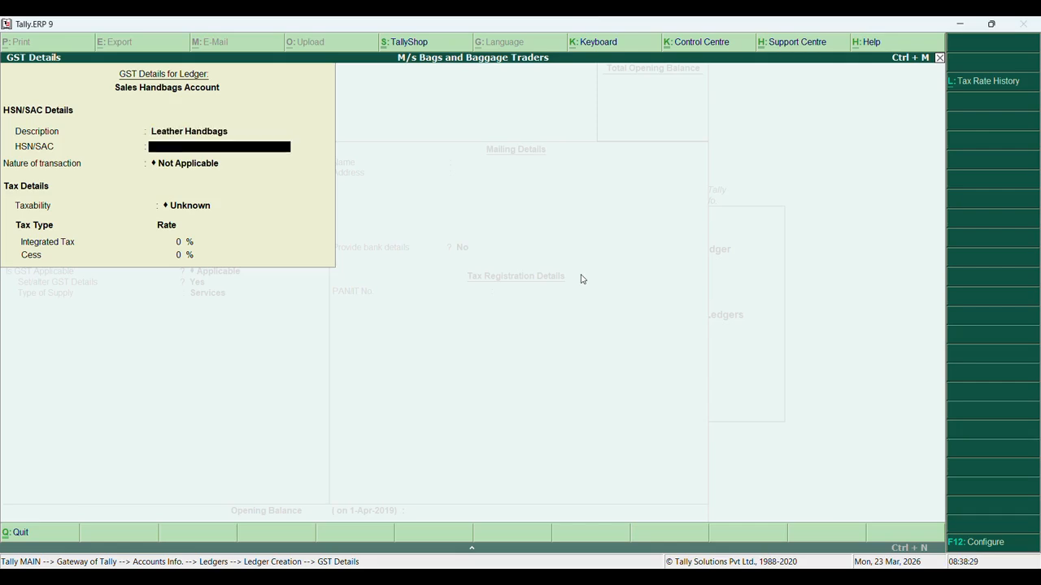
{"action": "type", "text": "40005050"}
{"action": "key", "text": "Return"}
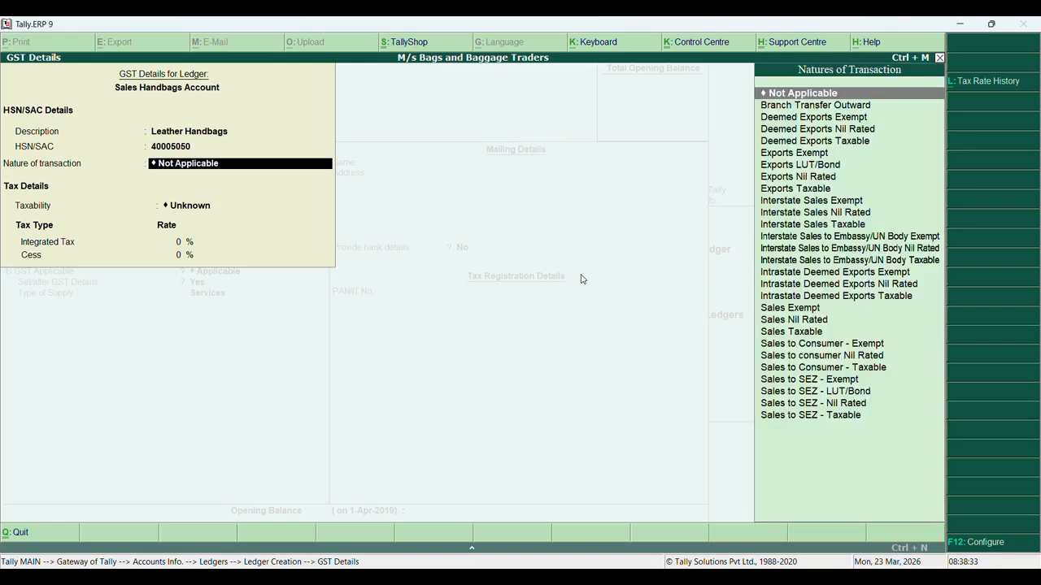
Set Sales Taxable at 28% integrated tax with Goods supply, save, and name the next ledger M/s Shoppers Stock
{"action": "type", "text": "Sal"}
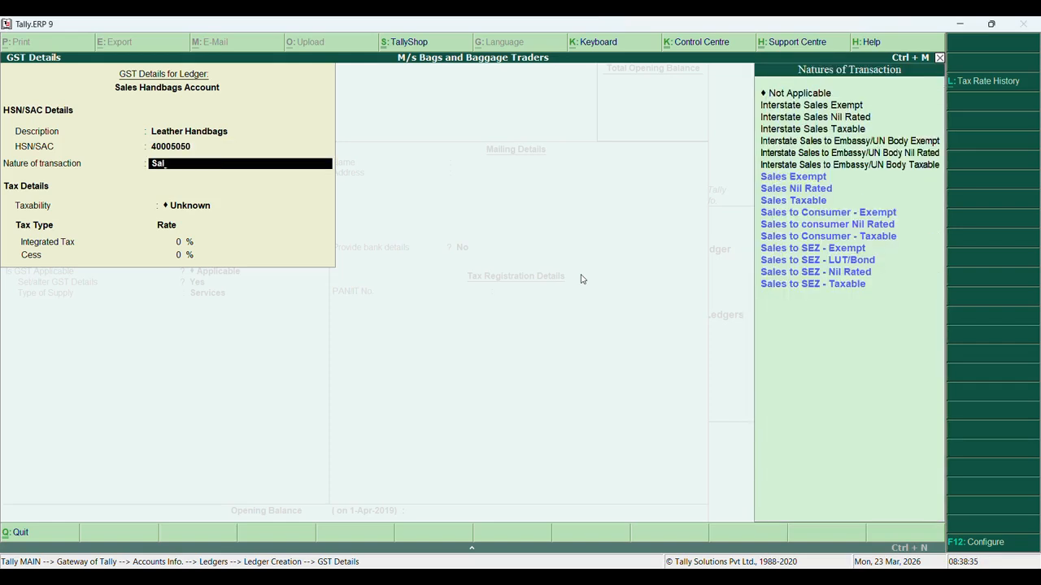
{"action": "key", "text": "Down"}
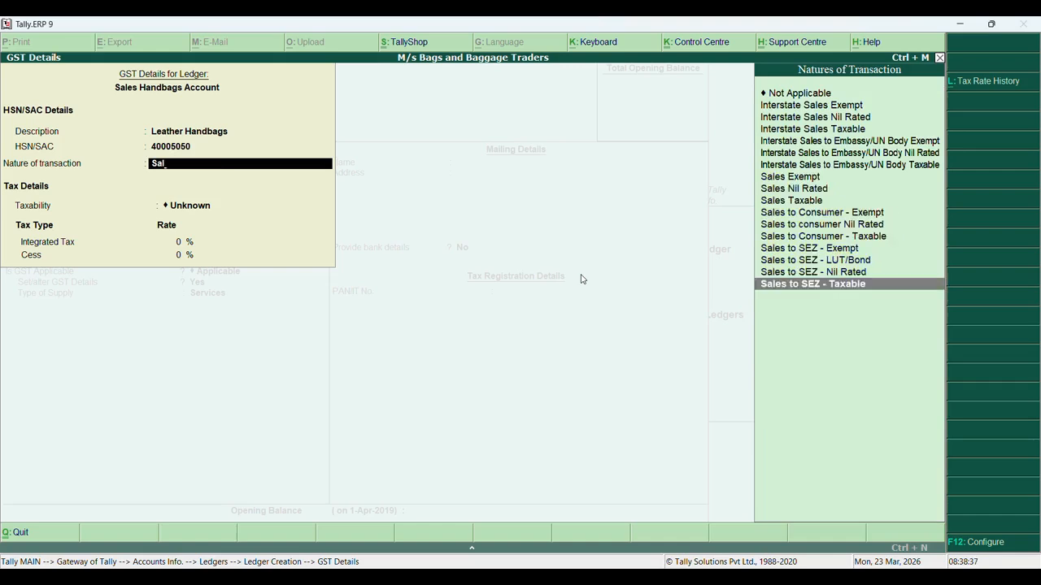
{"action": "key", "text": "Up"}
{"action": "key", "text": "Up"}
{"action": "key", "text": "Up"}
{"action": "key", "text": "Up"}
{"action": "key", "text": "Up"}
{"action": "key", "text": "Up"}
{"action": "key", "text": "Up"}
{"action": "key", "text": "Up"}
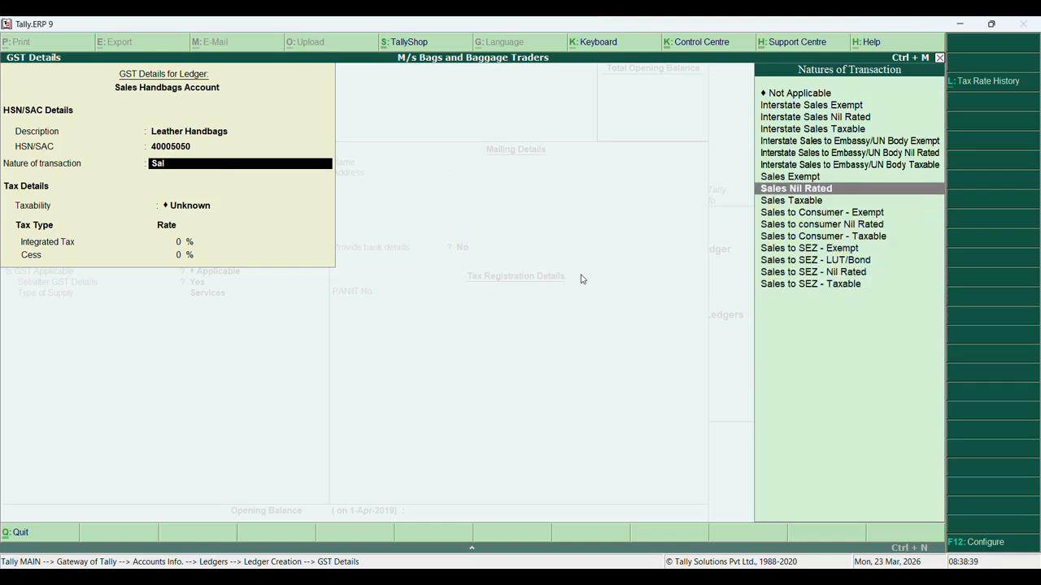
{"action": "key", "text": "Down"}
{"action": "key", "text": "Return"}
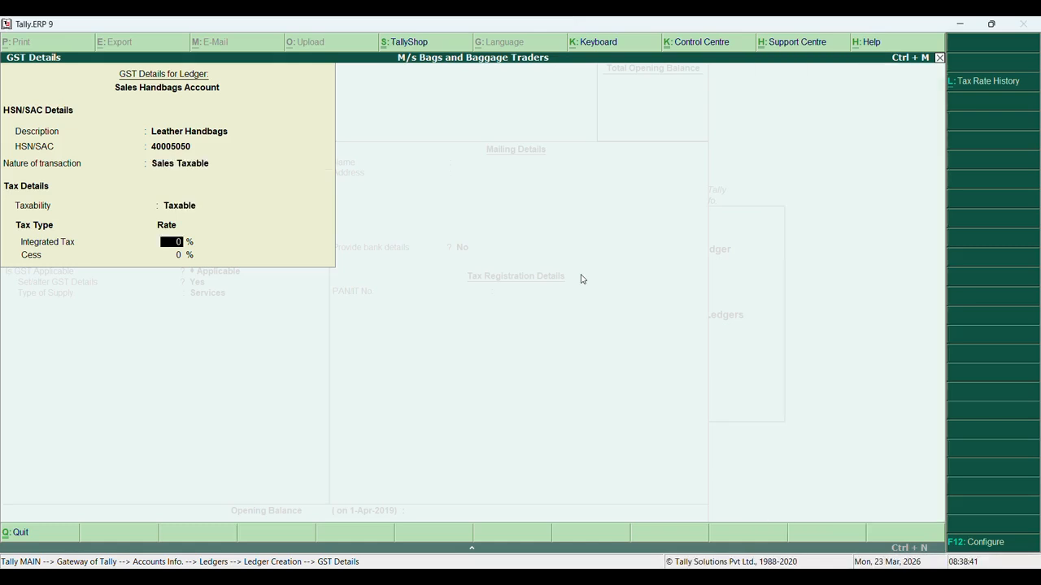
{"action": "type", "text": "28"}
{"action": "key", "text": "Return"}
{"action": "key", "text": "Return"}
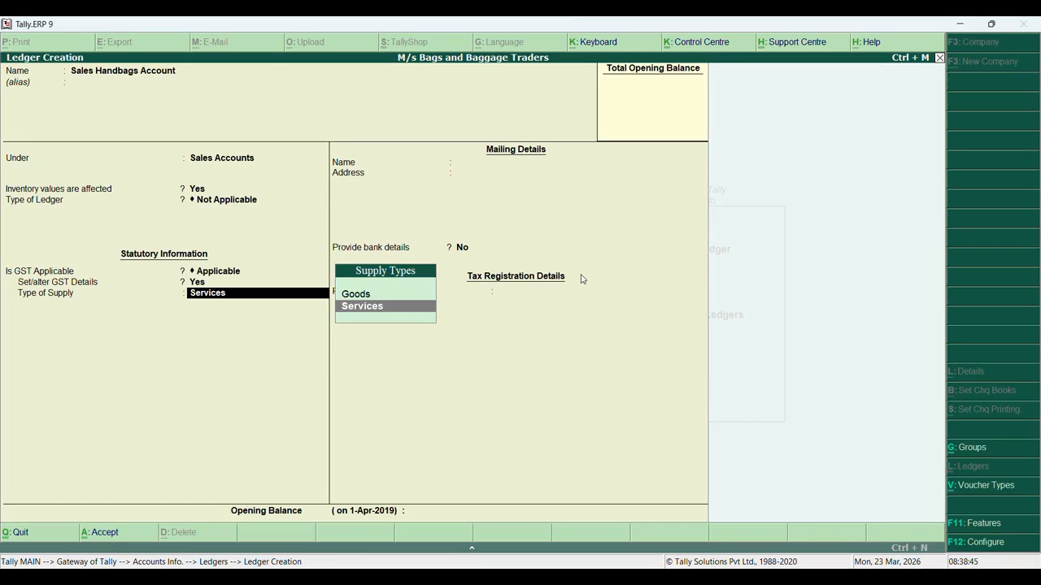
{"action": "key", "text": "Up"}
{"action": "key", "text": "Return"}
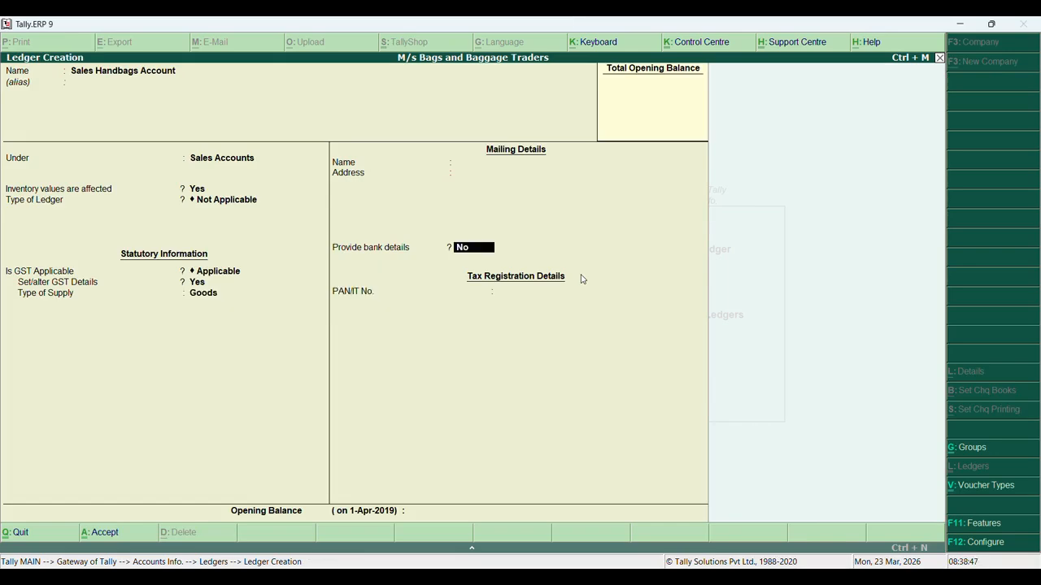
{"action": "key", "text": "Return"}
{"action": "key", "text": "Return"}
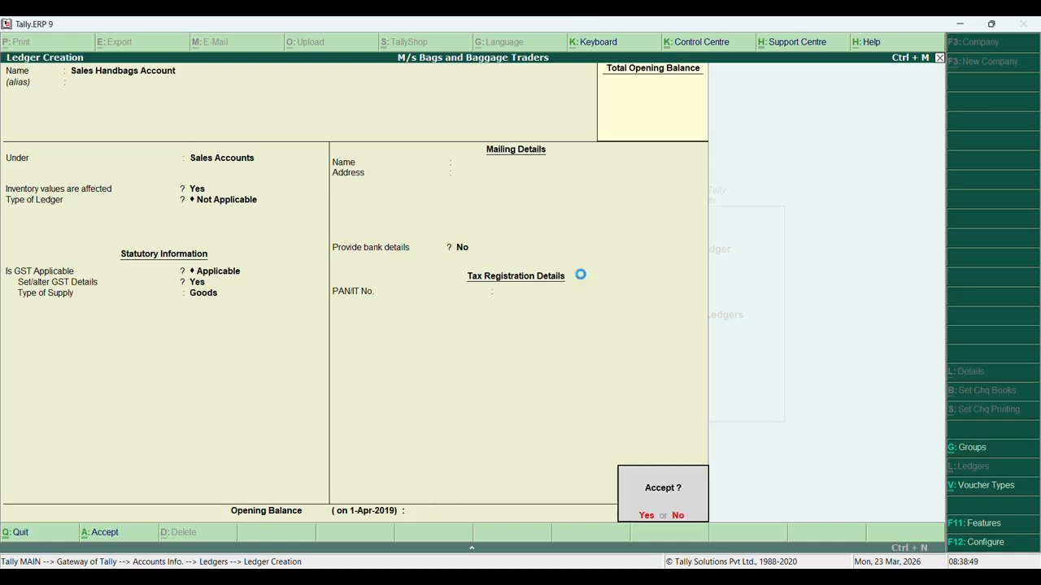
{"action": "key", "text": "Return"}
{"action": "type", "text": "M/s"}
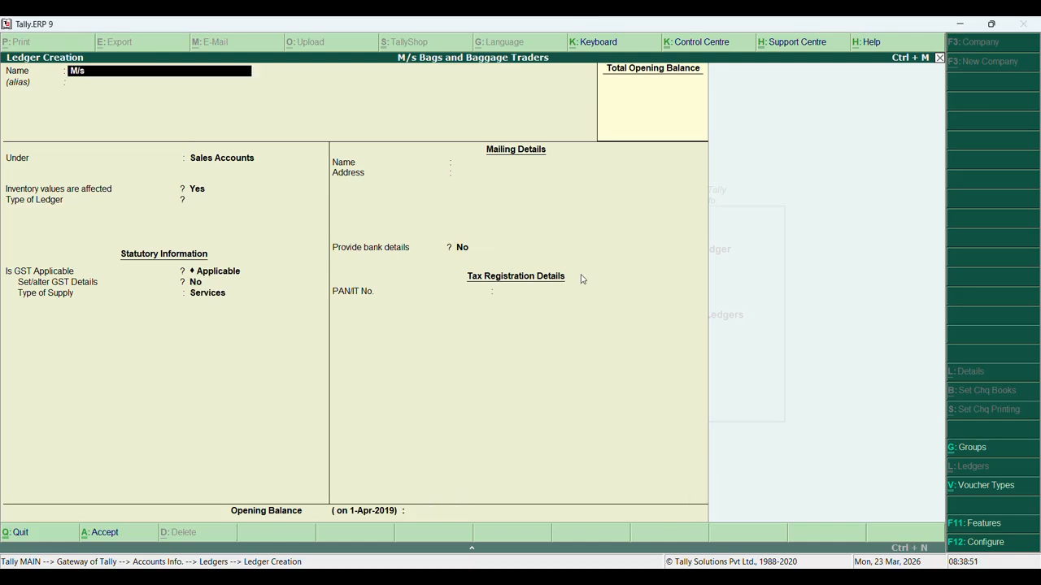
{"action": "type", "text": " Shoppers Stock"}
Confirm the name M/s Shoppers Stock and place the ledger under Sundry Debtors
{"action": "key", "text": "Return"}
{"action": "key", "text": "Return"}
{"action": "type", "text": "S"}
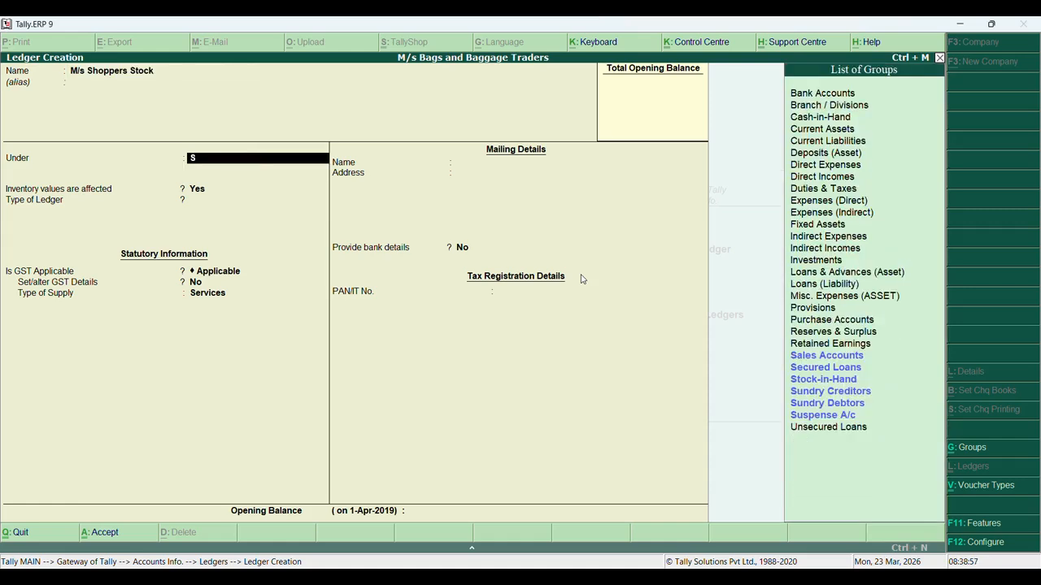
{"action": "type", "text": "un"}
{"action": "key", "text": "Down"}
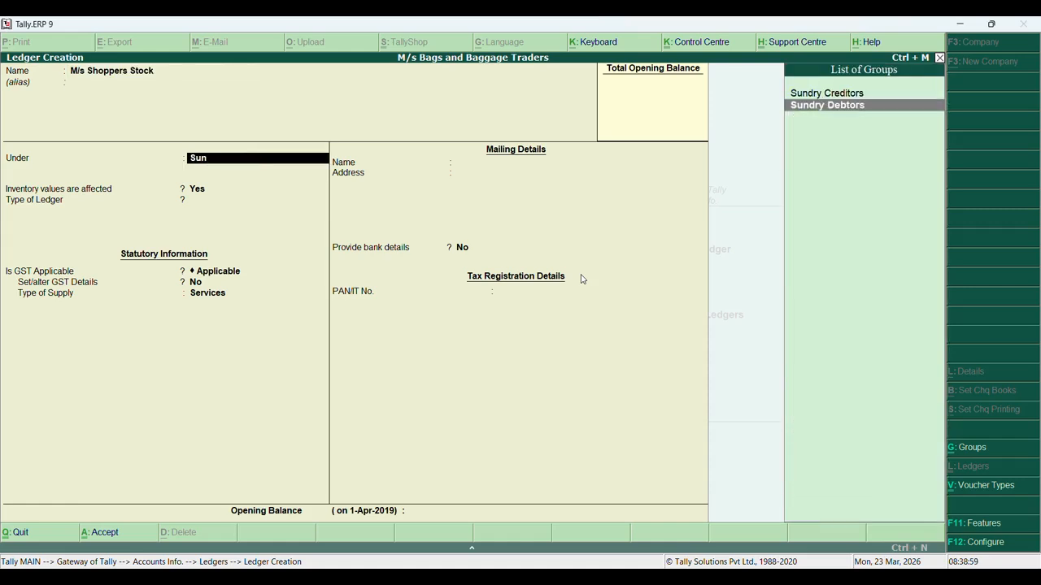
{"action": "key", "text": "Return"}
{"action": "key", "text": "Return"}
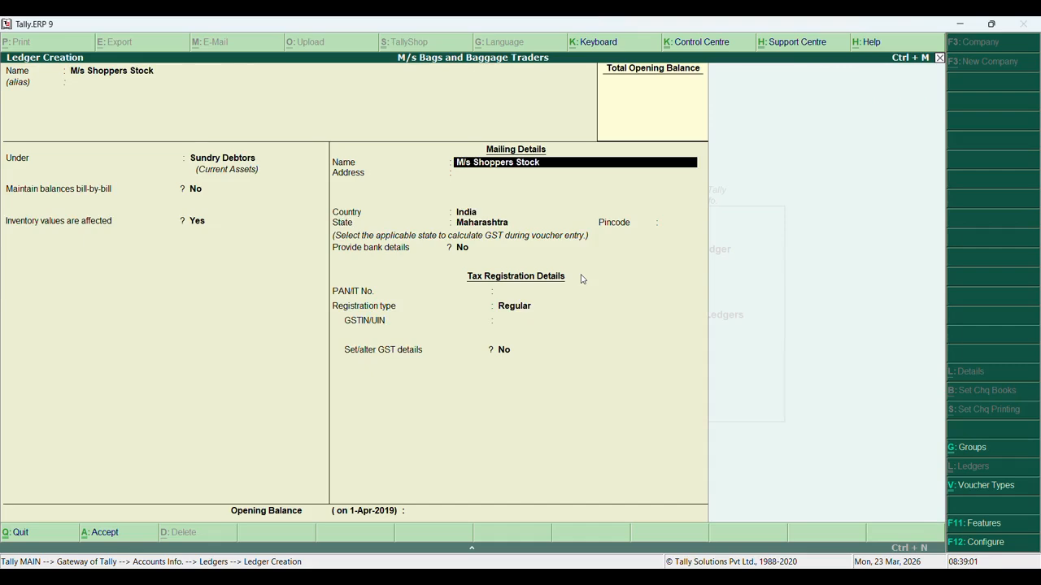
{"action": "key", "text": "Return"}
Enter the address Pari Industrial Estate, Chiplun, Maharashtra with pincode 415605
{"action": "type", "text": "Pari"}
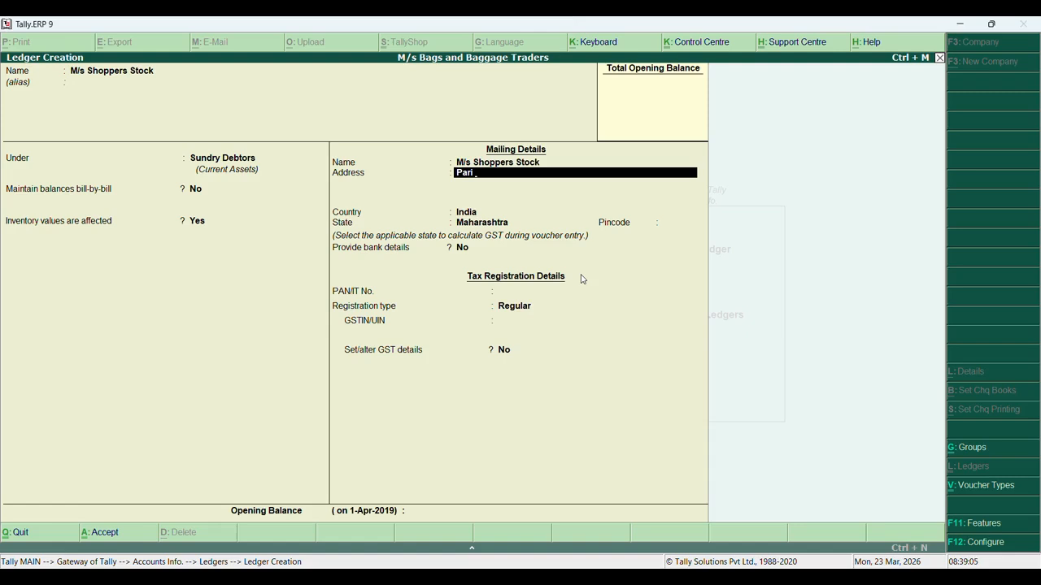
{"action": "type", "text": " Insdustrial Estate,"}
{"action": "key", "text": "Return"}
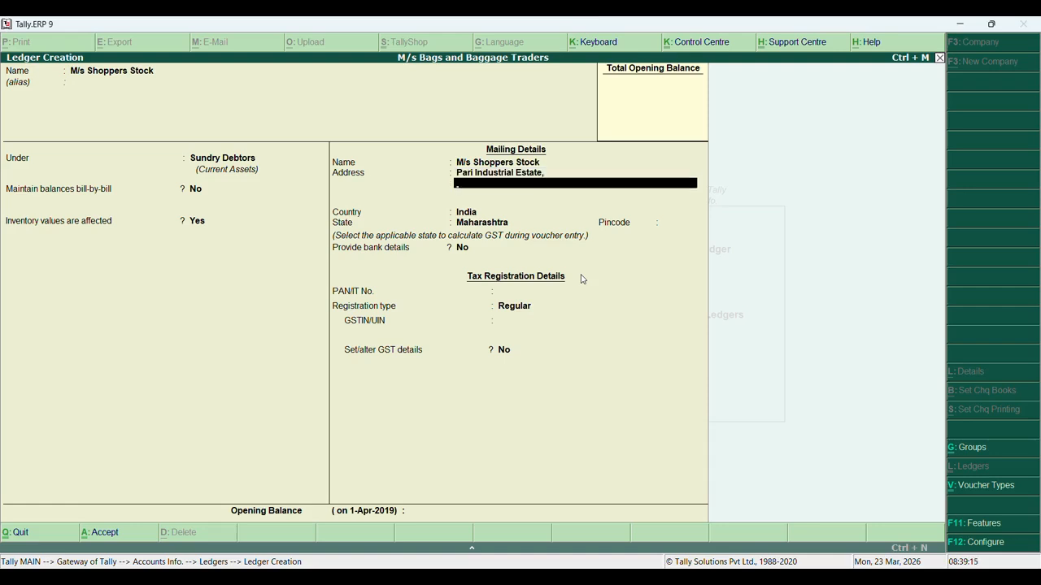
{"action": "type", "text": "Chiplun, Maharas"}
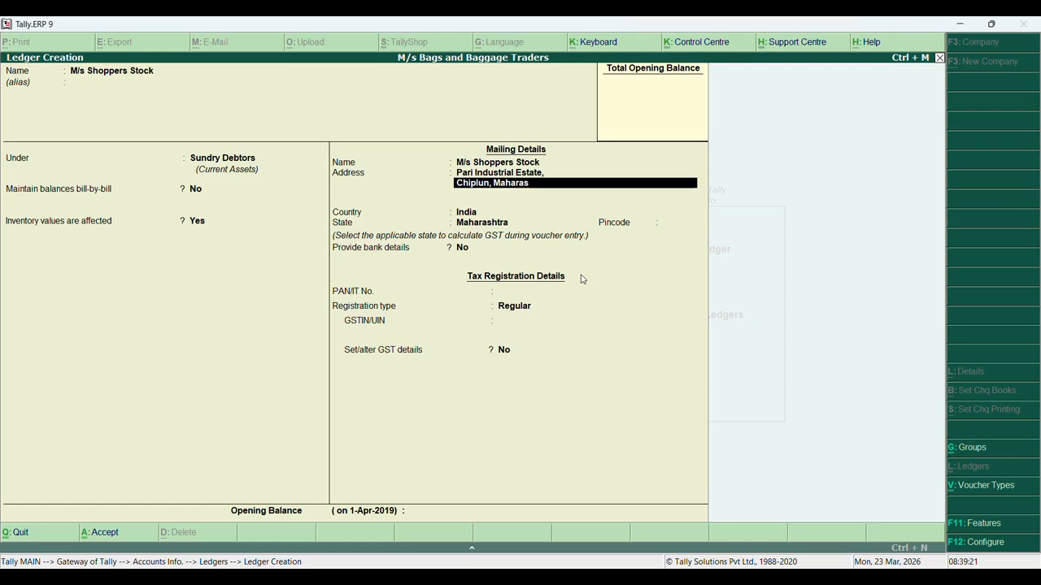
{"action": "type", "text": "htra"}
{"action": "key", "text": "Return"}
{"action": "key", "text": "Return"}
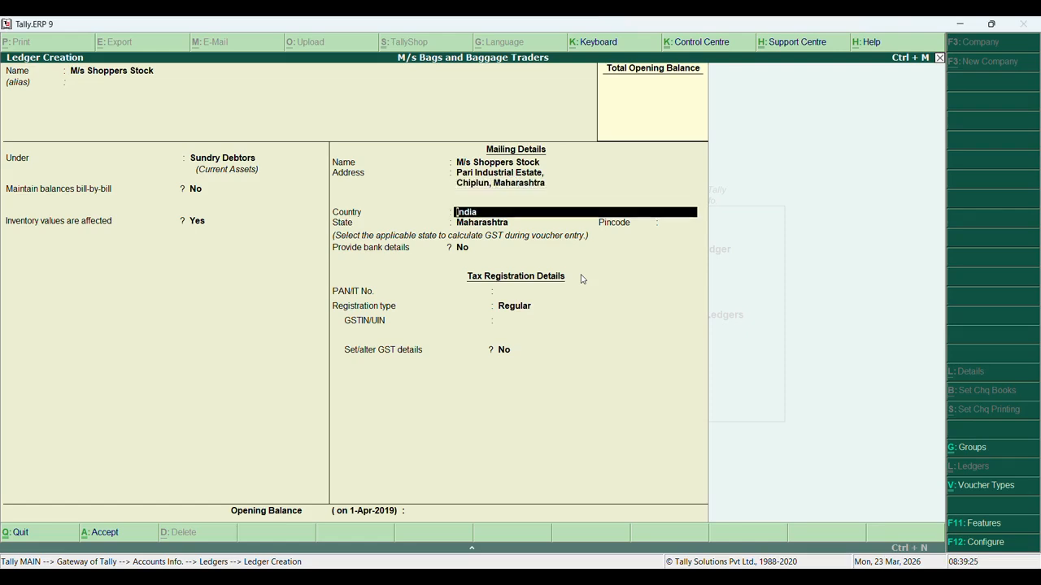
{"action": "key", "text": "Return"}
{"action": "key", "text": "Return"}
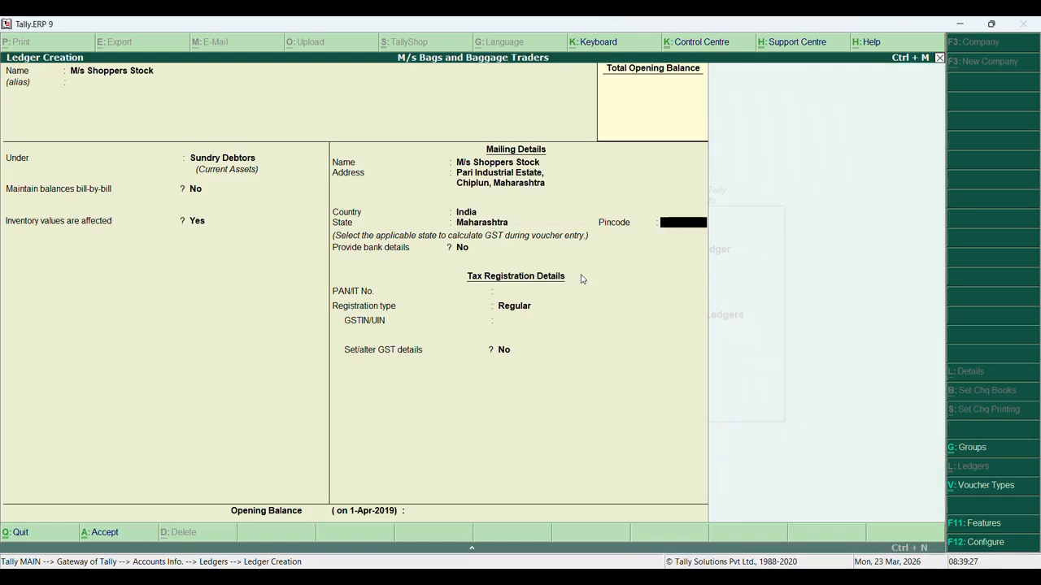
{"action": "type", "text": "415605"}
{"action": "key", "text": "Return"}
{"action": "key", "text": "Return"}
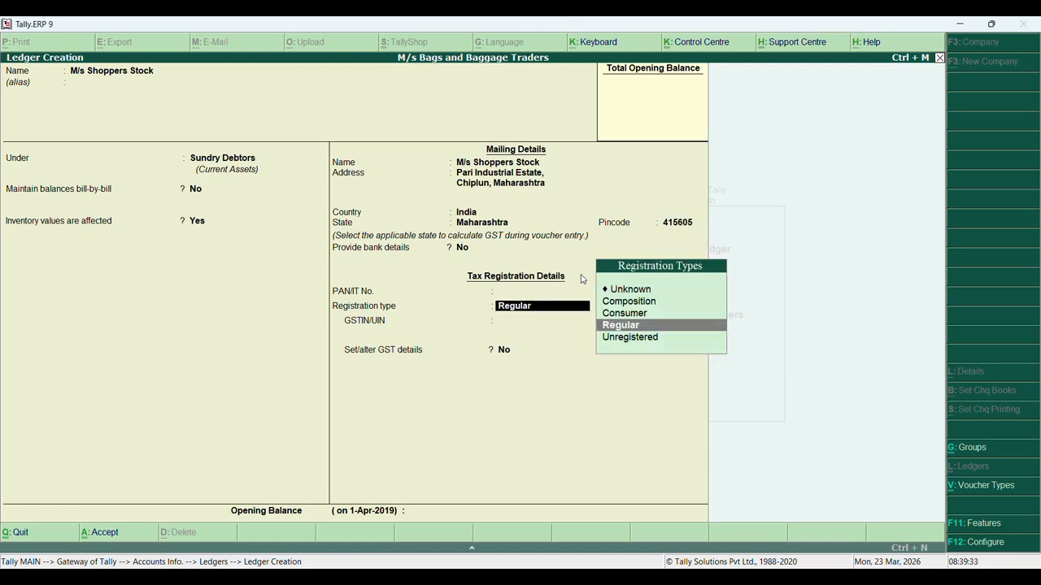
{"action": "key", "text": "Return"}
Enter the customer's GSTIN, set GST details to Yes, and save the ledger
{"action": "type", "text": "27"}
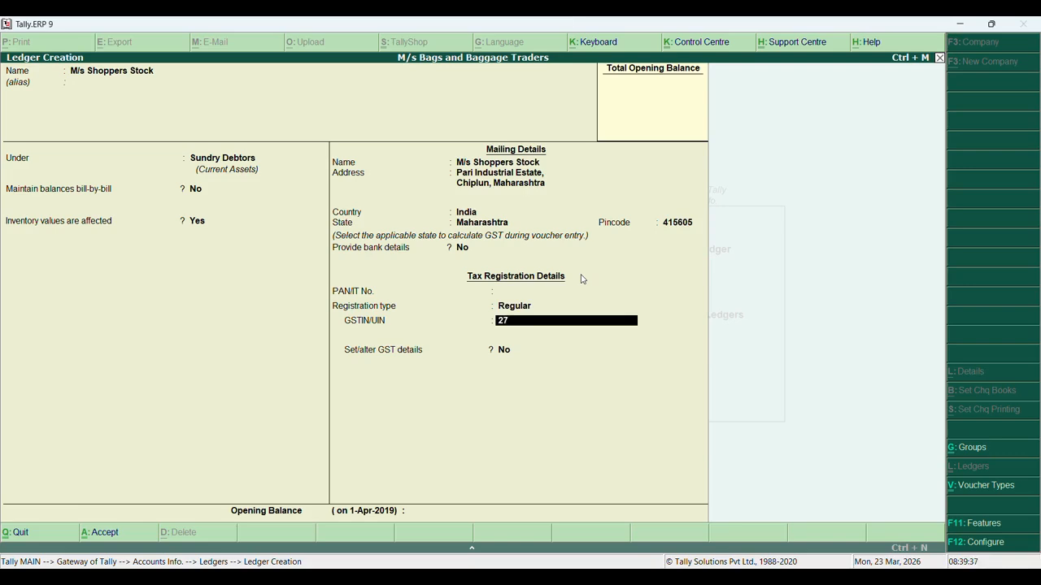
{"action": "type", "text": "JK"}
{"action": "type", "text": "LMN"}
{"action": "type", "text": "43"}
{"action": "type", "text": "21C1Z"}
{"action": "type", "text": "Z"}
{"action": "key", "text": "Return"}
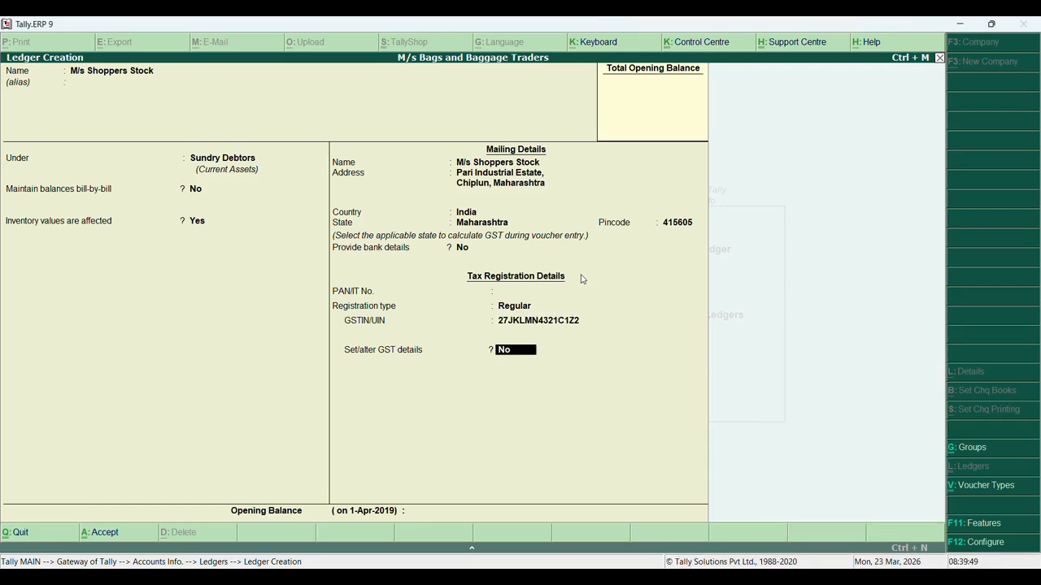
{"action": "key", "text": "y"}
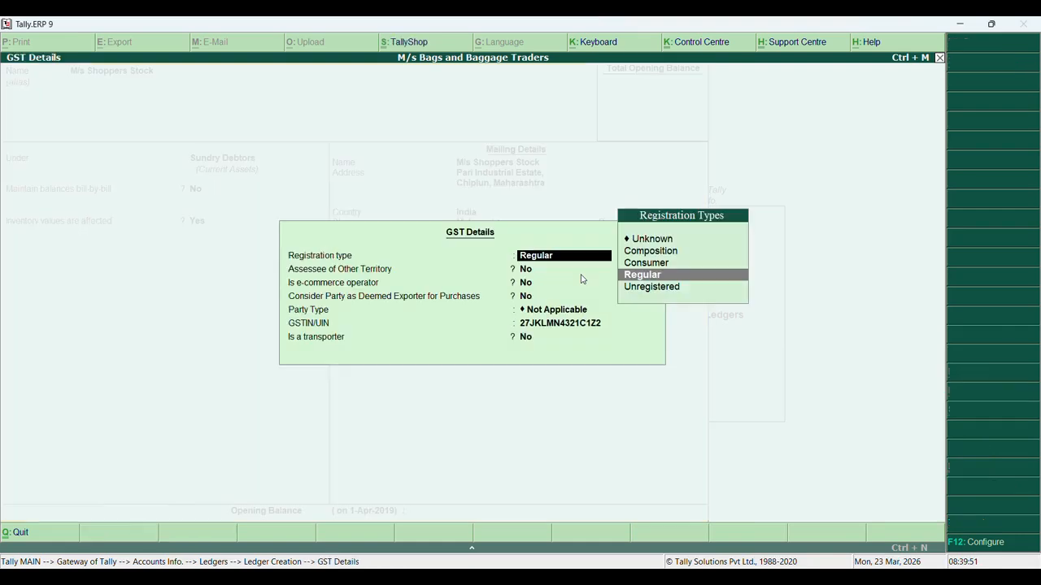
{"action": "key", "text": "Return"}
{"action": "key", "text": "Return"}
{"action": "key", "text": "Return"}
{"action": "key", "text": "Return"}
{"action": "key", "text": "Return"}
{"action": "key", "text": "Return"}
{"action": "key", "text": "Return"}
{"action": "key", "text": "Return"}
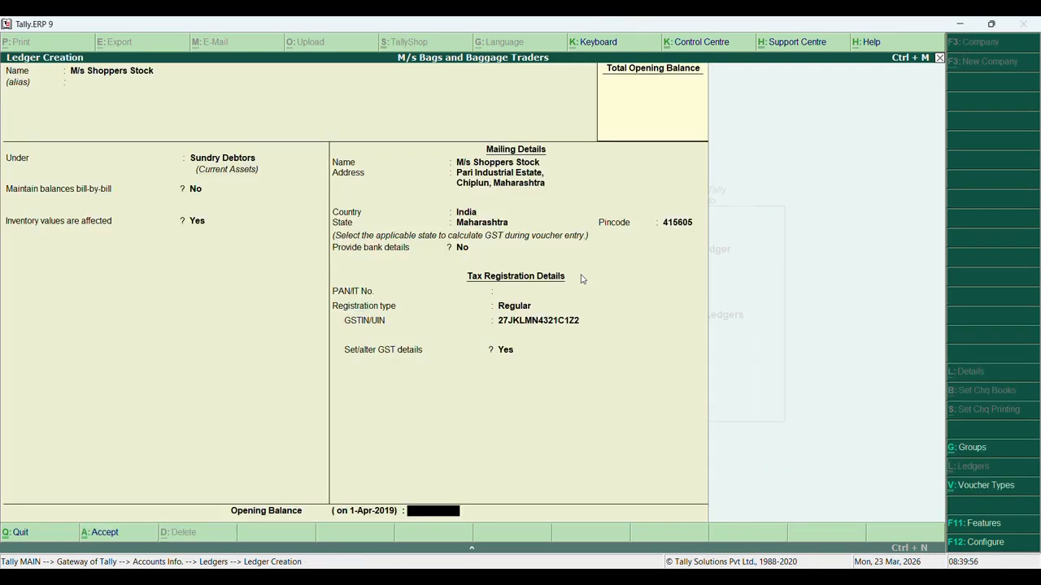
{"action": "key", "text": "ctrl+a"}
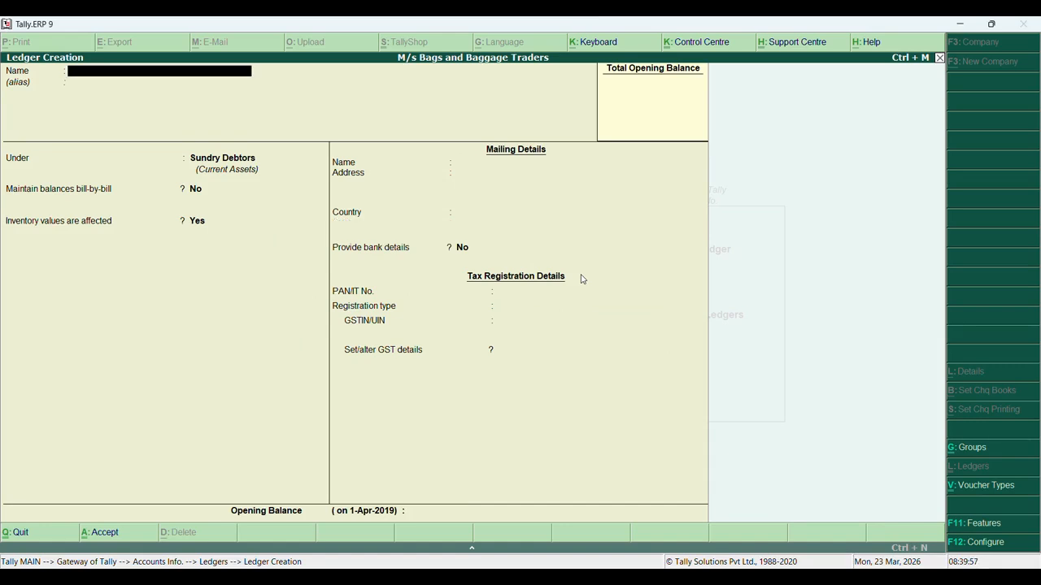
Create ledger CGST A/c under Duties & Taxes with duty type GST and tax type Central Tax
{"action": "type", "text": "CGST A/c"}
{"action": "key", "text": "Return"}
{"action": "key", "text": "Return"}
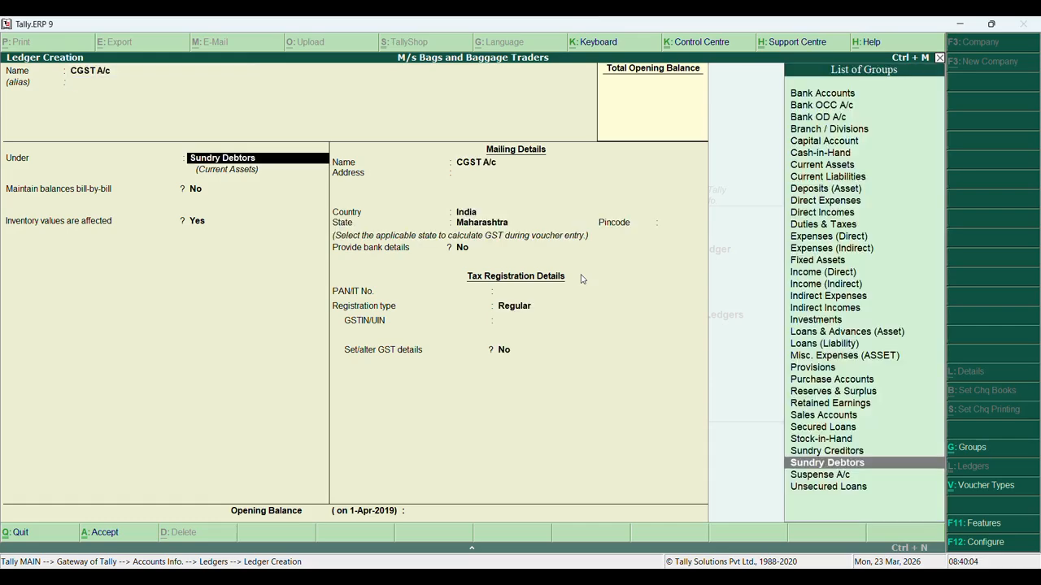
{"action": "type", "text": "D"}
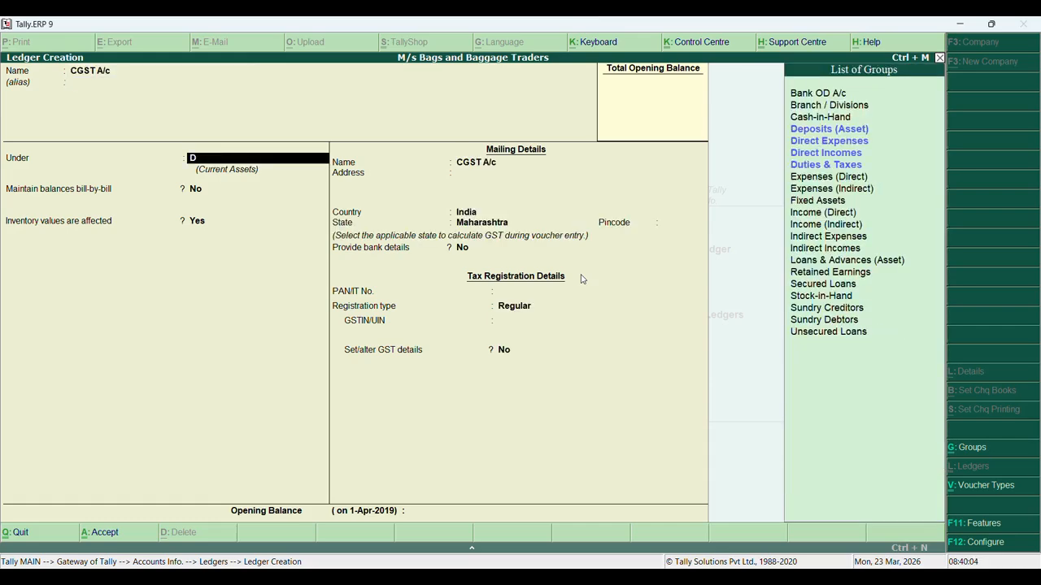
{"action": "type", "text": "u"}
{"action": "key", "text": "Return"}
{"action": "key", "text": "Up"}
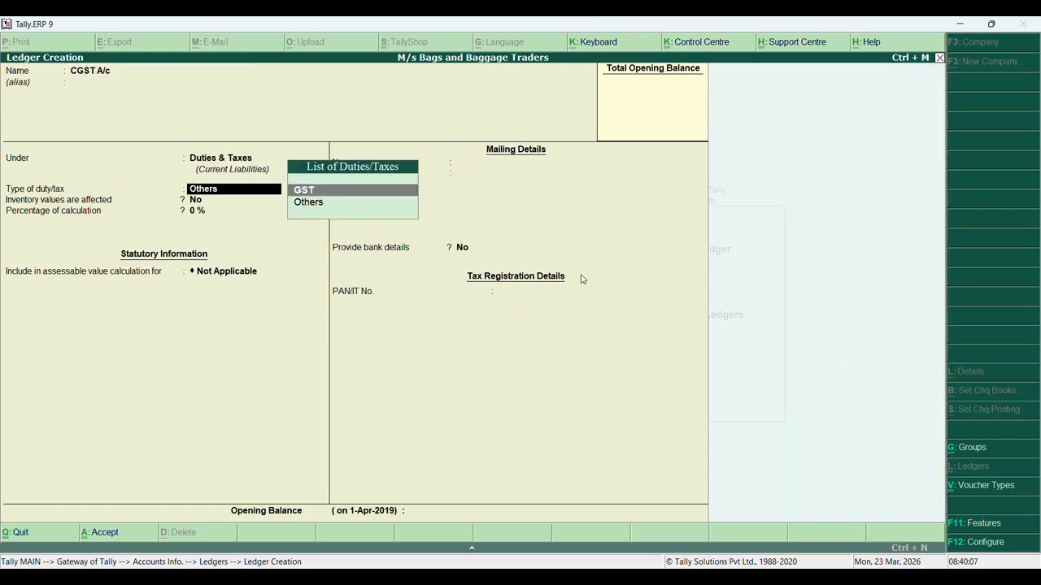
{"action": "key", "text": "Return"}
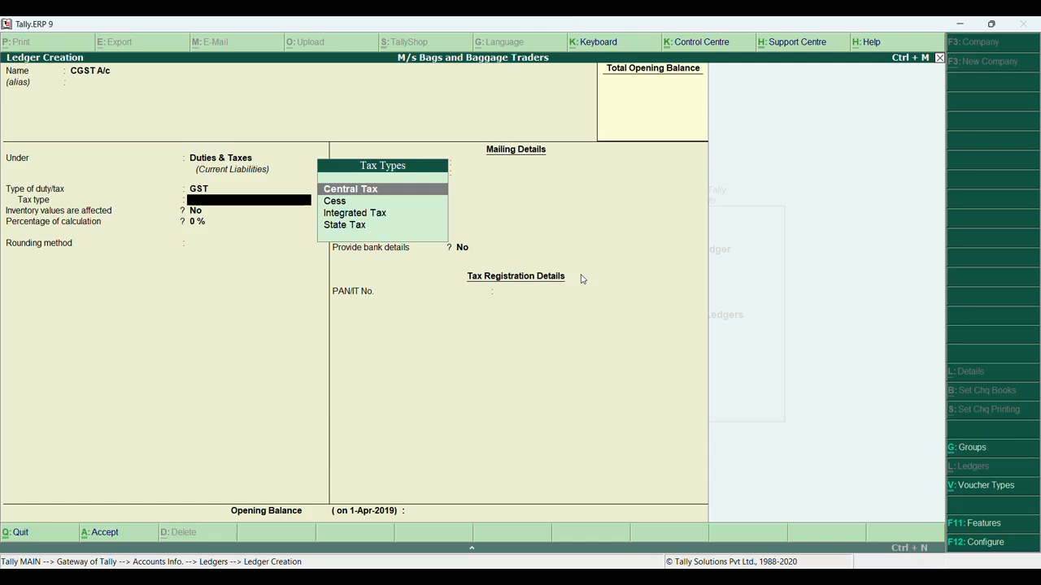
{"action": "key", "text": "Return"}
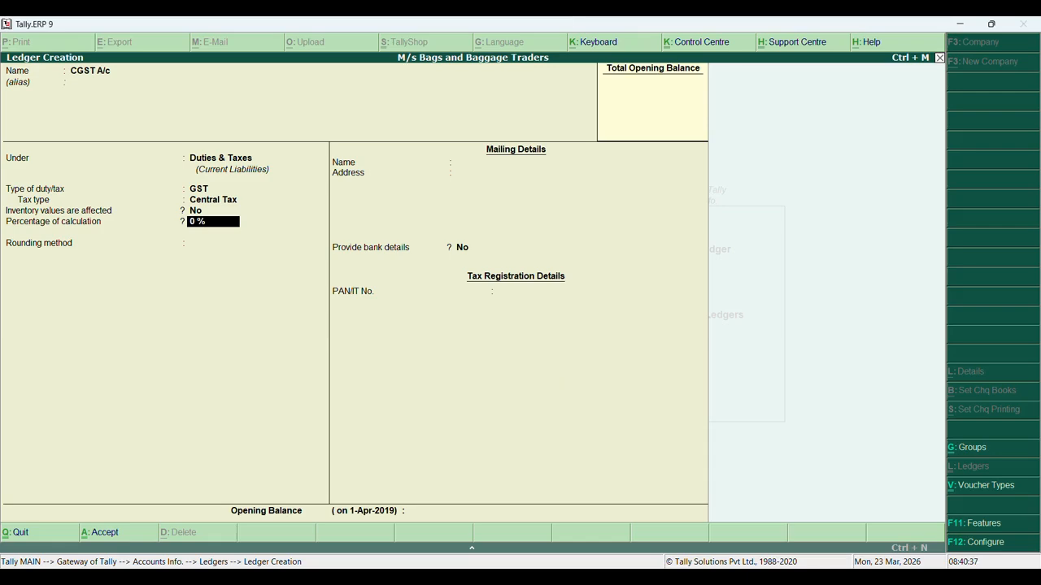
Switch to SYJC.pdf in Adobe Acrobat to read the SOP 2 GST transactions
{"action": "key", "text": "alt+Tab"}
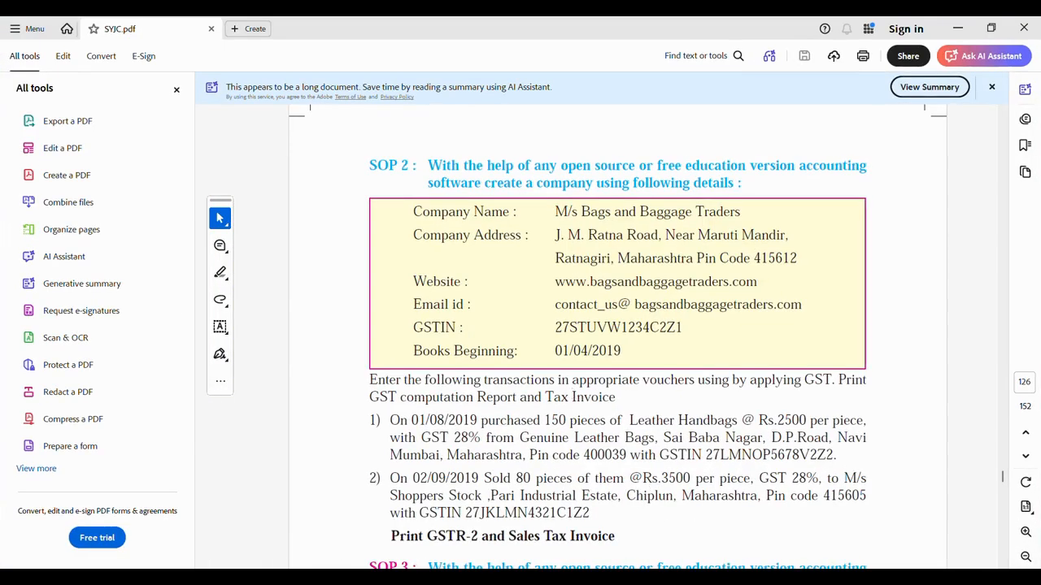
Minimise Acrobat to bring back the CGST A/c ledger creation screen in Tally
{"action": "left_click", "coordinate": [736, 578]}
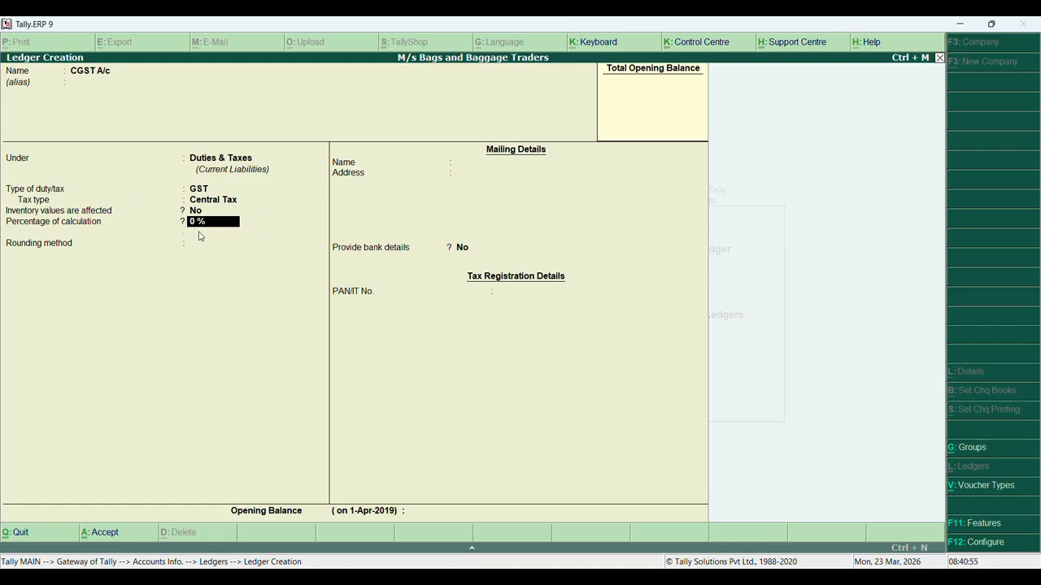
Save the CGST A/c ledger with rounding Not Applicable and name the next ledger SGST A/c
{"action": "key", "text": "Return"}
{"action": "key", "text": "Return"}
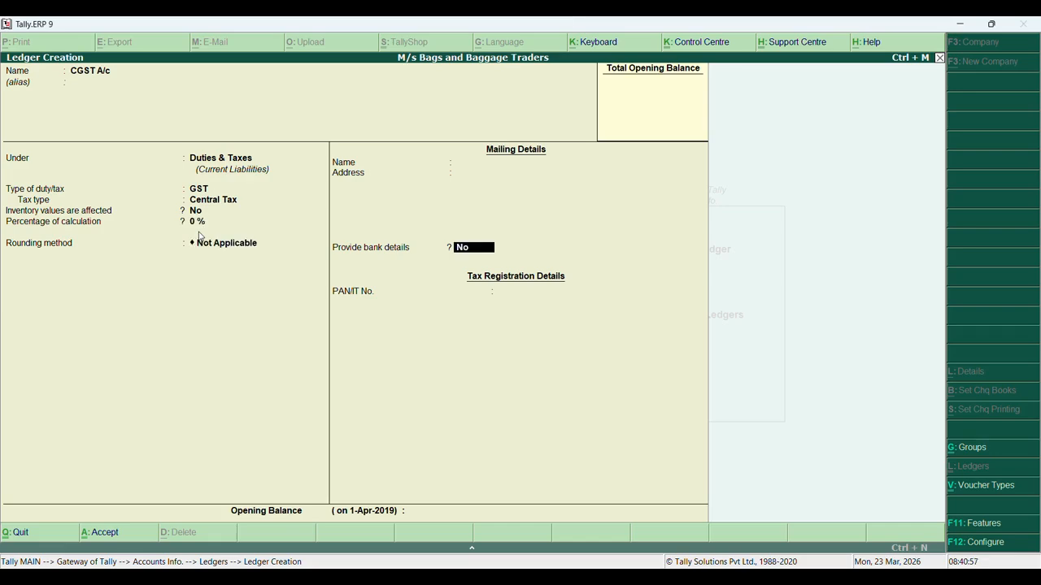
{"action": "key", "text": "Return"}
{"action": "key", "text": "Return"}
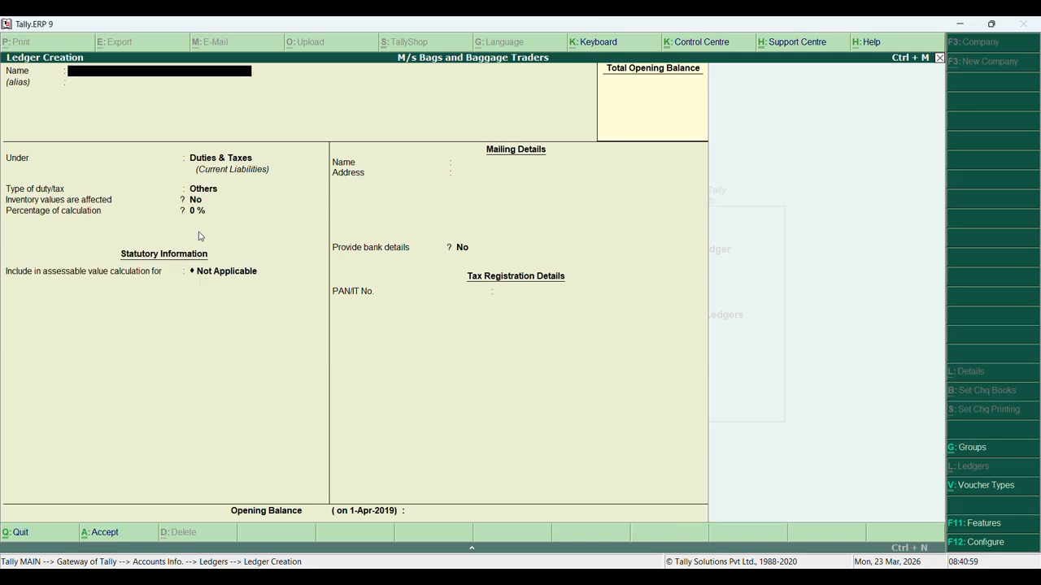
{"action": "type", "text": "SGST A/c"}
Give SGST A/c duty type GST, tax type State Tax at 0%, and save it
{"action": "key", "text": "Return"}
{"action": "key", "text": "Return"}
{"action": "key", "text": "Return"}
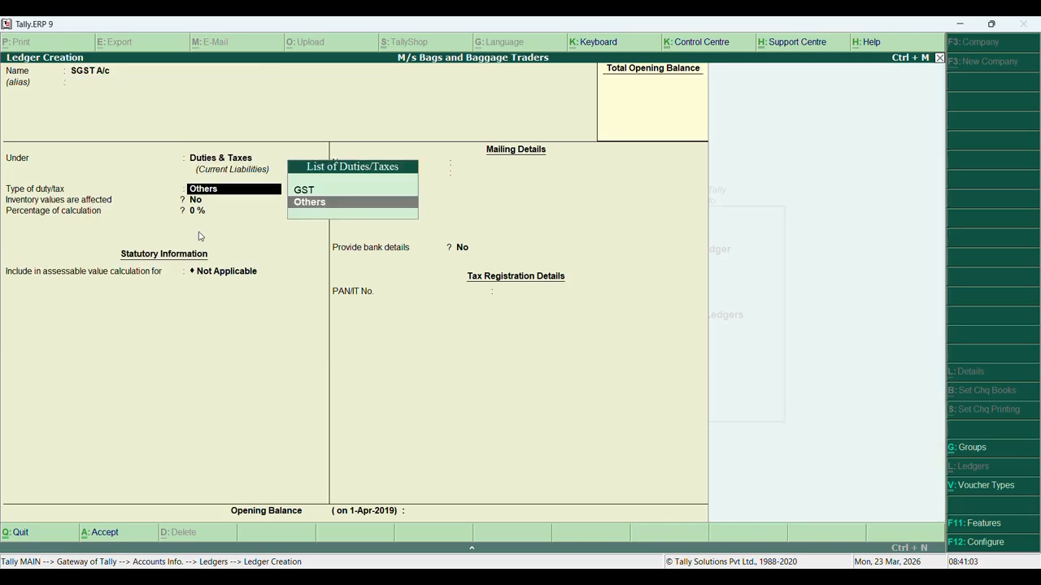
{"action": "key", "text": "Up"}
{"action": "key", "text": "Return"}
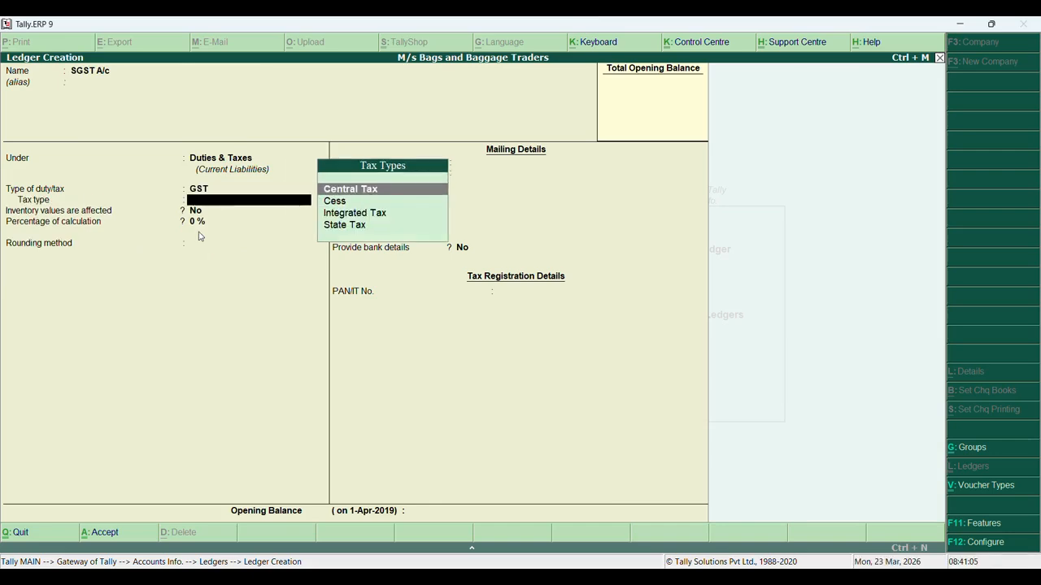
{"action": "key", "text": "Down"}
{"action": "key", "text": "Down"}
{"action": "key", "text": "Down"}
{"action": "key", "text": "Return"}
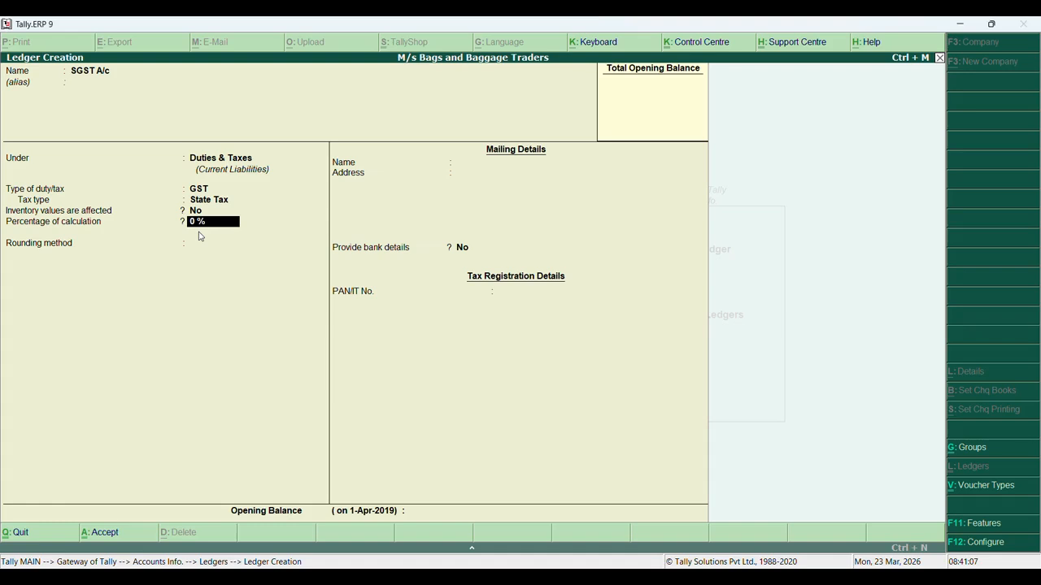
{"action": "key", "text": "Return"}
{"action": "key", "text": "Return"}
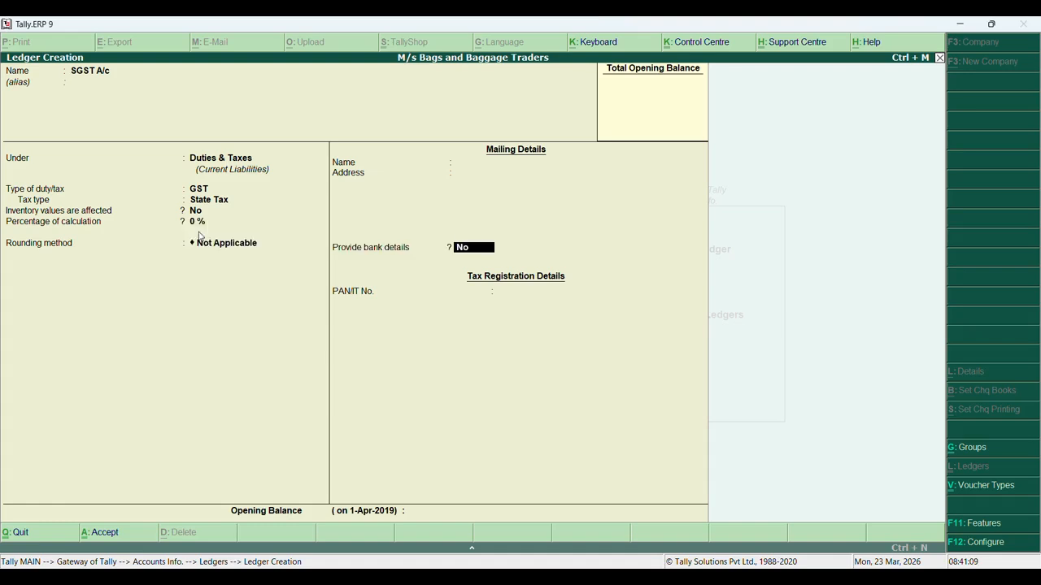
{"action": "key", "text": "Return"}
{"action": "key", "text": "Return"}
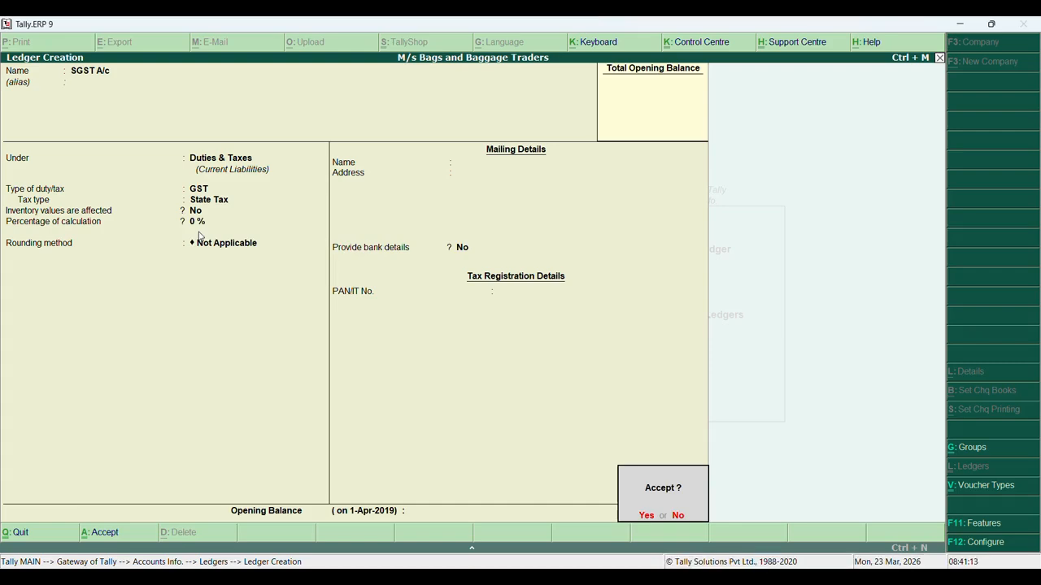
{"action": "key", "text": "Return"}
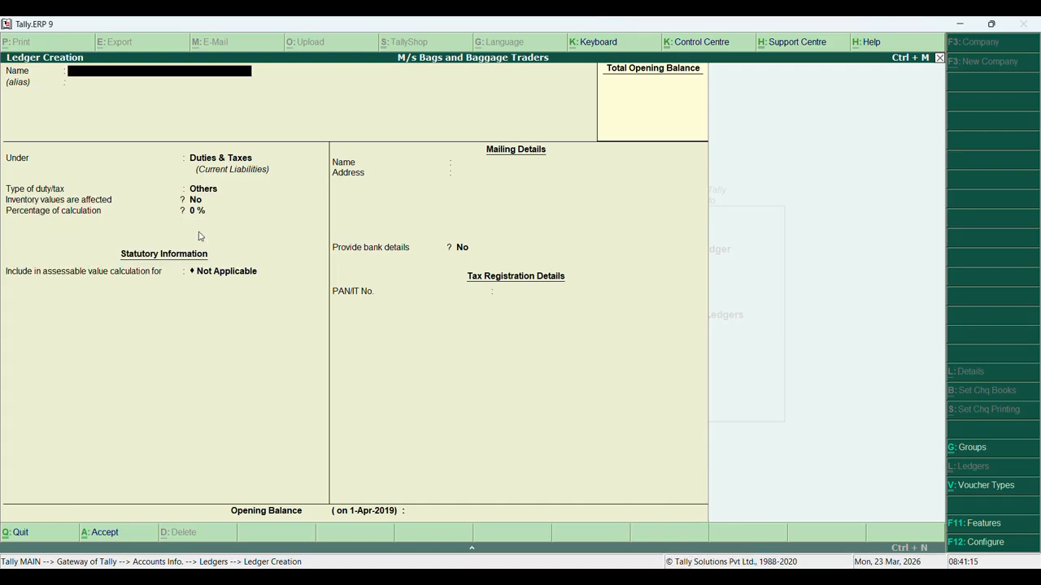
Exit ledger creation to the Gateway and start a new stock group under Inventory Info
{"action": "key", "text": "Escape"}
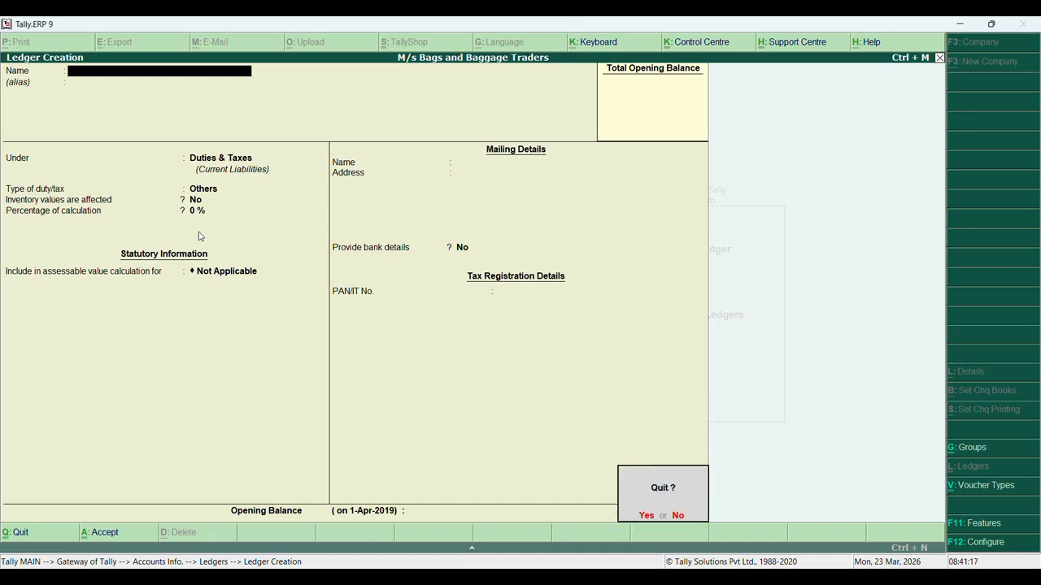
{"action": "key", "text": "y"}
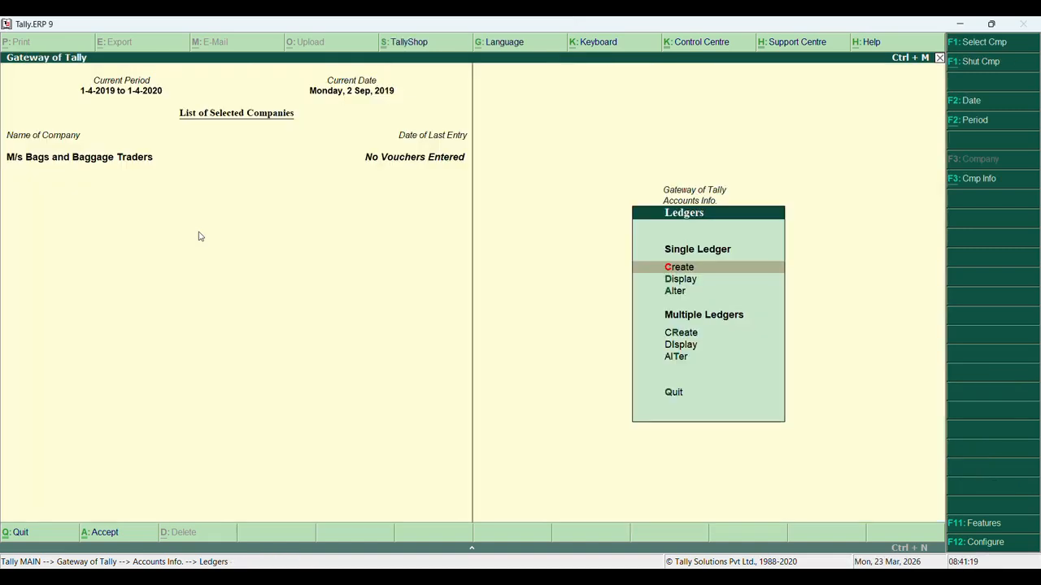
{"action": "key", "text": "Escape"}
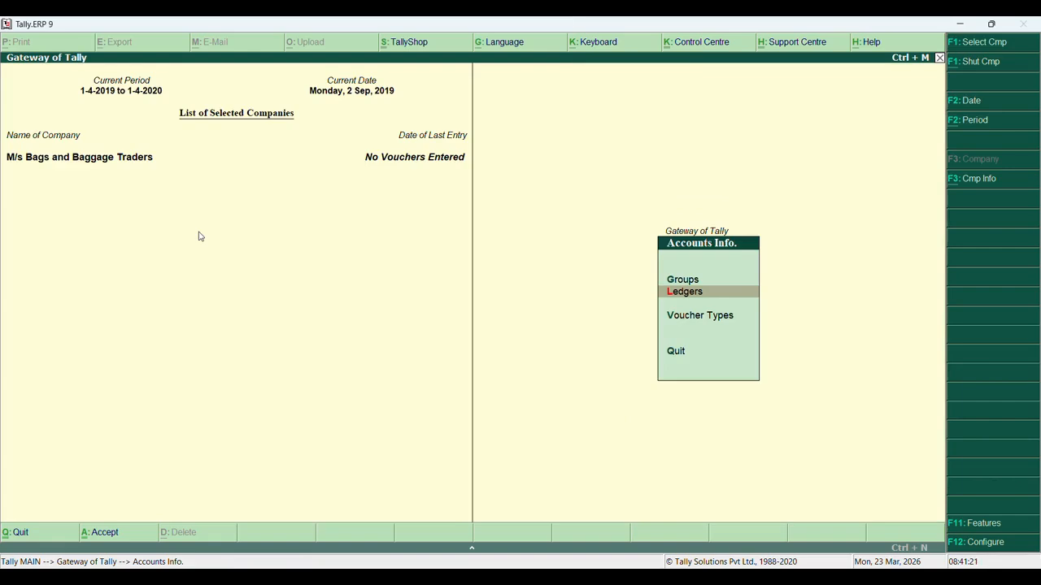
{"action": "key", "text": "Escape"}
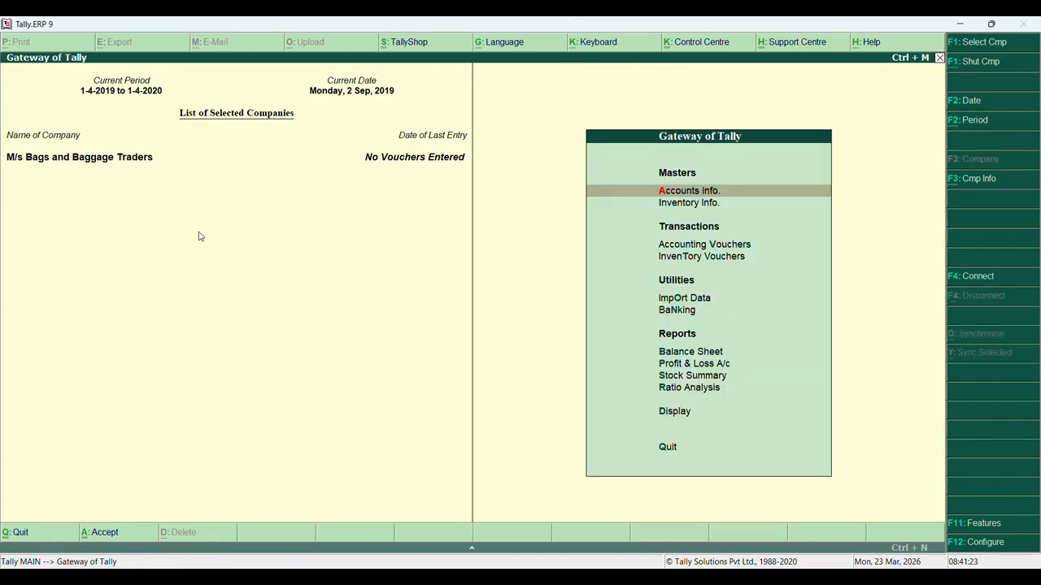
{"action": "key", "text": "Down"}
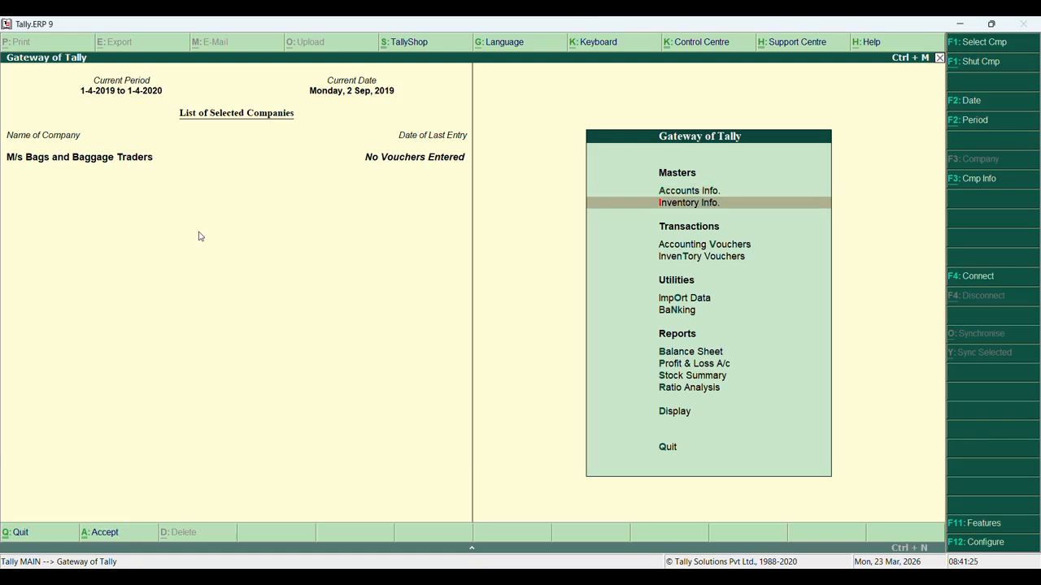
{"action": "key", "text": "Return"}
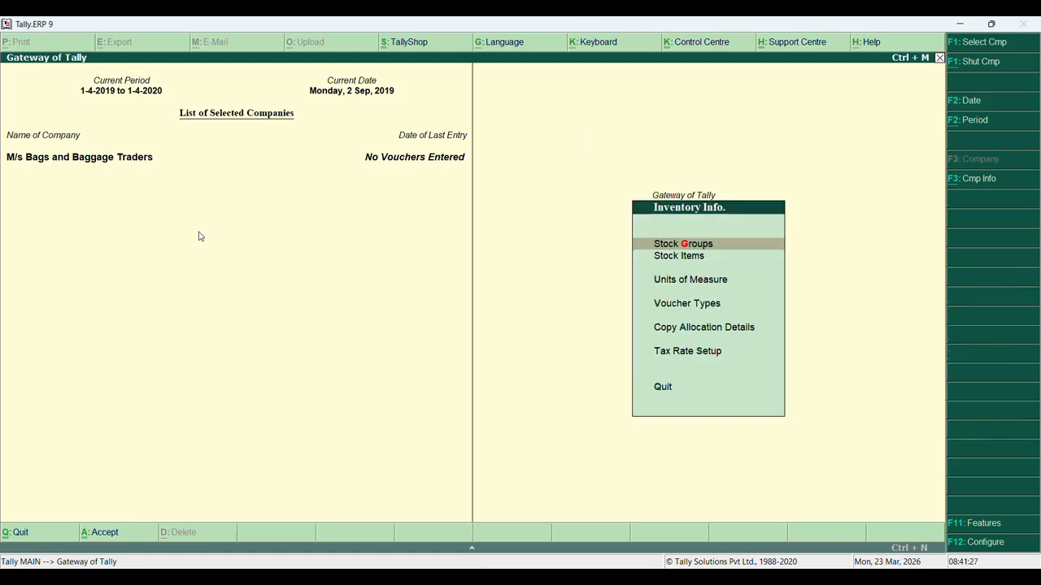
{"action": "key", "text": "Return"}
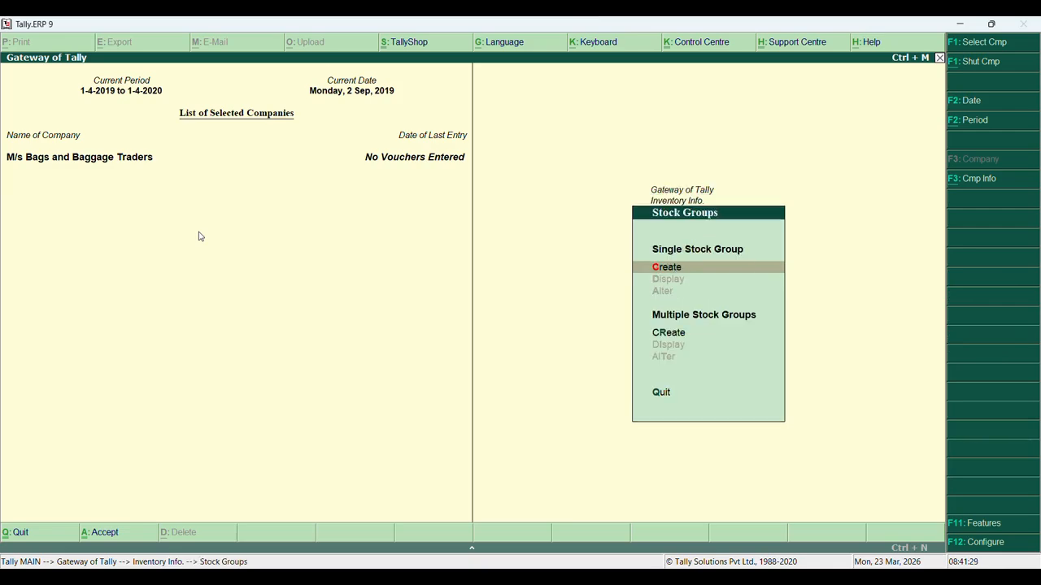
{"action": "key", "text": "Return"}
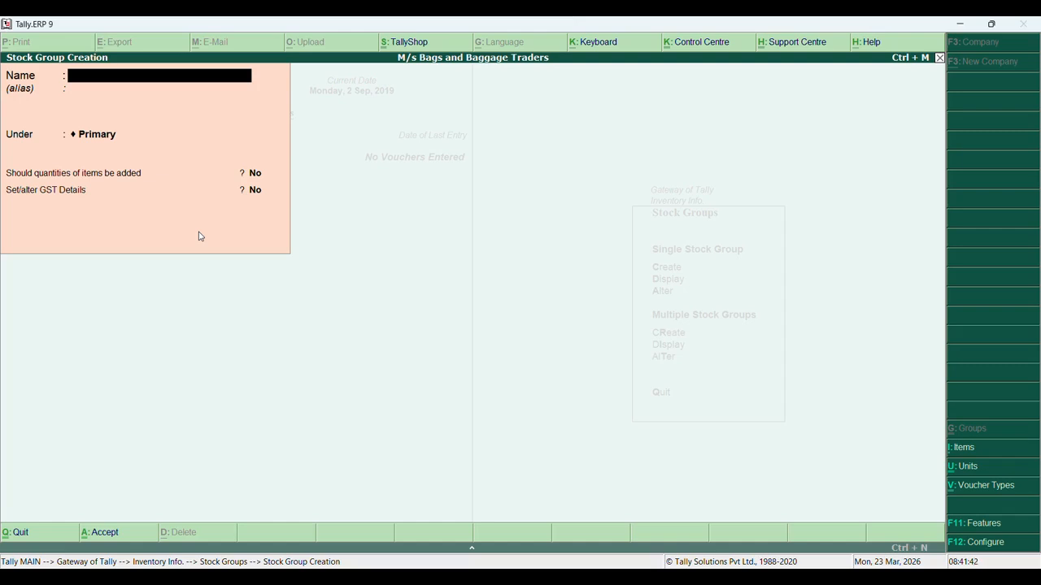
Create and save stock group Bags under Primary with quantities not added
{"action": "type", "text": "Bags"}
{"action": "key", "text": "Return"}
{"action": "key", "text": "Return"}
{"action": "key", "text": "Return"}
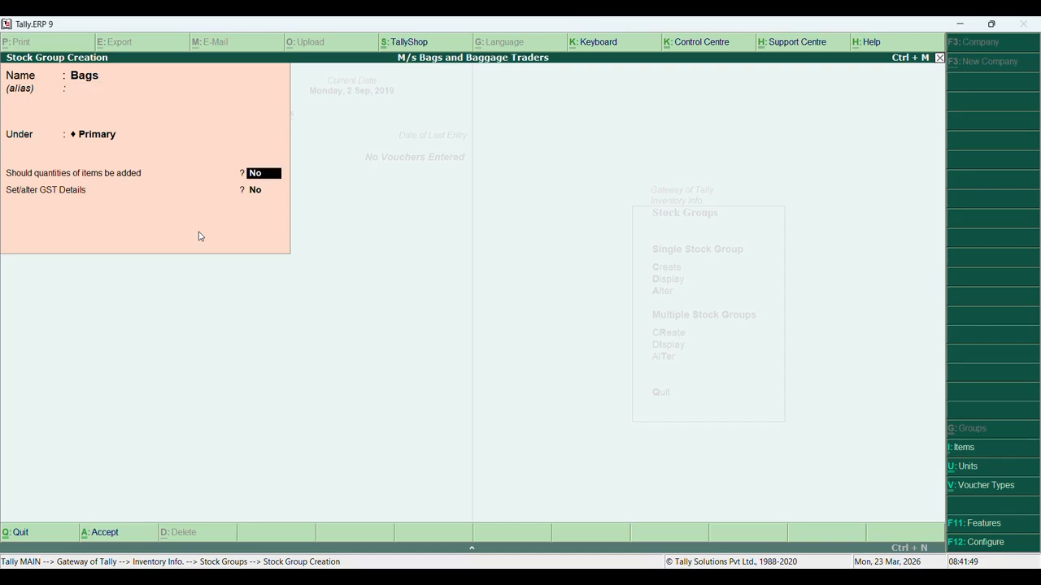
{"action": "key", "text": "Return"}
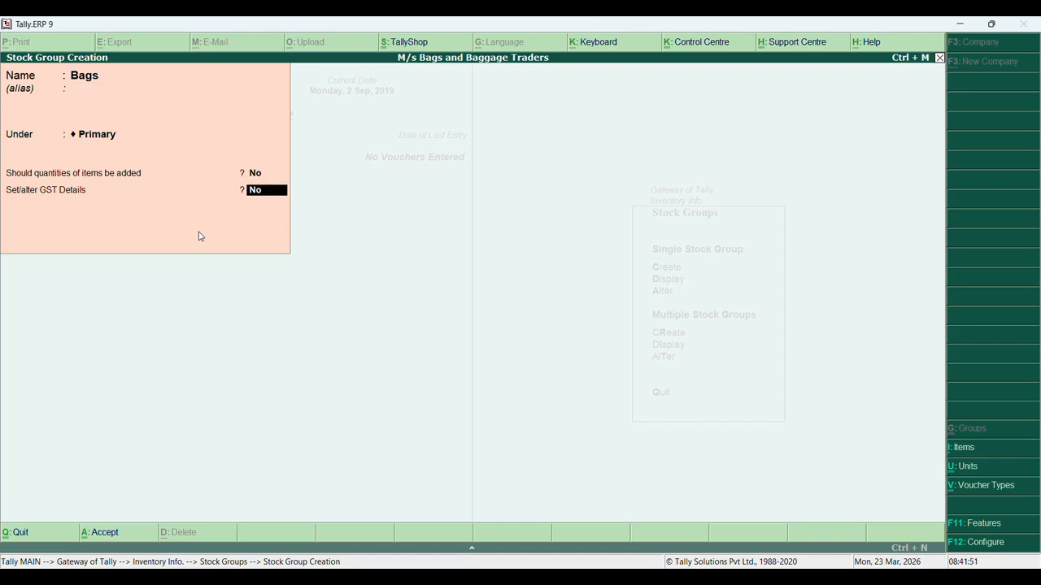
{"action": "key", "text": "Return"}
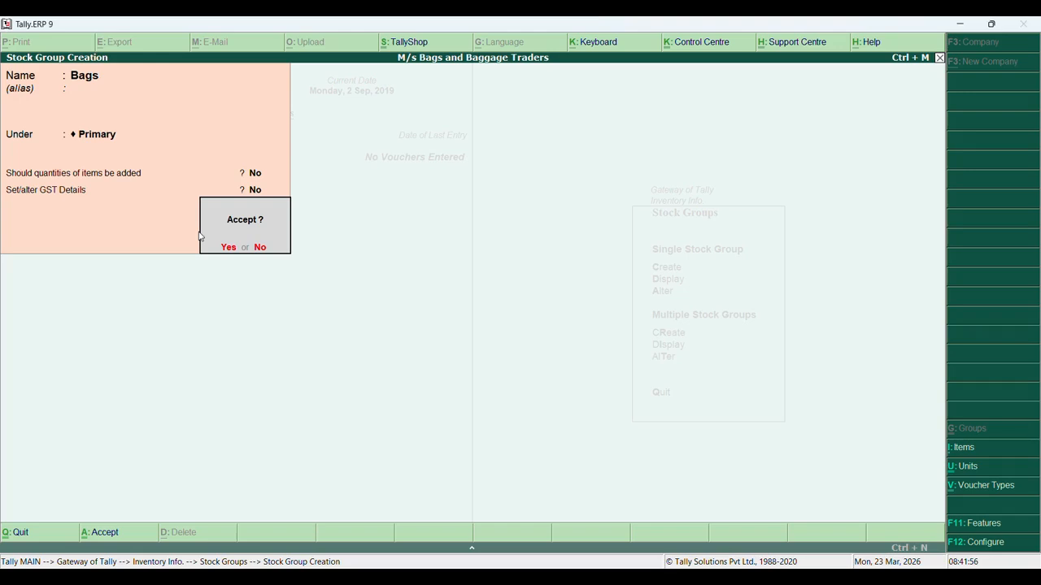
{"action": "key", "text": "Return"}
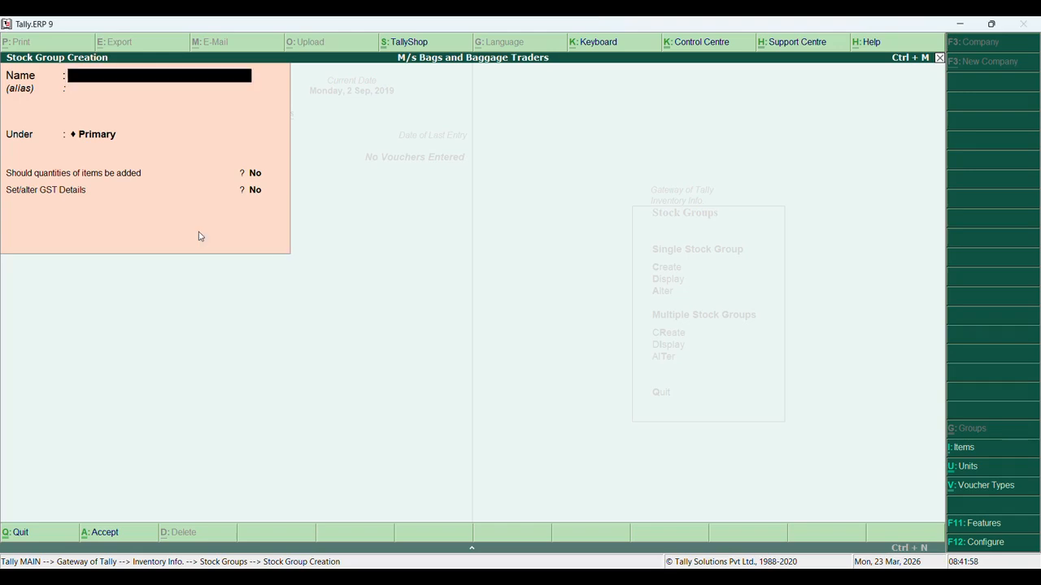
{"action": "key", "text": "Escape"}
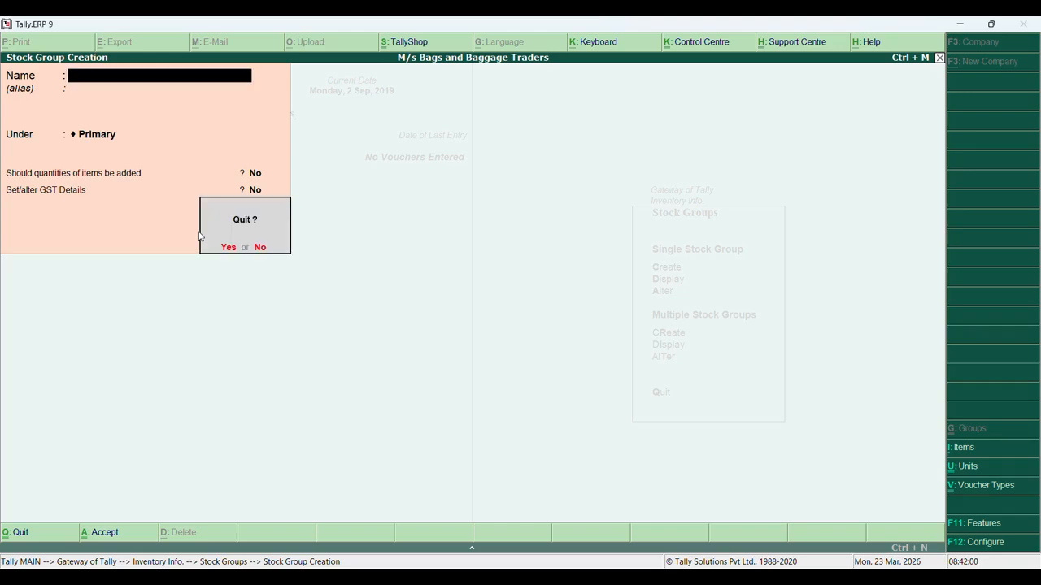
{"action": "key", "text": "Return"}
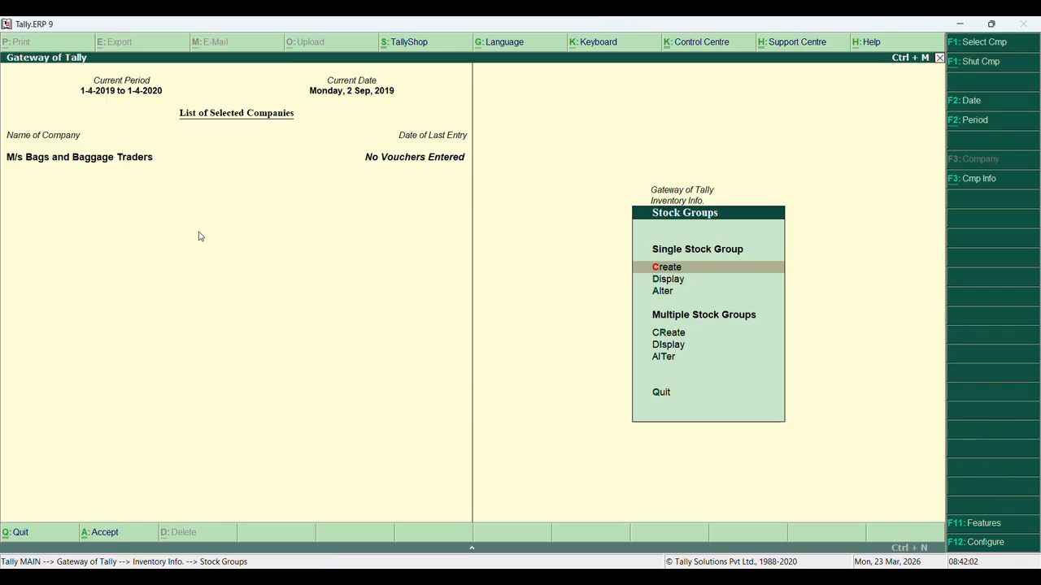
{"action": "key", "text": "Escape"}
Create simple unit Pcs, formal name Pice, UQC PCS-PIECES, 0 decimal places, and save it
{"action": "key", "text": "u"}
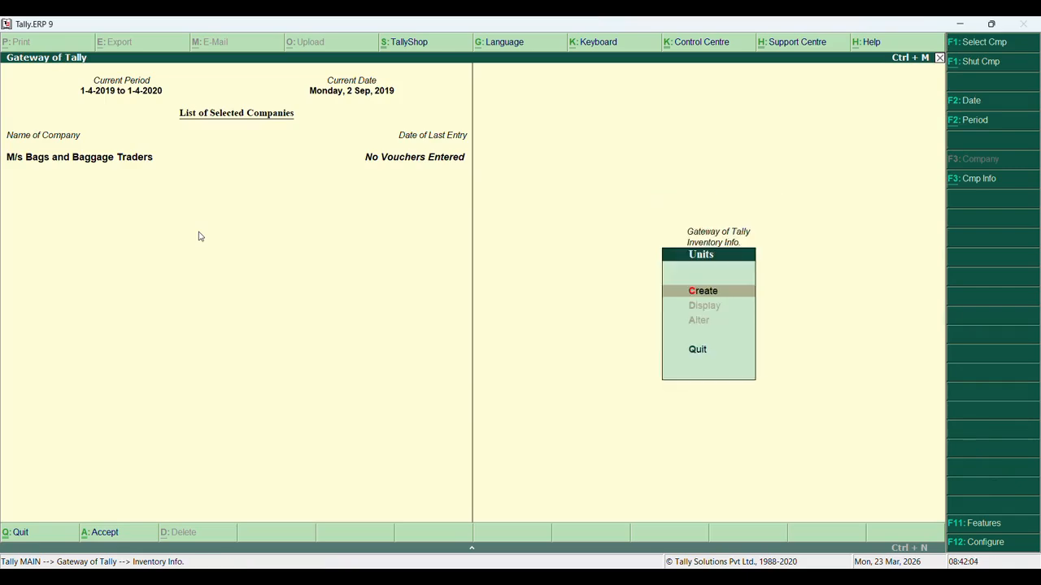
{"action": "key", "text": "Return"}
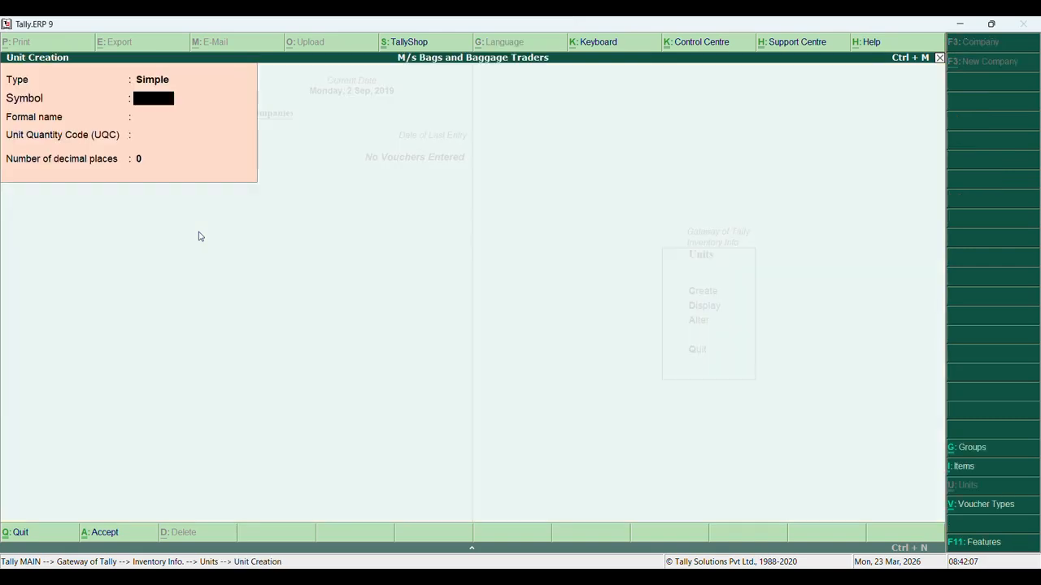
{"action": "type", "text": "Pcs"}
{"action": "key", "text": "Return"}
{"action": "type", "text": "Pice"}
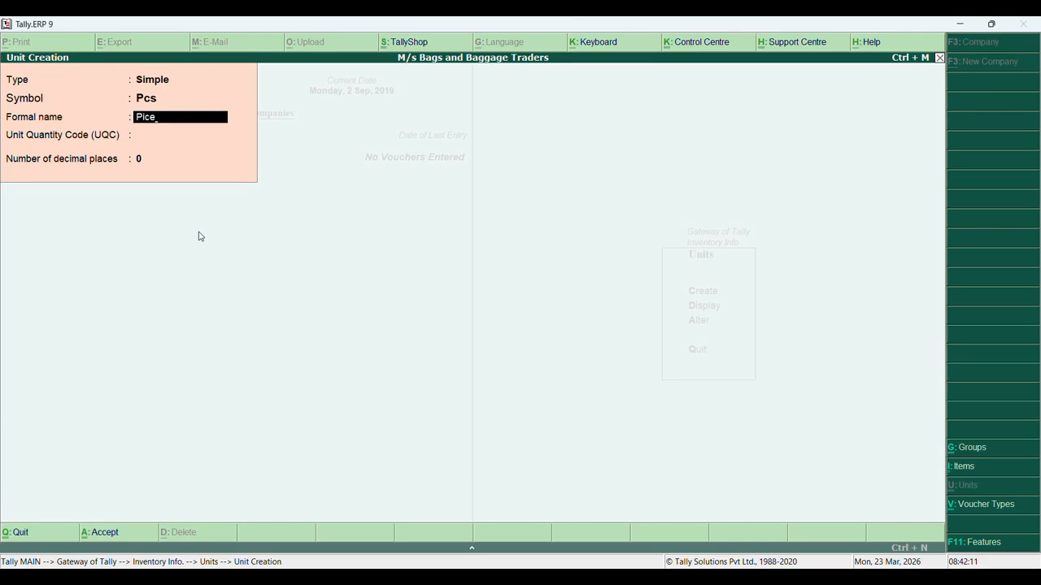
{"action": "key", "text": "Return"}
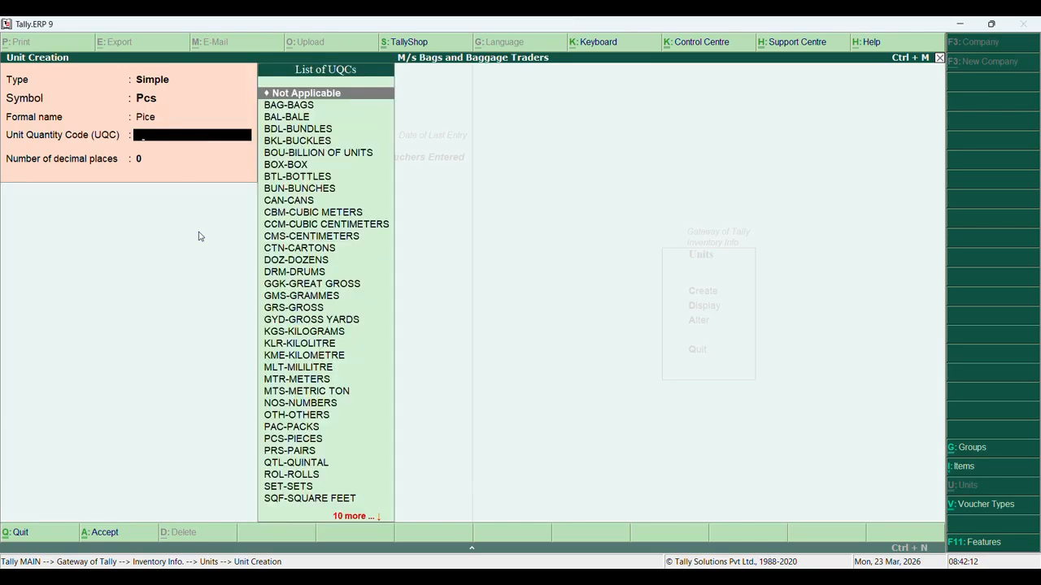
{"action": "type", "text": "p"}
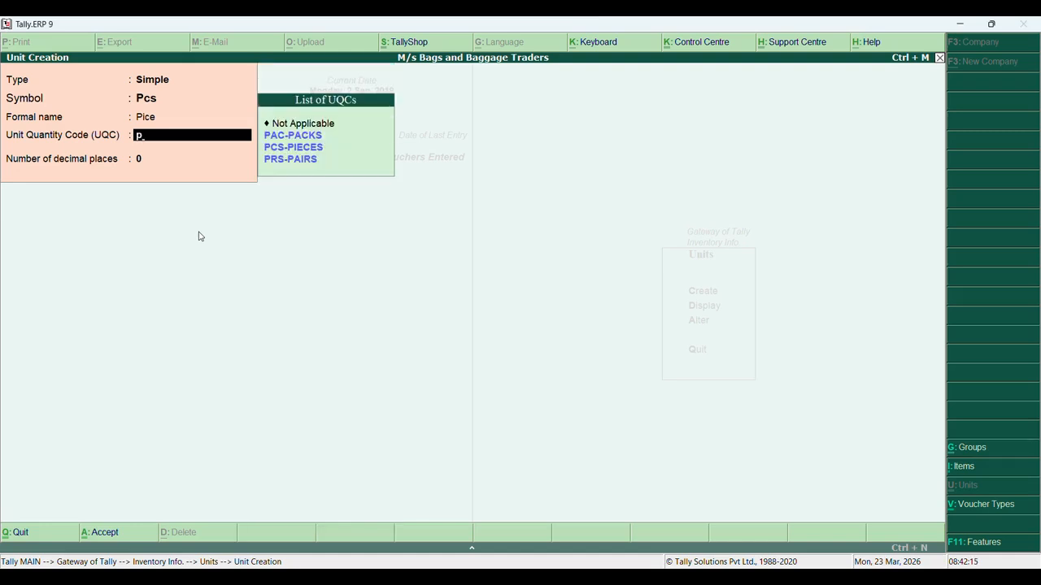
{"action": "key", "text": "Down"}
{"action": "key", "text": "Return"}
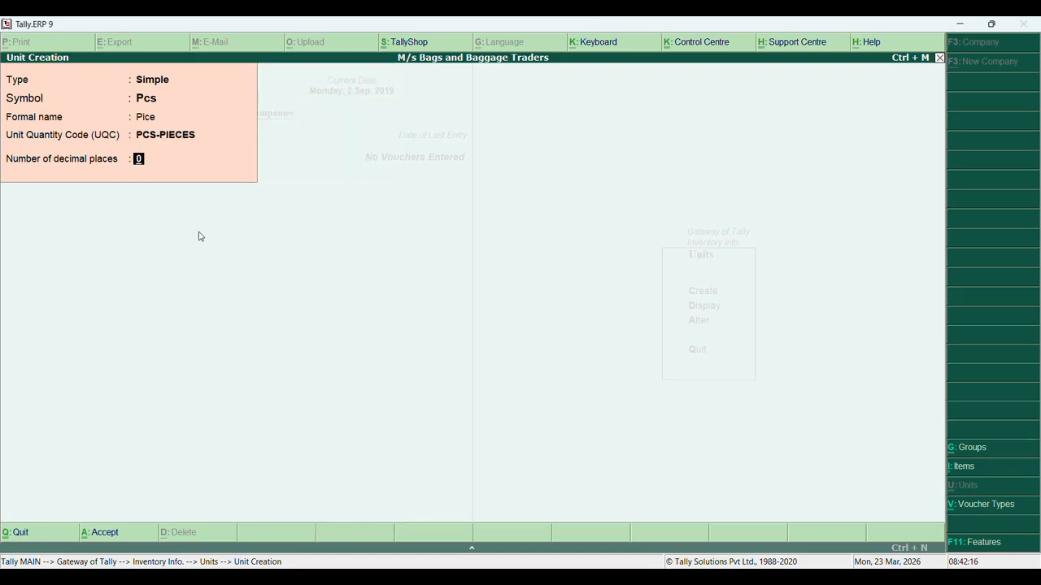
{"action": "key", "text": "Return"}
{"action": "key", "text": "Return"}
{"action": "key", "text": "Escape"}
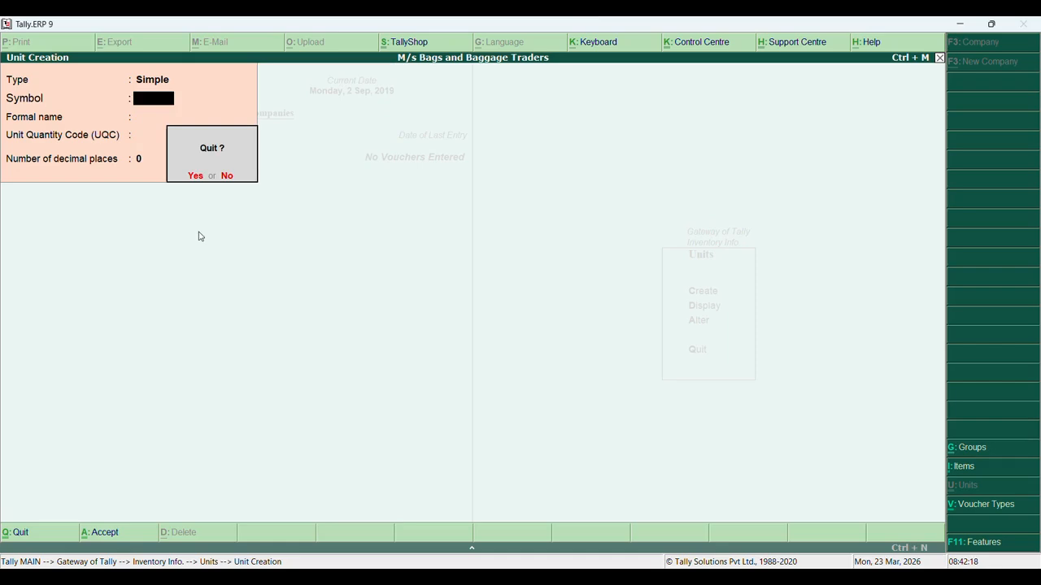
{"action": "key", "text": "Return"}
{"action": "key", "text": "Escape"}
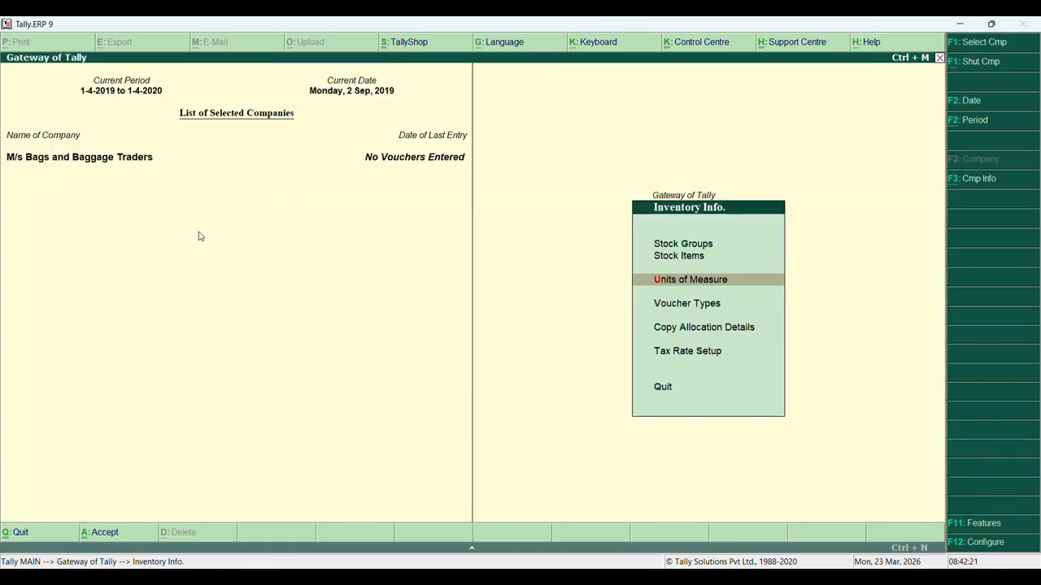
Start stock item Leather Handbags, fixing the misspelled name, with units Not Applicable
{"action": "key", "text": "i"}
{"action": "key", "text": "Return"}
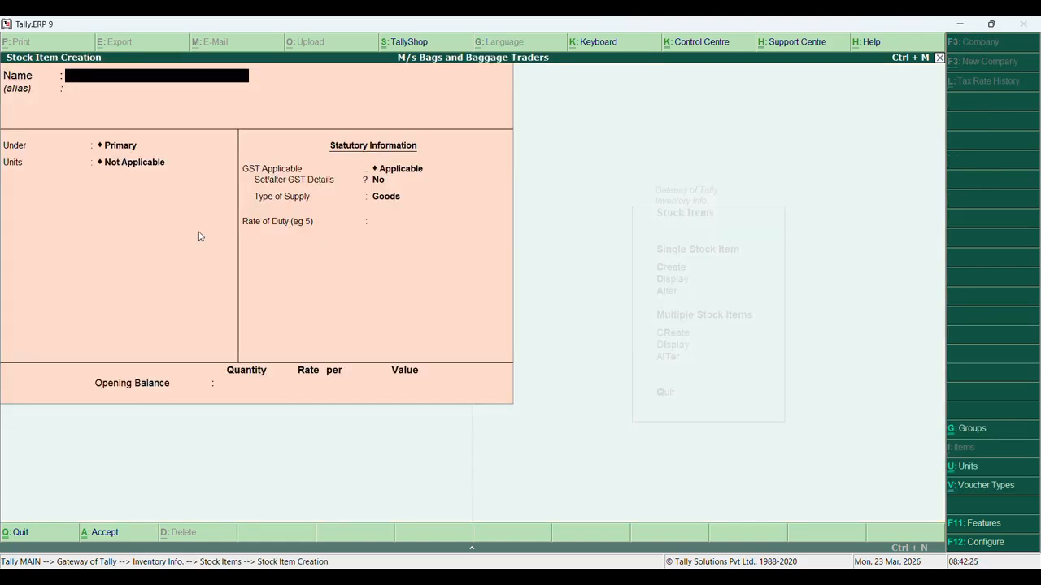
{"action": "type", "text": "Leathers Handba"}
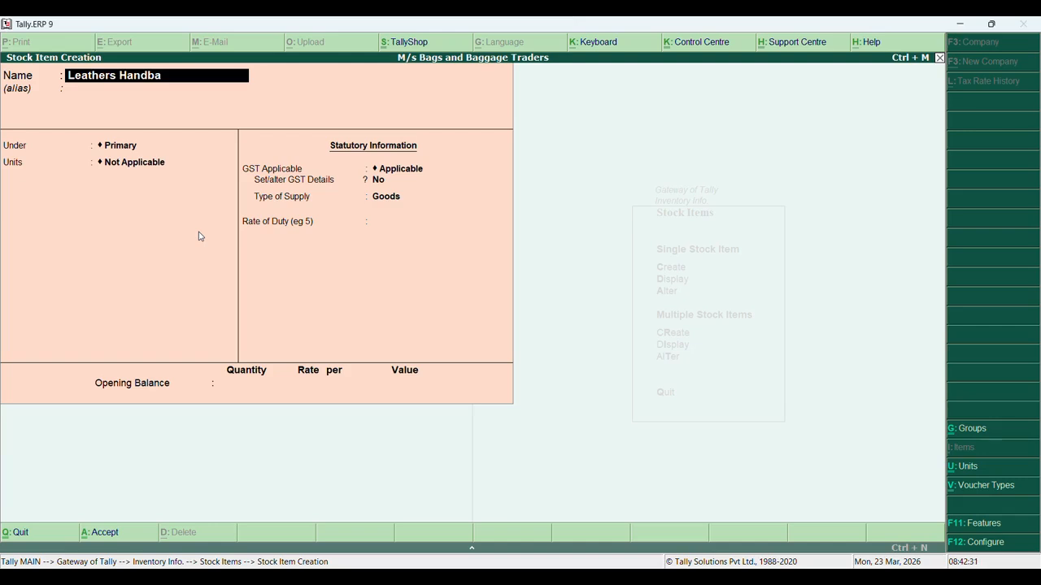
{"action": "type", "text": "gs"}
{"action": "key", "text": "Return"}
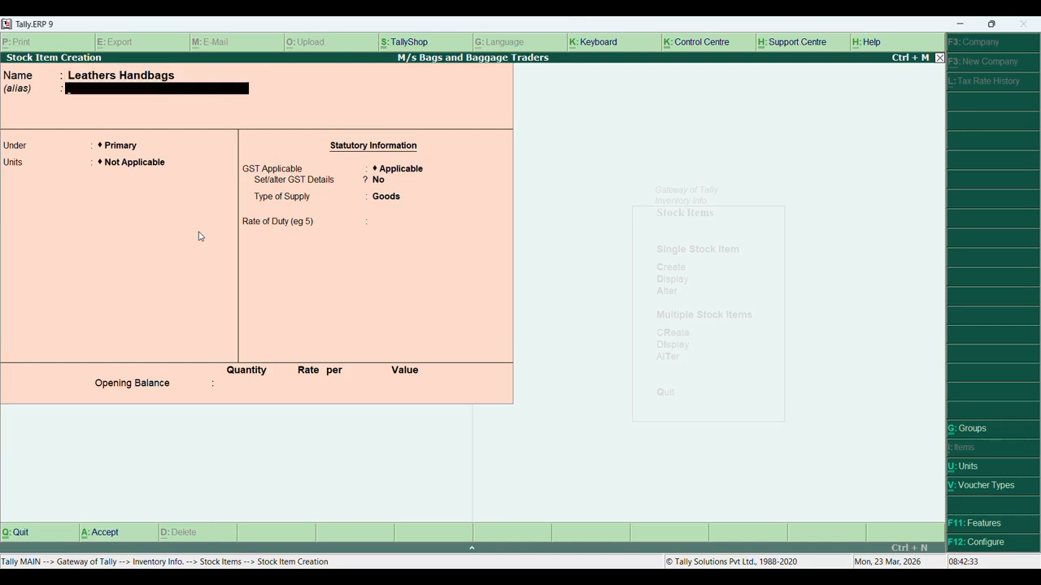
{"action": "key", "text": "Return"}
{"action": "key", "text": "Return"}
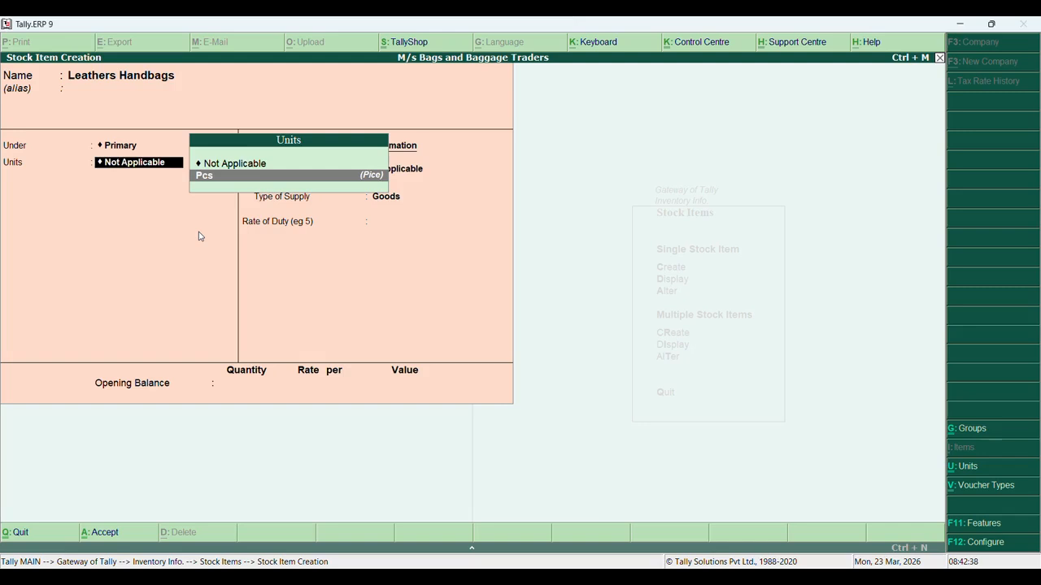
{"action": "key", "text": "BackSpace"}
{"action": "key", "text": "BackSpace"}
{"action": "key", "text": "BackSpace"}
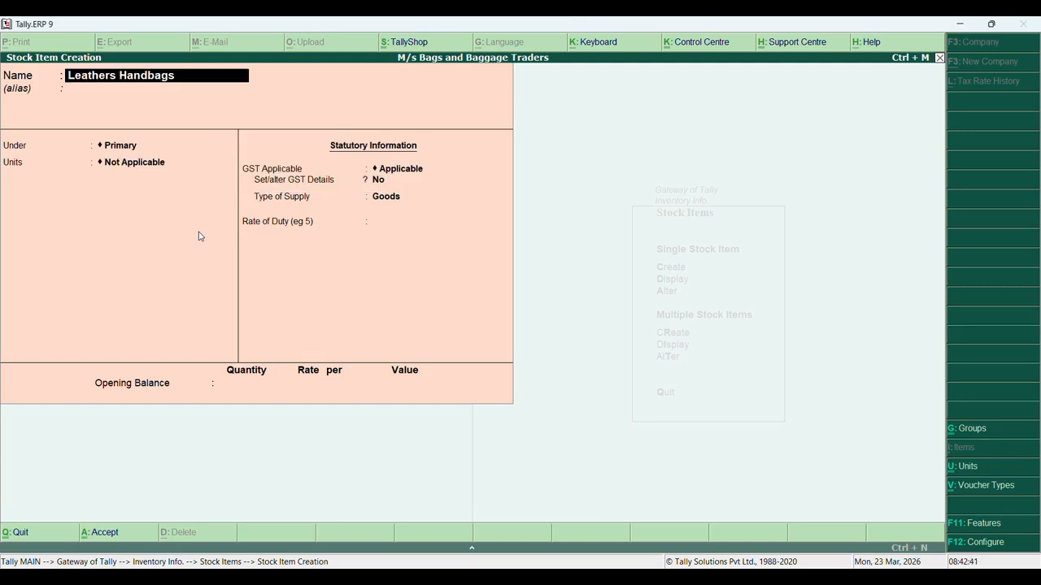
{"action": "key", "text": "Left"}
{"action": "key", "text": "Left"}
{"action": "key", "text": "Delete"}
{"action": "key", "text": "Delete"}
{"action": "key", "text": "BackSpace"}
{"action": "key", "text": "BackSpace"}
{"action": "key", "text": "BackSpace"}
{"action": "key", "text": "BackSpace"}
{"action": "key", "text": "BackSpace"}
{"action": "key", "text": "BackSpace"}
{"action": "key", "text": "BackSpace"}
{"action": "key", "text": "BackSpace"}
{"action": "type", "text": "Handbags"}
{"action": "key", "text": "Return"}
{"action": "key", "text": "Return"}
{"action": "key", "text": "Return"}
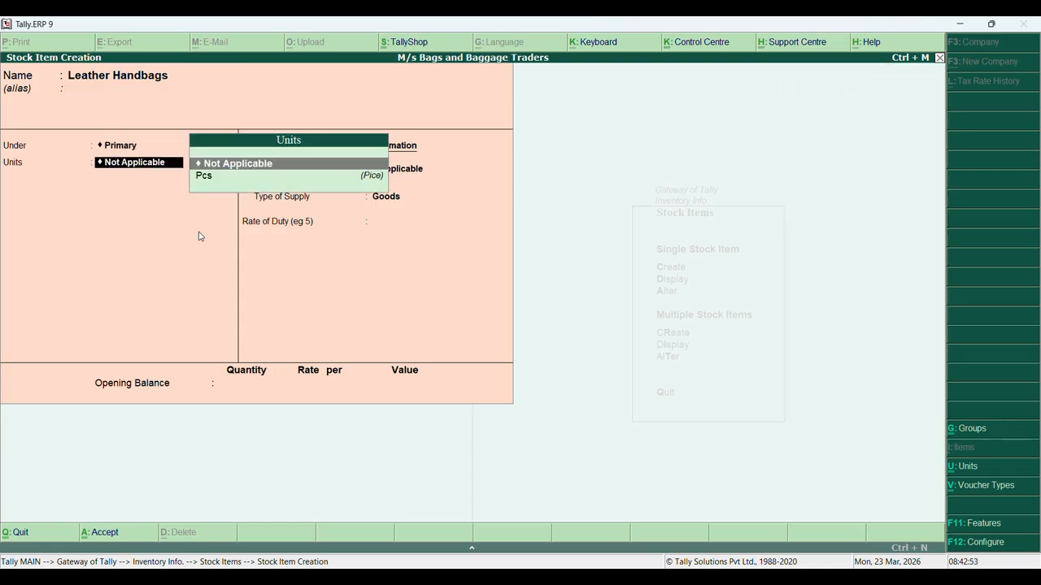
{"action": "key", "text": "Return"}
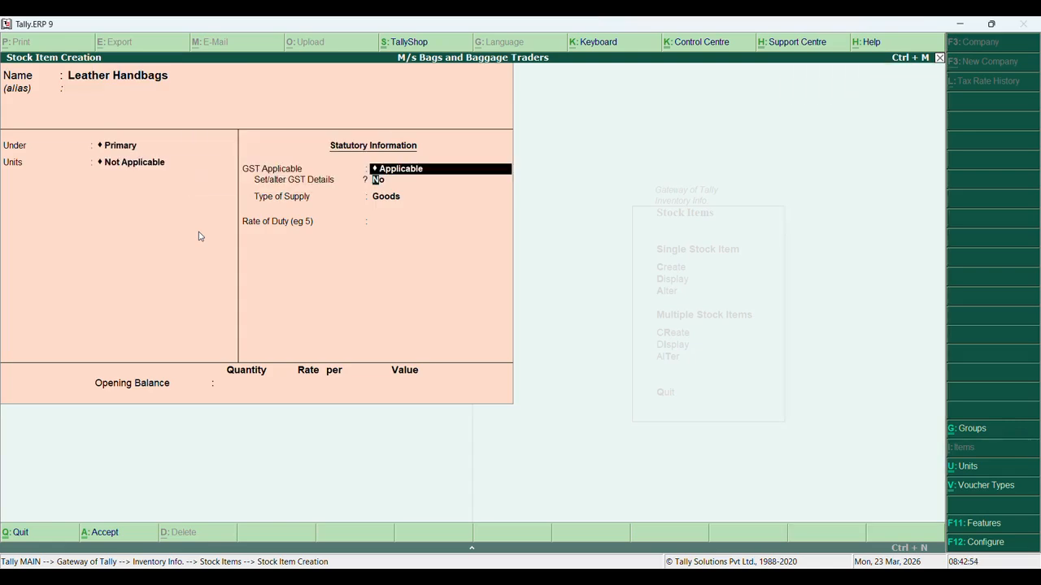
Enable GST details with description Leather Handbags and HSN/SAC 40005050
{"action": "type", "text": "yes"}
{"action": "key", "text": "Return"}
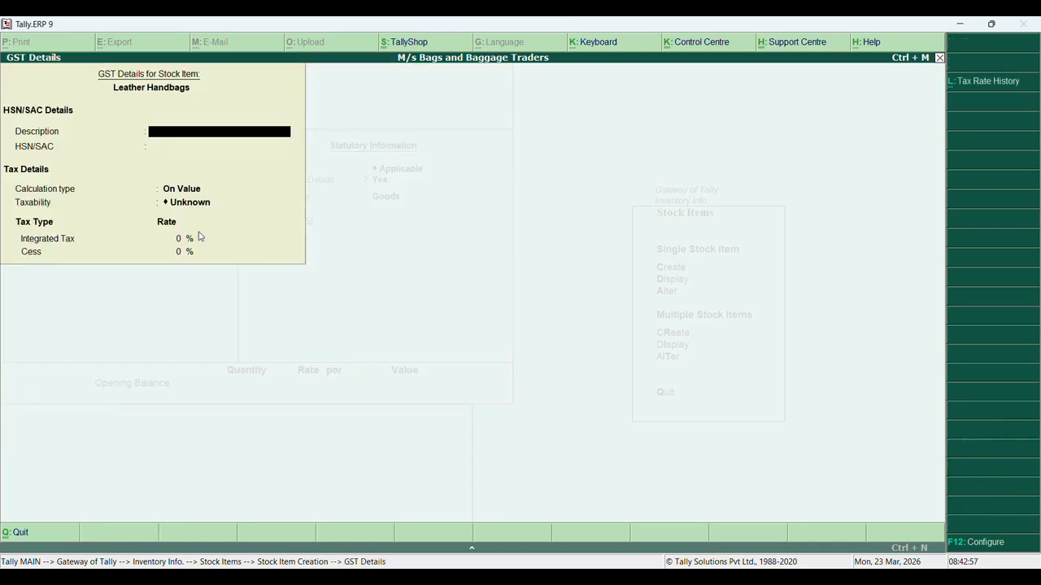
{"action": "type", "text": "Leather Handbags"}
{"action": "key", "text": "Return"}
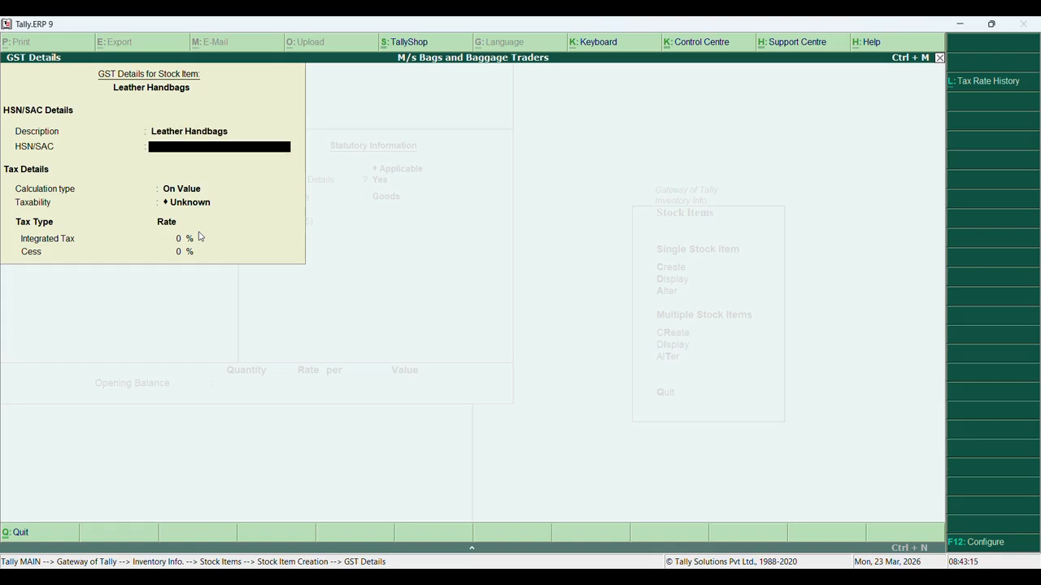
{"action": "type", "text": "400060"}
{"action": "type", "text": "54"}
{"action": "key", "text": "BackSpace"}
{"action": "key", "text": "BackSpace"}
{"action": "key", "text": "BackSpace"}
{"action": "key", "text": "BackSpace"}
{"action": "type", "text": "5050"}
{"action": "key", "text": "Return"}
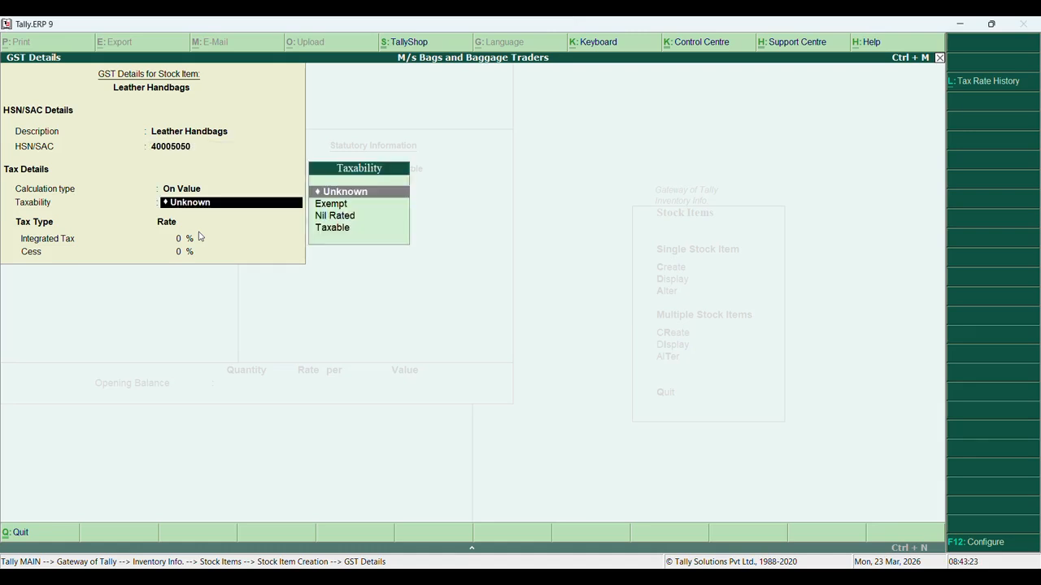
Set taxability Taxable, 28% integrated tax, supply type Goods, and save the item
{"action": "key", "text": "Down"}
{"action": "key", "text": "Down"}
{"action": "key", "text": "Down"}
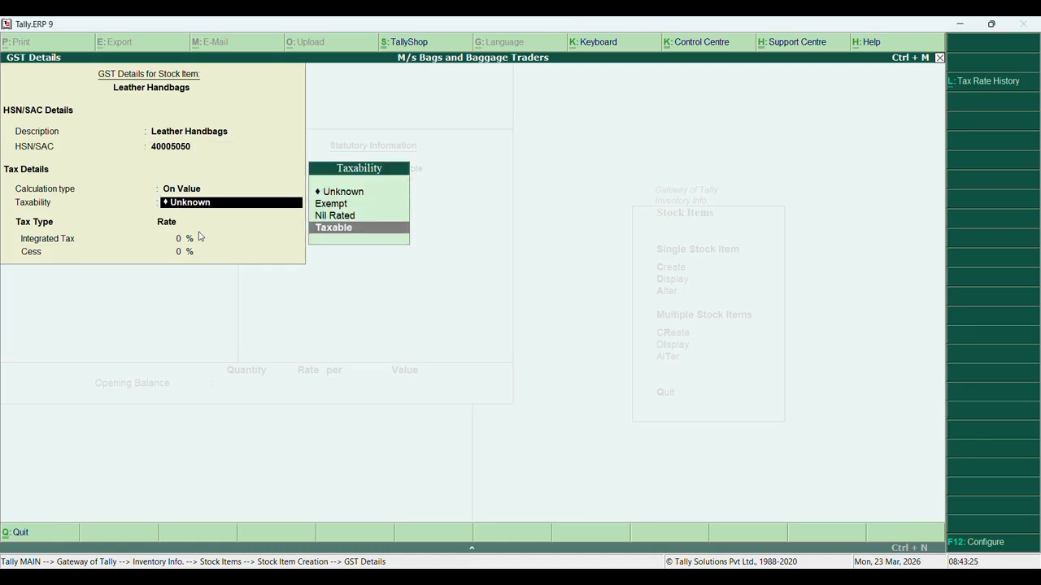
{"action": "key", "text": "Return"}
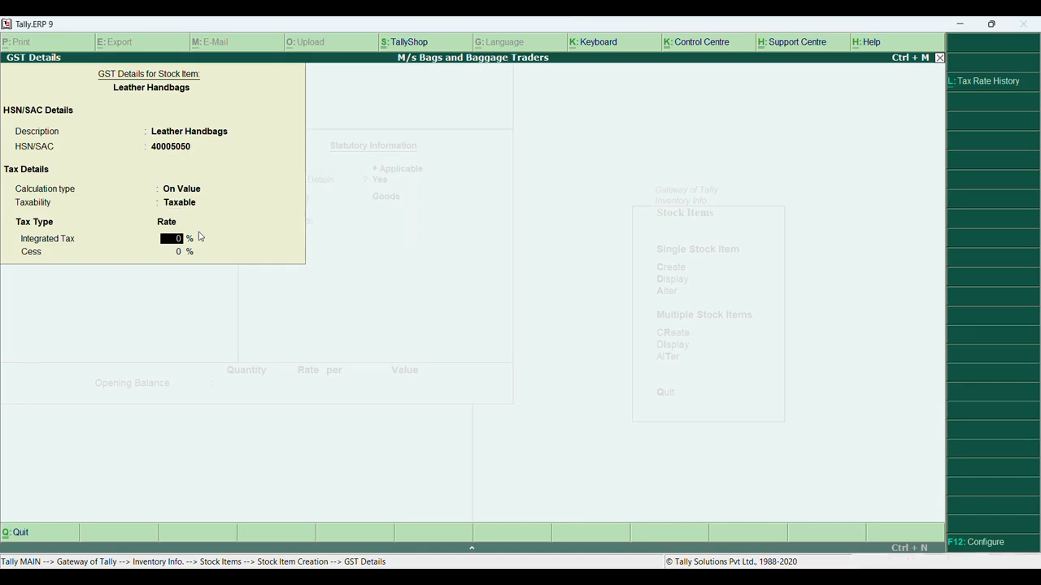
{"action": "type", "text": "28"}
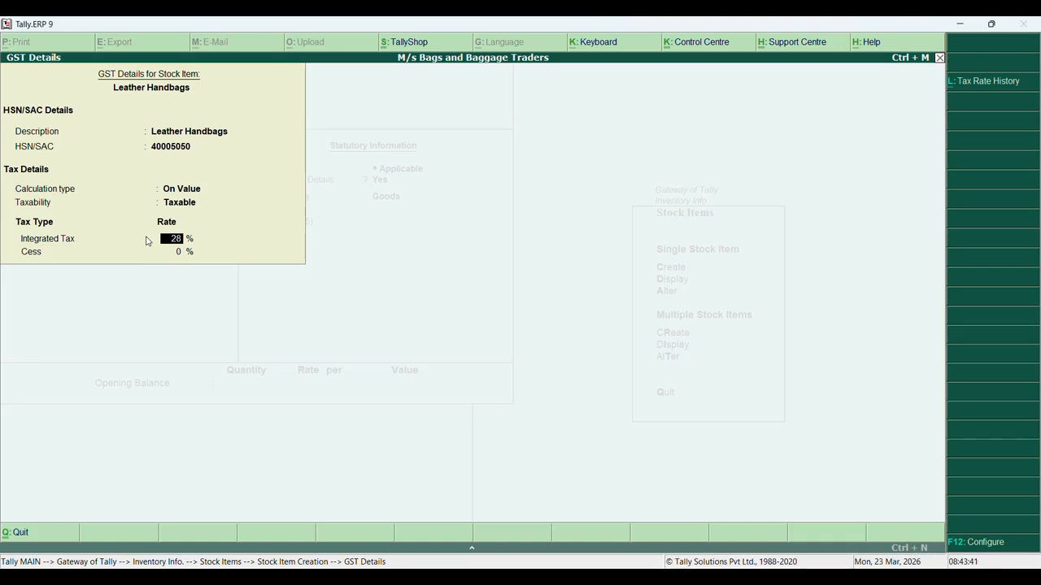
{"action": "key", "text": "Return"}
{"action": "key", "text": "Return"}
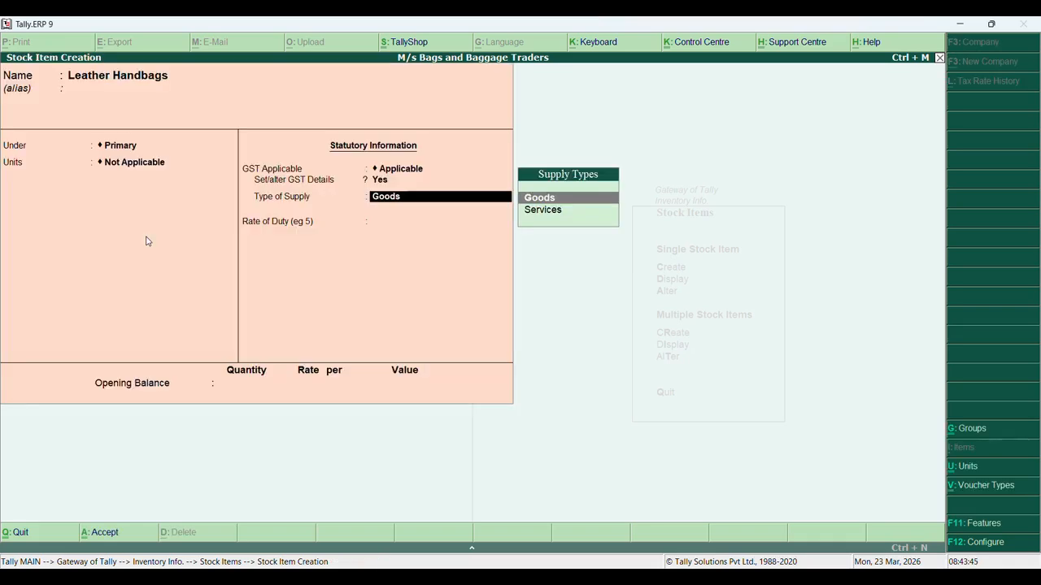
{"action": "key", "text": "Return"}
{"action": "key", "text": "Return"}
{"action": "key", "text": "Return"}
{"action": "key", "text": "Return"}
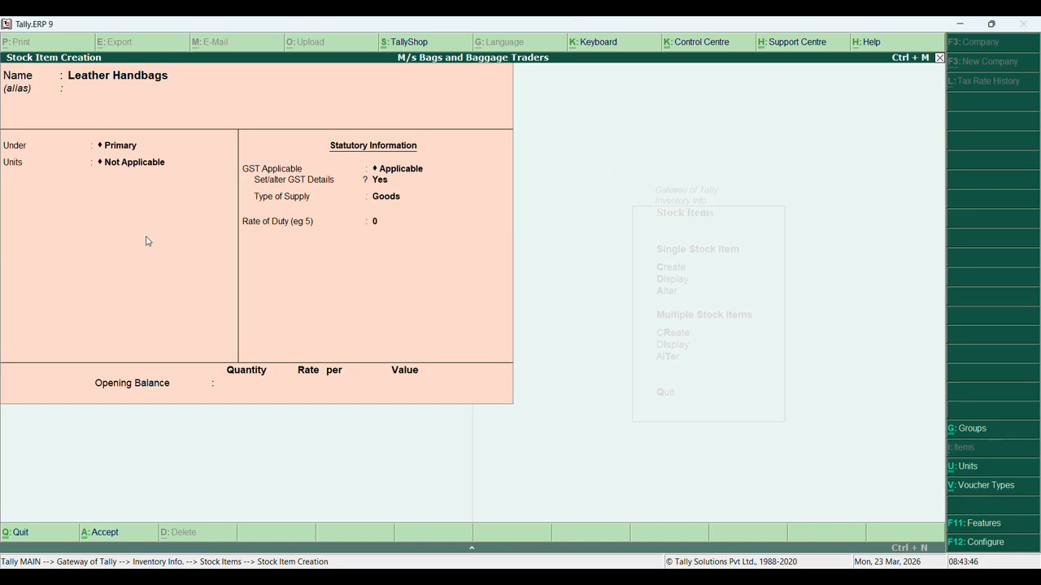
{"action": "key", "text": "Return"}
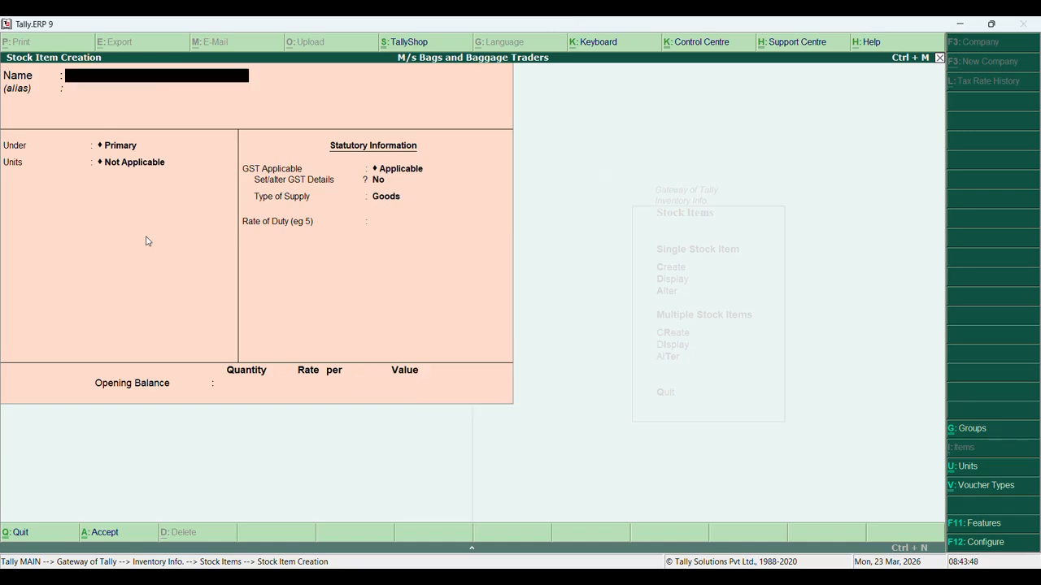
{"action": "key", "text": "Escape"}
{"action": "key", "text": "Return"}
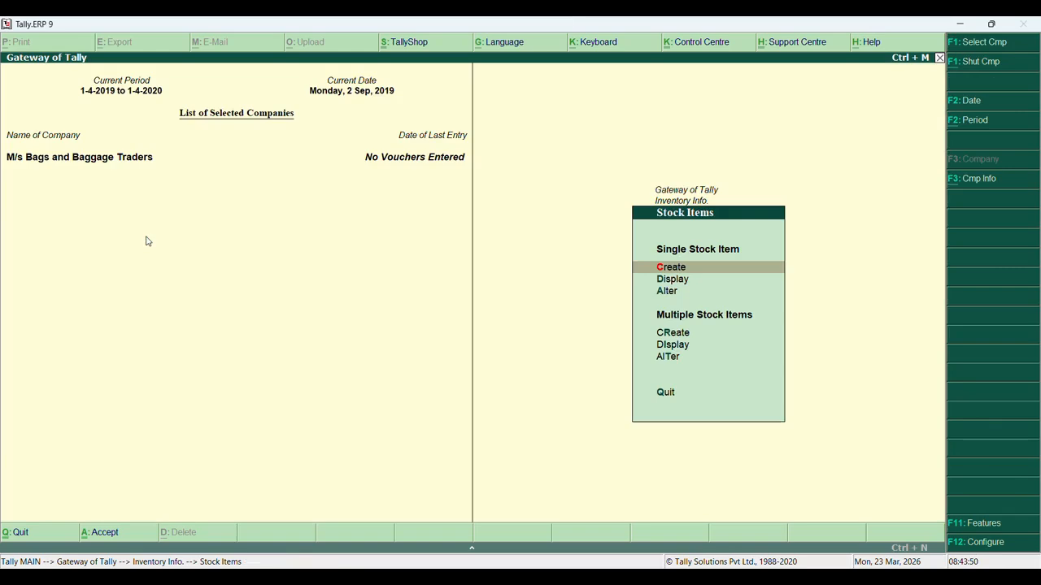
Return to the Gateway of Tally and open Accounting Vouchers for a new Sales voucher
{"action": "key", "text": "Escape"}
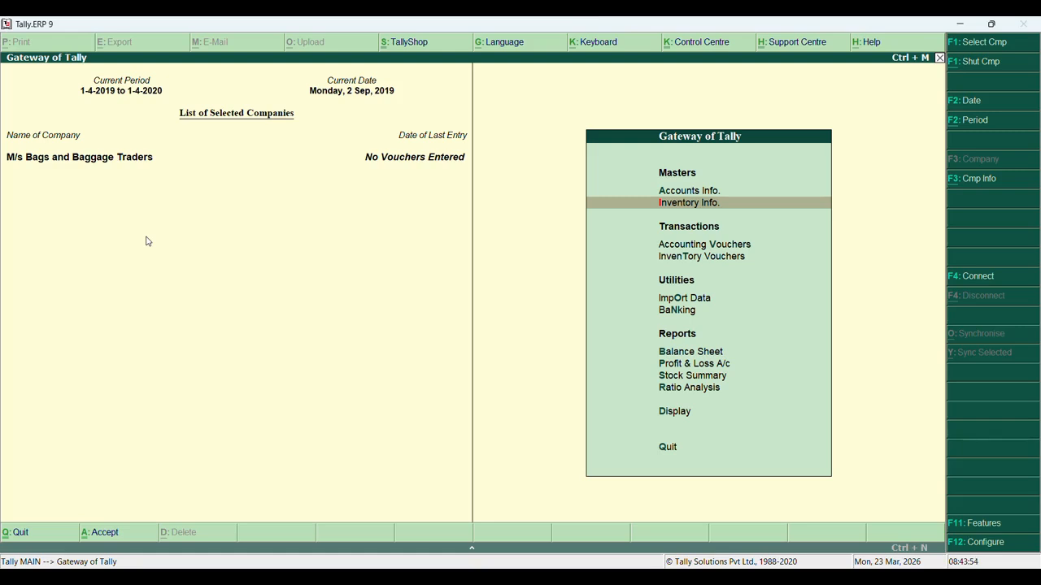
{"action": "key", "text": "Down"}
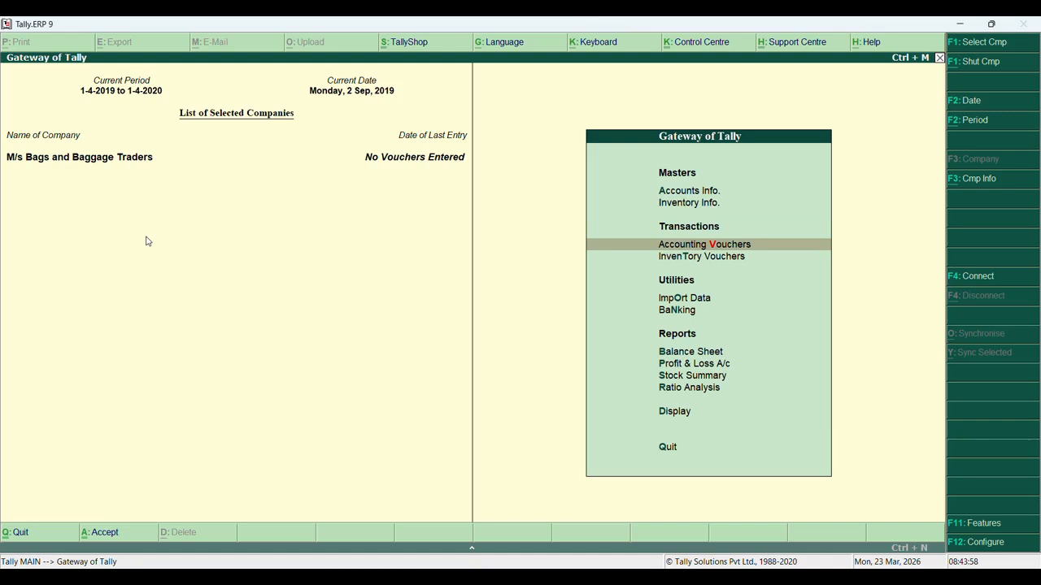
{"action": "key", "text": "Return"}
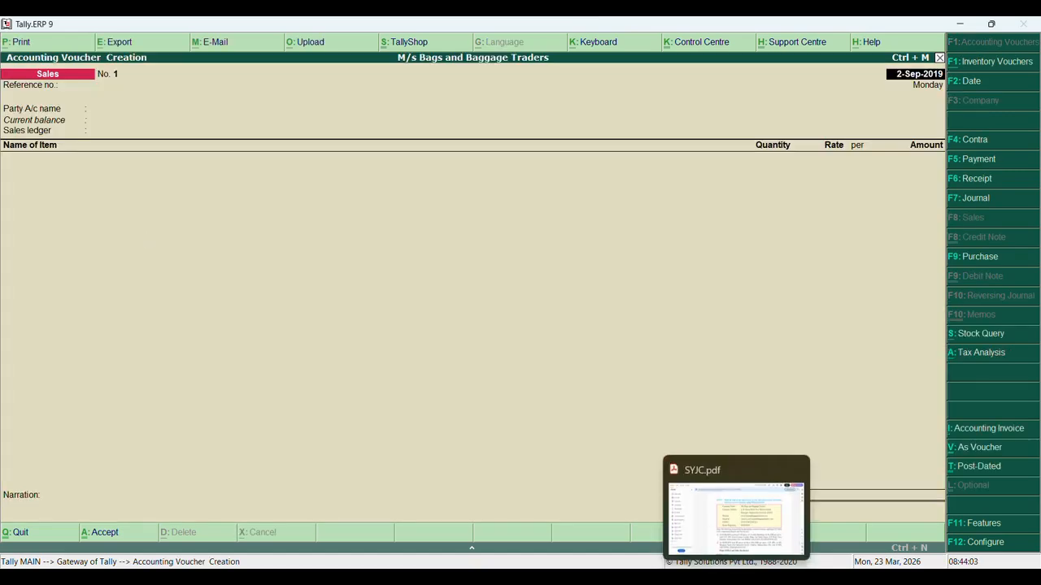
{"action": "left_click", "coordinate": [736, 576]}
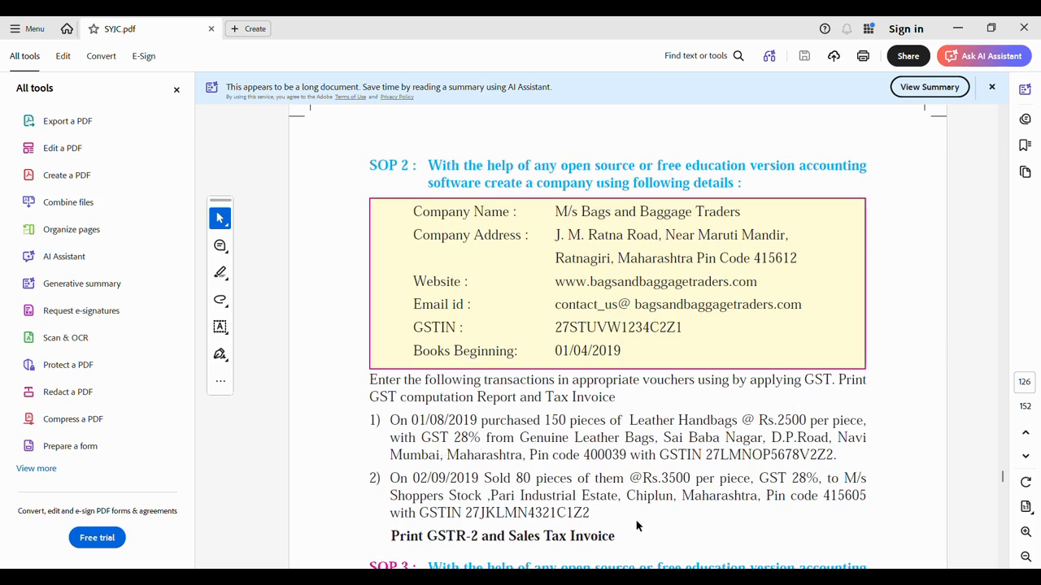
{"action": "left_click", "coordinate": [736, 579]}
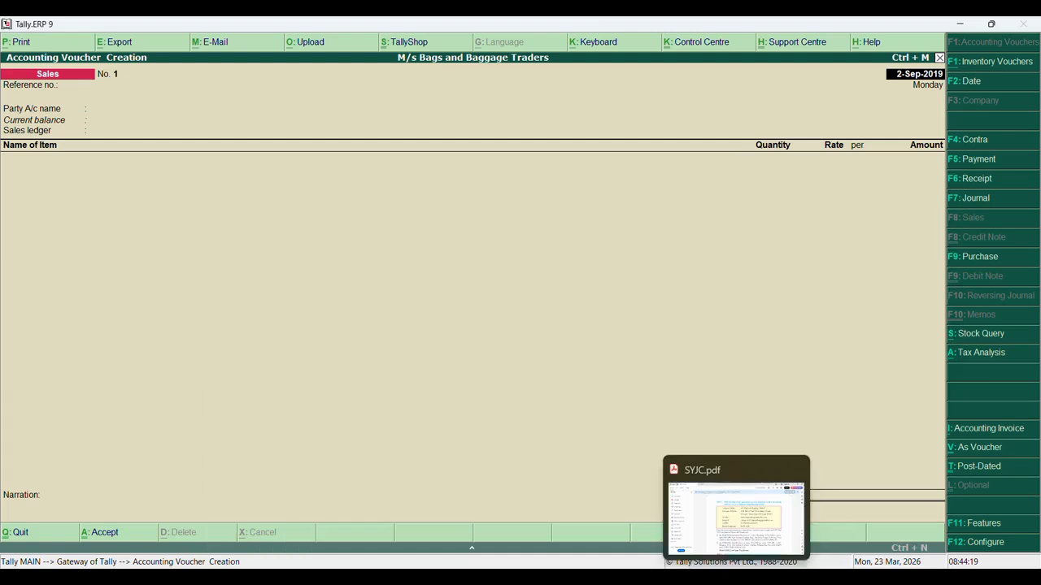
Start a Purchase voucher dated 1-8-2019 from Genuine Leather Bags in Maharashtra
{"action": "left_click", "coordinate": [981, 259]}
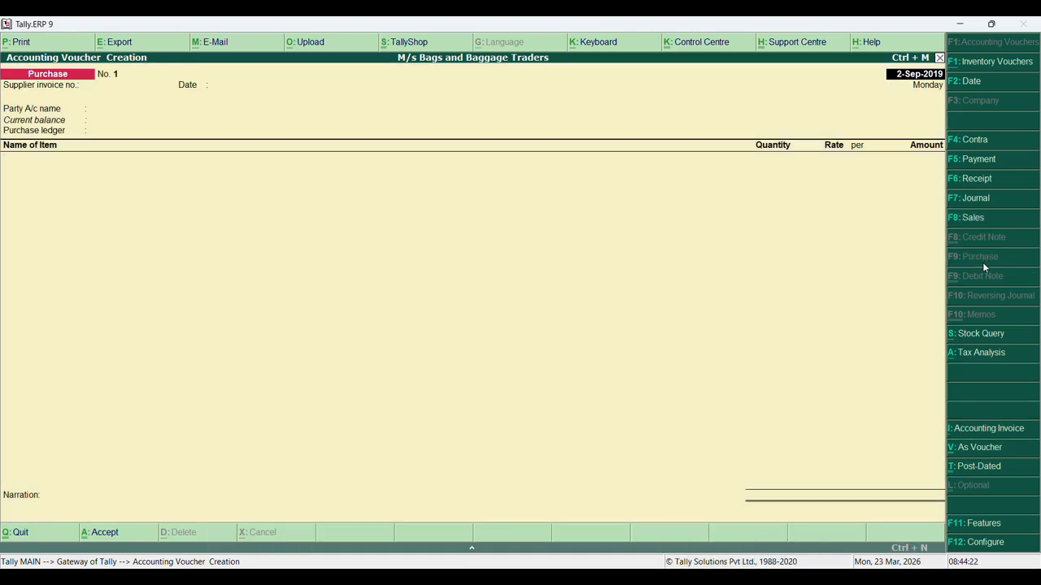
{"action": "left_click", "coordinate": [917, 74]}
{"action": "key", "text": "BackSpace"}
{"action": "type", "text": "1-4-2019"}
{"action": "key", "text": "Return"}
{"action": "key", "text": "Return"}
{"action": "type", "text": "1-8"}
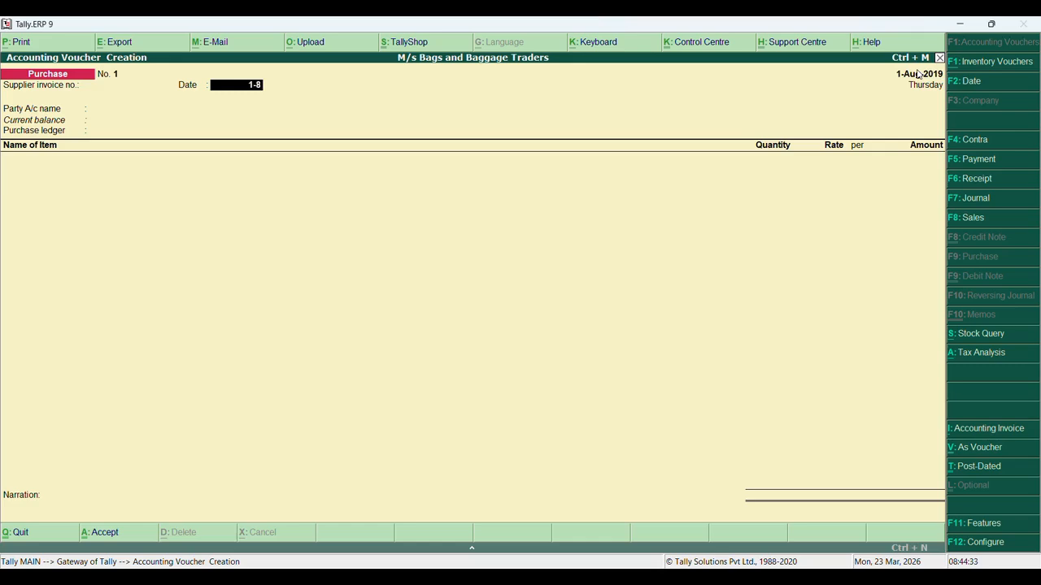
{"action": "type", "text": "-2019"}
{"action": "key", "text": "Return"}
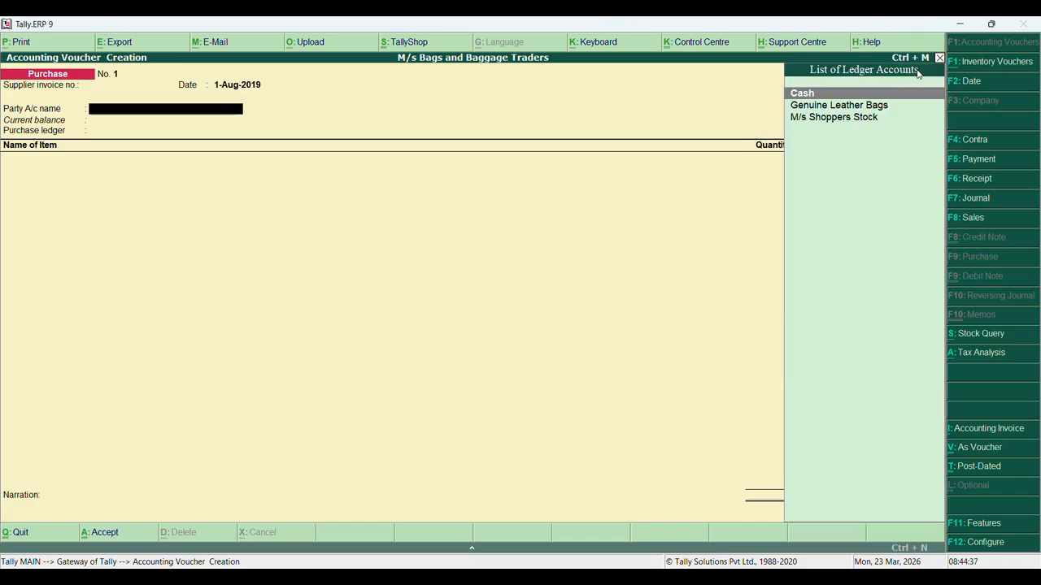
{"action": "key", "text": "Down"}
{"action": "key", "text": "Return"}
{"action": "key", "text": "Return"}
{"action": "key", "text": "Return"}
{"action": "key", "text": "Return"}
{"action": "key", "text": "Return"}
{"action": "key", "text": "Return"}
{"action": "key", "text": "Return"}
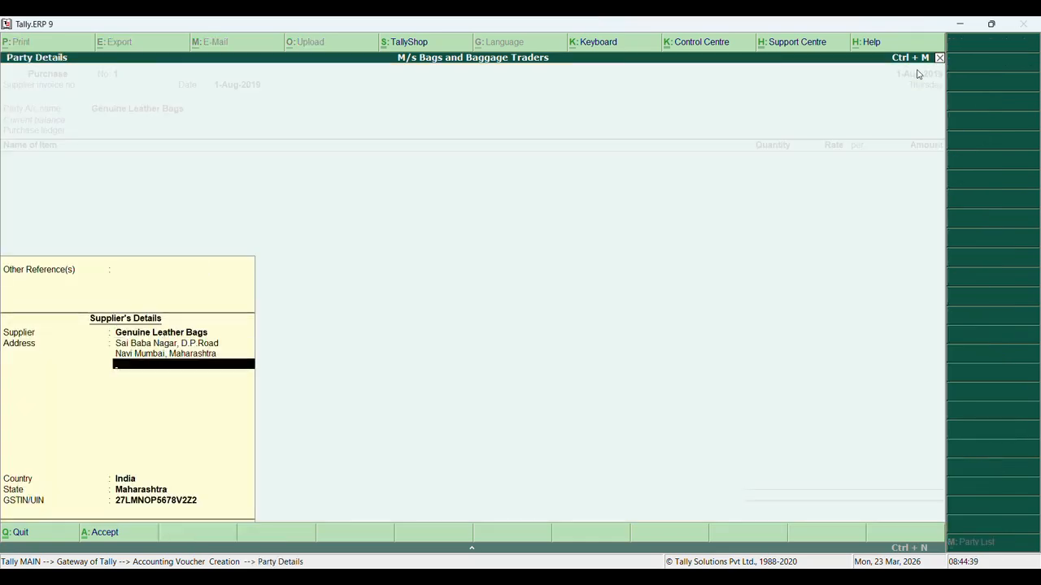
{"action": "key", "text": "Return"}
{"action": "key", "text": "Return"}
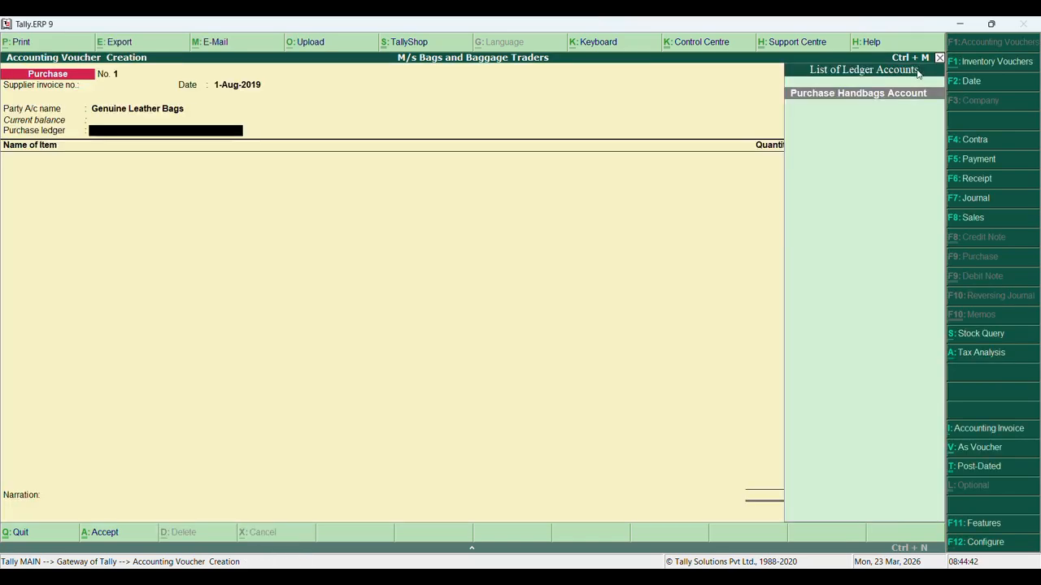
{"action": "key", "text": "Return"}
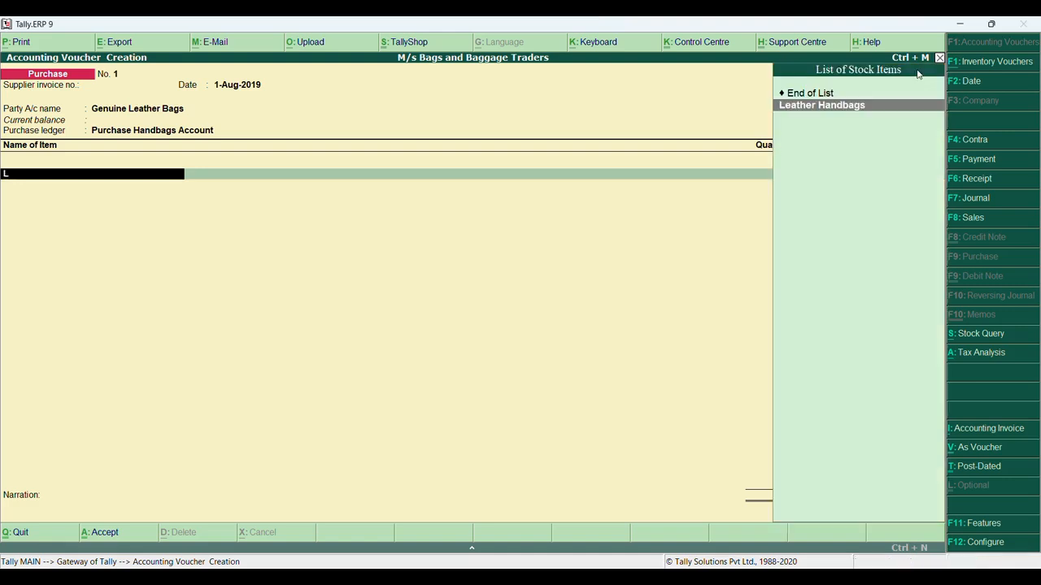
Enter Leather Handbags as the item, then switch the voucher to accounting invoice mode
{"action": "key", "text": "Return"}
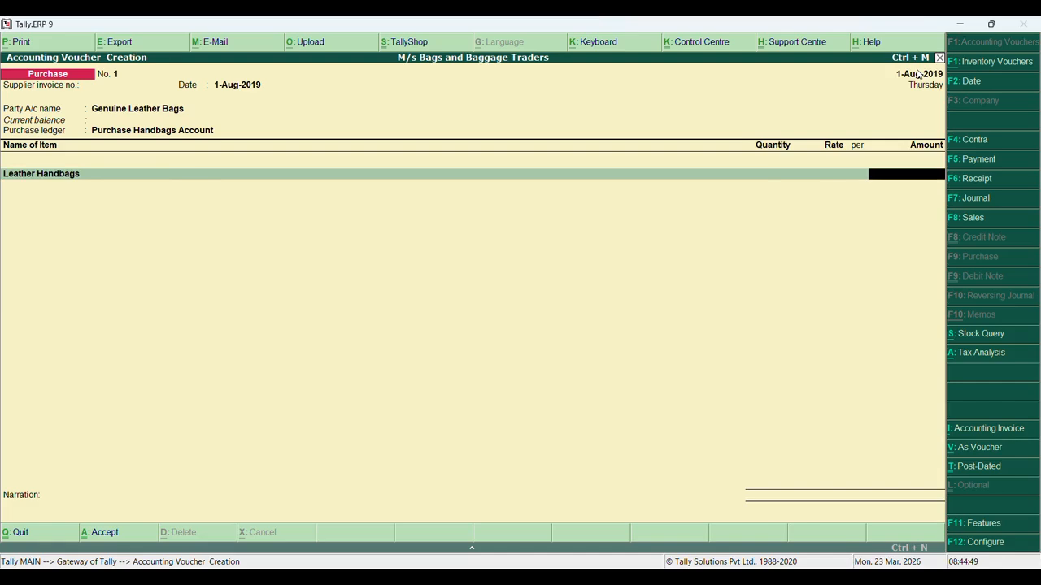
{"action": "key", "text": "BackSpace"}
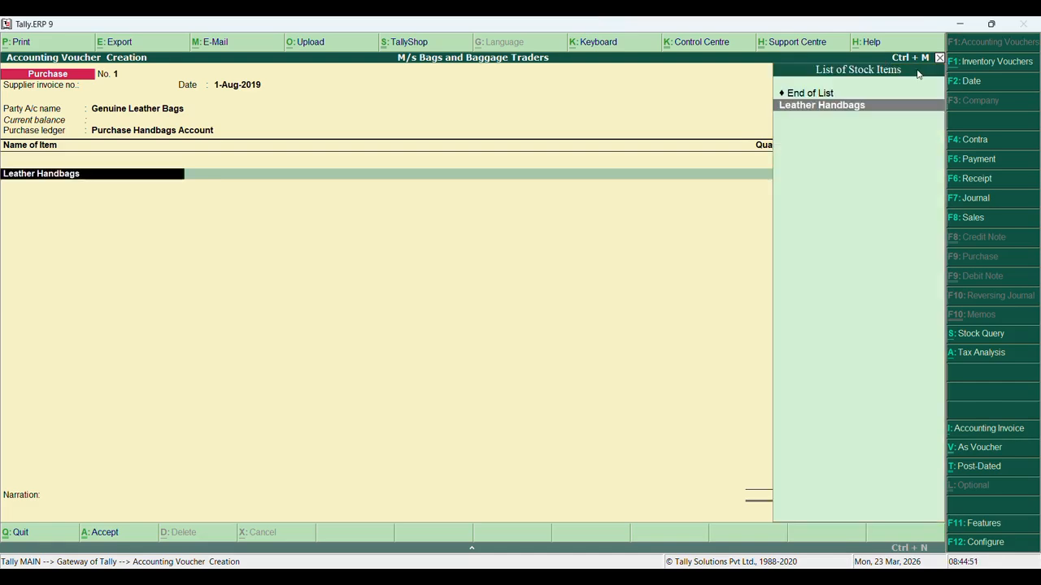
{"action": "key", "text": "Return"}
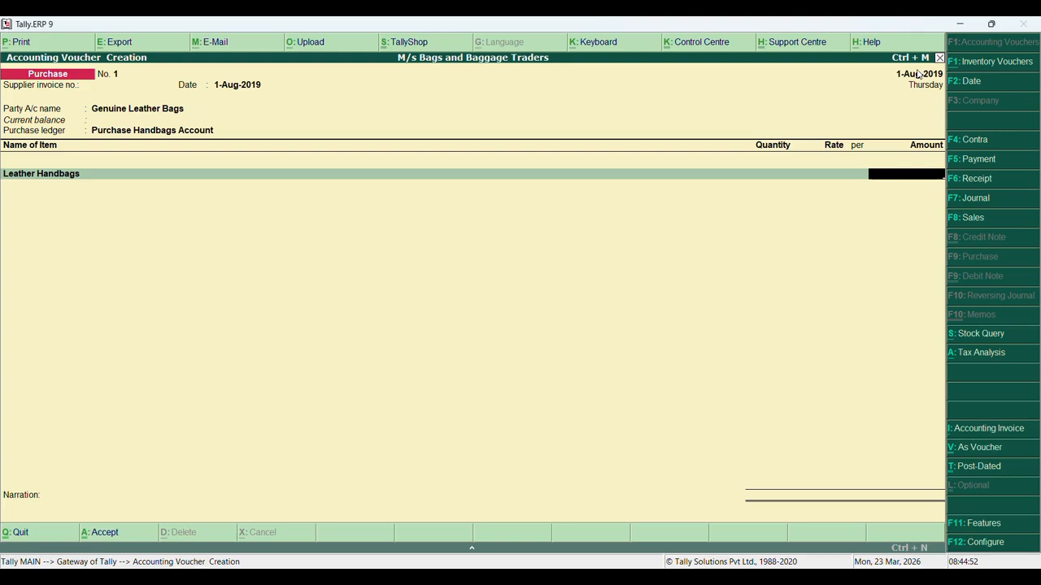
{"action": "key", "text": "BackSpace"}
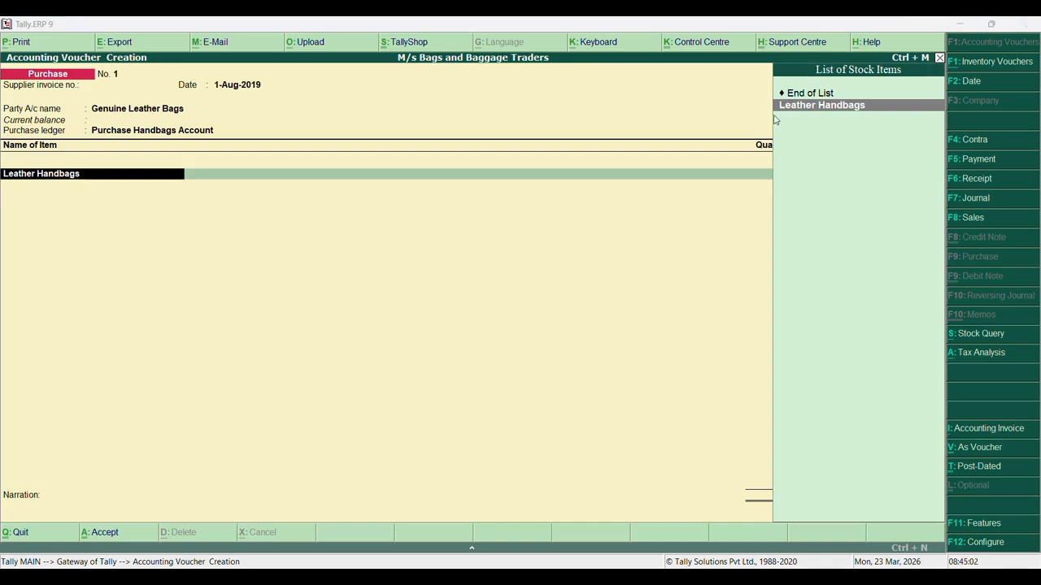
{"action": "left_click", "coordinate": [814, 118]}
{"action": "key", "text": "Up"}
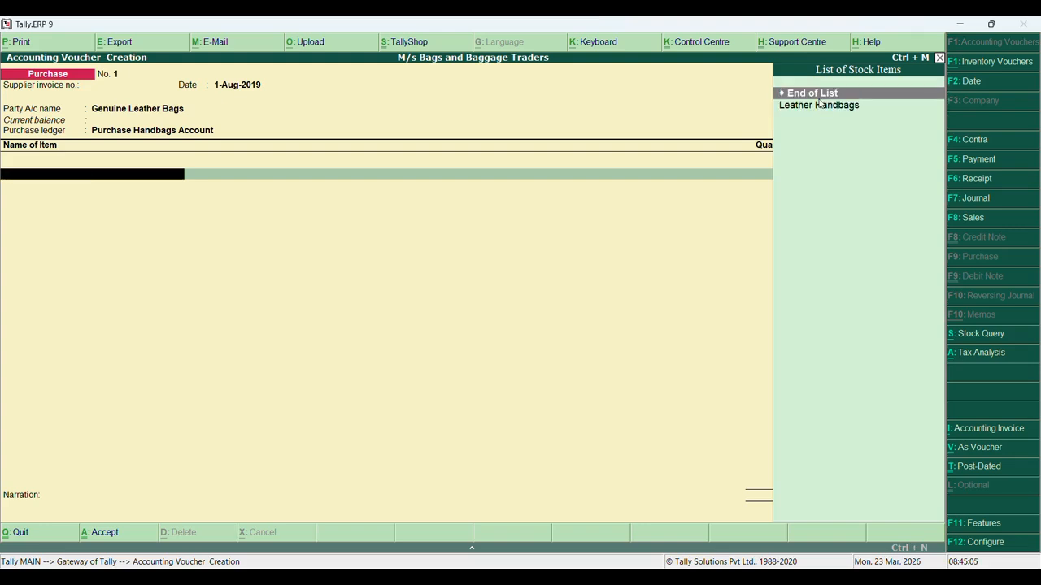
{"action": "key", "text": "Down"}
{"action": "key", "text": "Return"}
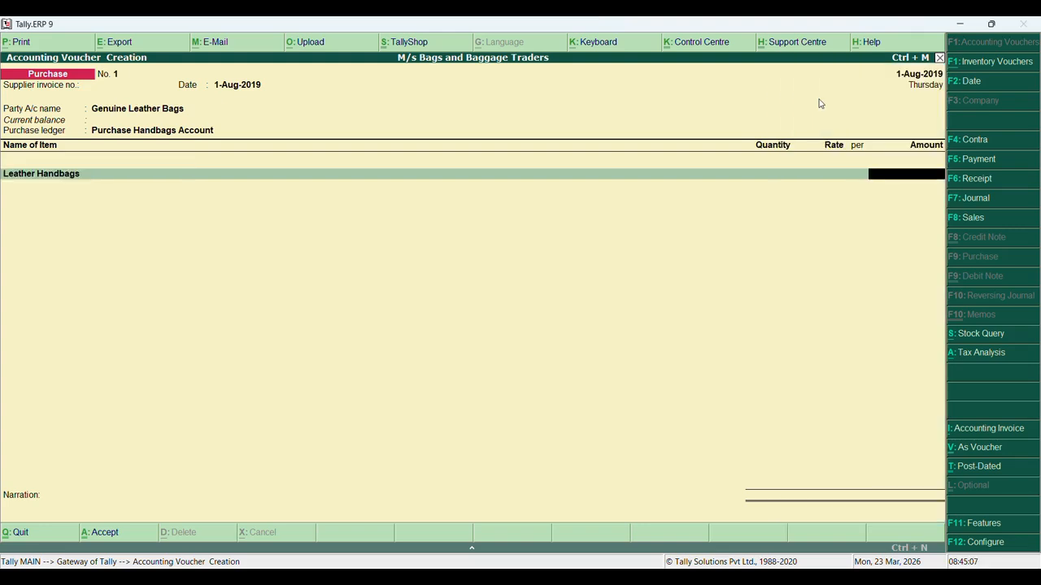
{"action": "type", "text": "2"}
{"action": "key", "text": "BackSpace"}
{"action": "key", "text": "BackSpace"}
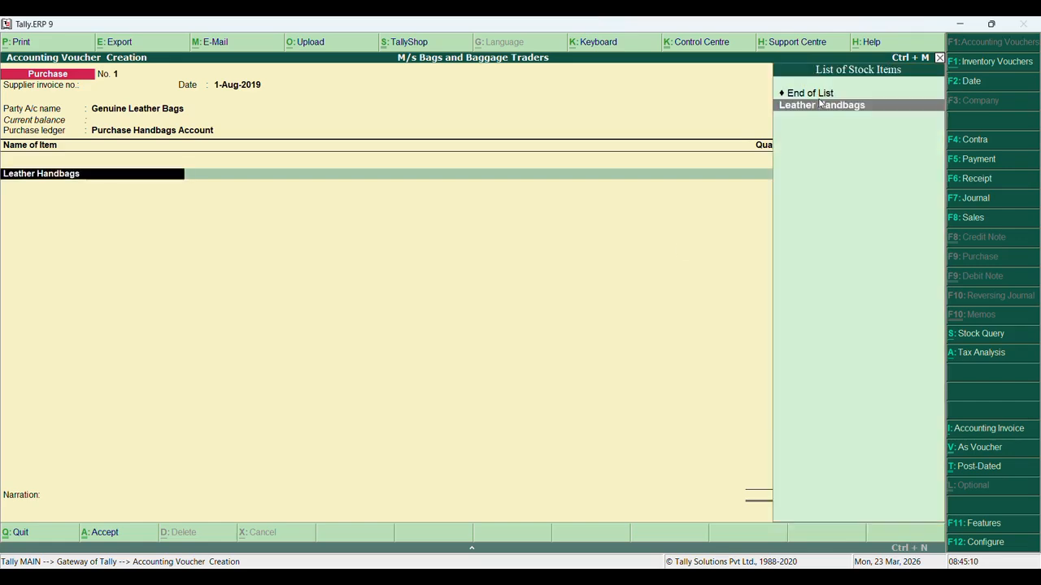
{"action": "key", "text": "BackSpace"}
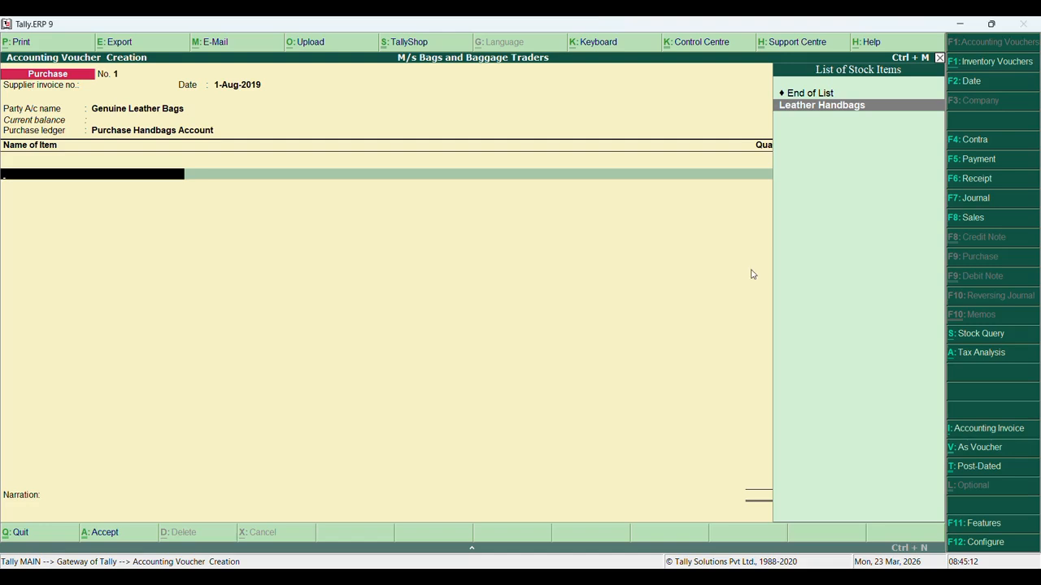
{"action": "left_click", "coordinate": [1003, 429]}
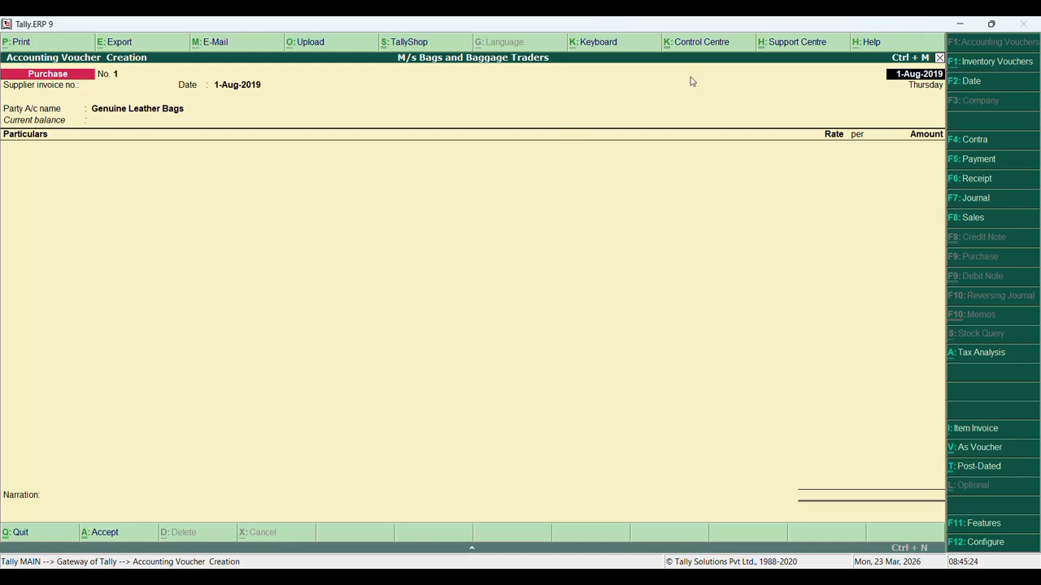
Step through the purchase header and supplier details, then clear the ledger search to list all ledgers
{"action": "key", "text": "Return"}
{"action": "key", "text": "Return"}
{"action": "key", "text": "Return"}
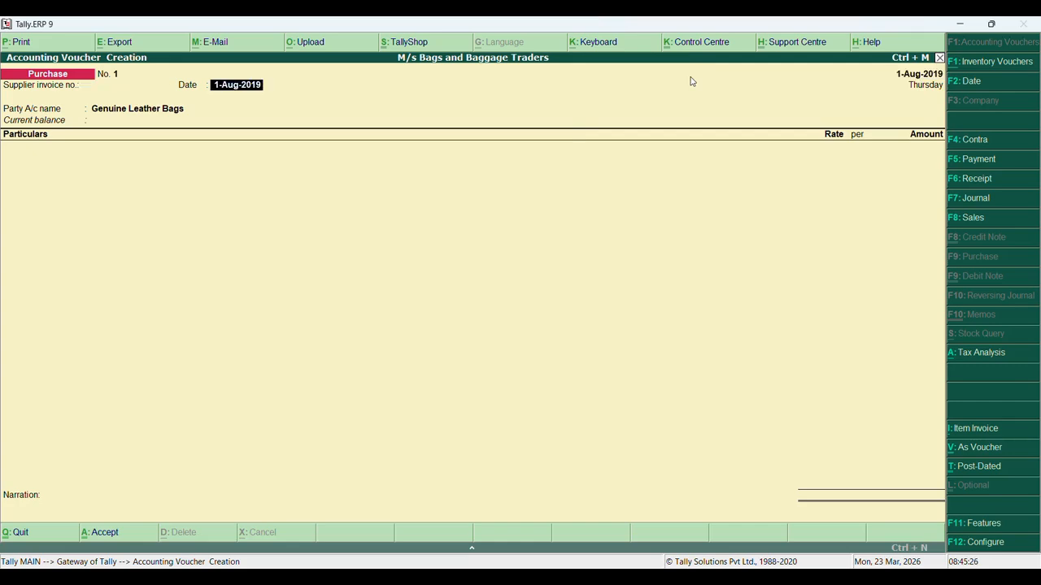
{"action": "key", "text": "Return"}
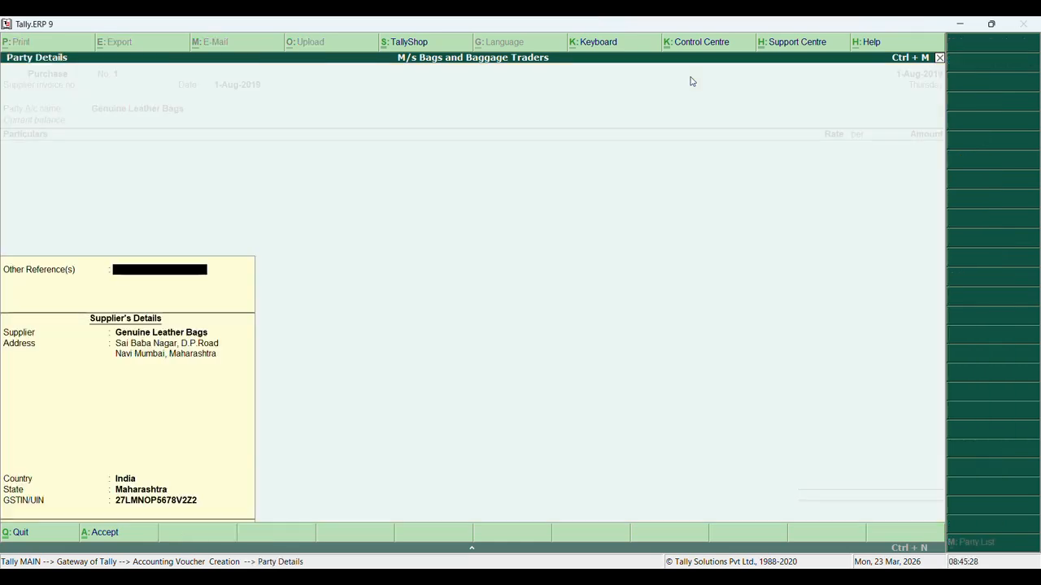
{"action": "key", "text": "Return"}
{"action": "key", "text": "Return"}
{"action": "key", "text": "Return"}
{"action": "key", "text": "Return"}
{"action": "key", "text": "Return"}
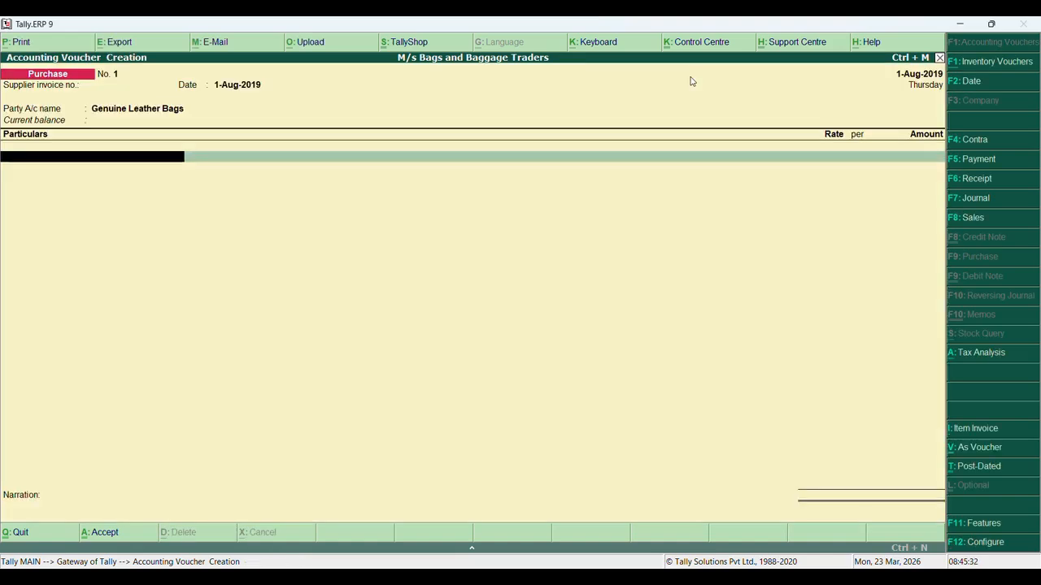
{"action": "type", "text": "L"}
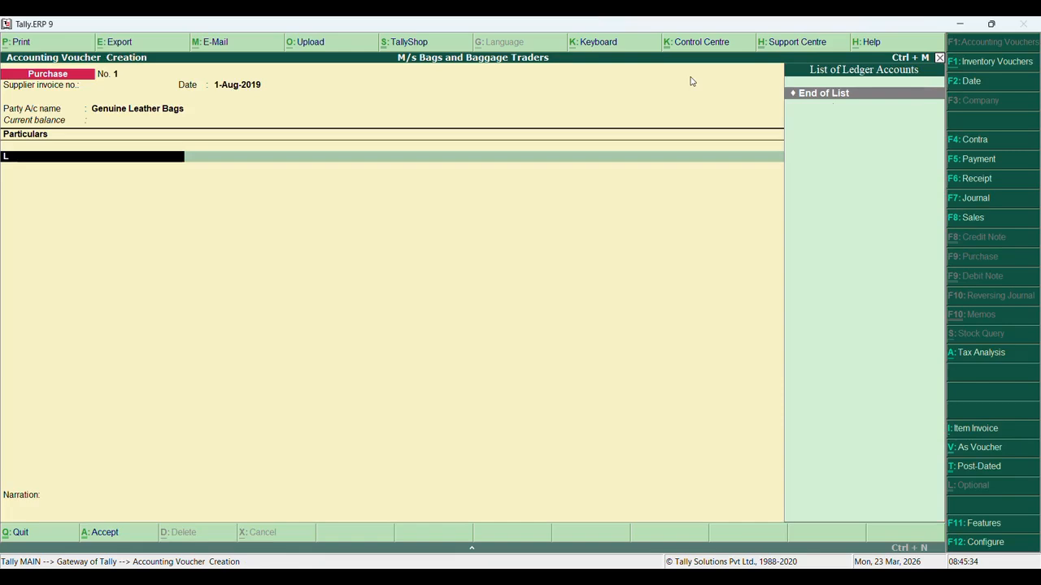
{"action": "key", "text": "BackSpace"}
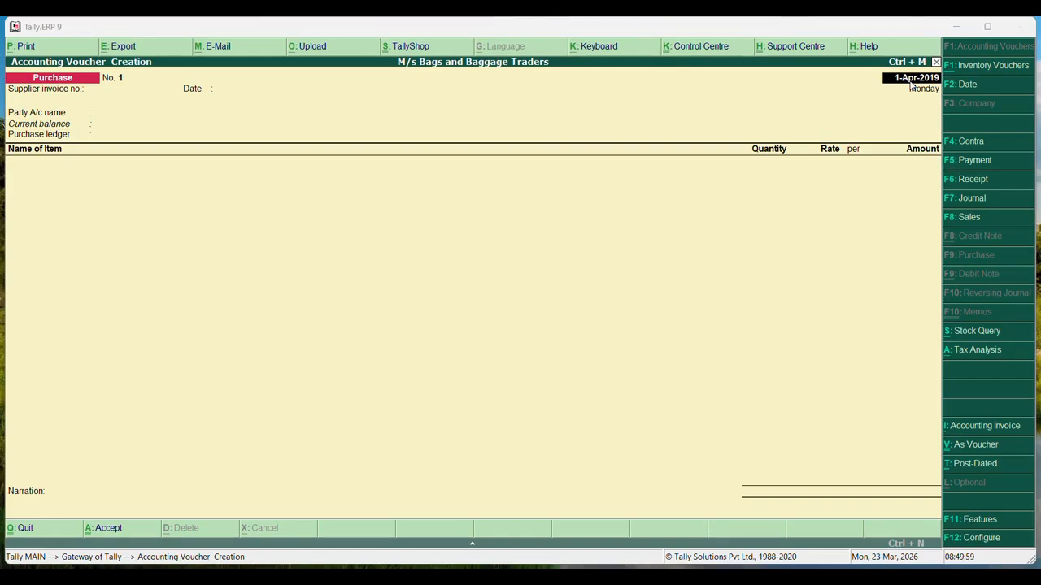
Date the purchase voucher 1-Aug-2019 with Genuine Leather Bags as the supplier
{"action": "type", "text": "1-8"}
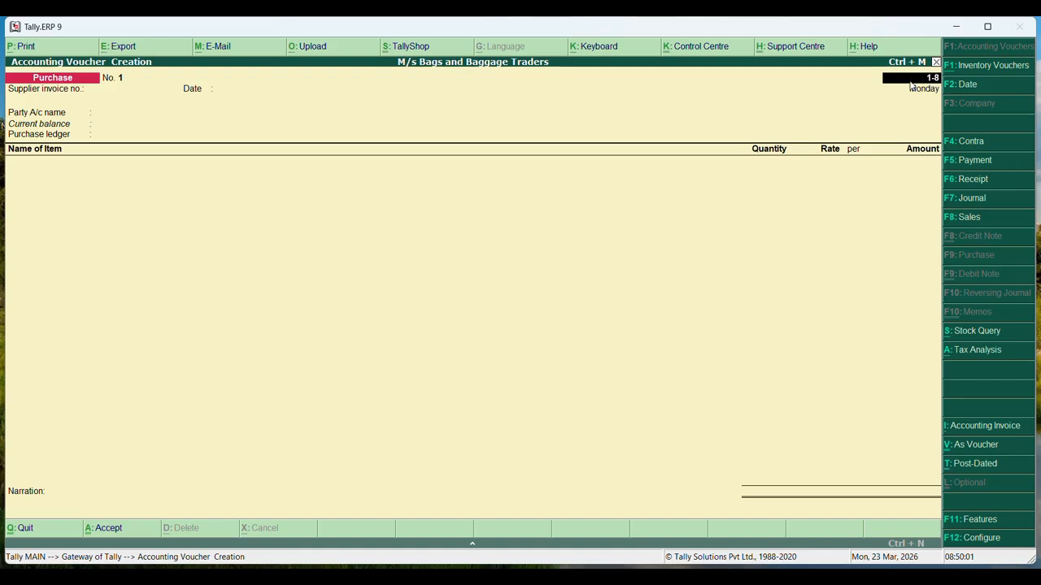
{"action": "type", "text": "-2019"}
{"action": "key", "text": "Return"}
{"action": "key", "text": "Return"}
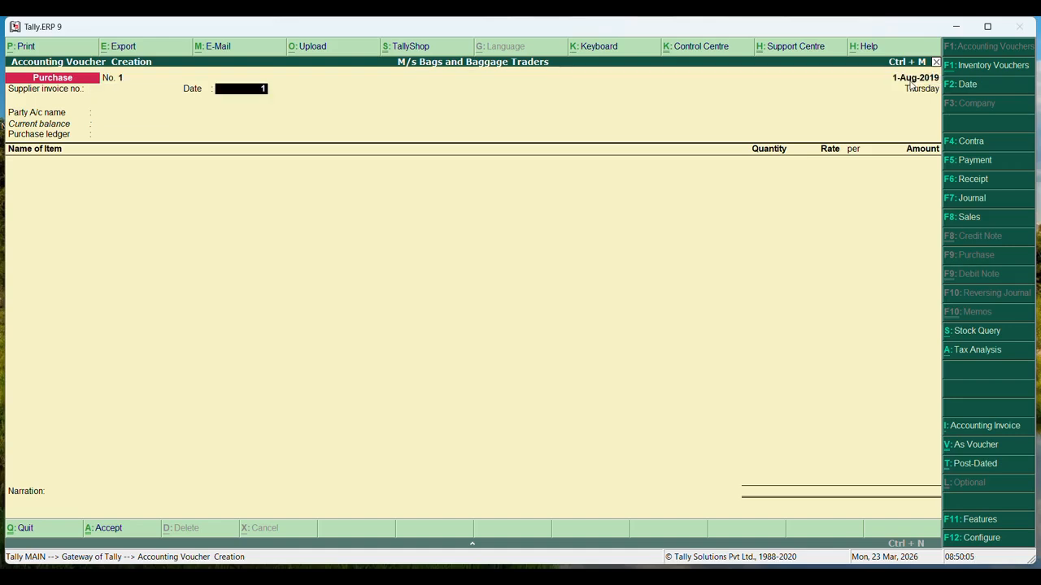
{"action": "type", "text": "1-8-2019"}
{"action": "key", "text": "Return"}
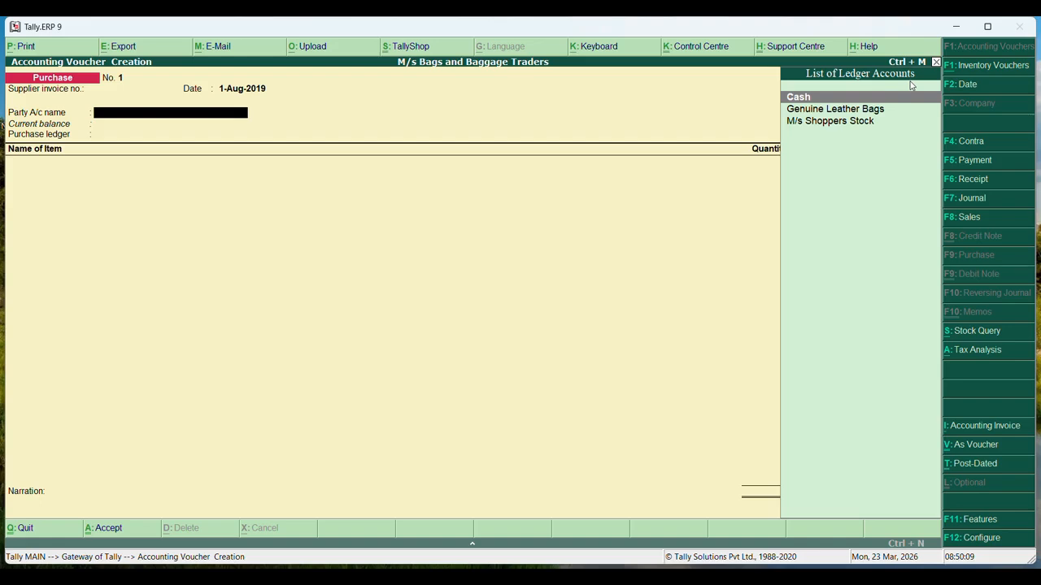
{"action": "key", "text": "Down"}
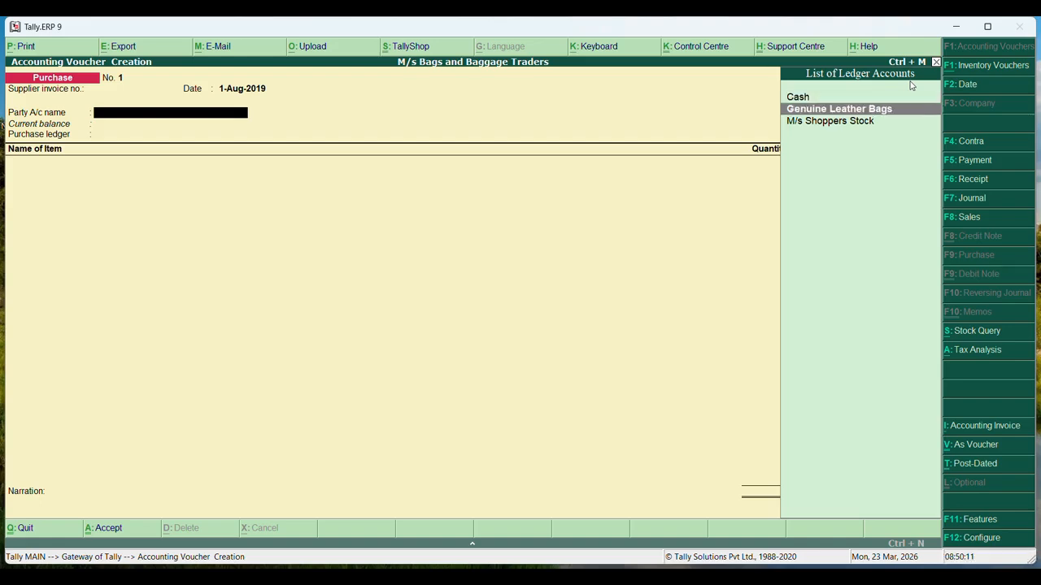
{"action": "key", "text": "Return"}
{"action": "key", "text": "Return"}
{"action": "key", "text": "Return"}
{"action": "key", "text": "Return"}
{"action": "key", "text": "Return"}
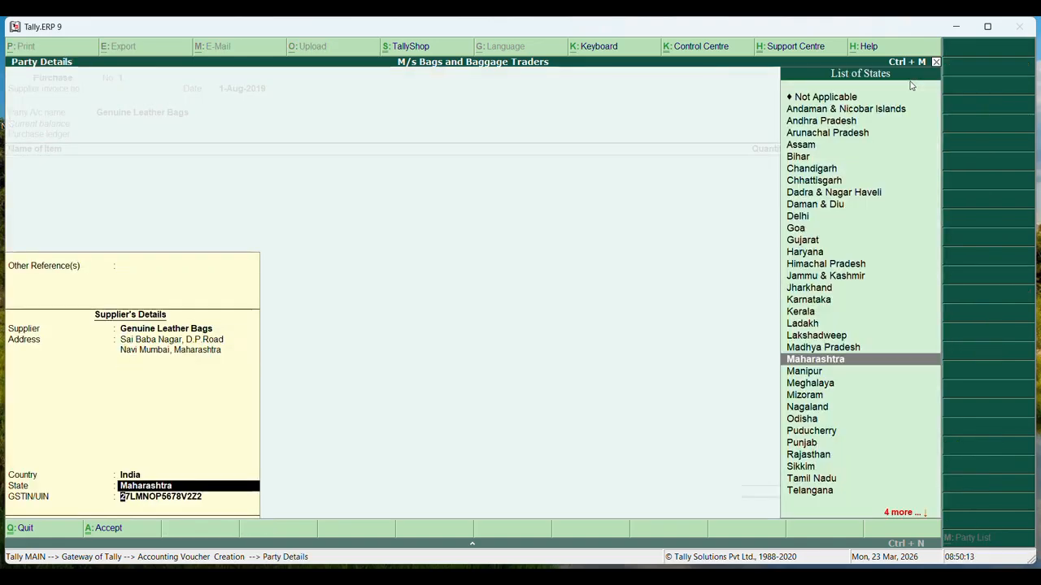
{"action": "key", "text": "Return"}
{"action": "key", "text": "Return"}
{"action": "key", "text": "Return"}
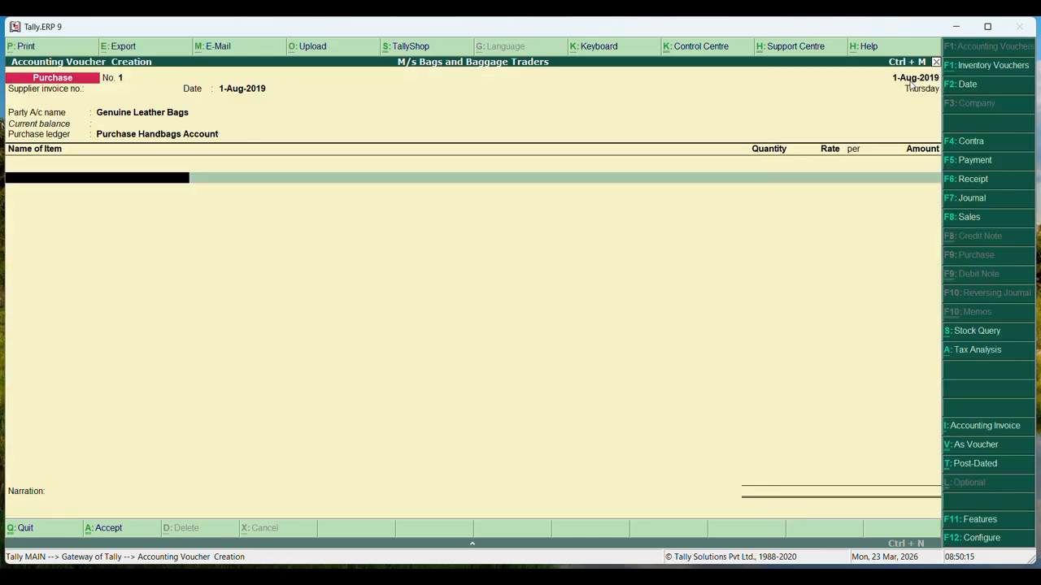
Add Leather Handbags, 150 Pcs at 2,500 each, totalling 3,75,000.00
{"action": "type", "text": "L"}
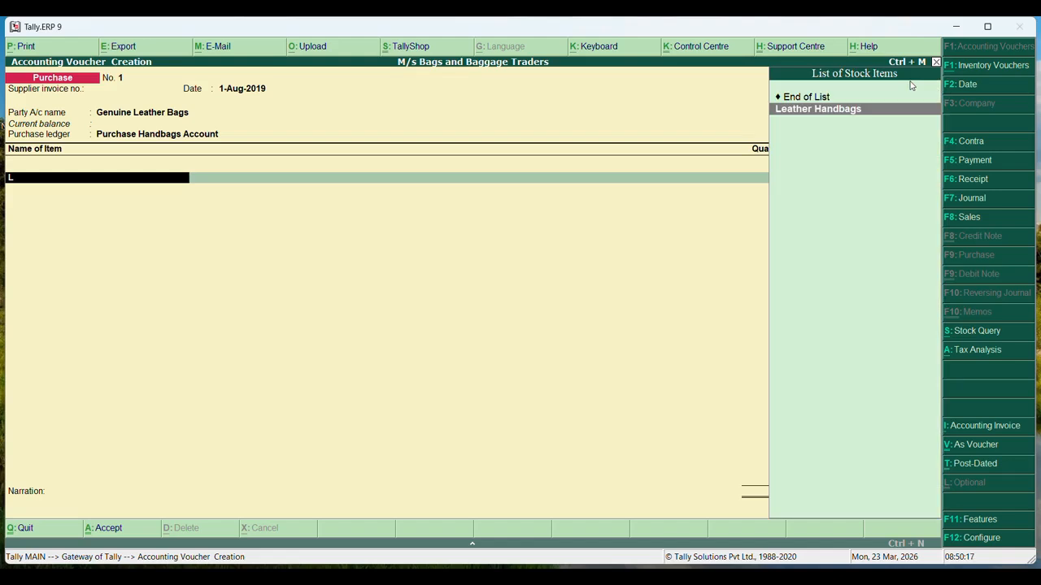
{"action": "key", "text": "Return"}
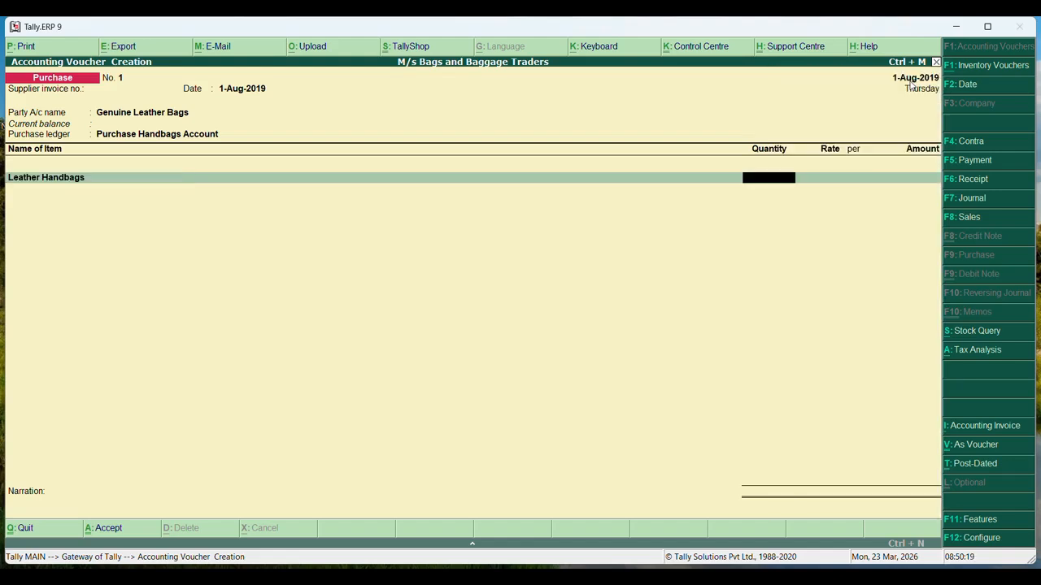
{"action": "type", "text": "150"}
{"action": "key", "text": "Return"}
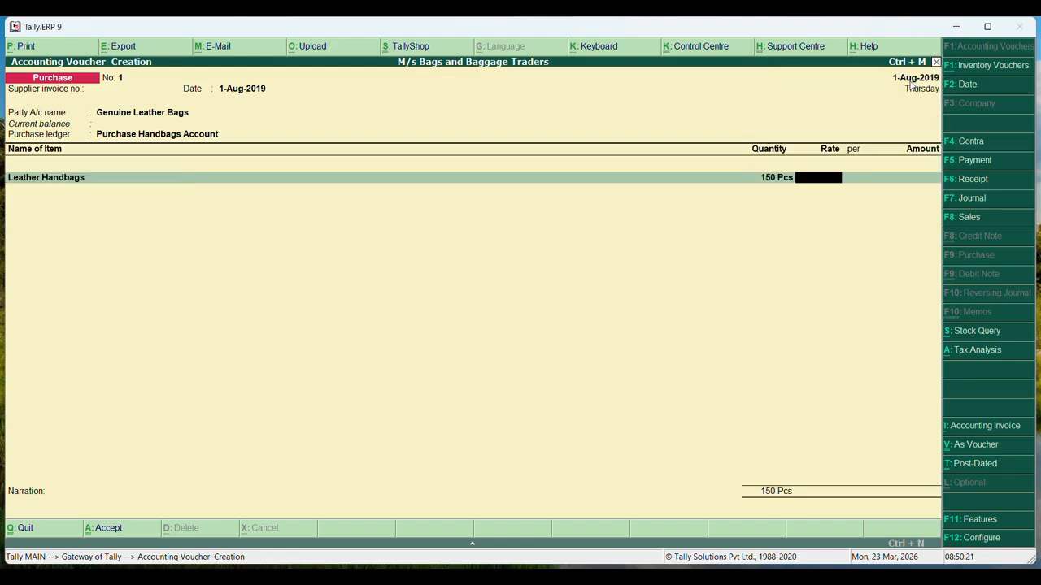
{"action": "type", "text": "2500"}
{"action": "key", "text": "Return"}
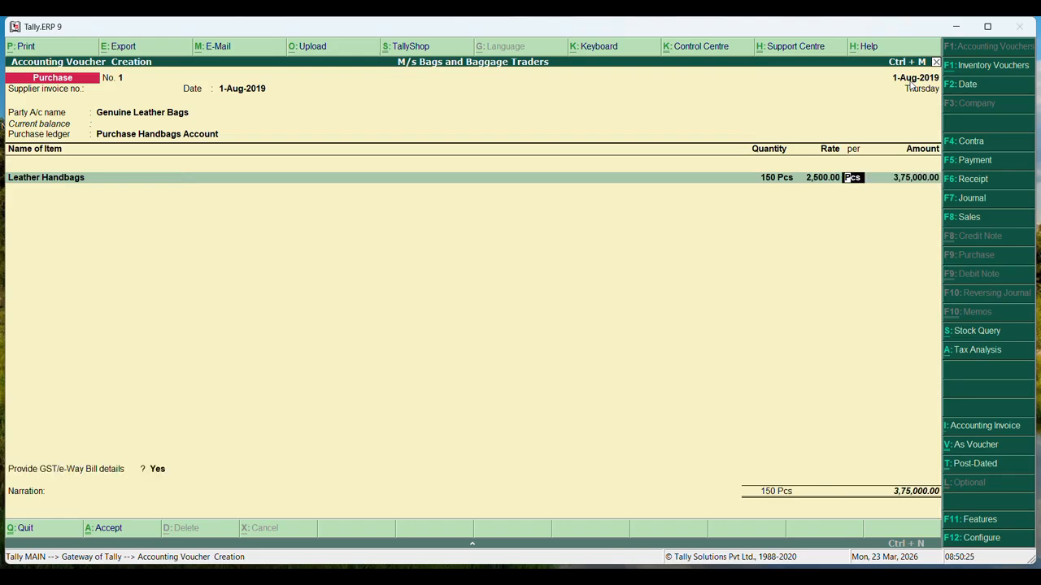
{"action": "key", "text": "Return"}
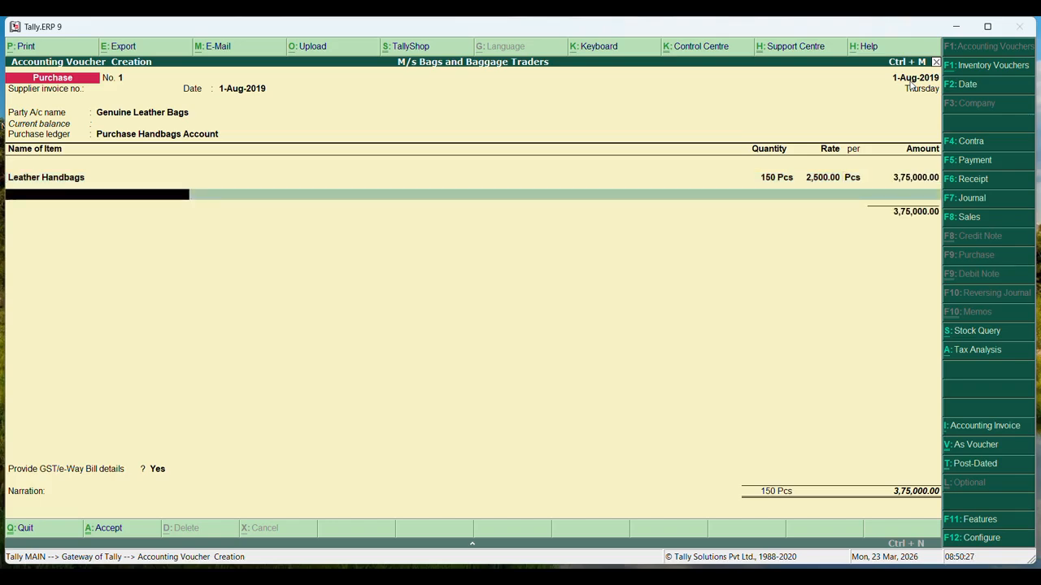
{"action": "key", "text": "Return"}
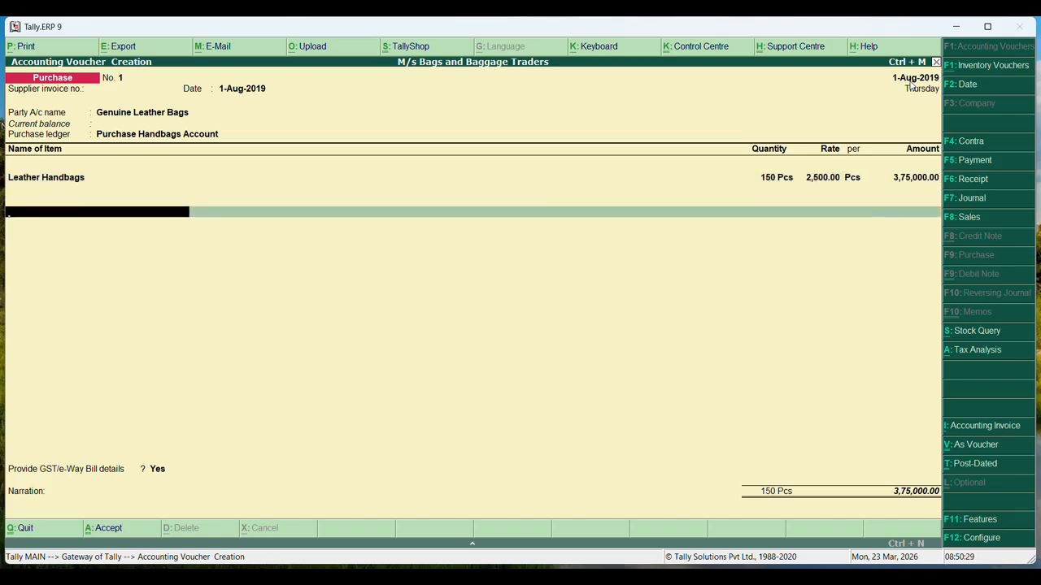
Add CGST A/c and SGST A/c tax lines of 52,500.00 each
{"action": "type", "text": "C"}
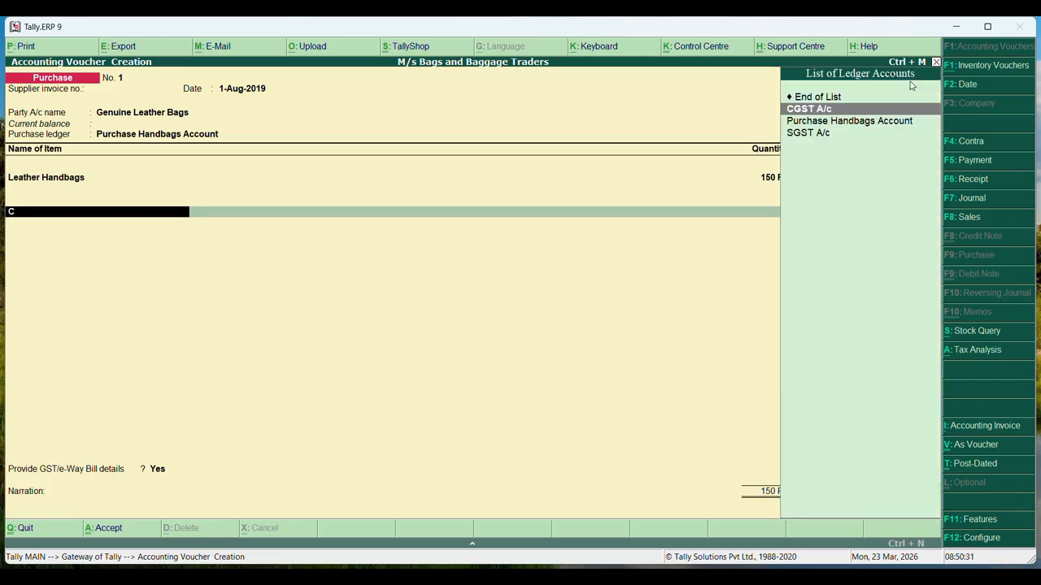
{"action": "key", "text": "Return"}
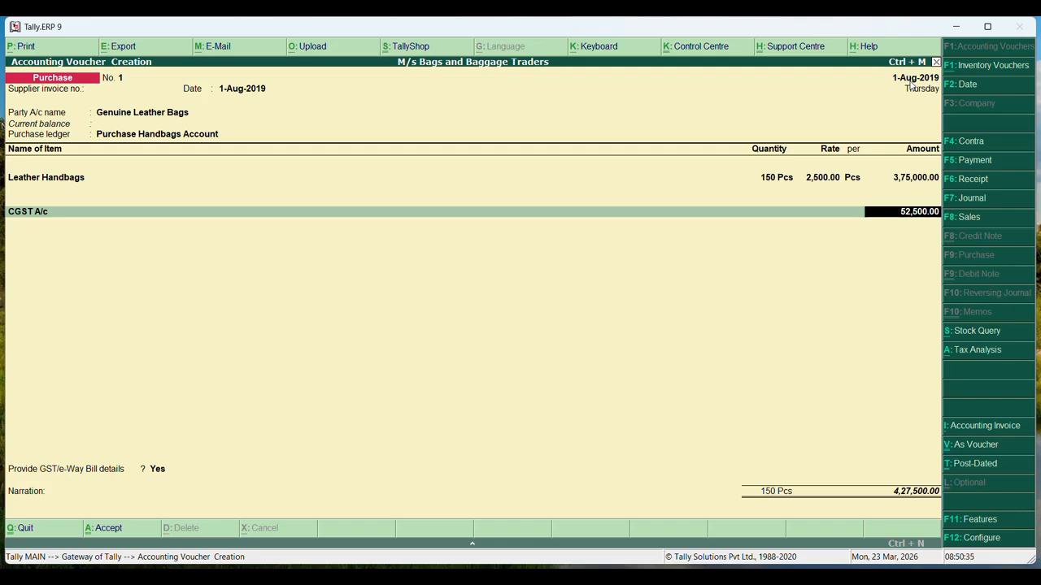
{"action": "key", "text": "Return"}
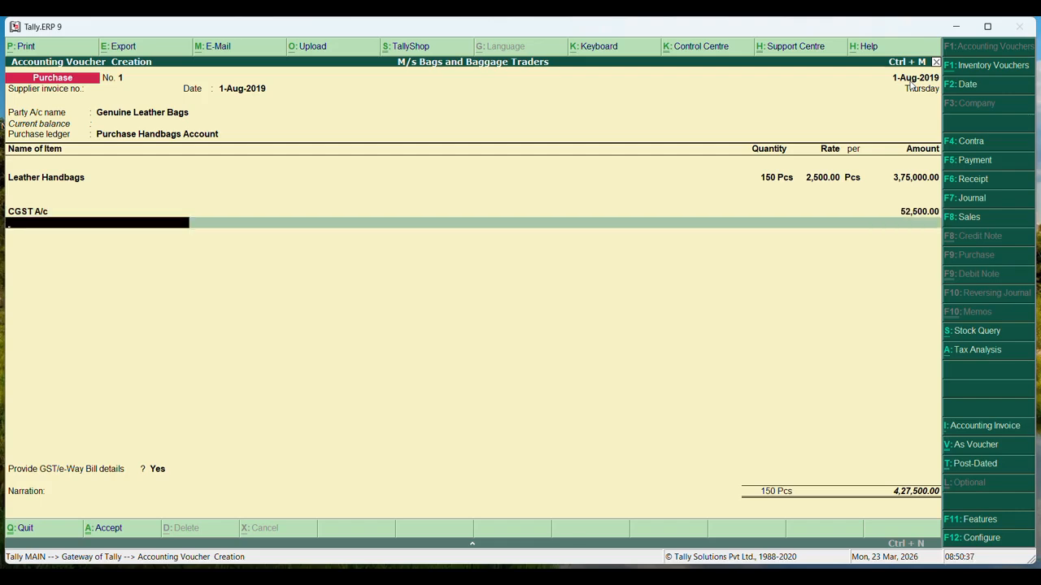
{"action": "type", "text": "S"}
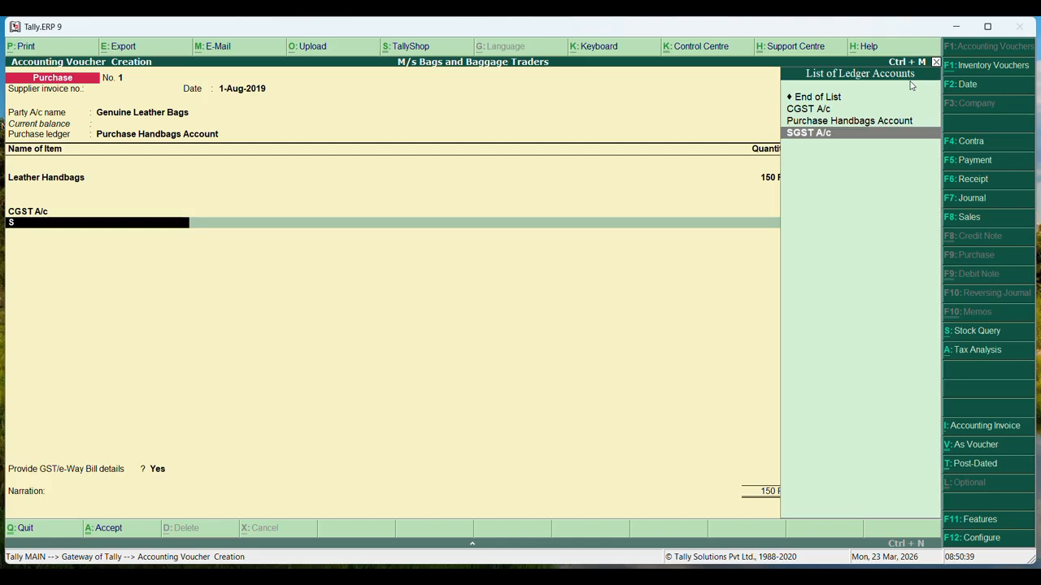
{"action": "key", "text": "Return"}
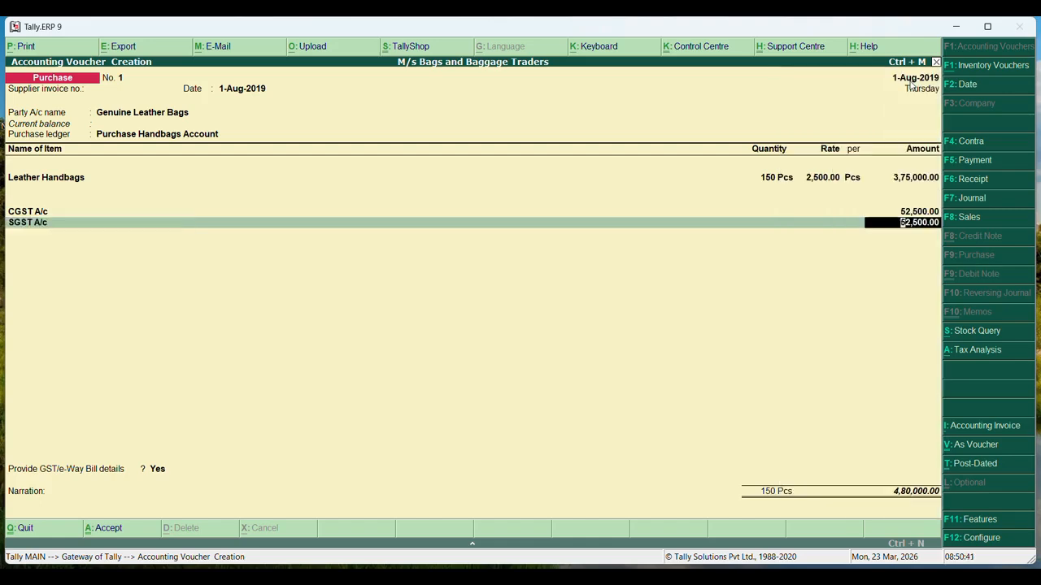
{"action": "key", "text": "Return"}
Confirm the GST/e-Way Bill details and save the 4,80,000.00 purchase voucher
{"action": "key", "text": "Return"}
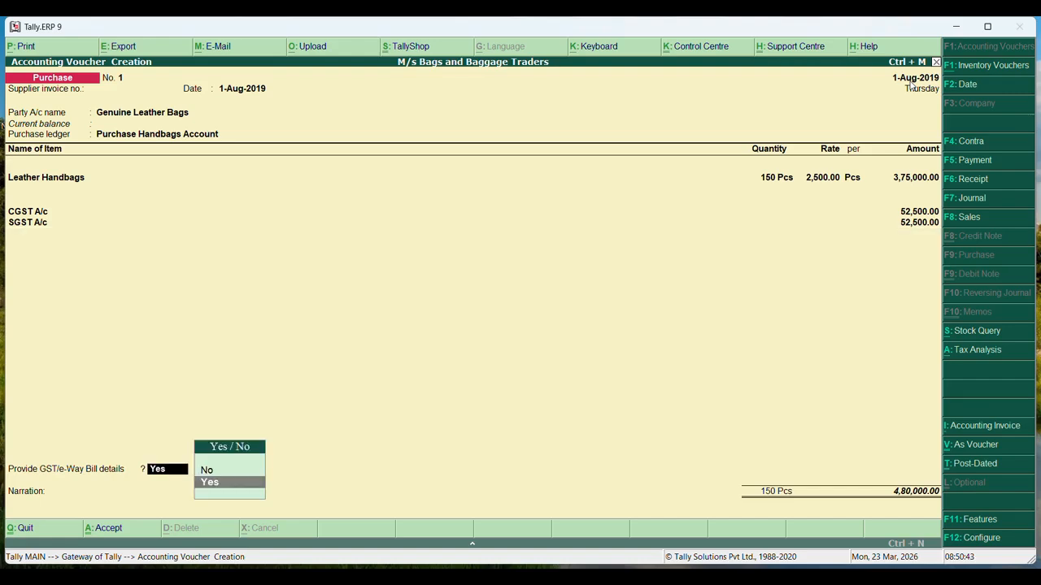
{"action": "key", "text": "Return"}
{"action": "key", "text": "Return"}
{"action": "key", "text": "Return"}
{"action": "key", "text": "Return"}
{"action": "key", "text": "Return"}
{"action": "key", "text": "Return"}
{"action": "key", "text": "Return"}
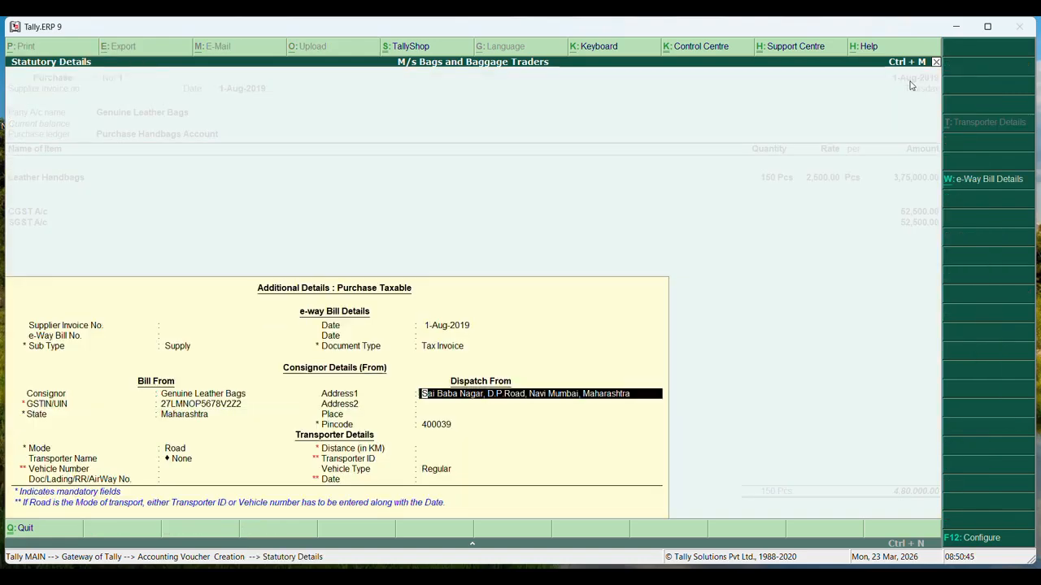
{"action": "key", "text": "Return"}
{"action": "key", "text": "Return"}
{"action": "key", "text": "Return"}
{"action": "key", "text": "Return"}
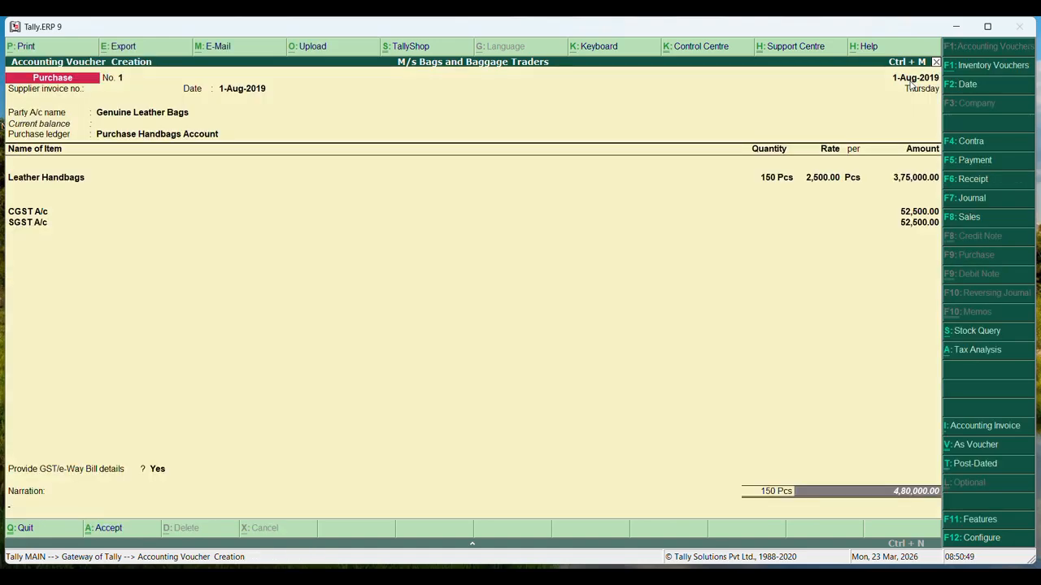
{"action": "key", "text": "Return"}
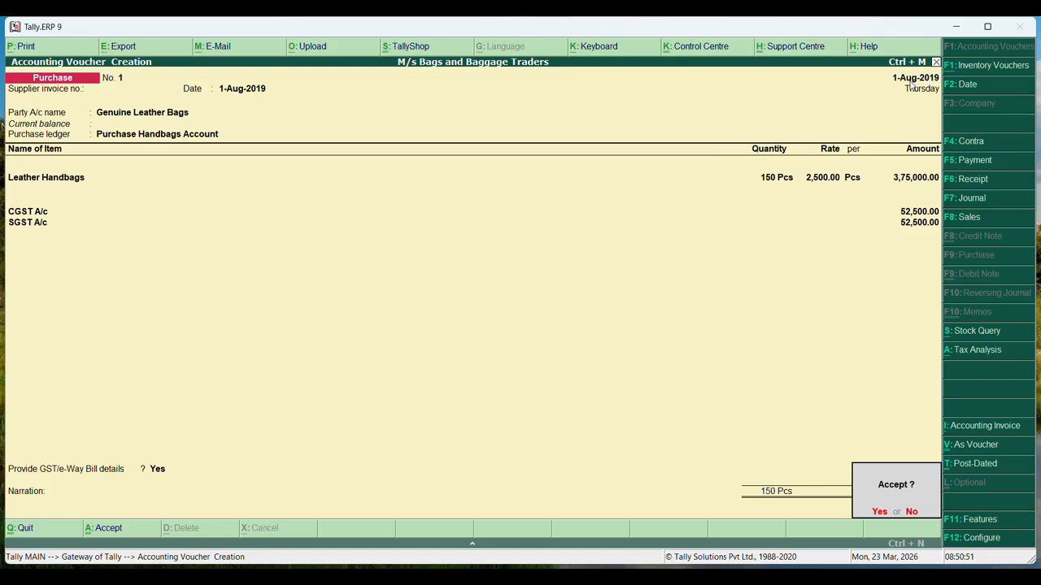
{"action": "key", "text": "Return"}
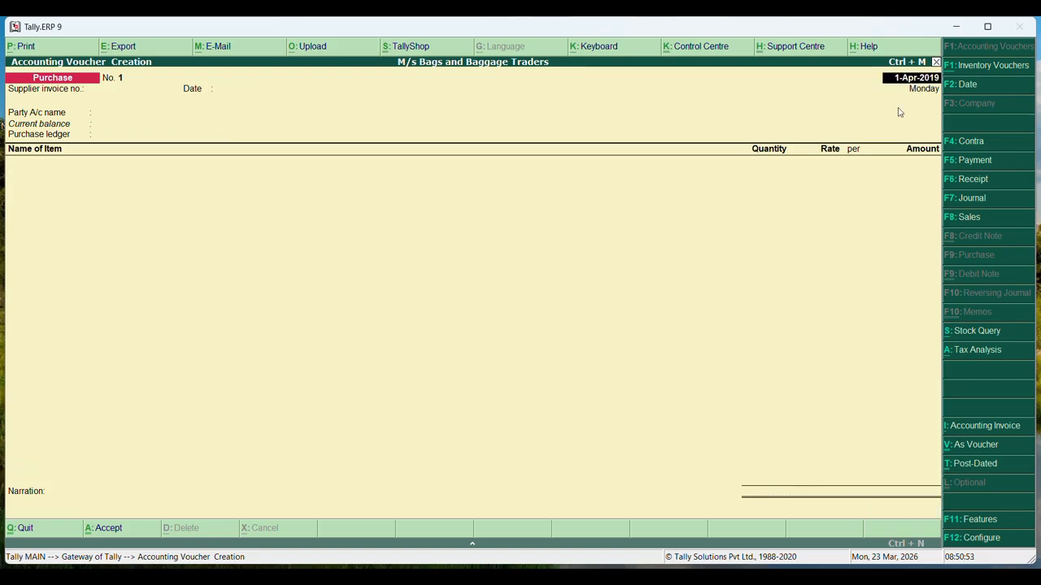
{"action": "key", "text": "alt+Tab"}
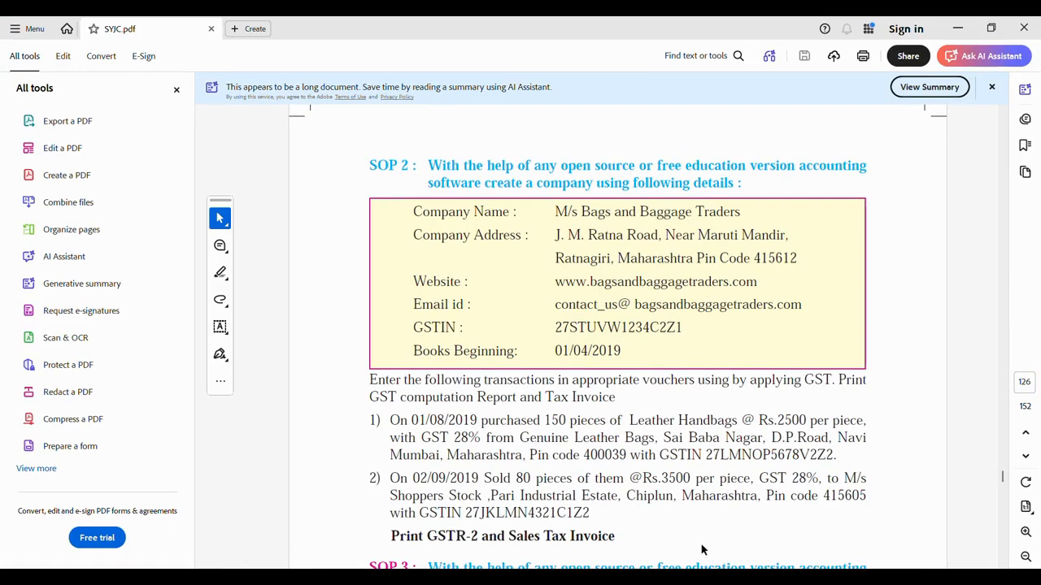
{"action": "mouse_move", "coordinate": [736, 577]}
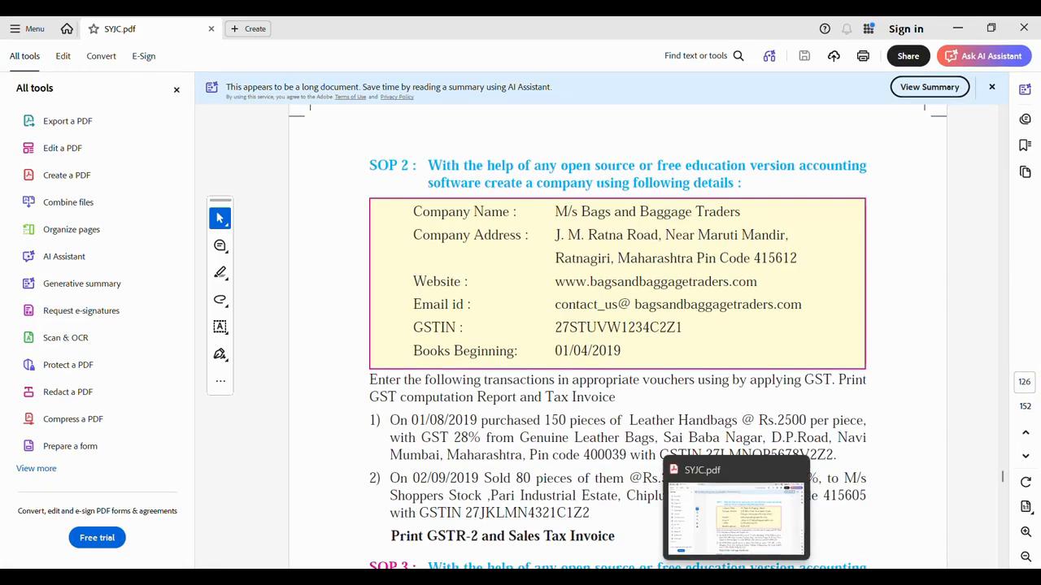
{"action": "left_click", "coordinate": [736, 578]}
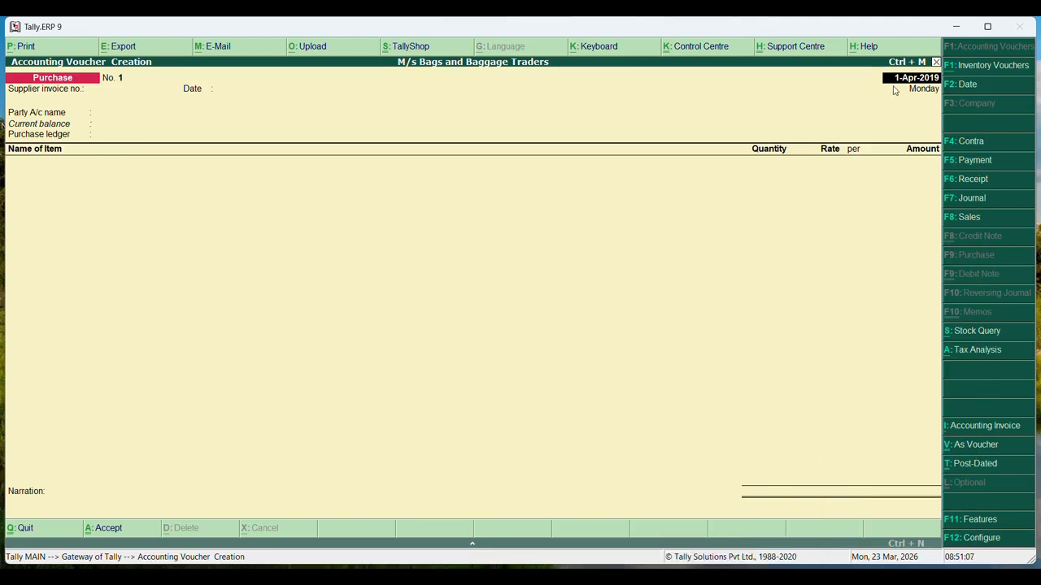
Switch to a Sales voucher dated 1-Sep-2019 with M/s Shoppers Stock as the party
{"action": "left_click", "coordinate": [973, 219]}
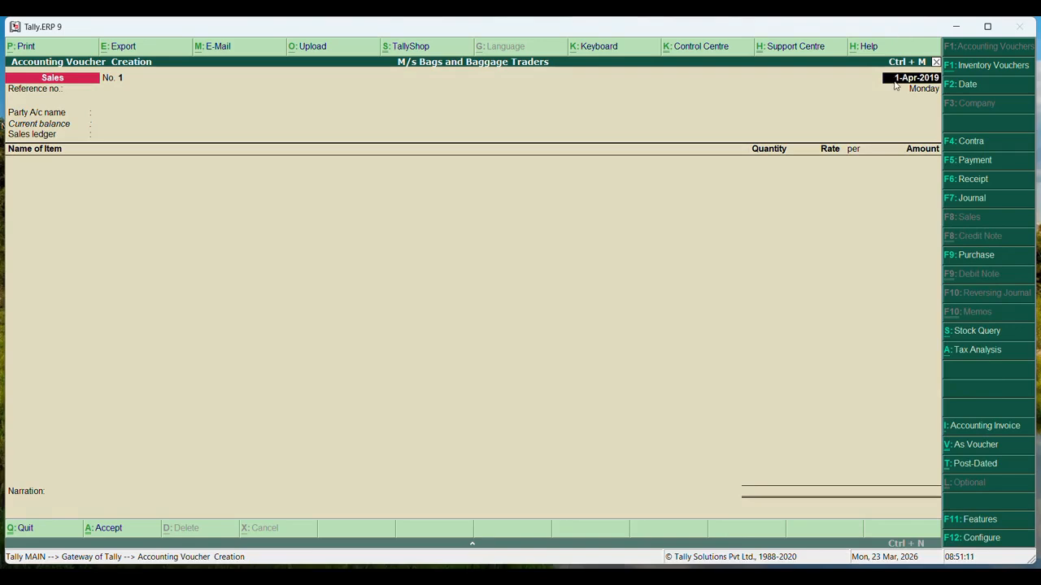
{"action": "type", "text": "1-9-2019"}
{"action": "key", "text": "Return"}
{"action": "key", "text": "Return"}
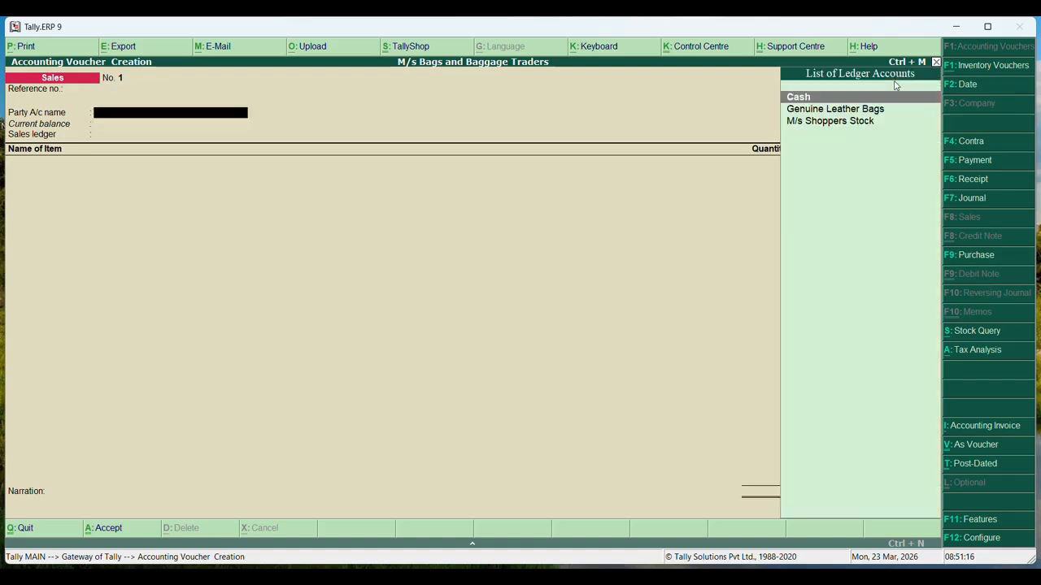
{"action": "key", "text": "Down"}
{"action": "key", "text": "Down"}
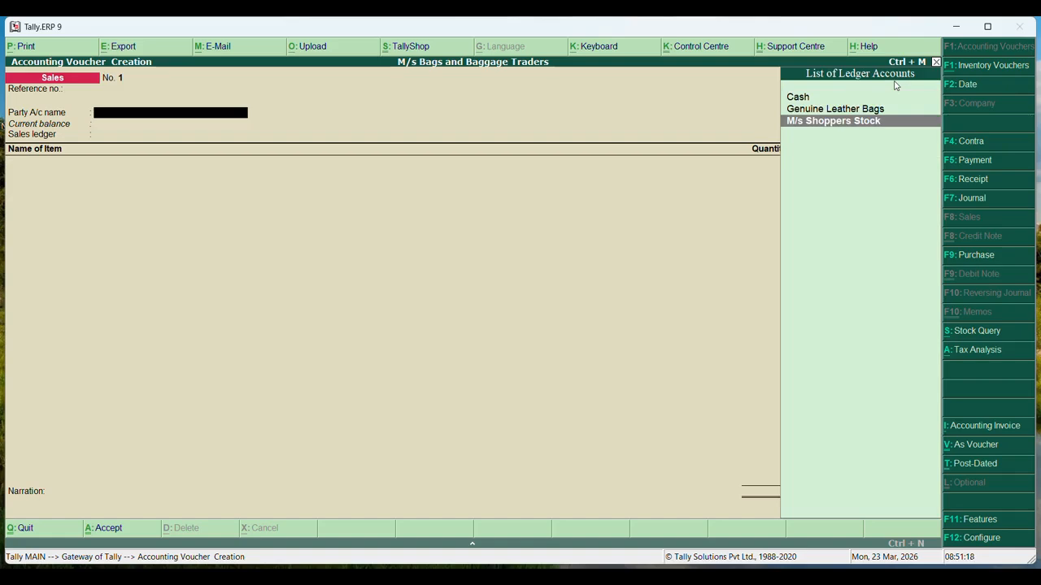
{"action": "key", "text": "Return"}
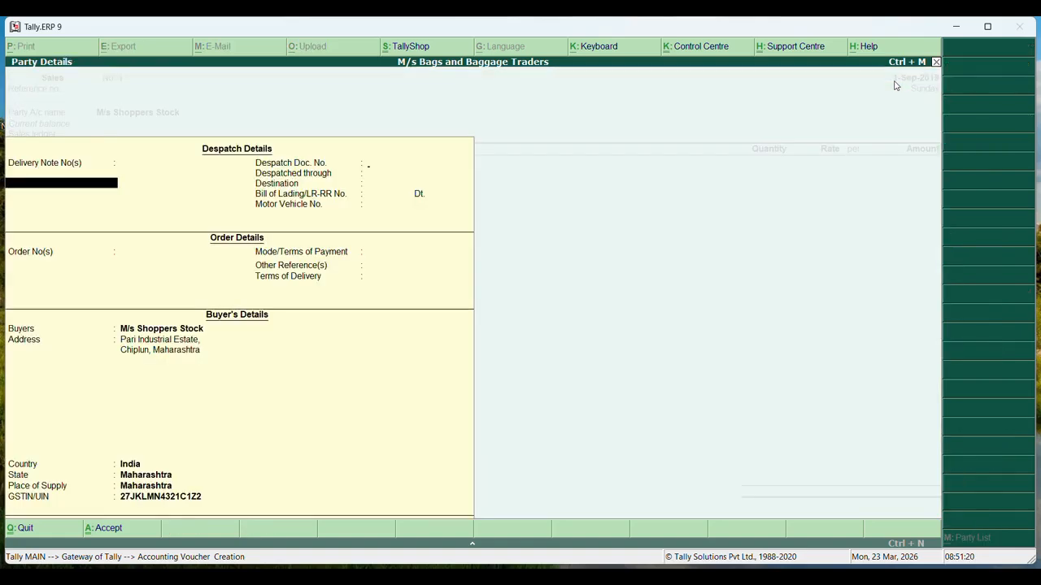
{"action": "key", "text": "Return"}
{"action": "key", "text": "Return"}
{"action": "key", "text": "Return"}
{"action": "key", "text": "Return"}
{"action": "key", "text": "Return"}
{"action": "key", "text": "Return"}
{"action": "key", "text": "Return"}
{"action": "key", "text": "Return"}
{"action": "key", "text": "Return"}
{"action": "key", "text": "Return"}
{"action": "key", "text": "Return"}
{"action": "key", "text": "Return"}
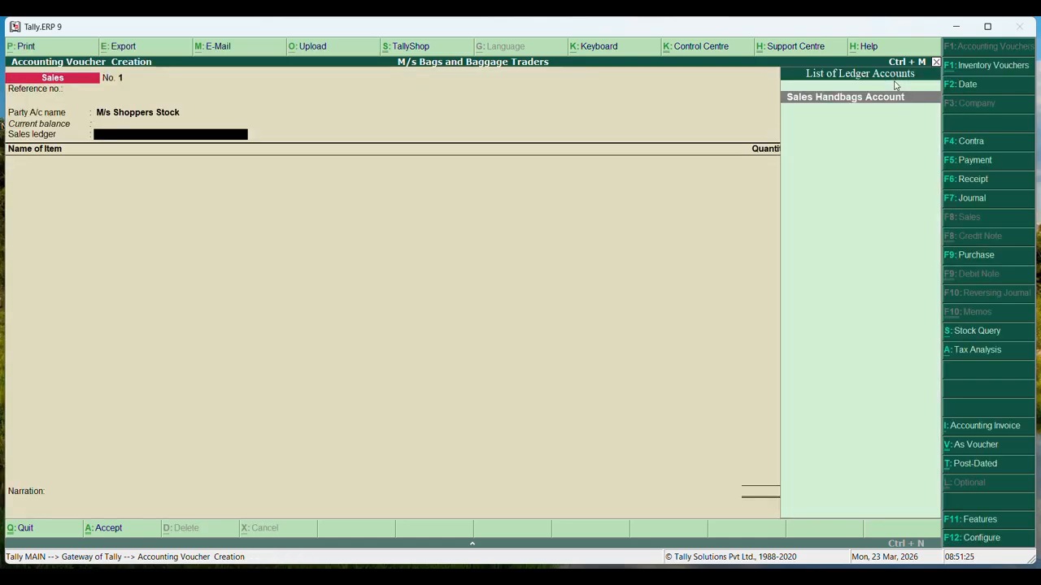
Under Sales Handbags Account, sell 80 Leather Handbags at 3,500 per piece
{"action": "key", "text": "Return"}
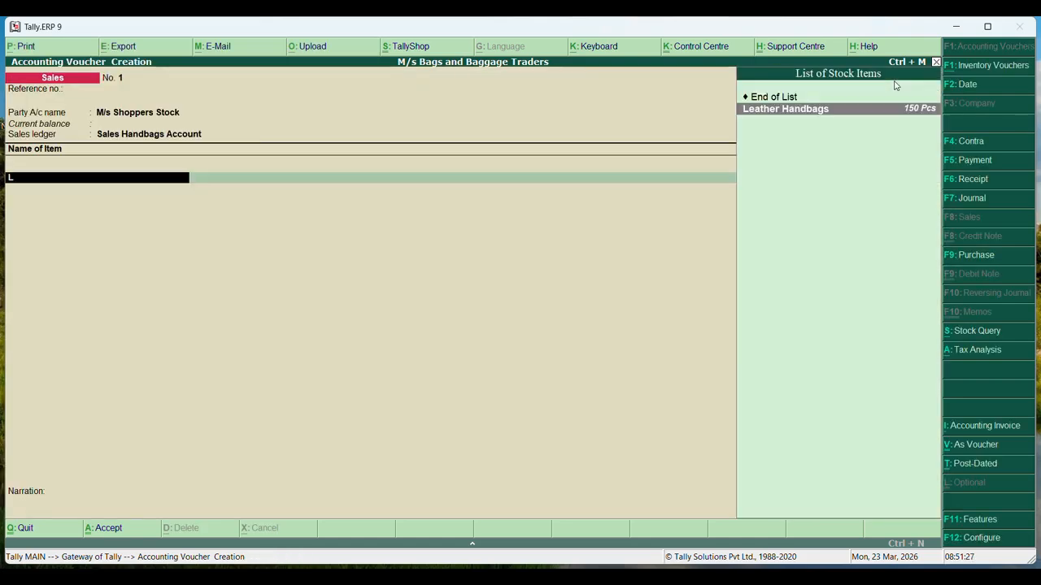
{"action": "key", "text": "Return"}
{"action": "type", "text": "80"}
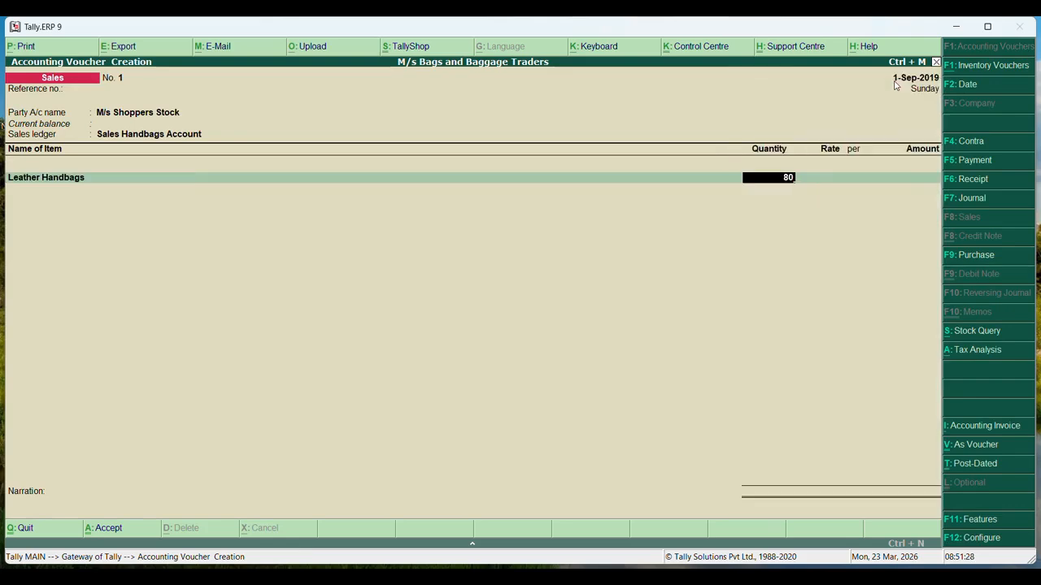
{"action": "key", "text": "Return"}
{"action": "type", "text": "3500"}
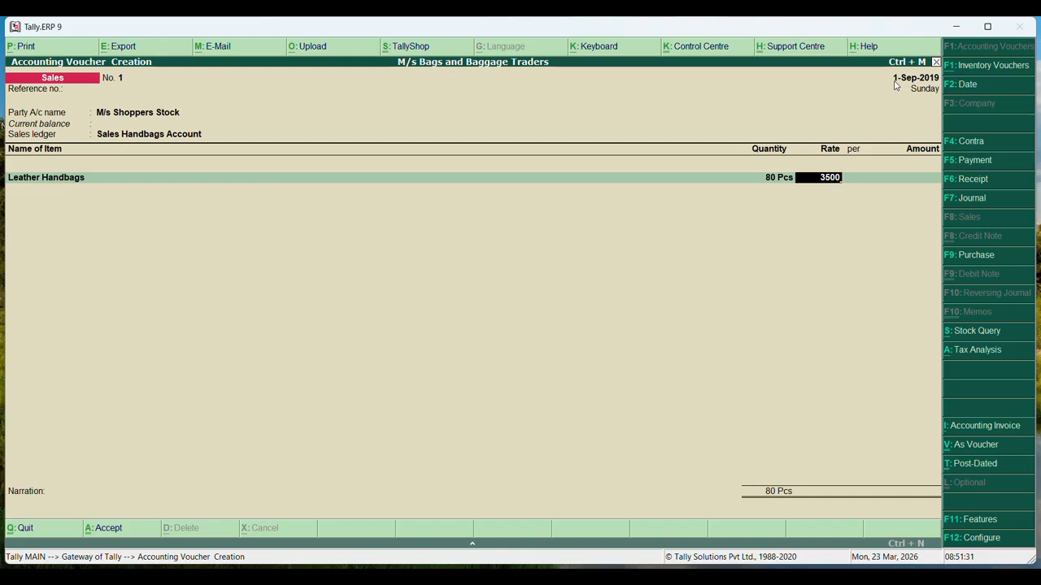
{"action": "key", "text": "Return"}
{"action": "key", "text": "Return"}
{"action": "key", "text": "Return"}
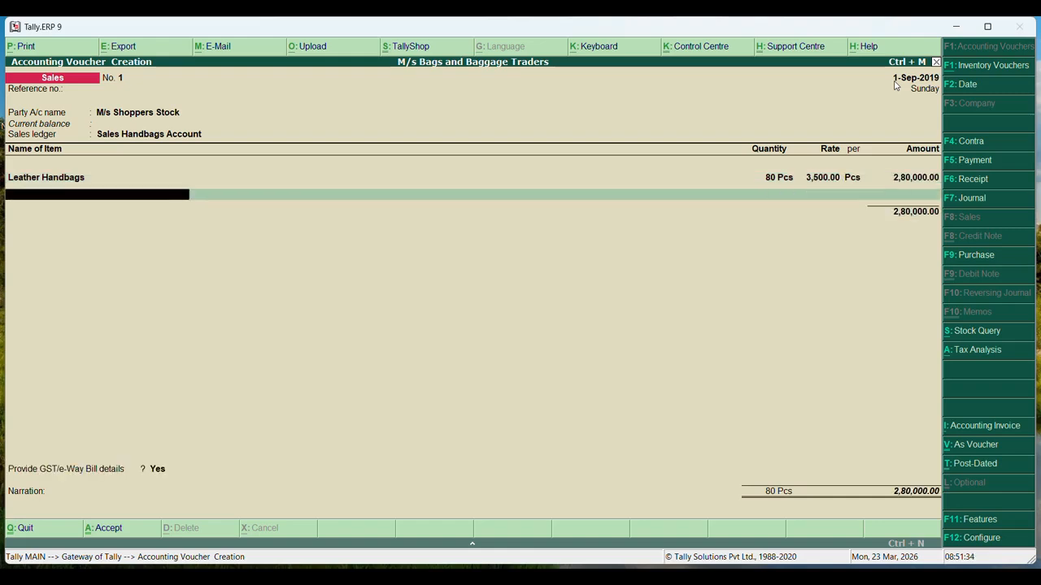
{"action": "key", "text": "Return"}
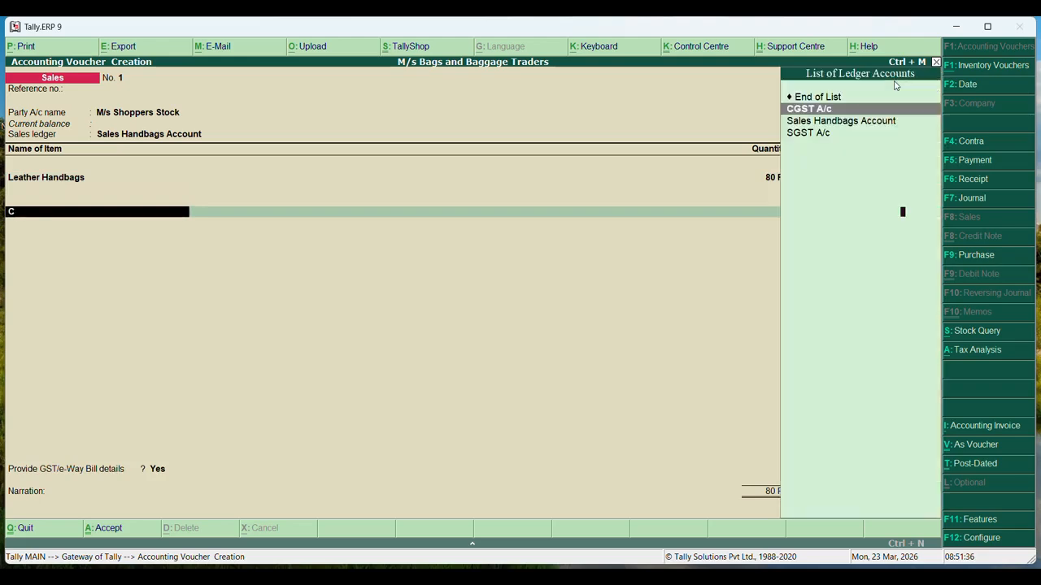
Add CGST and SGST of 39,200.00 each, fill the e-Way Bill details, and show the tax analysis
{"action": "key", "text": "Return"}
{"action": "key", "text": "Return"}
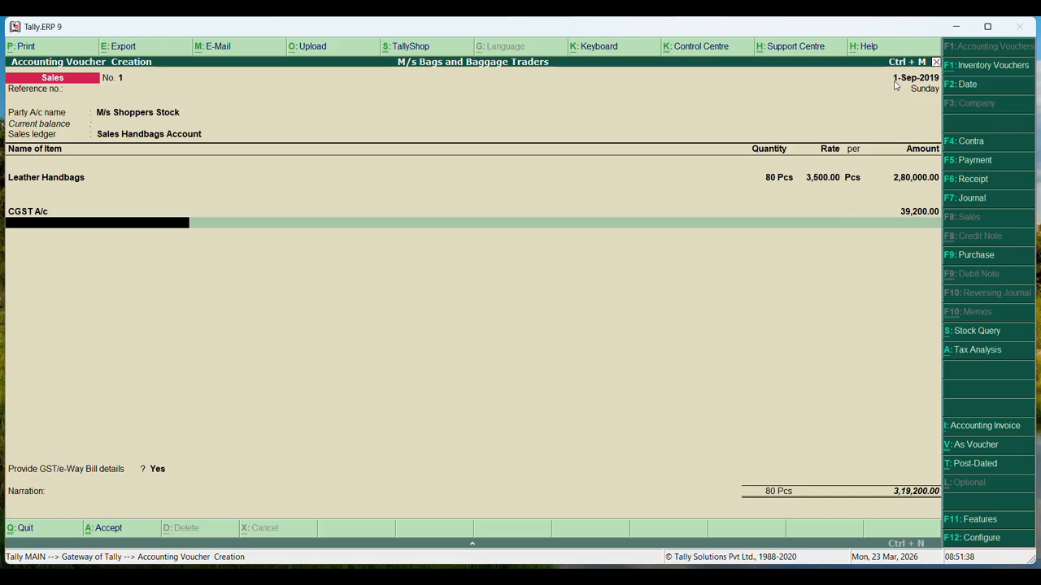
{"action": "type", "text": "SG"}
{"action": "key", "text": "Return"}
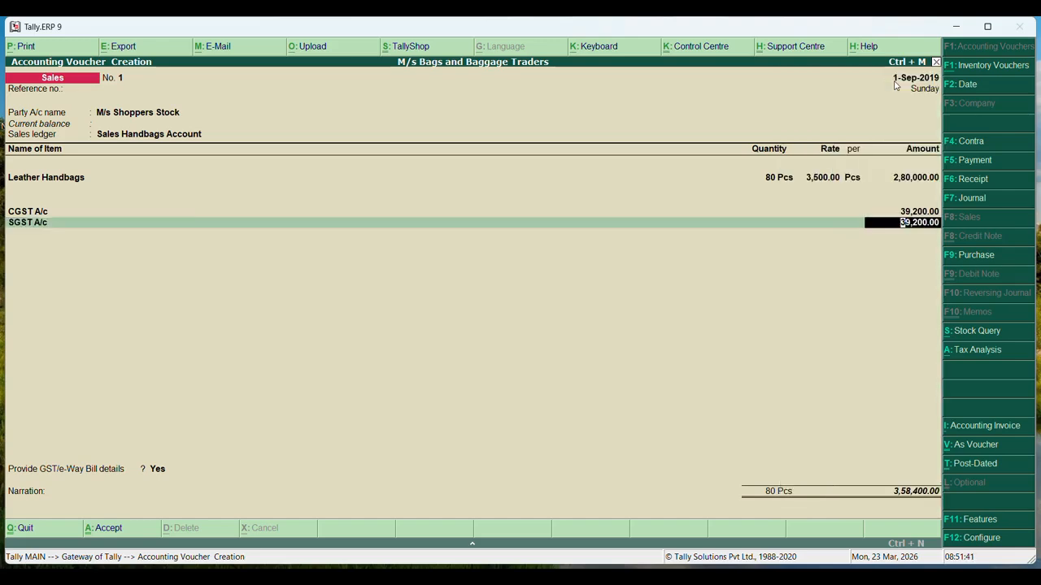
{"action": "key", "text": "Return"}
{"action": "key", "text": "Return"}
{"action": "key", "text": "Return"}
{"action": "key", "text": "Return"}
{"action": "key", "text": "Return"}
{"action": "key", "text": "Return"}
{"action": "key", "text": "Return"}
{"action": "key", "text": "Return"}
{"action": "key", "text": "Return"}
{"action": "key", "text": "Return"}
{"action": "key", "text": "Return"}
{"action": "key", "text": "Return"}
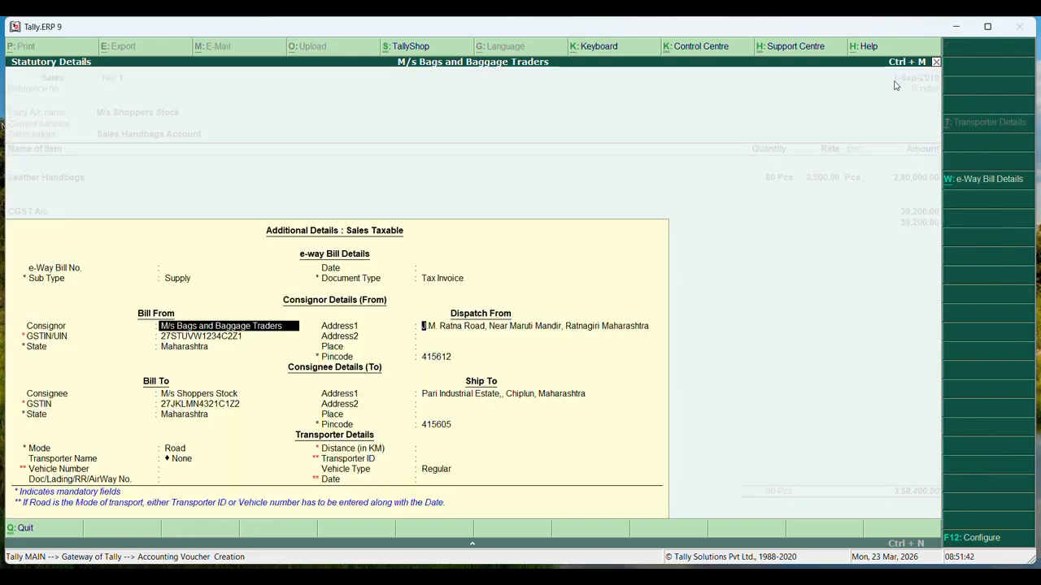
{"action": "key", "text": "Return"}
{"action": "key", "text": "Return"}
{"action": "key", "text": "Return"}
{"action": "key", "text": "Return"}
{"action": "key", "text": "Return"}
{"action": "key", "text": "Return"}
{"action": "key", "text": "Return"}
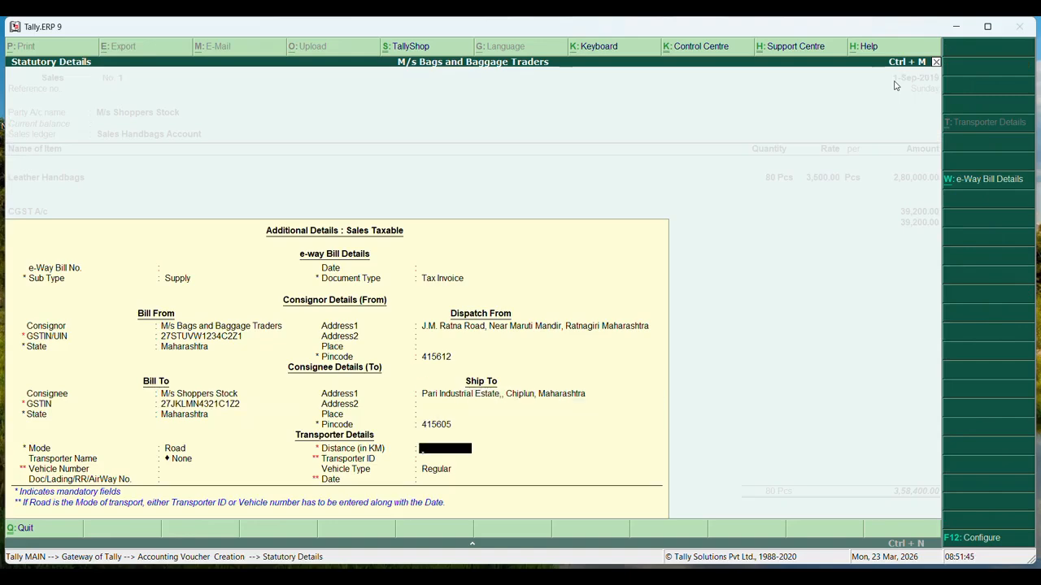
{"action": "key", "text": "Return"}
{"action": "key", "text": "Return"}
{"action": "key", "text": "Return"}
{"action": "key", "text": "Return"}
{"action": "key", "text": "Return"}
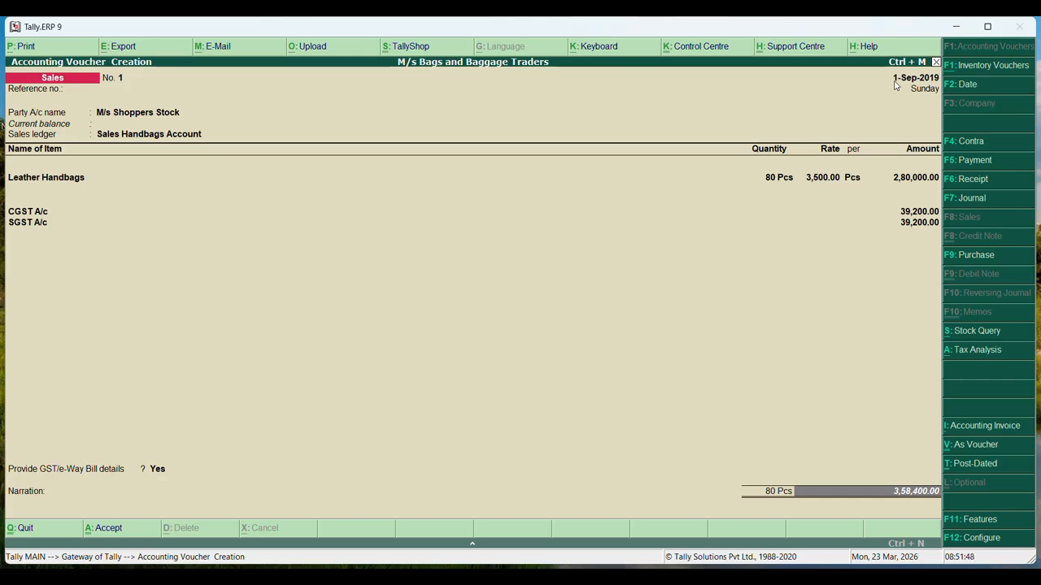
{"action": "left_click", "coordinate": [972, 351]}
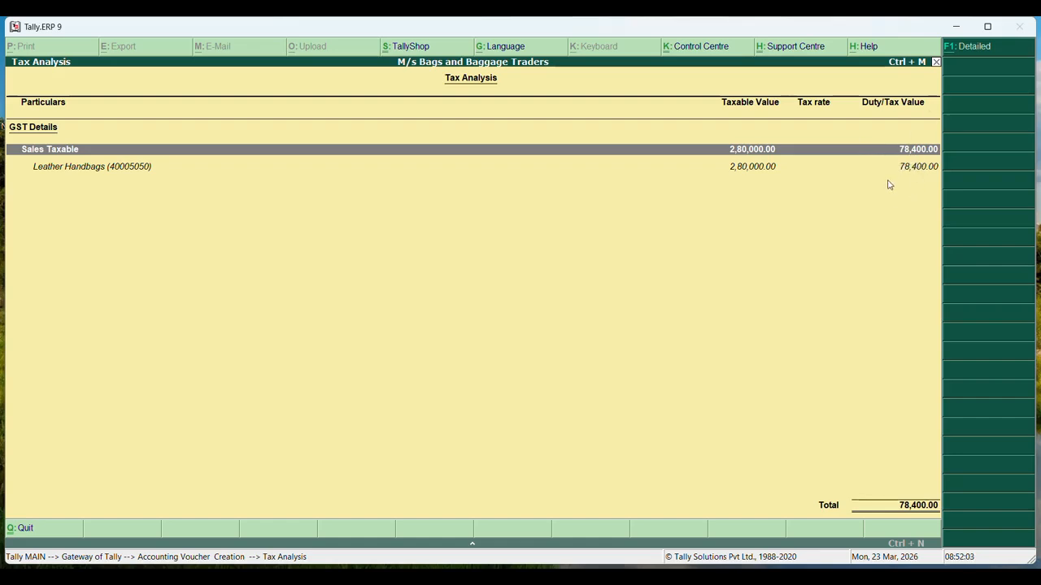
Review the sale's GST tax analysis twice and return to the voucher
{"action": "key", "text": "Escape"}
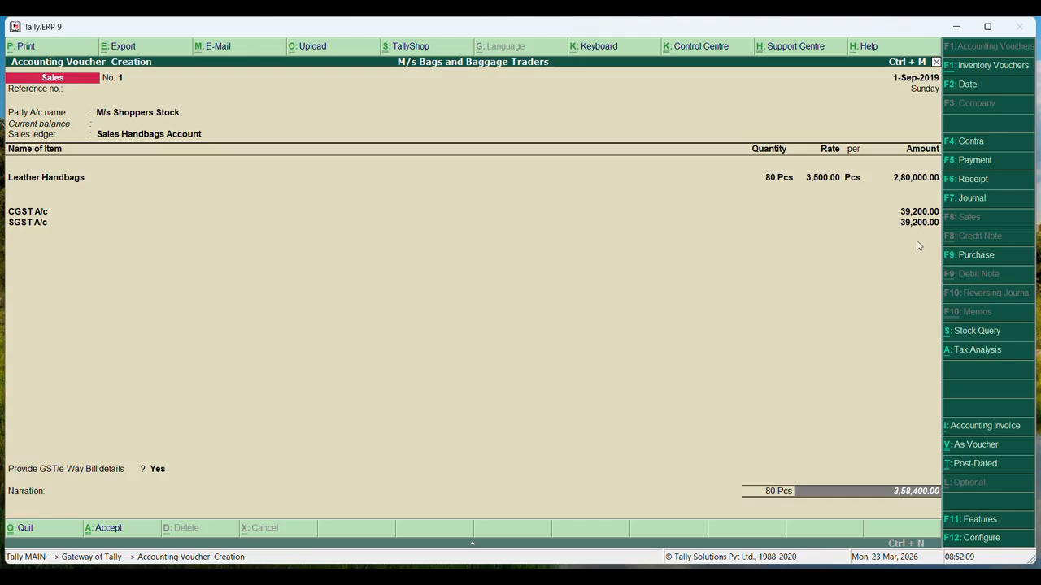
{"action": "left_click", "coordinate": [984, 351]}
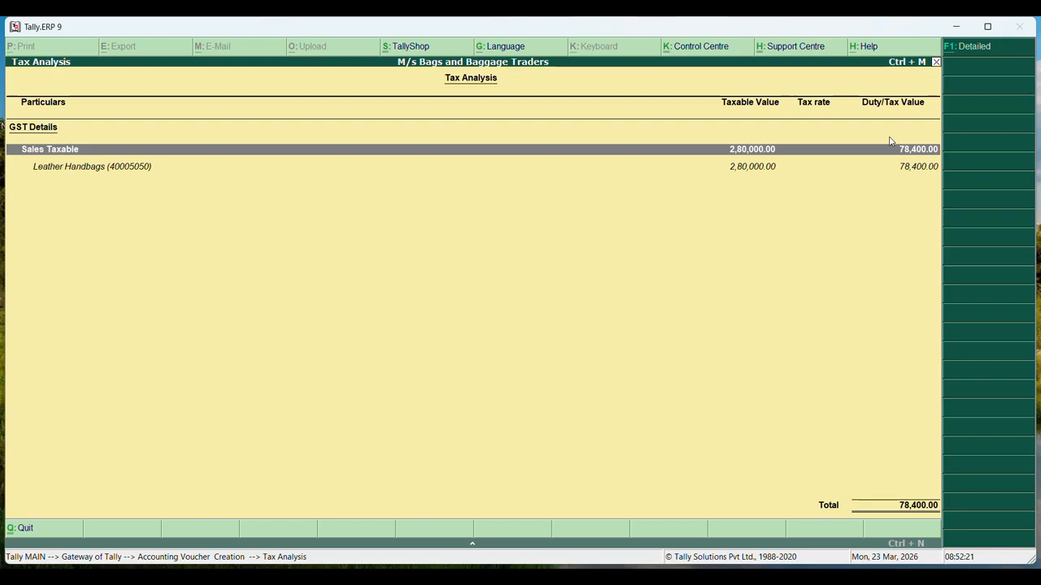
{"action": "key", "text": "Escape"}
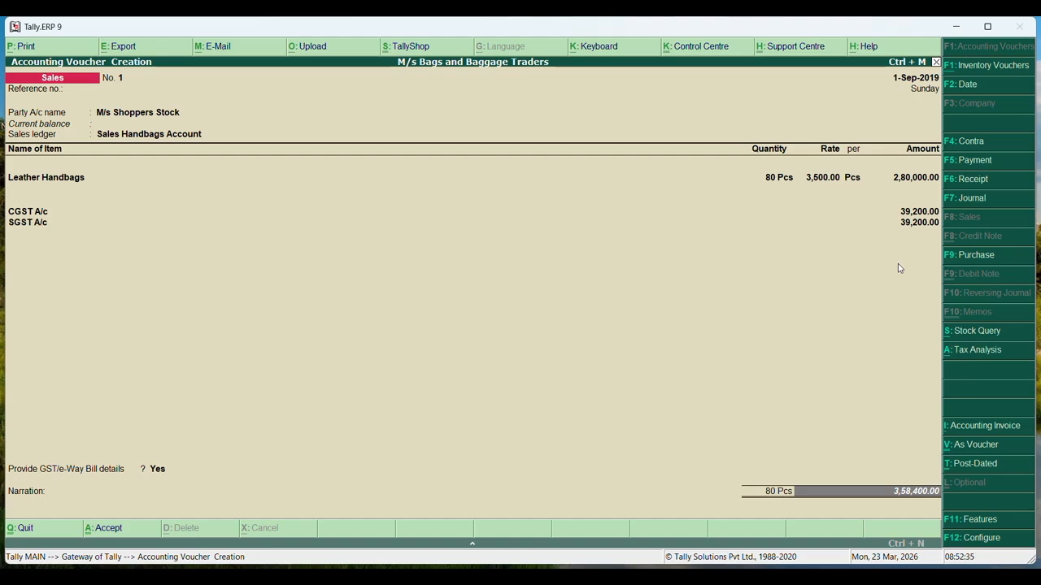
Save the 3,58,400.00 sales voucher past the e-Way Bill warning and bring up SYJC.pdf
{"action": "key", "text": "Return"}
{"action": "key", "text": "Return"}
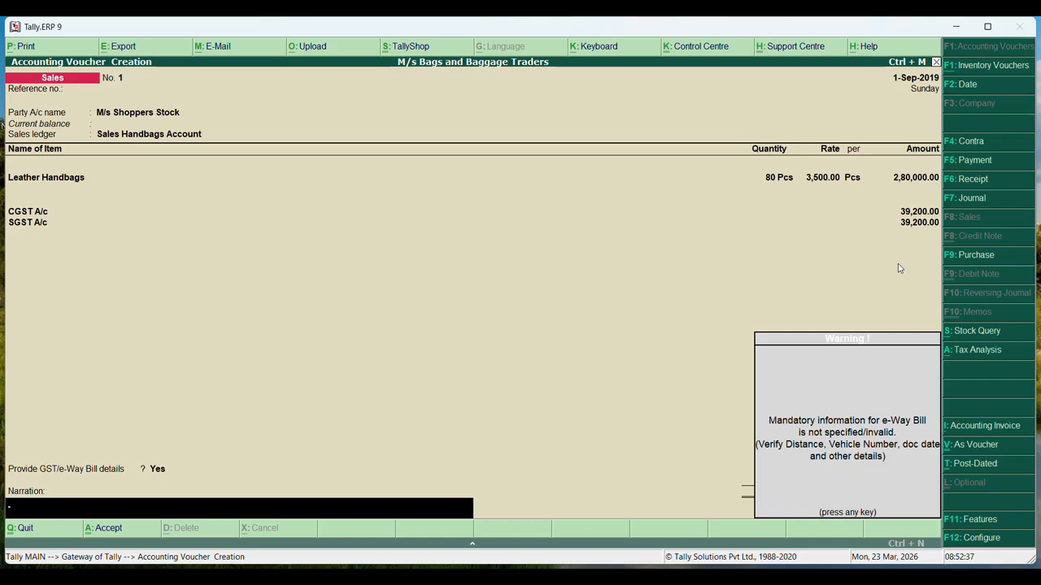
{"action": "key", "text": "Return"}
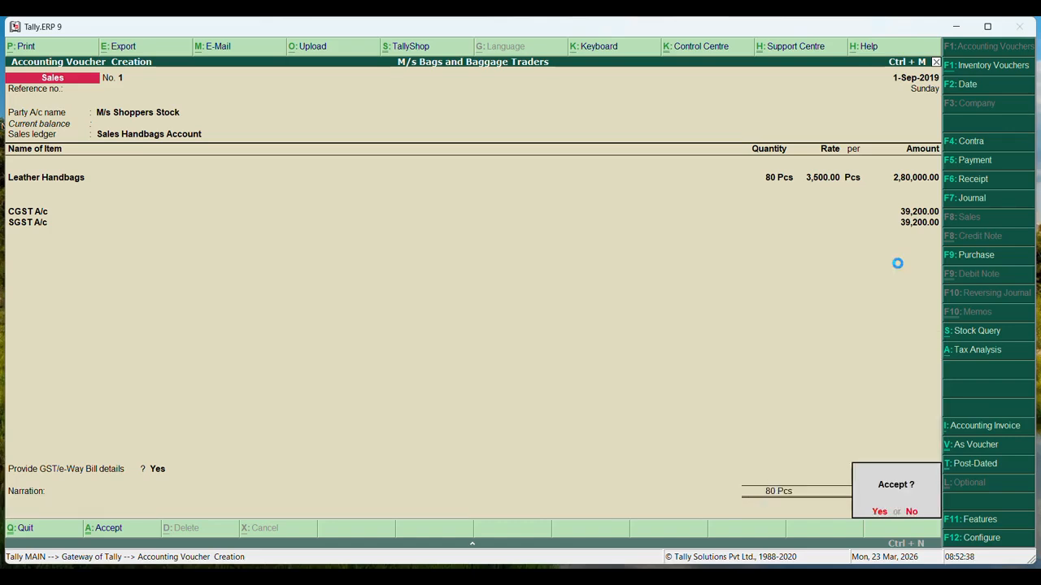
{"action": "key", "text": "Return"}
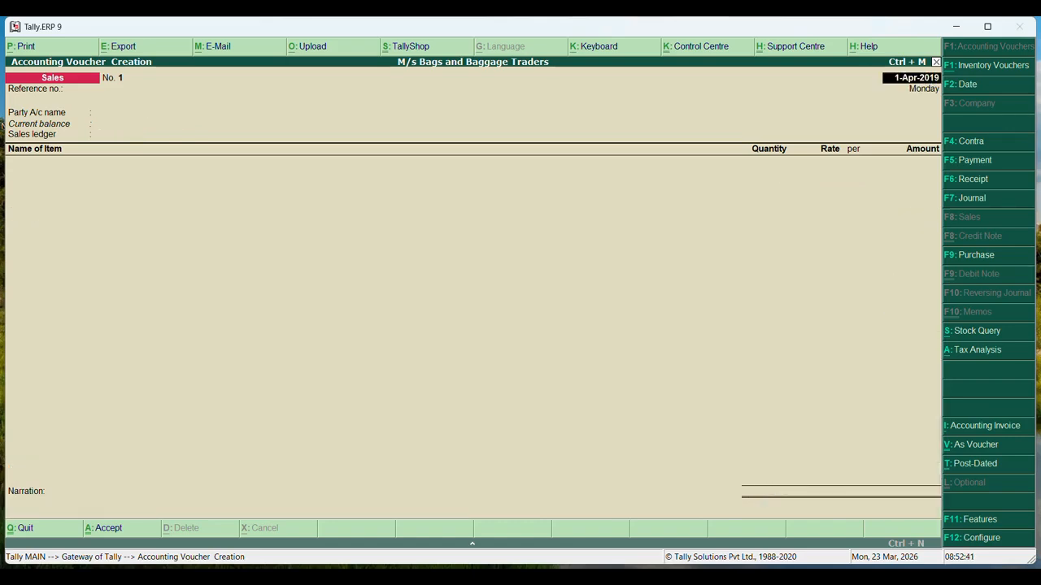
{"action": "left_click", "coordinate": [737, 579]}
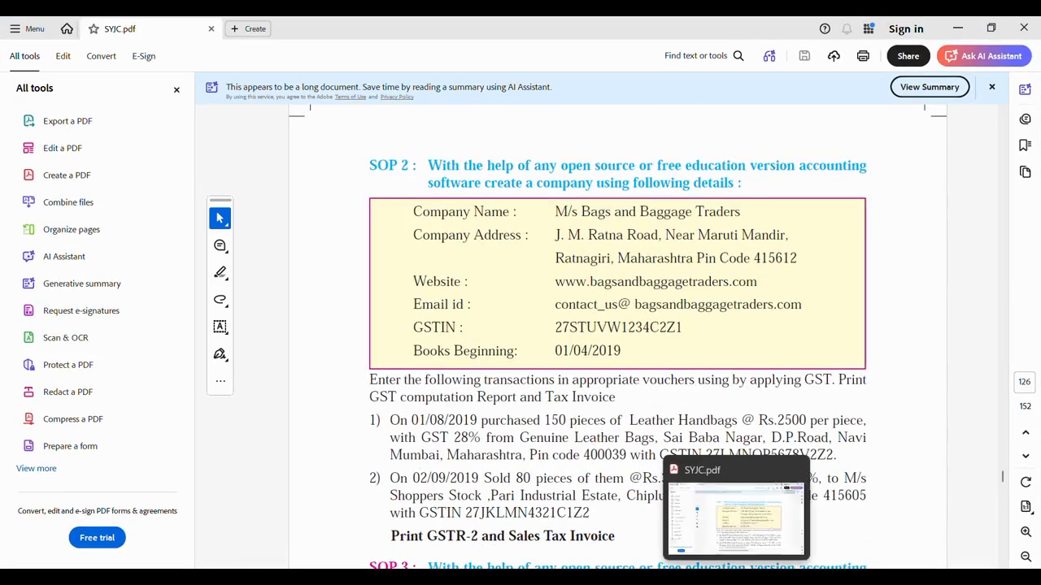
Back in Tally, quit the blank sales voucher to reach the Gateway of Tally
{"action": "left_click", "coordinate": [737, 579]}
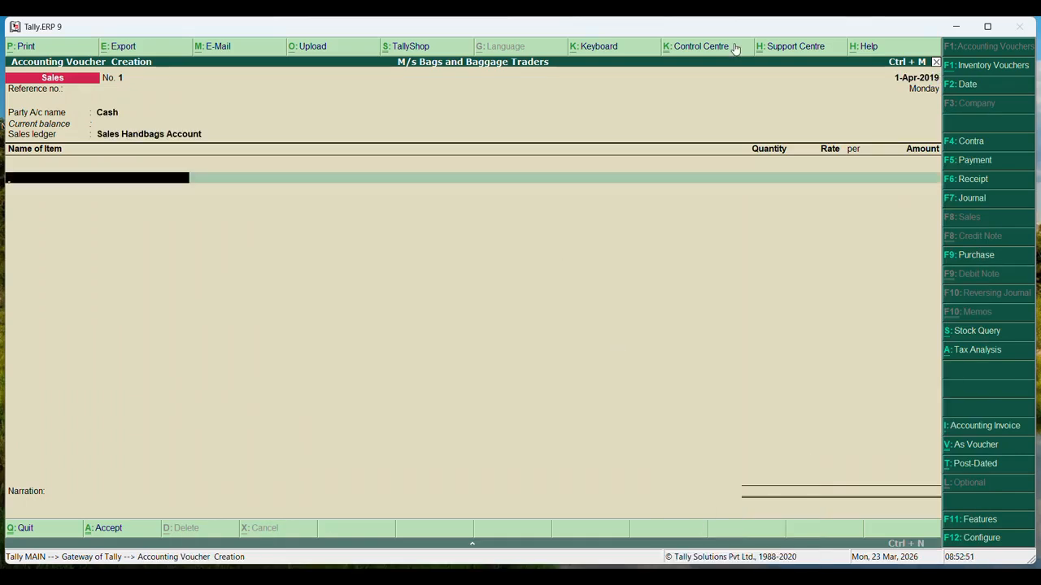
{"action": "key", "text": "Escape"}
{"action": "key", "text": "y"}
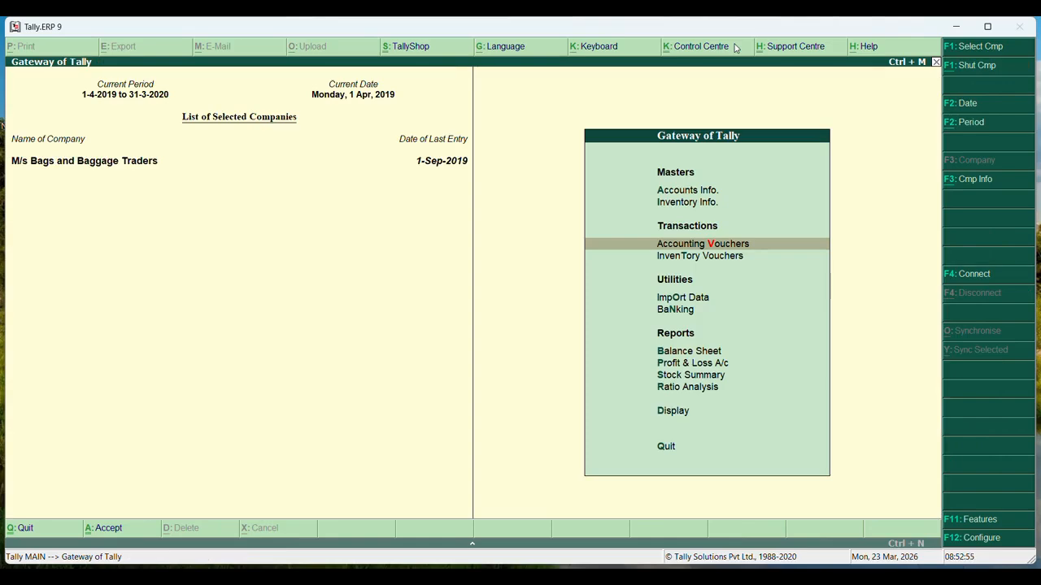
{"action": "key", "text": "Down"}
Open the Day Book from the Display menu
{"action": "key", "text": "Up"}
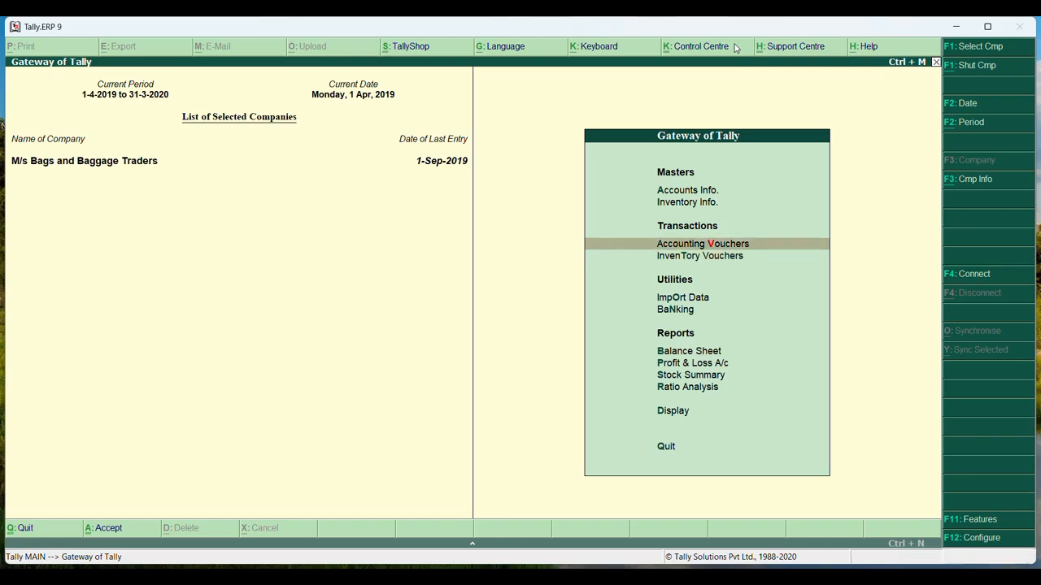
{"action": "key", "text": "Down"}
{"action": "key", "text": "Down"}
{"action": "key", "text": "Down"}
{"action": "key", "text": "Down"}
{"action": "key", "text": "Down"}
{"action": "key", "text": "Down"}
{"action": "key", "text": "Down"}
{"action": "key", "text": "Down"}
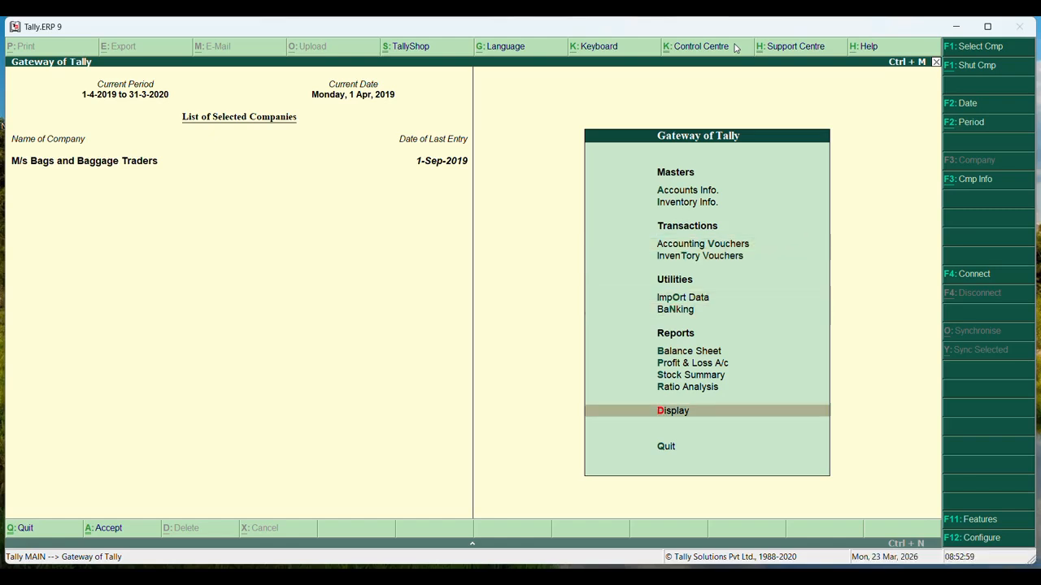
{"action": "key", "text": "Return"}
{"action": "key", "text": "Down"}
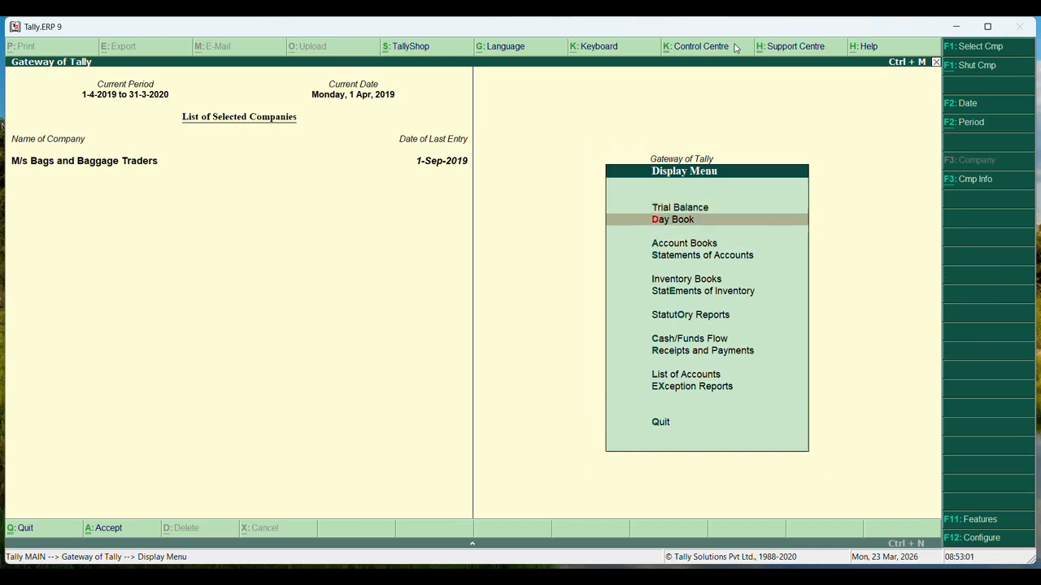
{"action": "key", "text": "Return"}
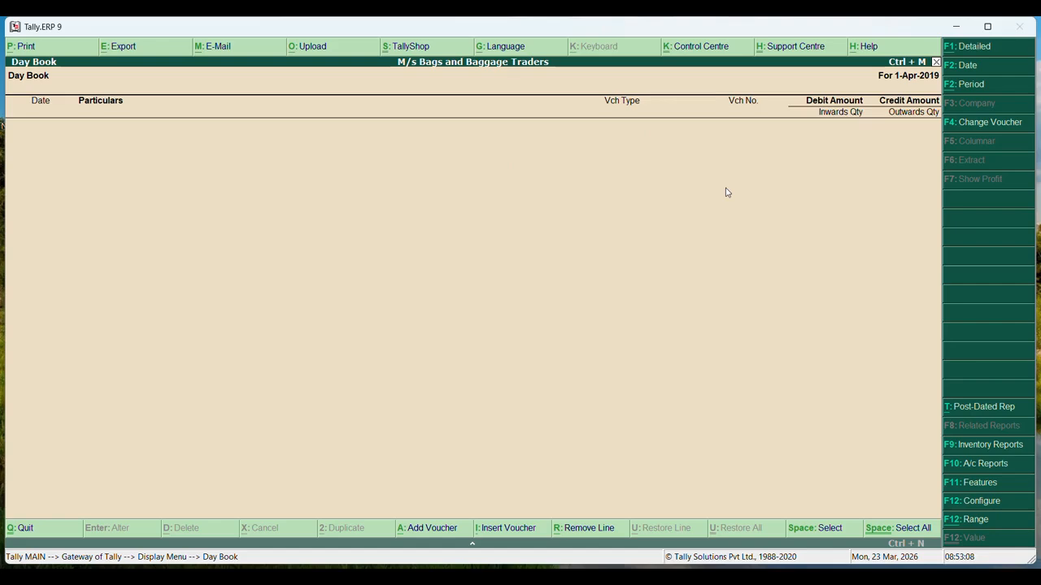
Change the Day Book period and open the M/s Shoppers Stock sales voucher for alteration
{"action": "key", "text": "alt+F2"}
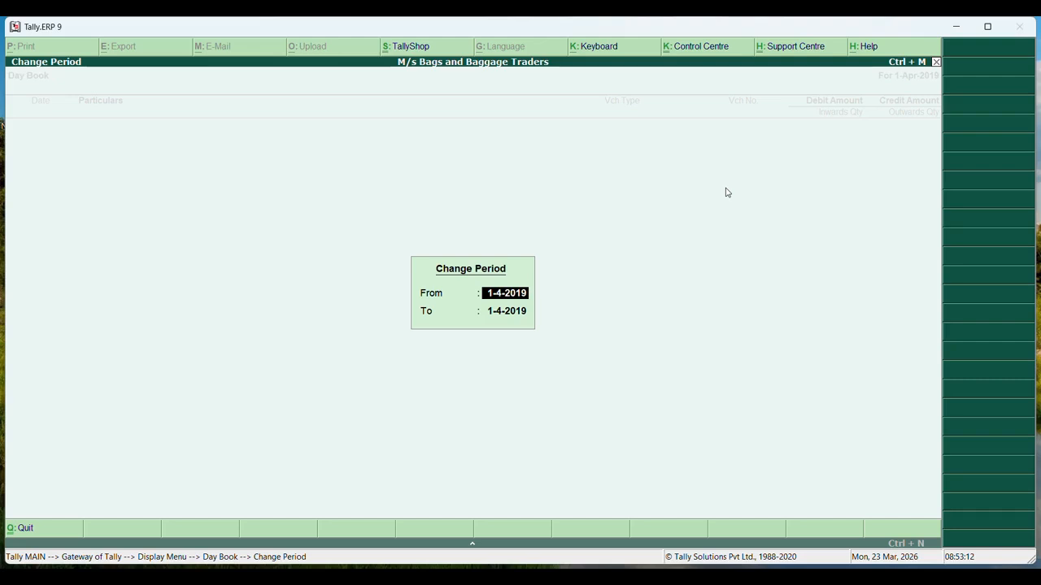
{"action": "key", "text": "Return"}
{"action": "type", "text": "1-"}
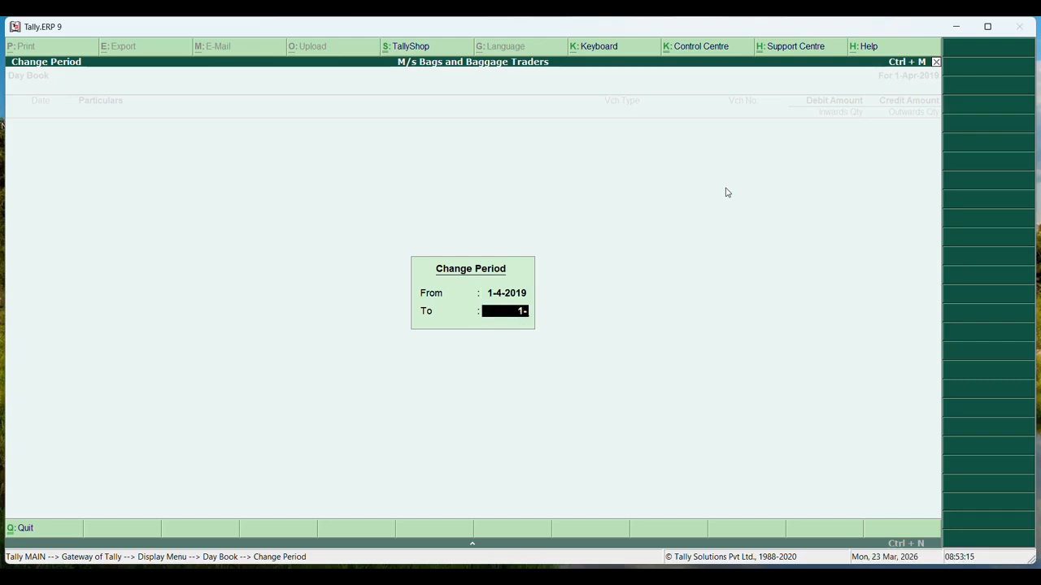
{"action": "type", "text": "4-200"}
{"action": "type", "text": "0"}
{"action": "key", "text": "Return"}
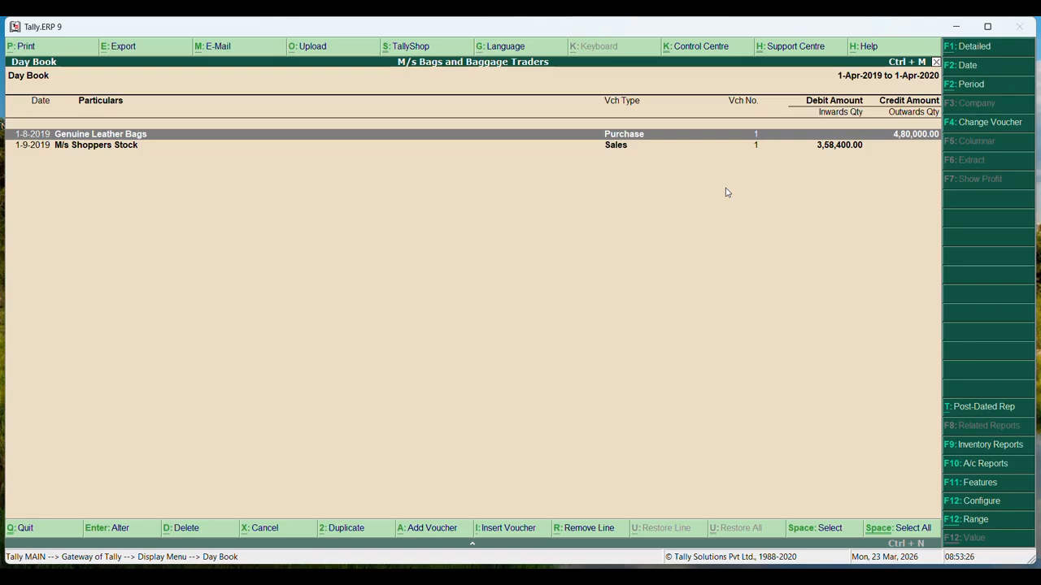
{"action": "key", "text": "Down"}
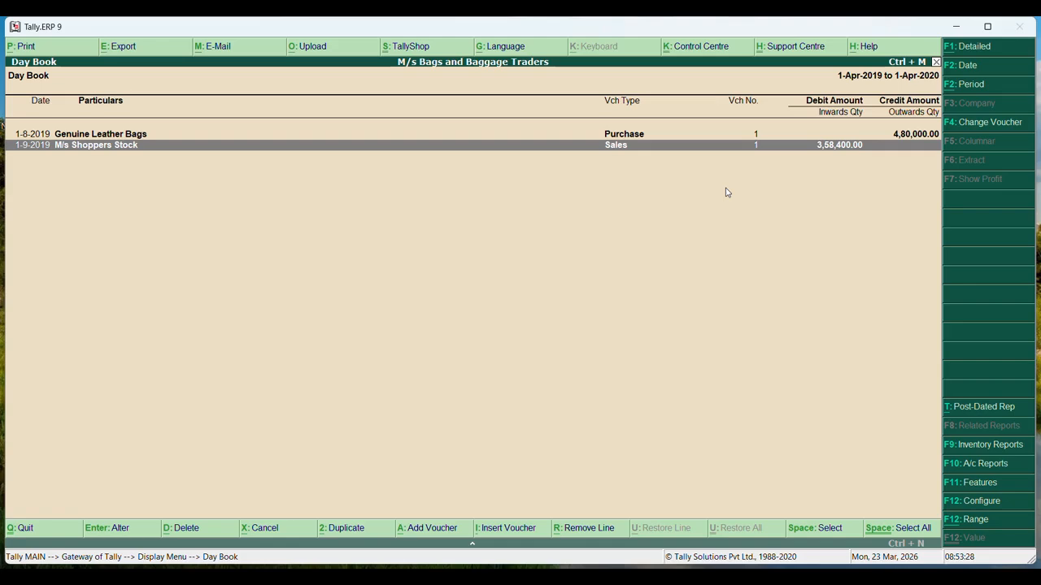
{"action": "key", "text": "Return"}
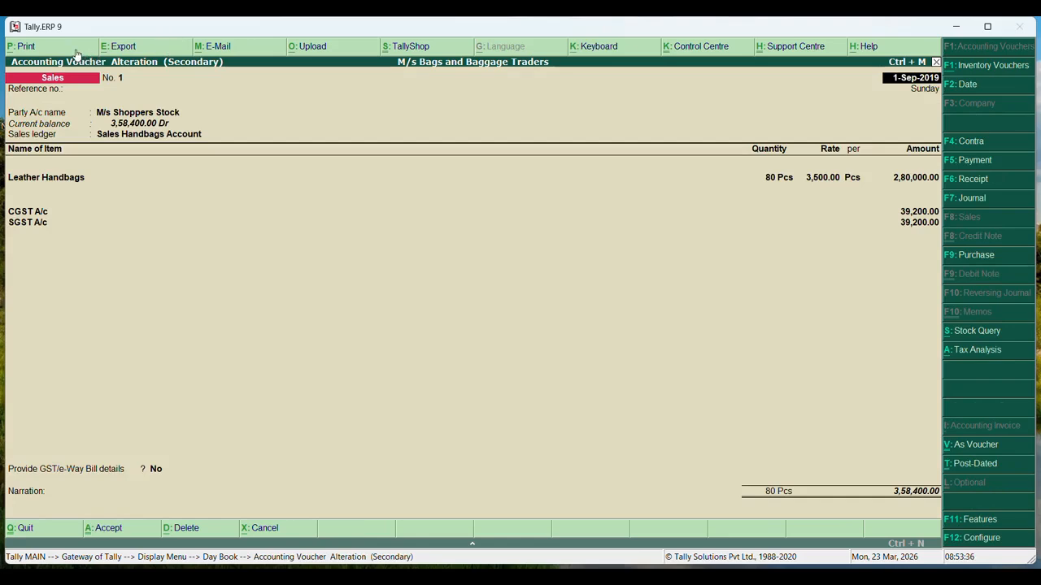
Start exporting the sales voucher with Default language and PDF format
{"action": "left_click", "coordinate": [146, 49]}
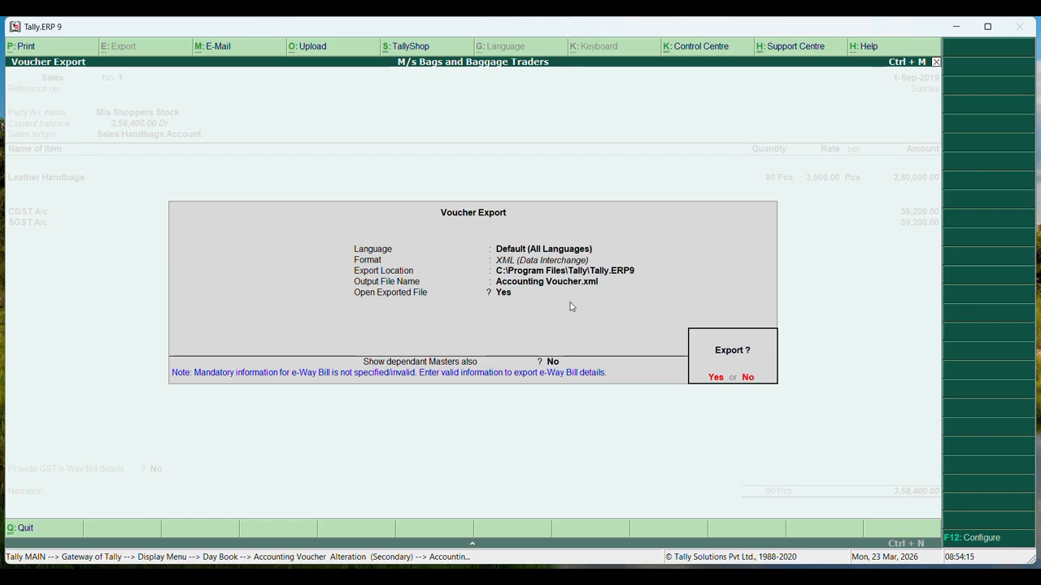
{"action": "key", "text": "n"}
{"action": "key", "text": "Return"}
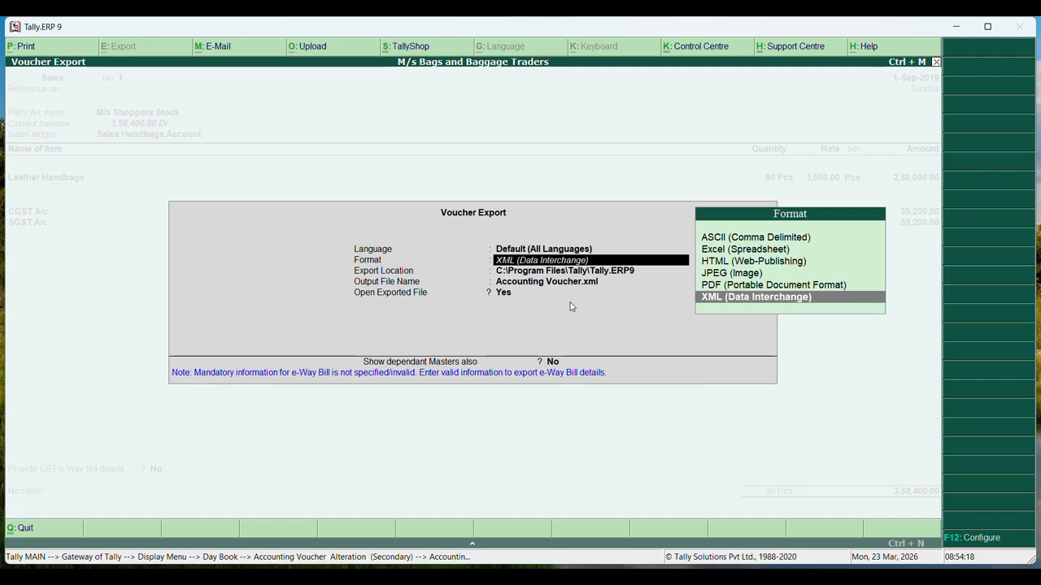
{"action": "key", "text": "Up"}
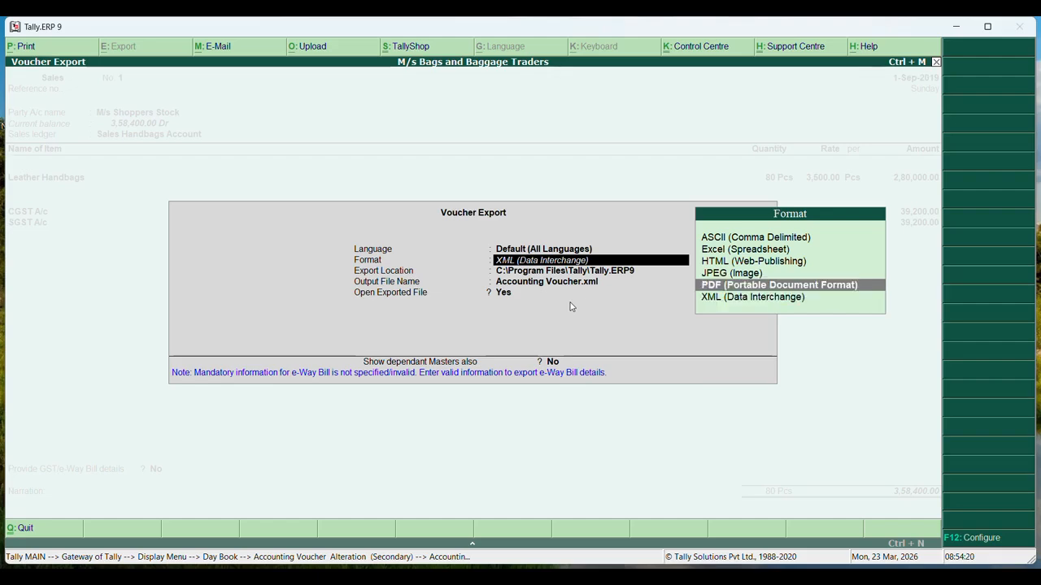
{"action": "key", "text": "Return"}
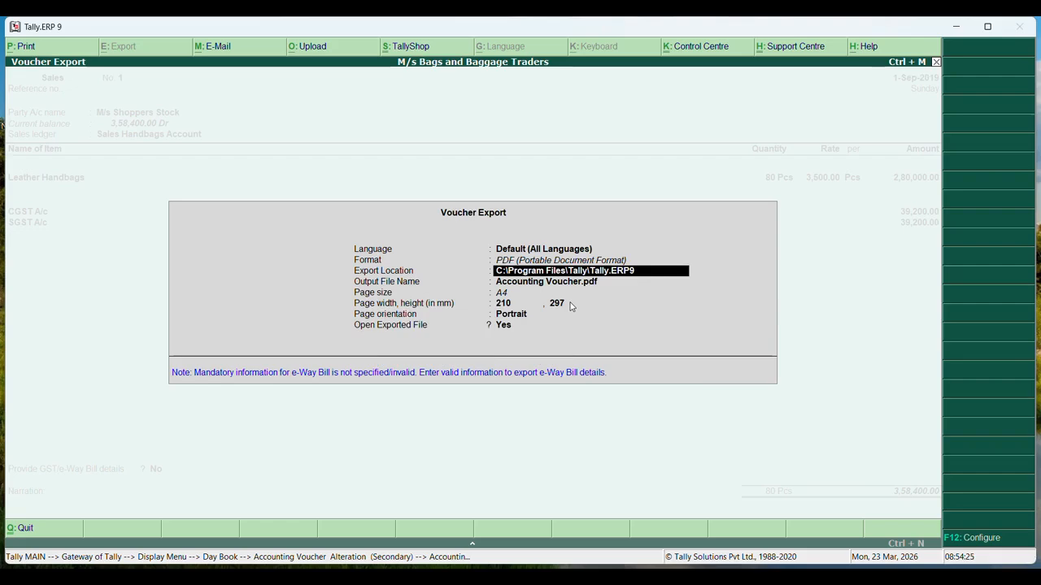
Export the invoice as A4 portrait Sales.pdf into C:\Users\HP\Desktop\Tally_Outputs
{"action": "type", "text": "C"}
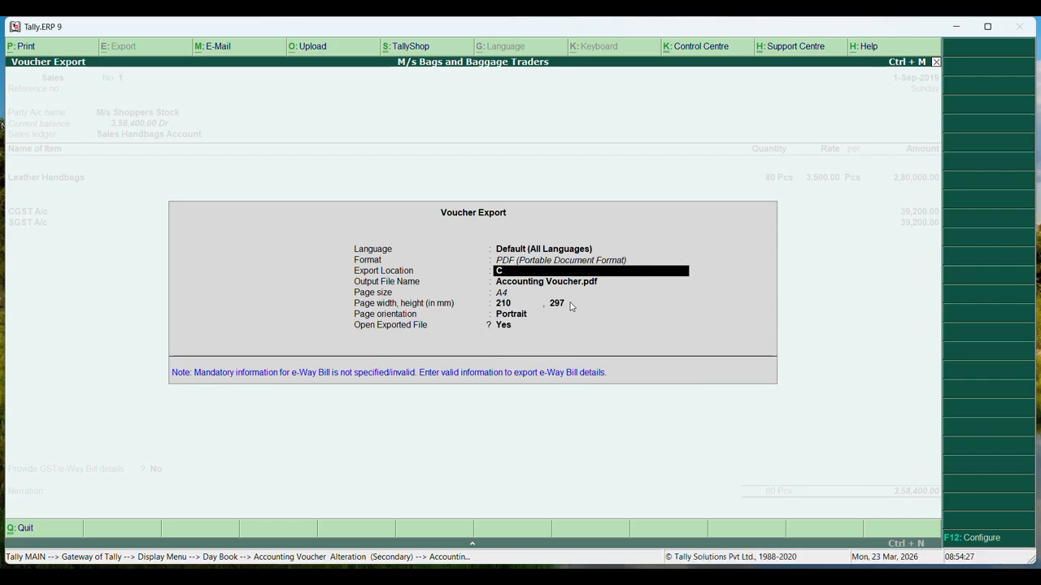
{"action": "type", "text": ":\\Users\\HP\\Desktop\\Ta"}
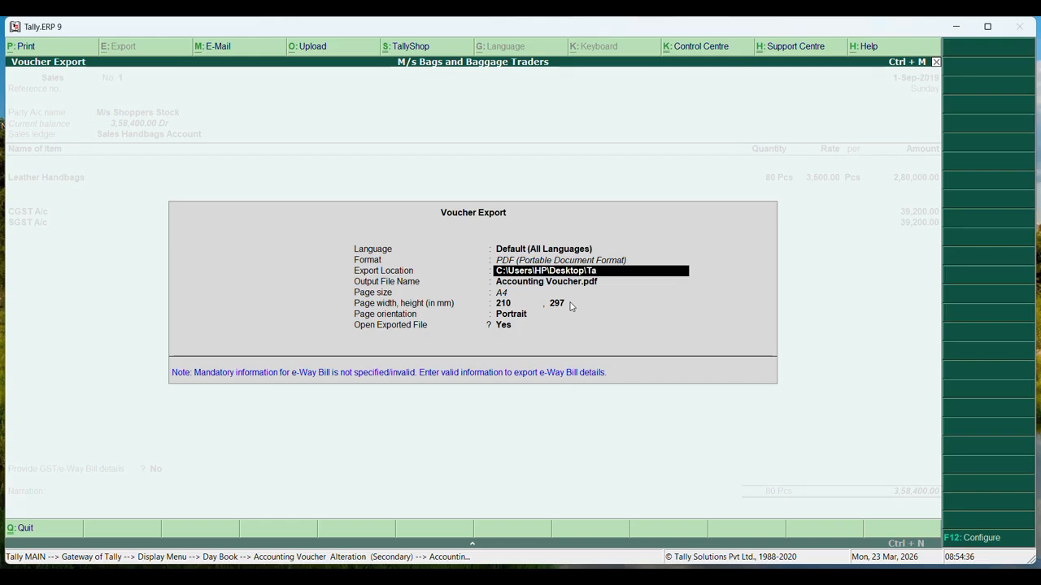
{"action": "type", "text": "lly_Out"}
{"action": "key", "text": "Return"}
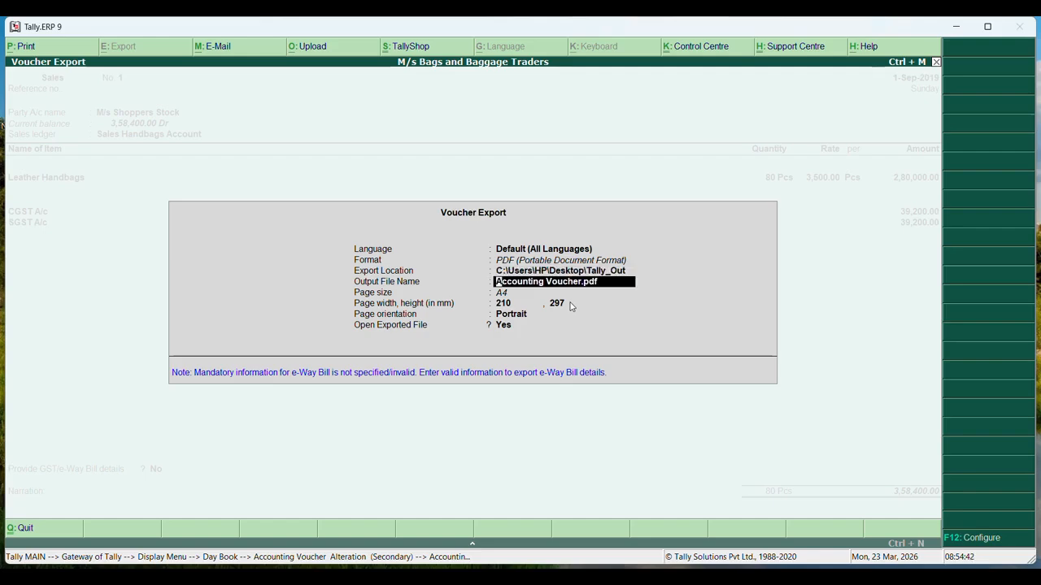
{"action": "key", "text": "BackSpace"}
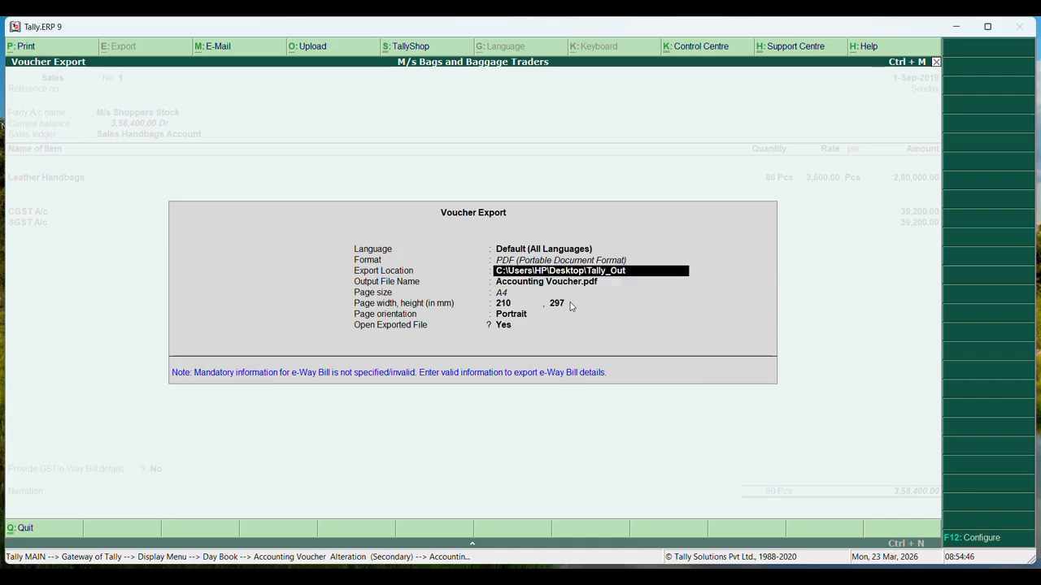
{"action": "type", "text": "puts"}
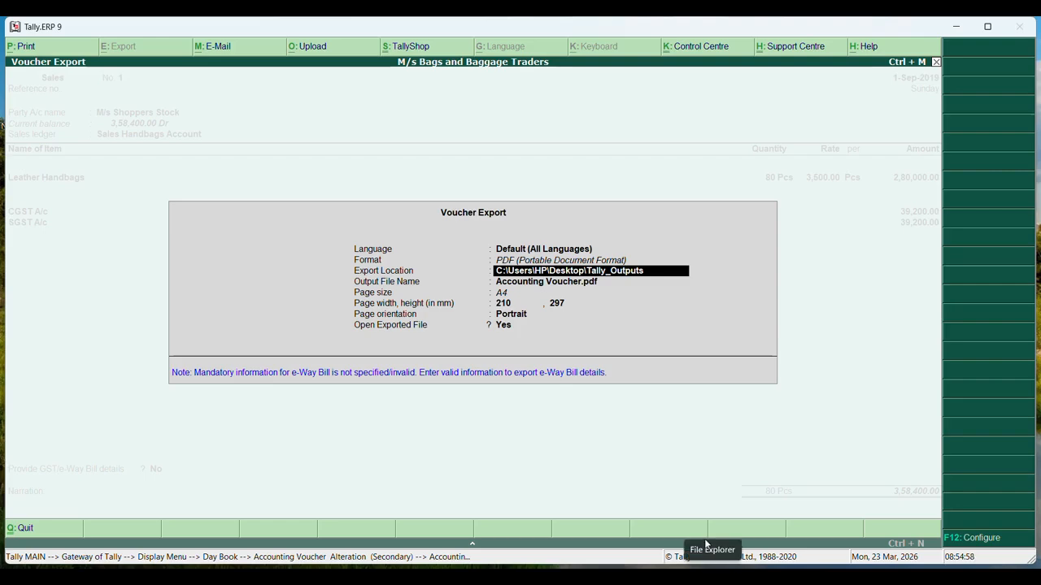
{"action": "key", "text": "Return"}
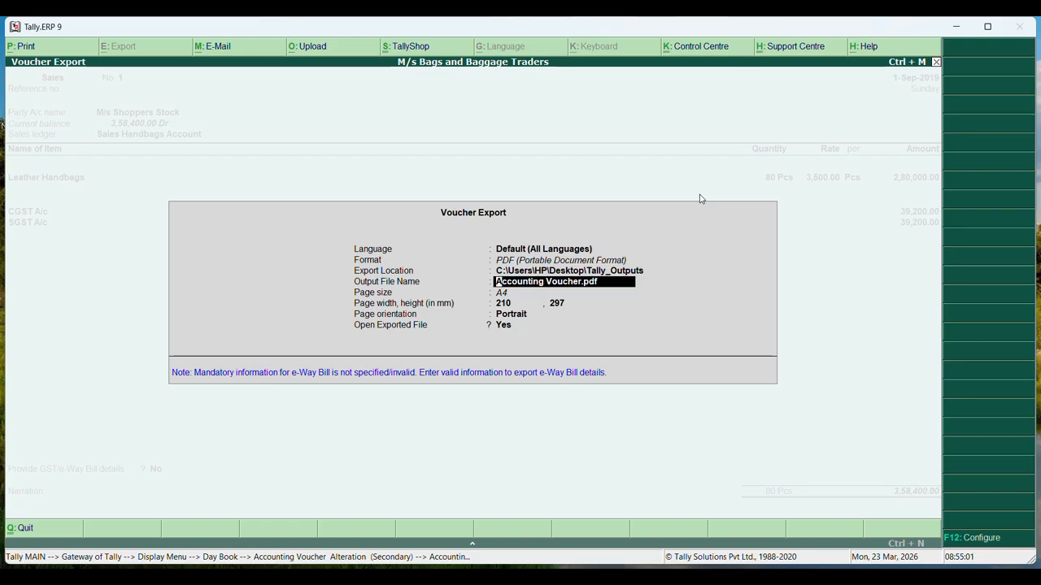
{"action": "type", "text": "Sales.pdf"}
{"action": "key", "text": "Return"}
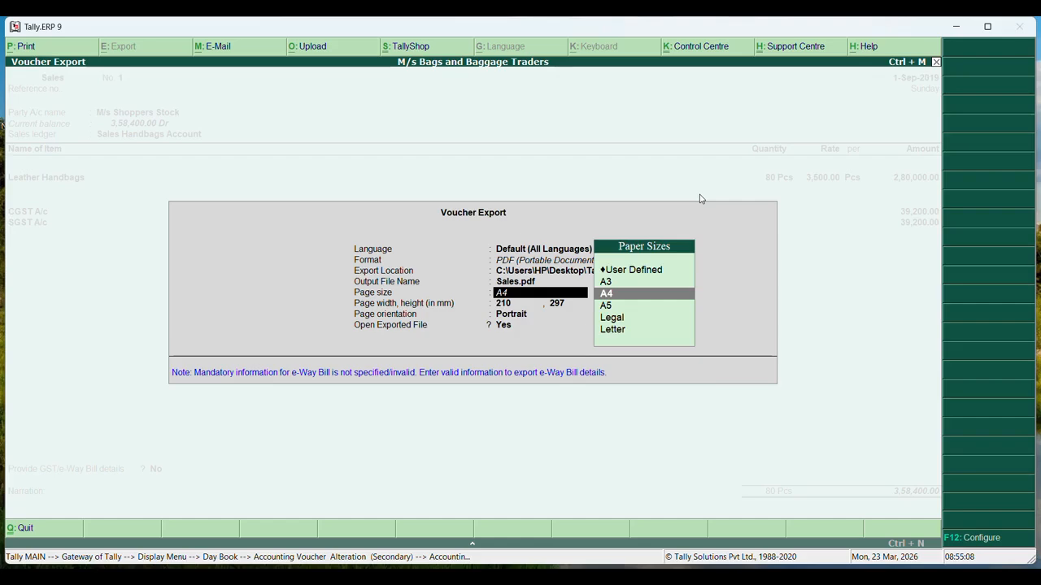
{"action": "key", "text": "Return"}
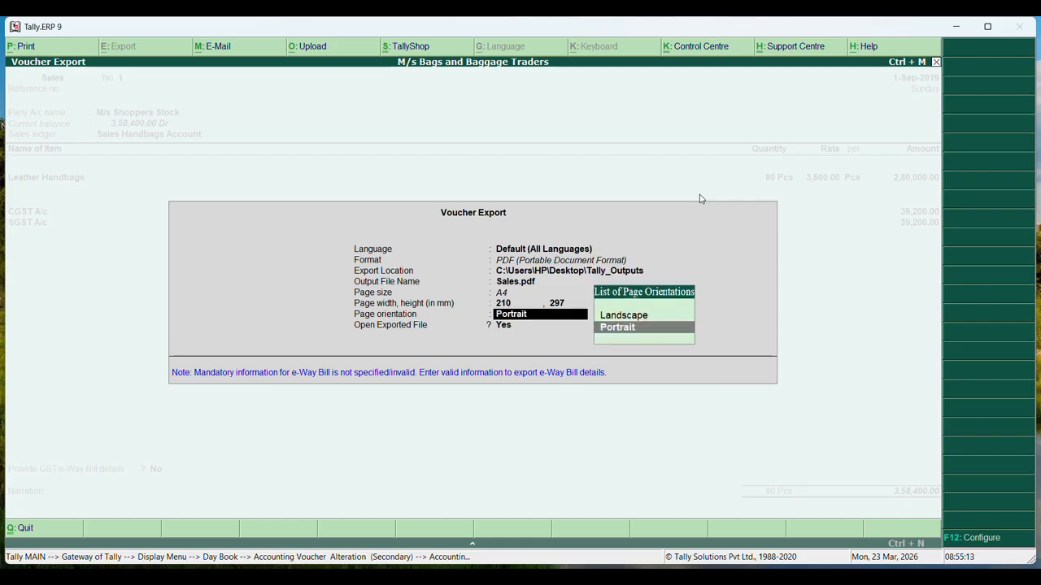
{"action": "key", "text": "Return"}
{"action": "key", "text": "Return"}
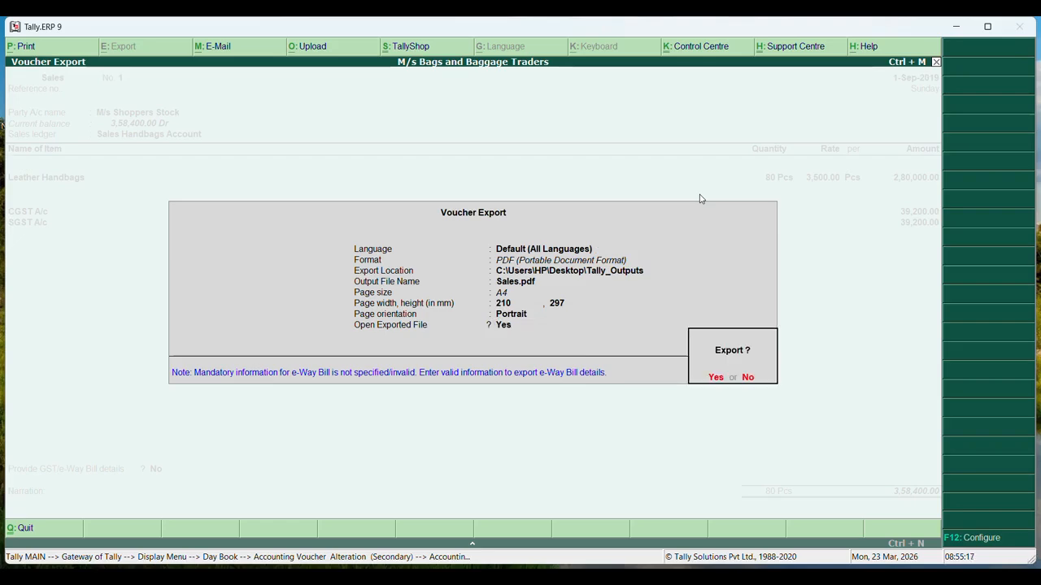
{"action": "key", "text": "Return"}
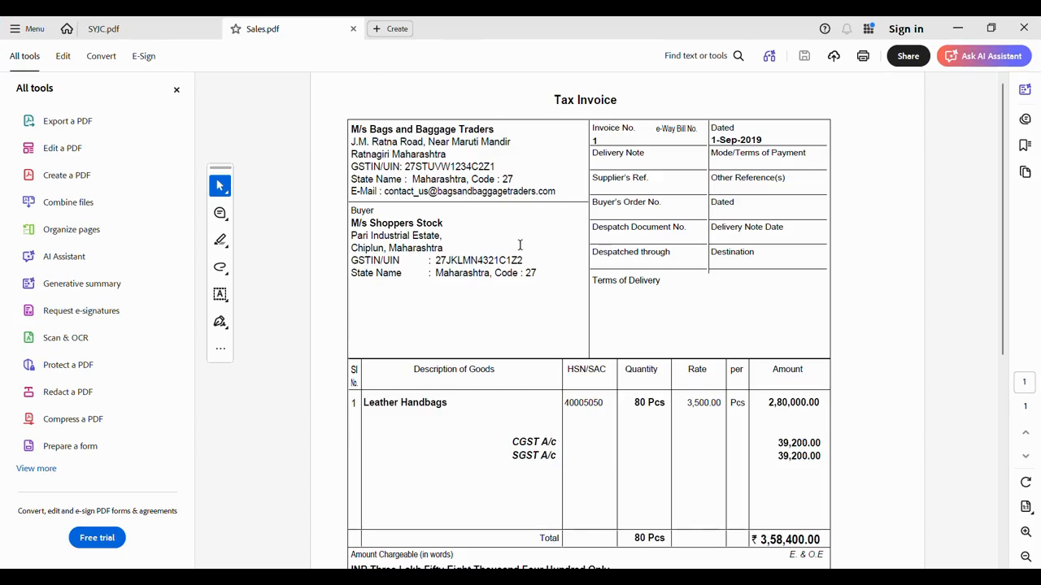
Move from the Sales.pdf invoice in Acrobat to the Tally_Outputs folder window
{"action": "mouse_move", "coordinate": [736, 578]}
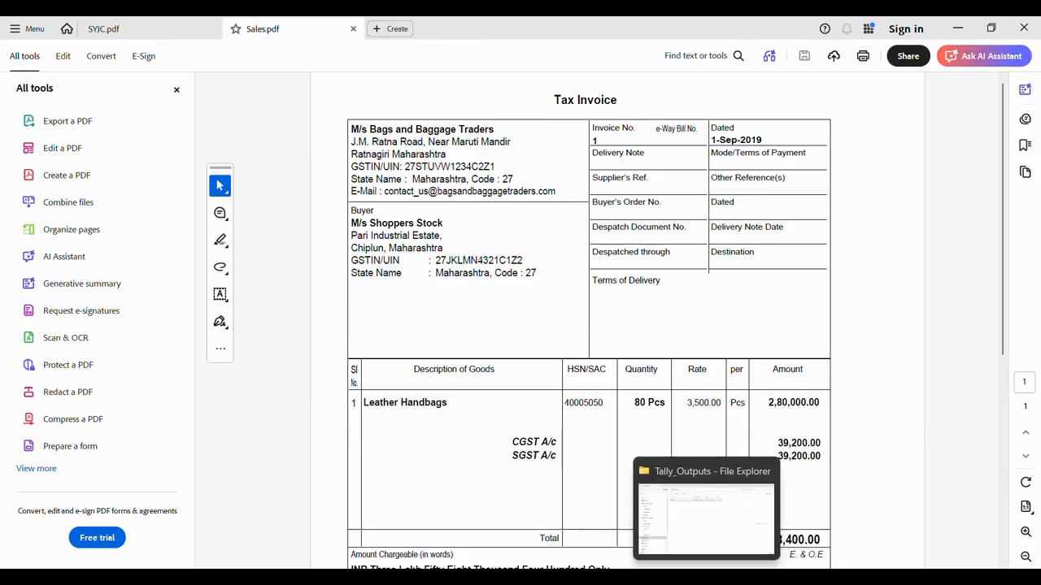
{"action": "left_click", "coordinate": [708, 515]}
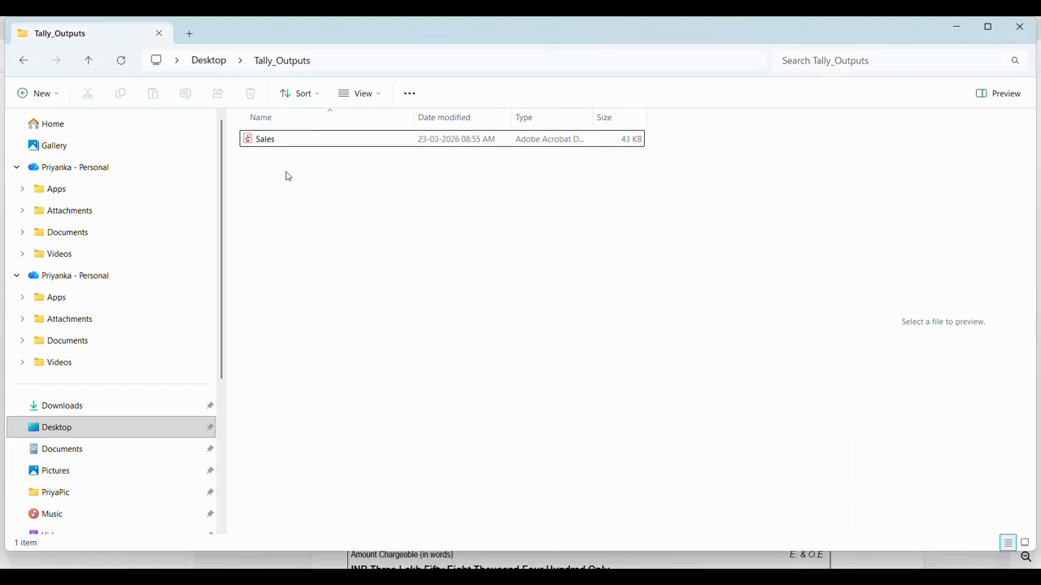
Reopen the Tally_Outputs folder to confirm Sales.pdf is saved there
{"action": "left_click", "coordinate": [333, 60]}
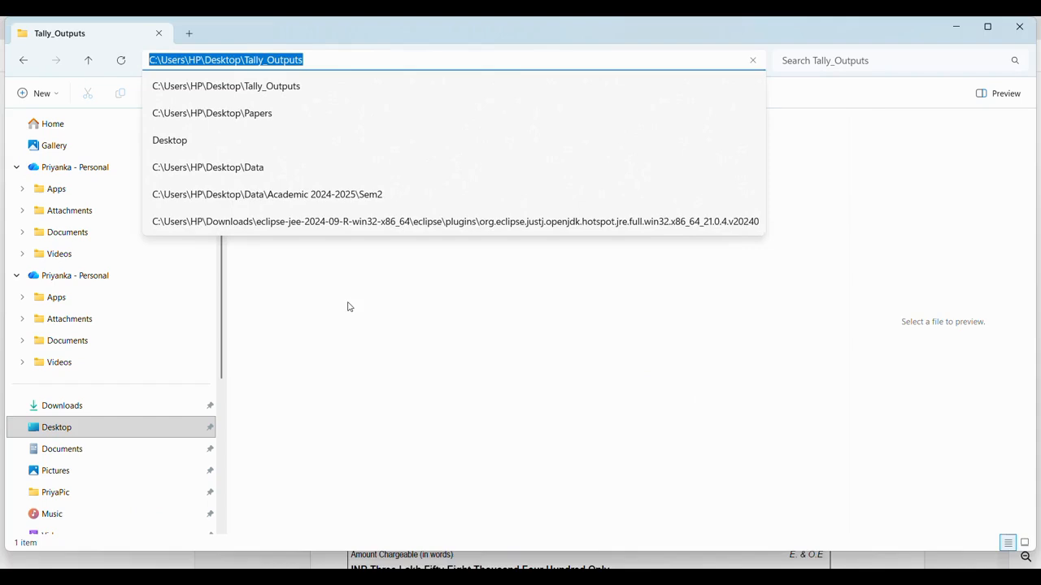
{"action": "left_click", "coordinate": [329, 81]}
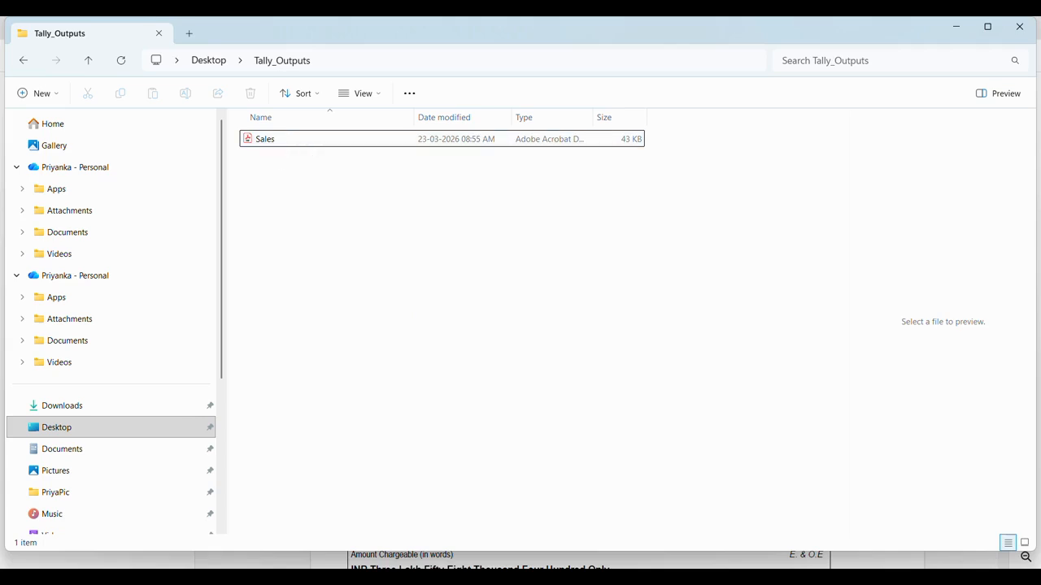
{"action": "mouse_move", "coordinate": [736, 578]}
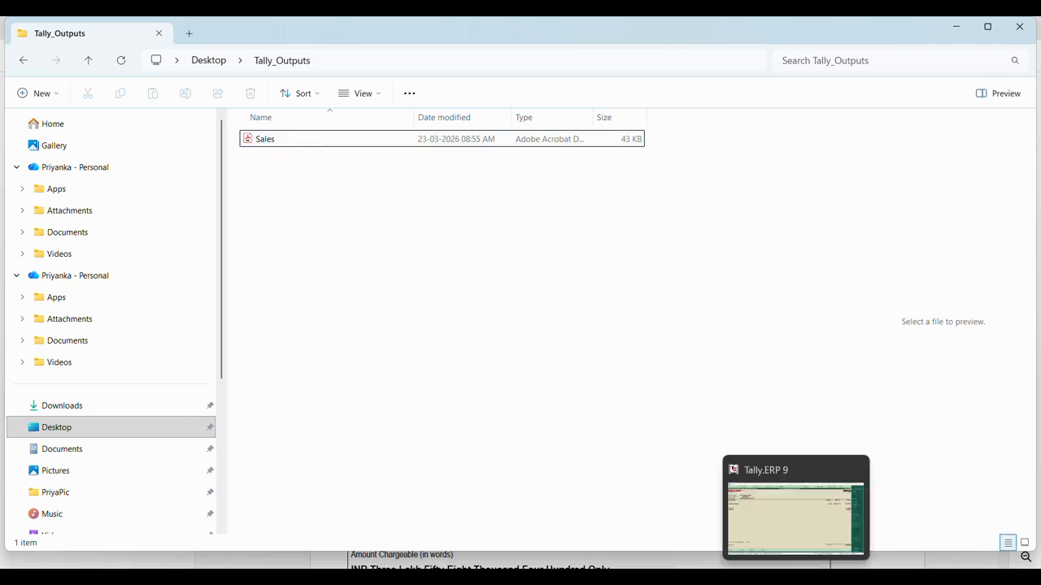
{"action": "left_click", "coordinate": [794, 577]}
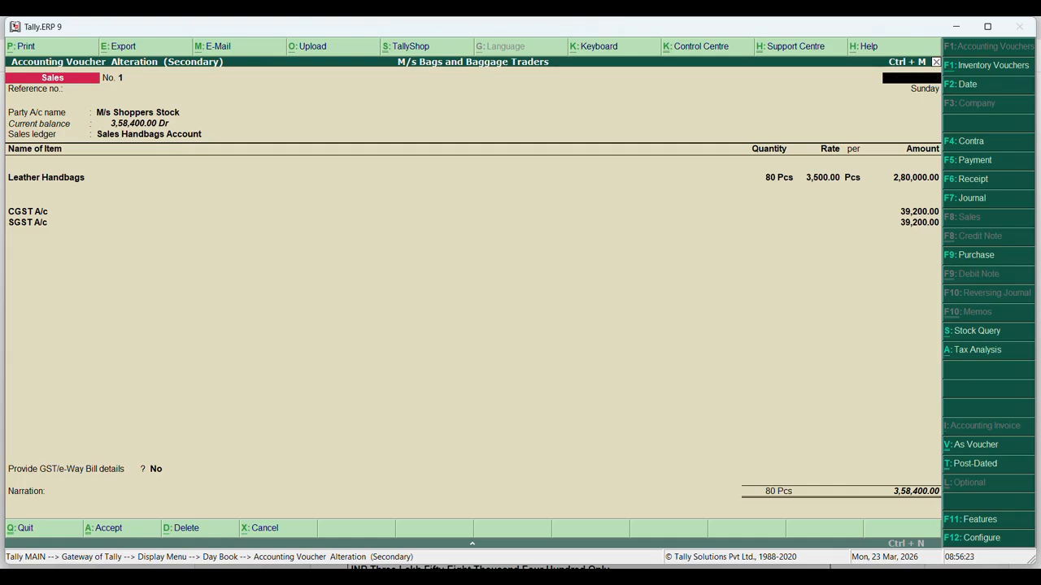
Quit the sales voucher alteration back to the Day Book and bring up the SYJC.pdf assignment page
{"action": "key", "text": "Escape"}
{"action": "key", "text": "y"}
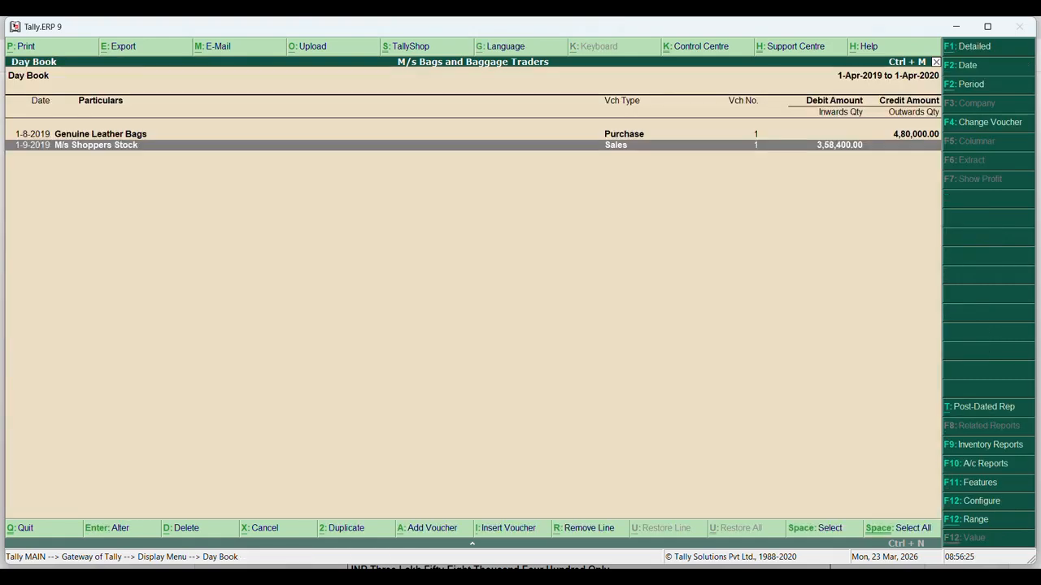
{"action": "key", "text": "alt+Tab"}
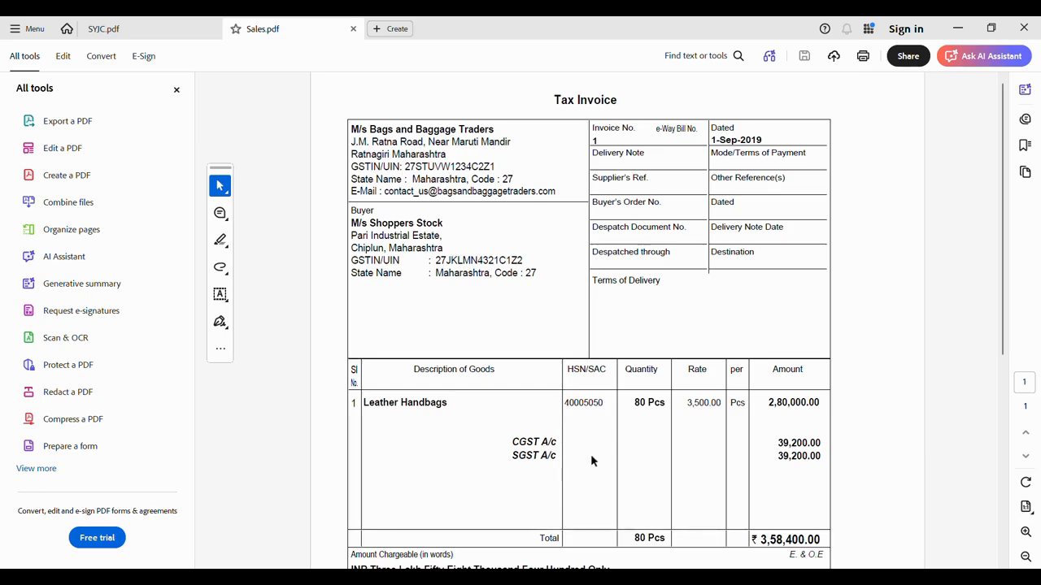
{"action": "left_click", "coordinate": [122, 31]}
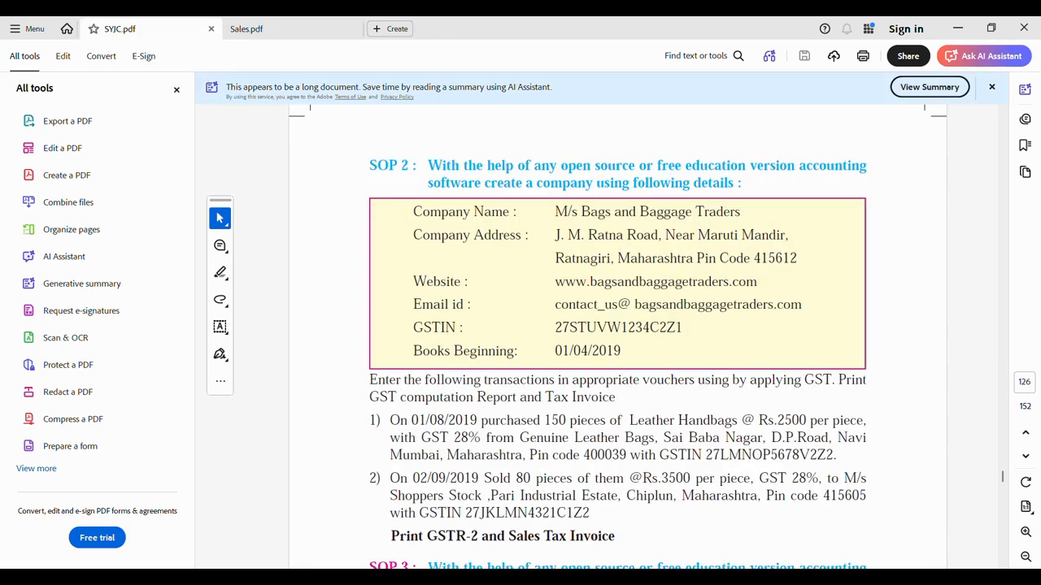
Close the Day Book and browse Statutory Reports to the GST reports list, then back out to the Gateway
{"action": "key", "text": "alt+Tab"}
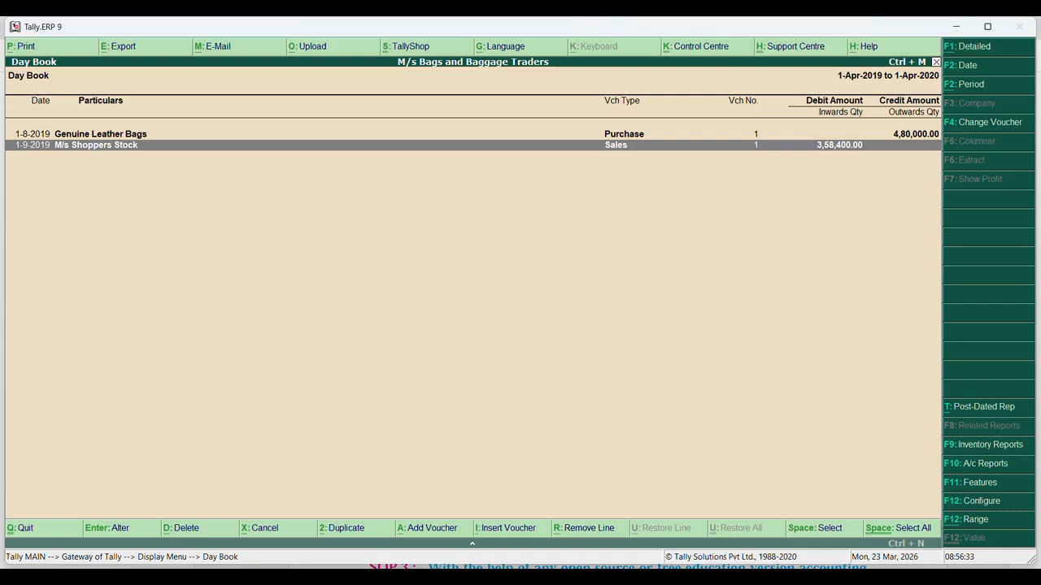
{"action": "key", "text": "Escape"}
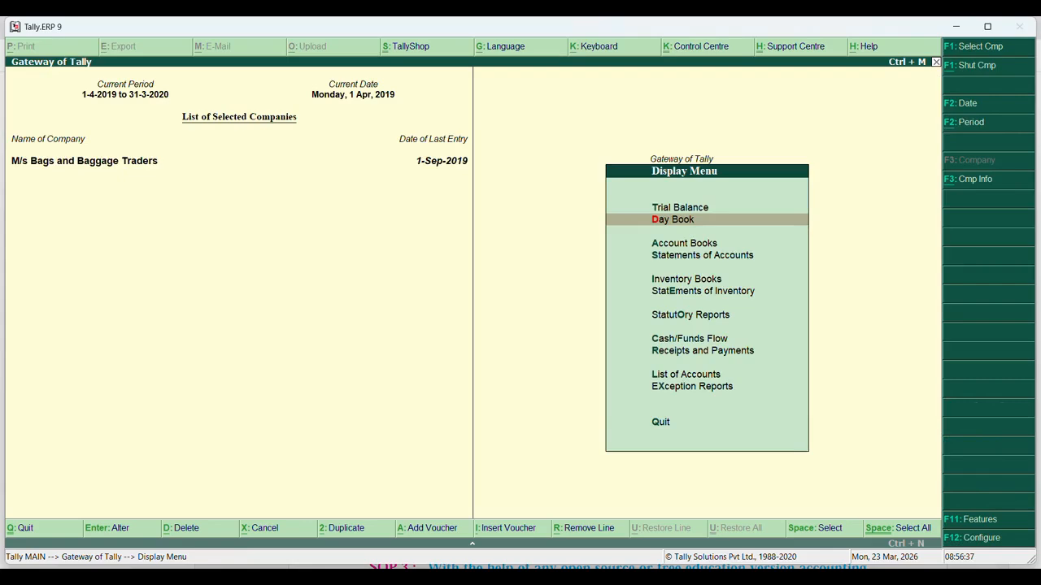
{"action": "key", "text": "Down"}
{"action": "key", "text": "Down"}
{"action": "key", "text": "Down"}
{"action": "key", "text": "Down"}
{"action": "key", "text": "Down"}
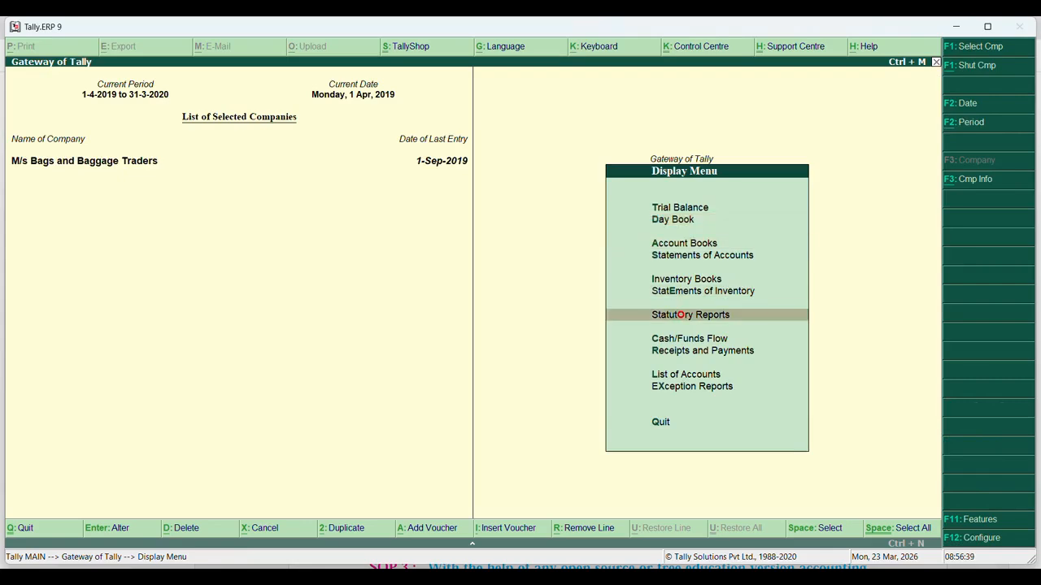
{"action": "key", "text": "Return"}
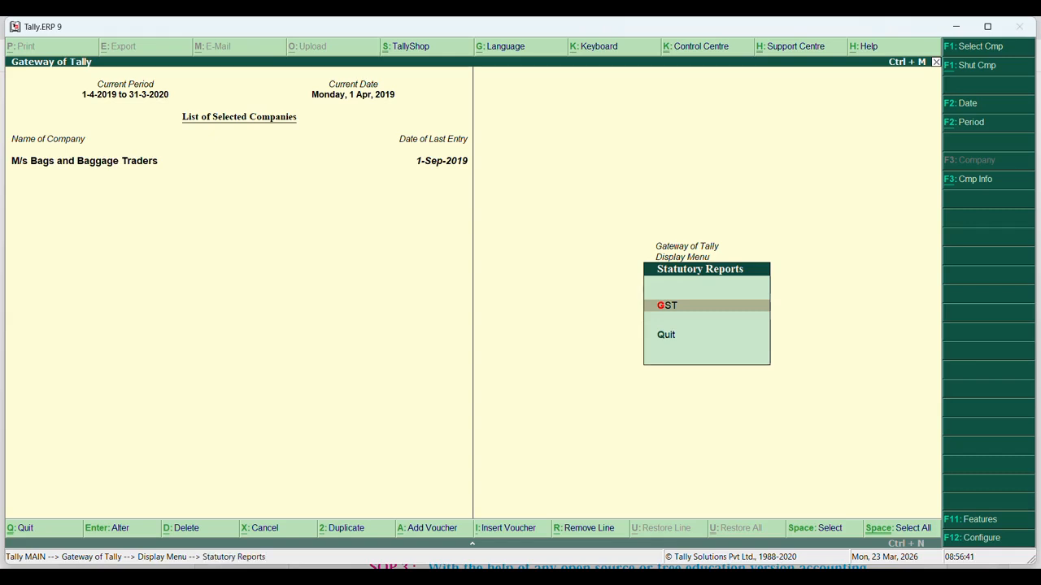
{"action": "key", "text": "Return"}
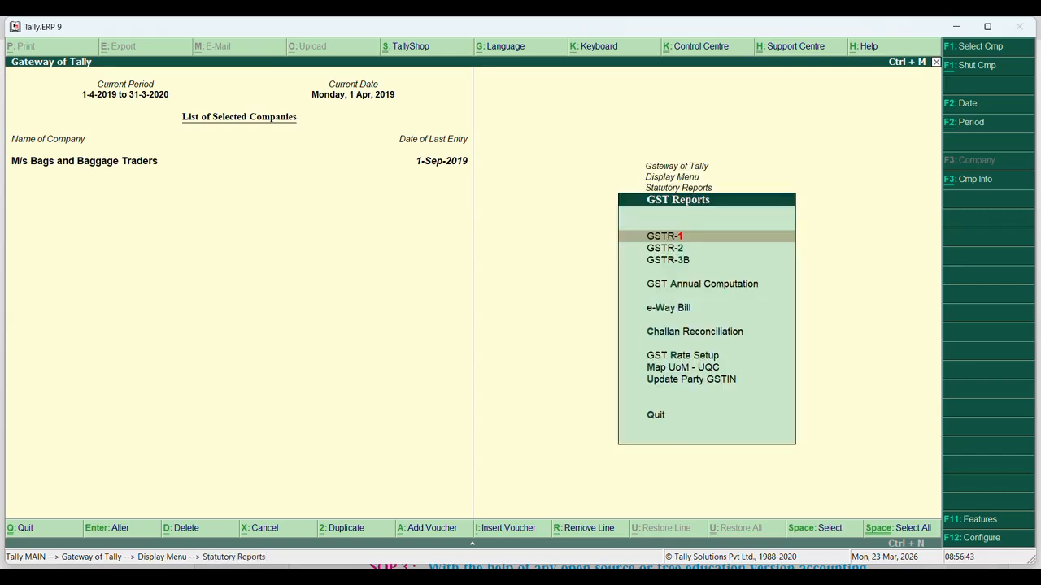
{"action": "key", "text": "Down"}
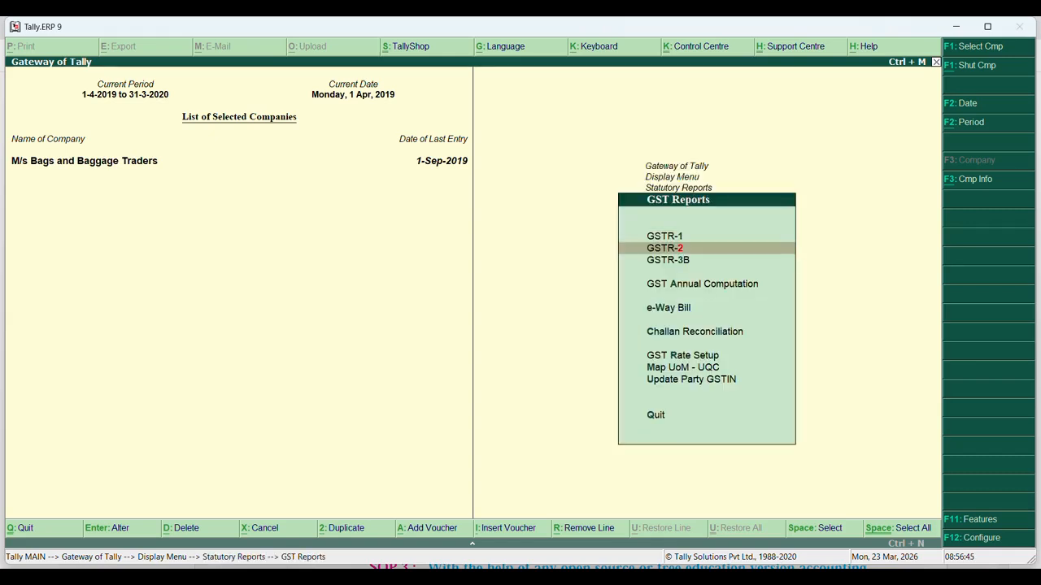
{"action": "key", "text": "Escape"}
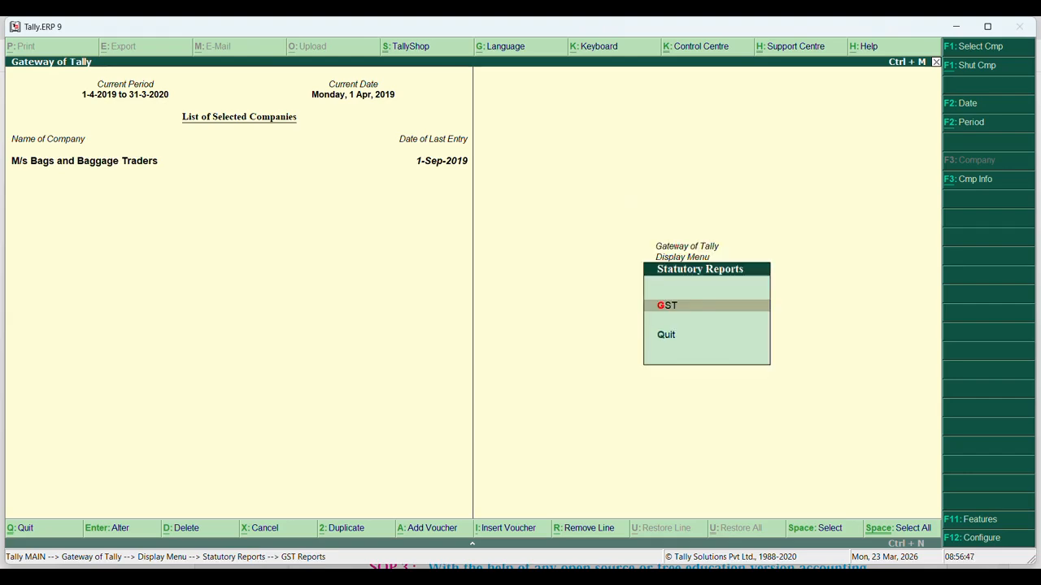
{"action": "key", "text": "Escape"}
{"action": "key", "text": "Escape"}
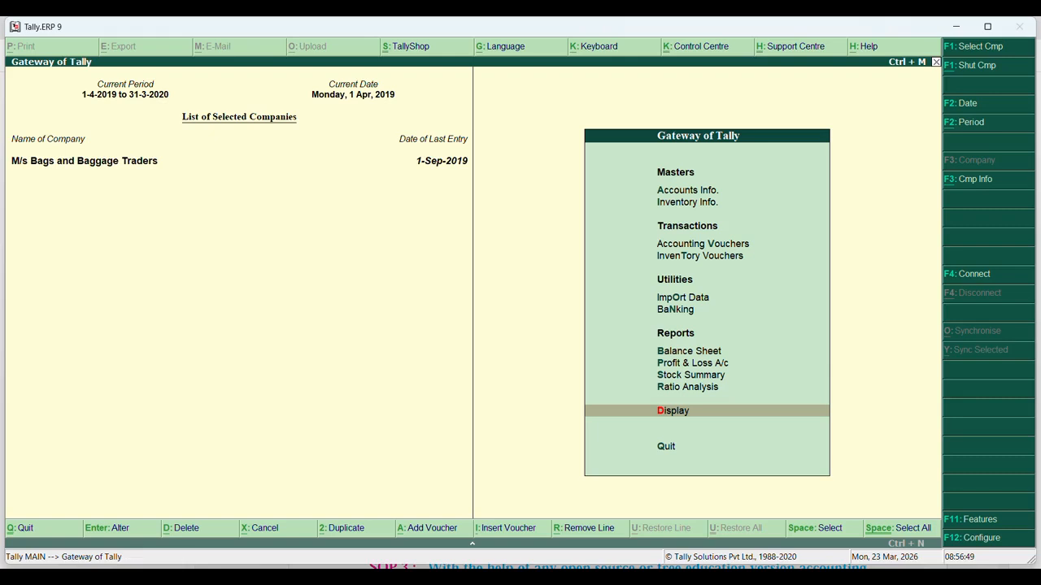
Open the GSTR-2 report via Display > Statutory Reports > GST Reports
{"action": "key", "text": "Return"}
{"action": "key", "text": "Down"}
{"action": "key", "text": "Down"}
{"action": "key", "text": "Down"}
{"action": "key", "text": "Down"}
{"action": "key", "text": "Down"}
{"action": "key", "text": "Down"}
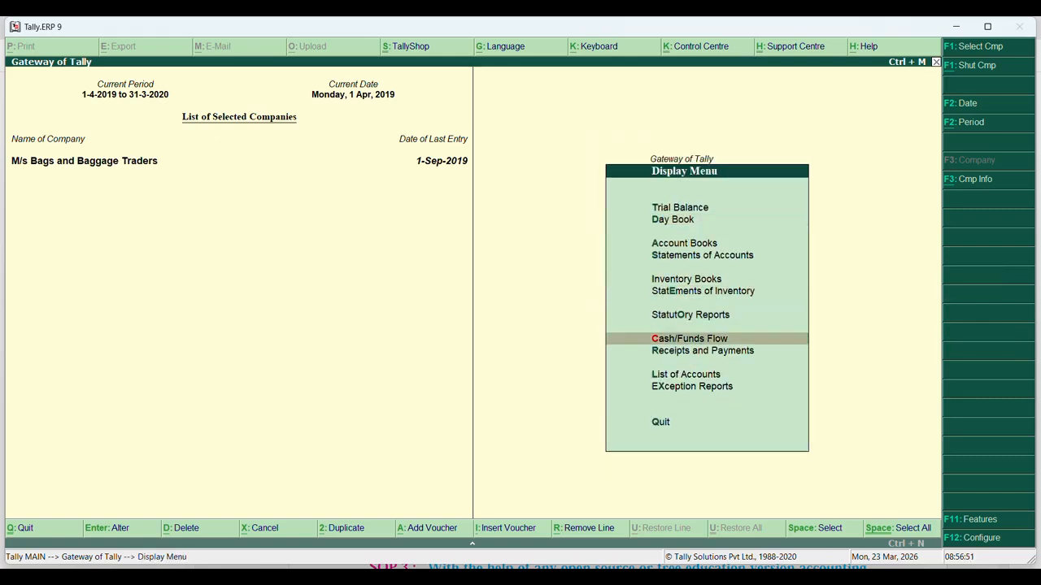
{"action": "key", "text": "Up"}
{"action": "key", "text": "Return"}
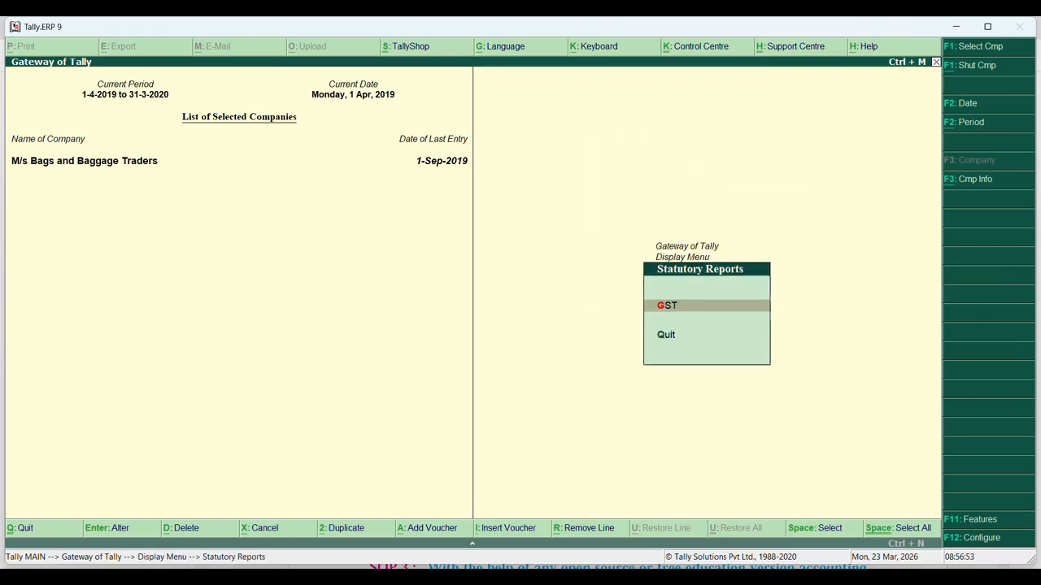
{"action": "key", "text": "Return"}
{"action": "key", "text": "Down"}
{"action": "key", "text": "Return"}
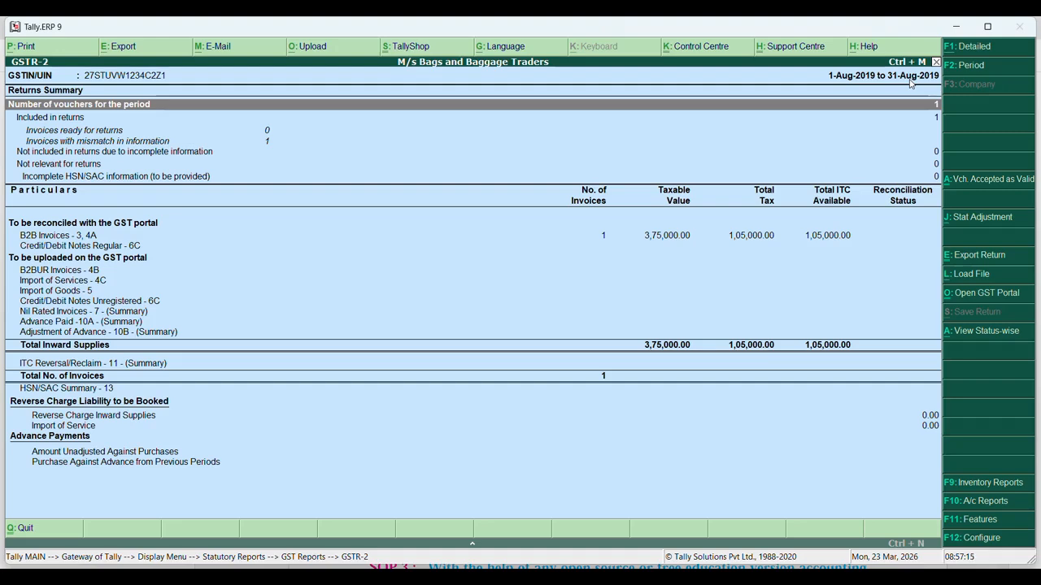
Set the GSTR-2 report period from 1-4-2019 to 1-4-2020
{"action": "key", "text": "F2"}
{"action": "key", "text": "Return"}
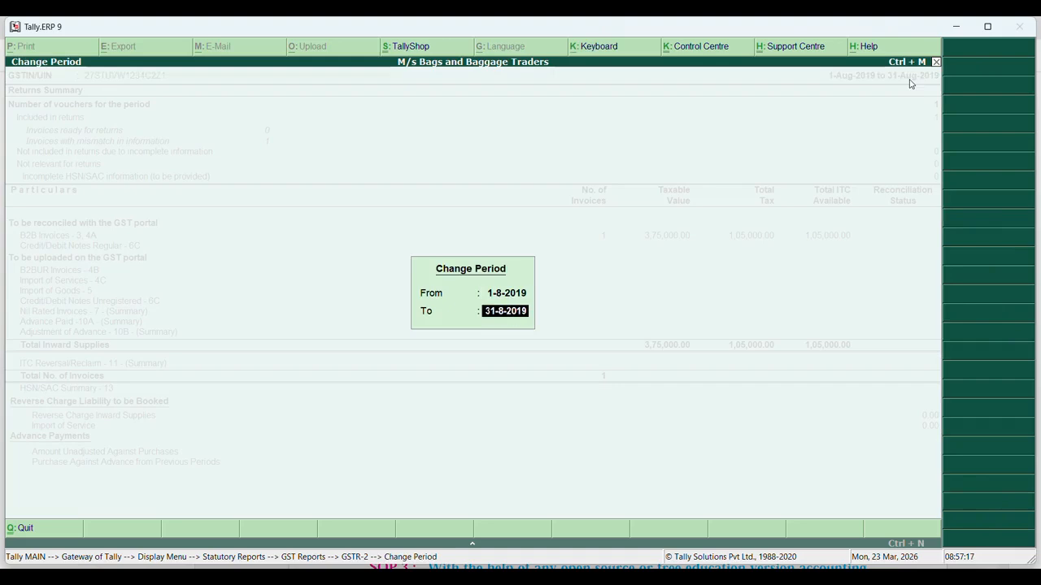
{"action": "type", "text": "1"}
{"action": "type", "text": "4"}
{"action": "key", "text": "BackSpace"}
{"action": "type", "text": "-"}
{"action": "key", "text": "BackSpace"}
{"action": "key", "text": "BackSpace"}
{"action": "key", "text": "BackSpace"}
{"action": "type", "text": "1-4-2019"}
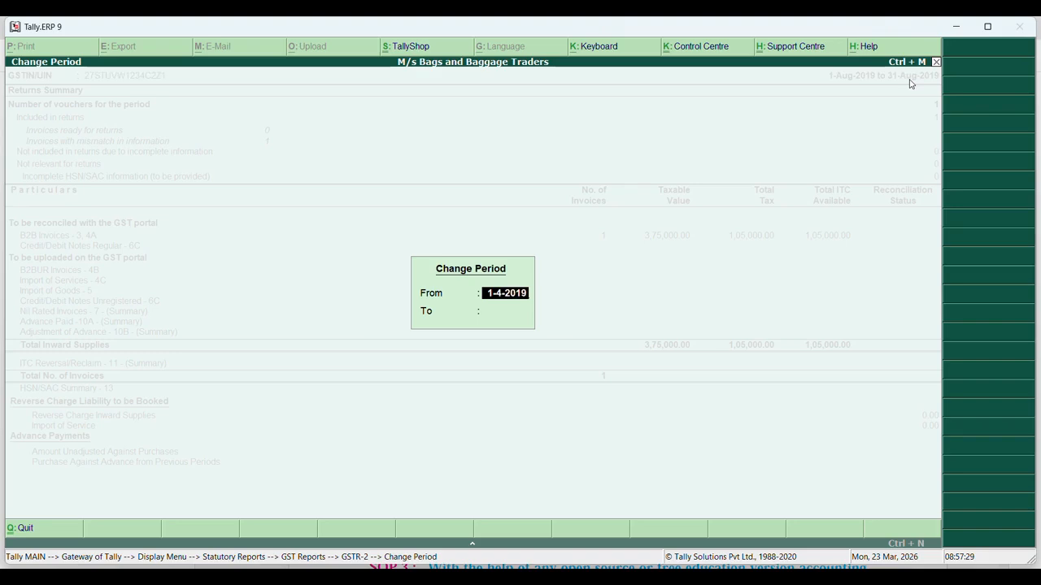
{"action": "key", "text": "Return"}
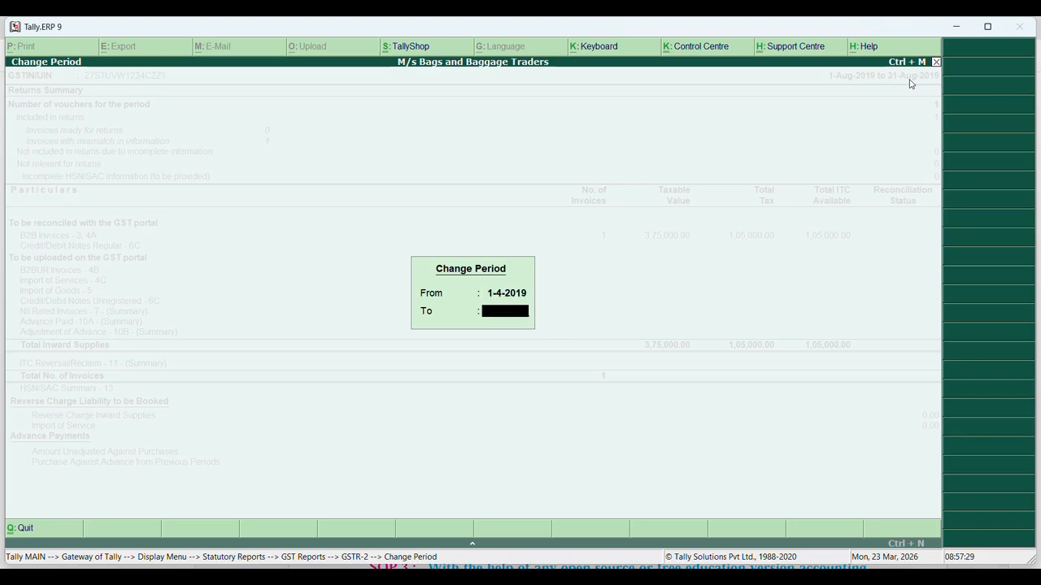
{"action": "type", "text": "1-4-2020"}
{"action": "key", "text": "Return"}
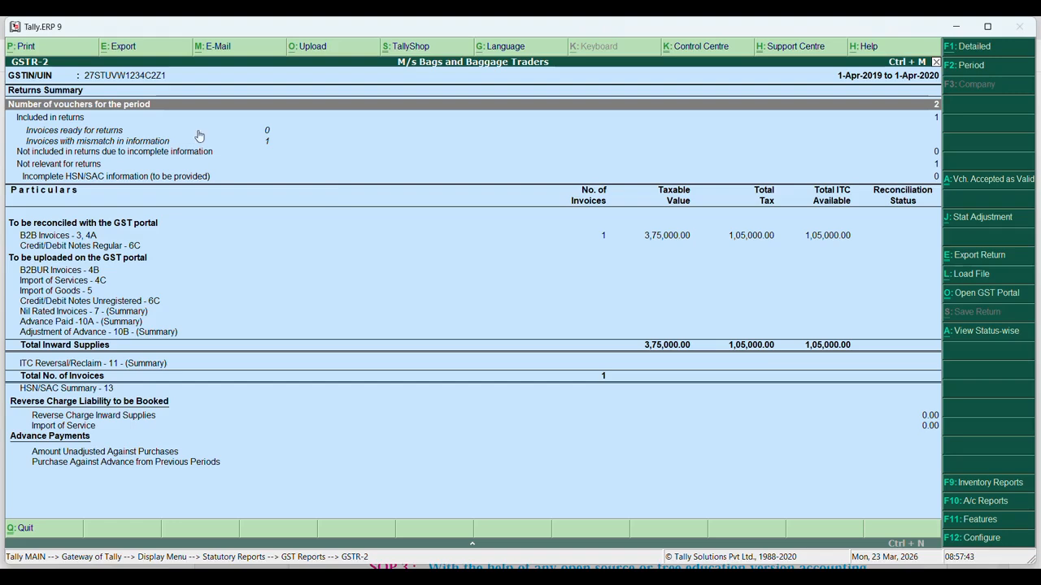
Export GSTR-2 as PDF named GSTR-2.pdf to C:\Users\HP\Desktop\Tally_Outputs on A4 paper
{"action": "left_click", "coordinate": [147, 52]}
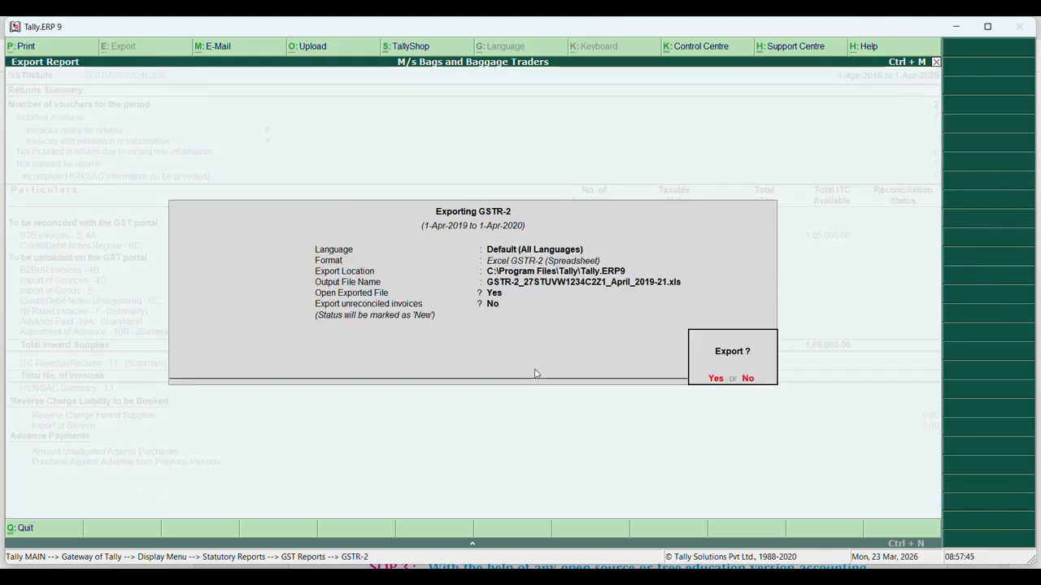
{"action": "key", "text": "n"}
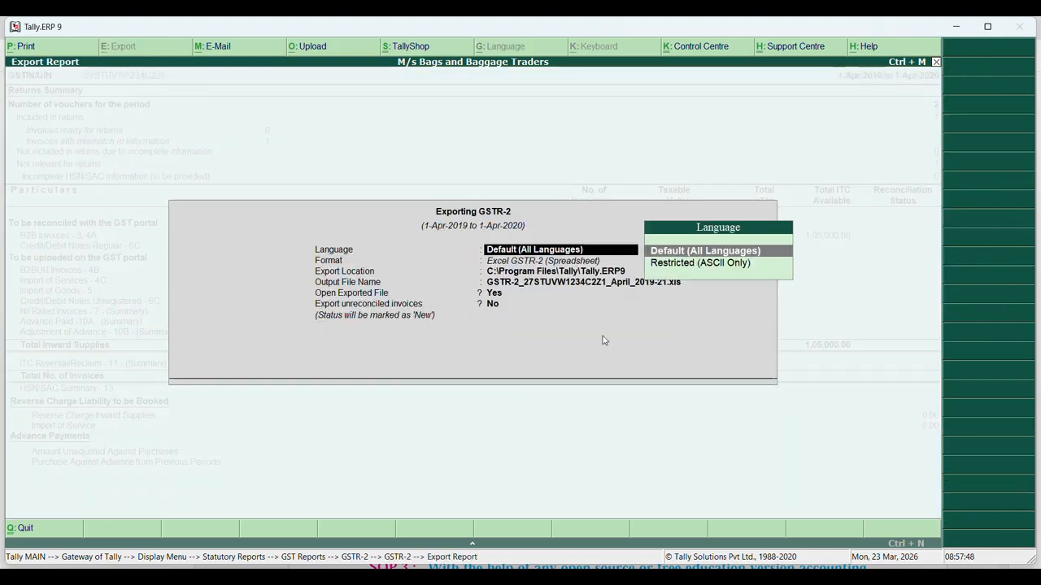
{"action": "key", "text": "Return"}
{"action": "key", "text": "Down"}
{"action": "key", "text": "Down"}
{"action": "key", "text": "Down"}
{"action": "key", "text": "Down"}
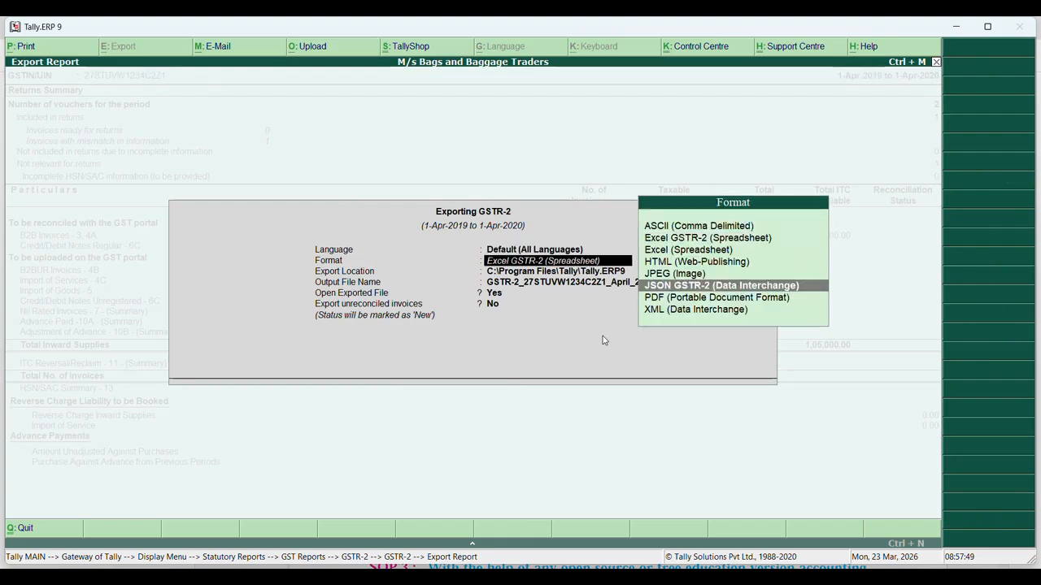
{"action": "key", "text": "Down"}
{"action": "key", "text": "Return"}
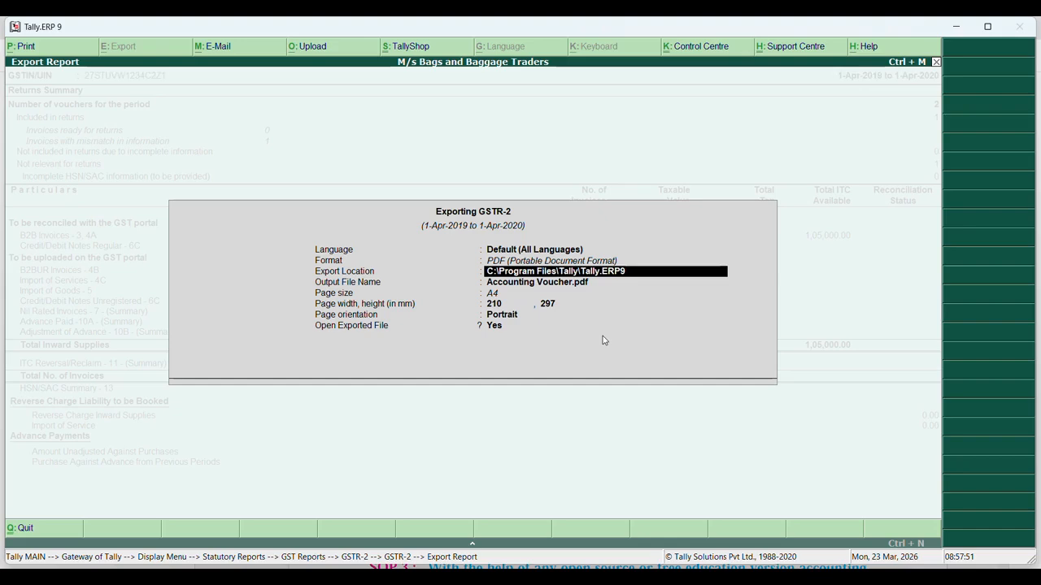
{"action": "type", "text": "C:\\"}
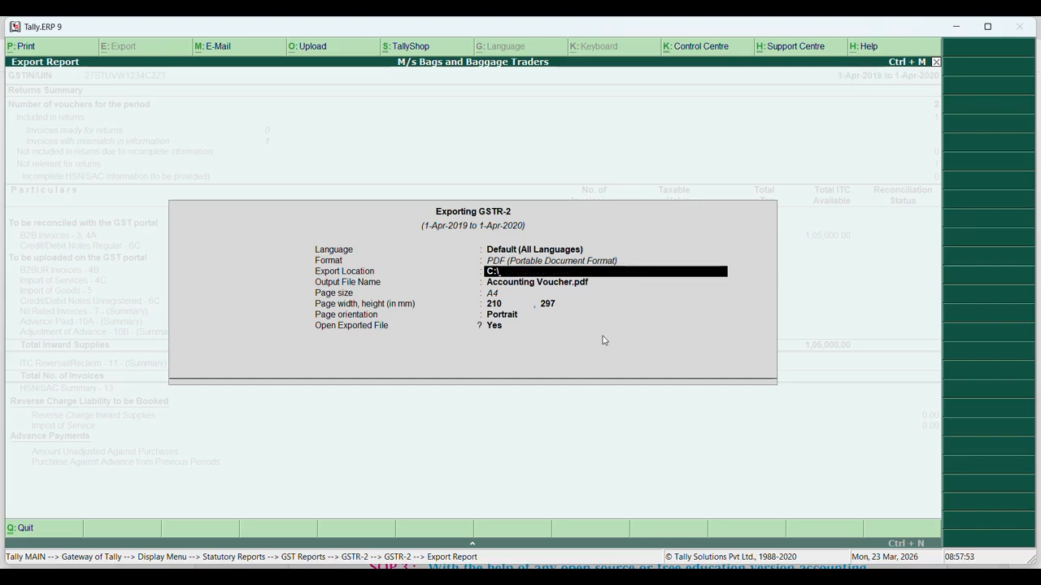
{"action": "type", "text": "Users\\HP\\Desktop\\Tally"}
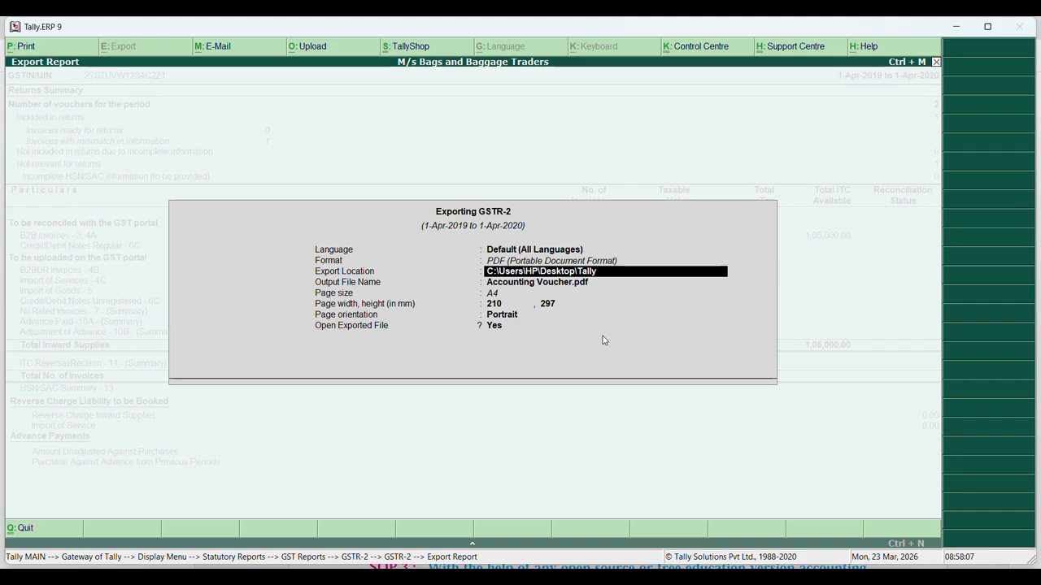
{"action": "type", "text": "_Outputs"}
{"action": "key", "text": "Return"}
{"action": "type", "text": "GST"}
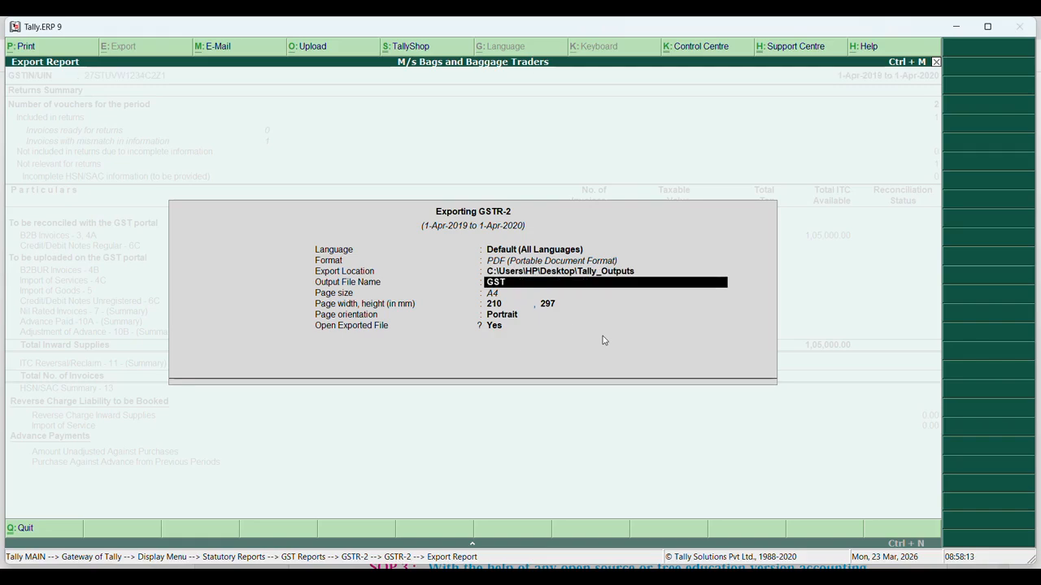
{"action": "type", "text": "R-2.pdf"}
{"action": "key", "text": "Return"}
{"action": "key", "text": "Return"}
{"action": "key", "text": "Return"}
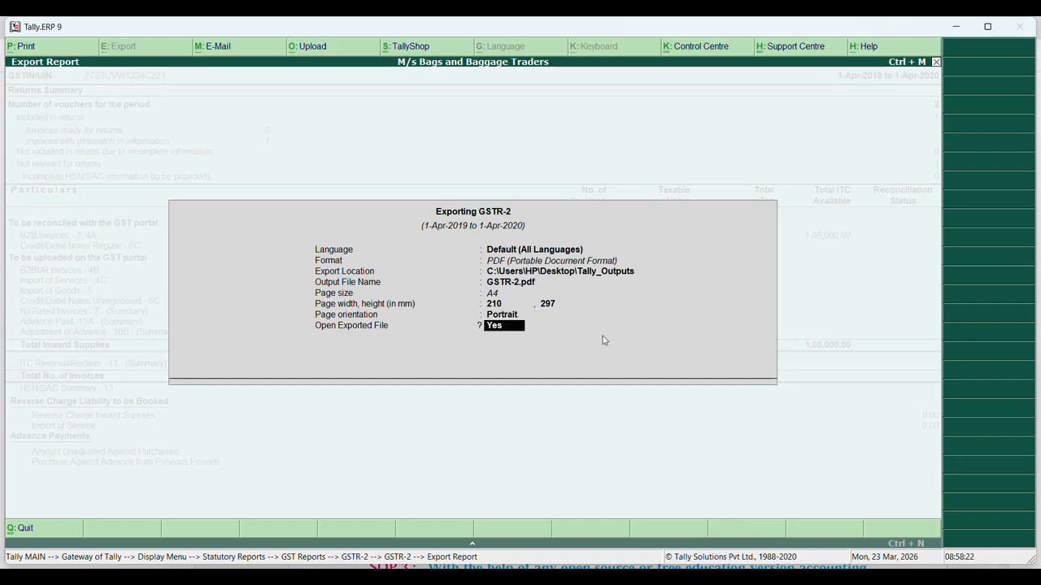
{"action": "key", "text": "Return"}
{"action": "key", "text": "Return"}
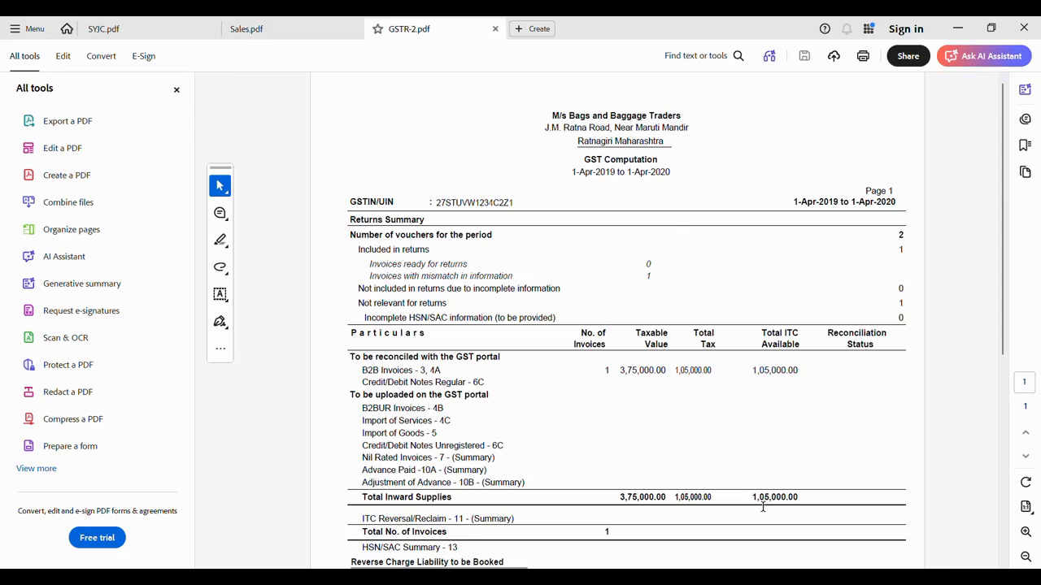
Check Tally_Outputs holds GSTR-2 and Sales PDFs, then close Tally's GSTR-2 report
{"action": "mouse_move", "coordinate": [708, 567]}
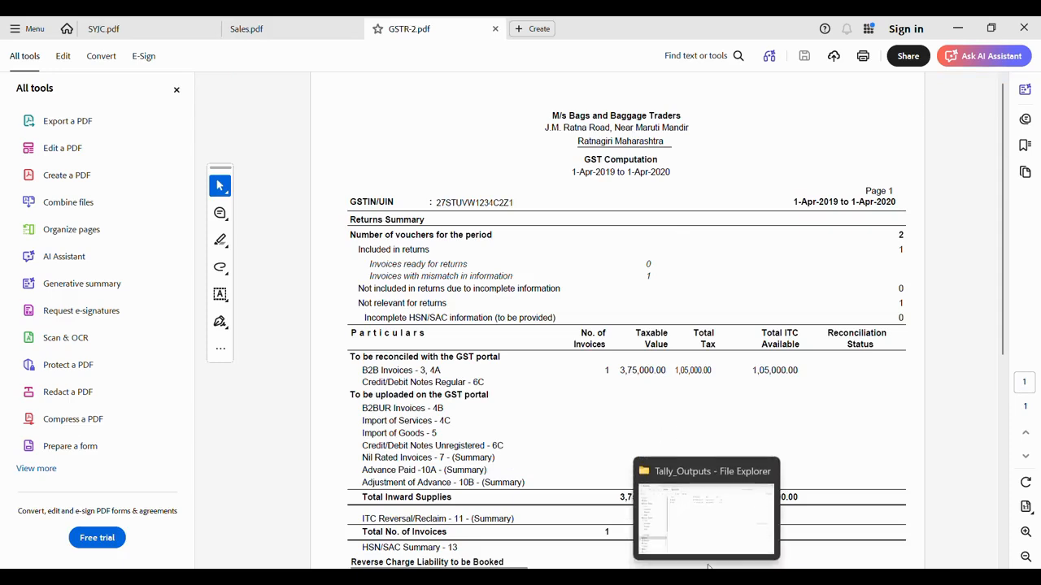
{"action": "left_click", "coordinate": [708, 548]}
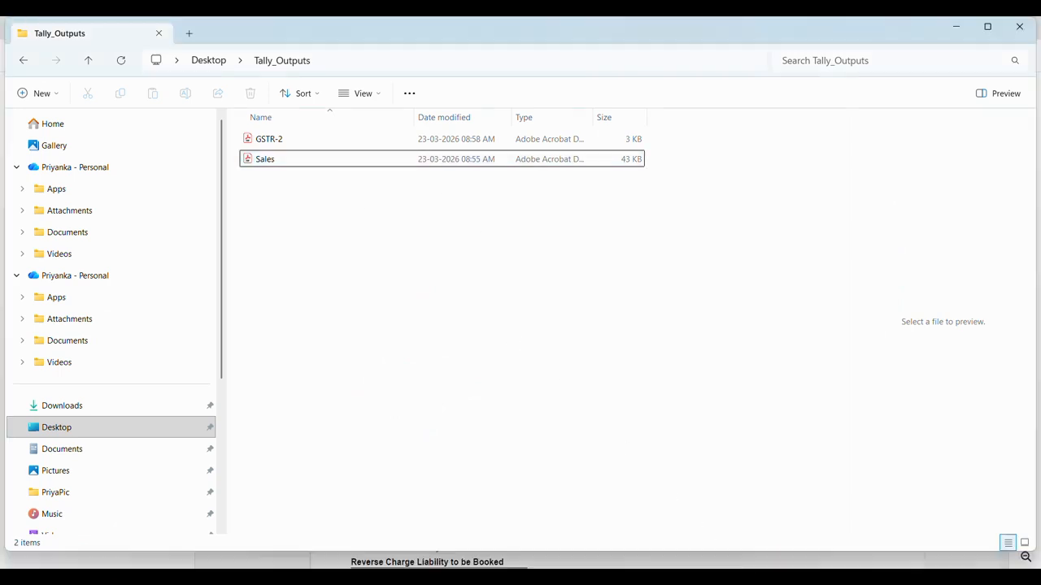
{"action": "left_click", "coordinate": [796, 579]}
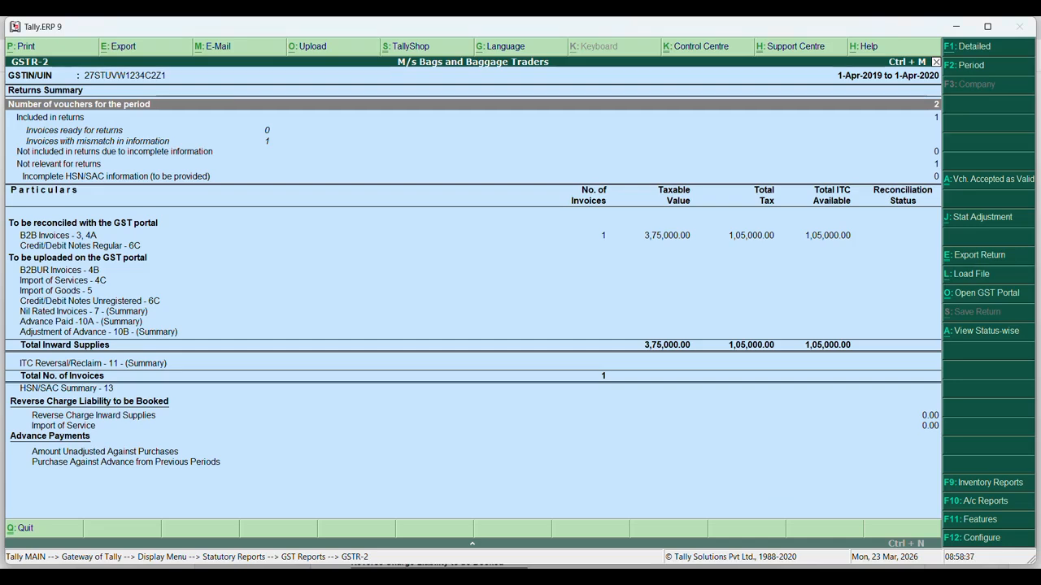
{"action": "key", "text": "Escape"}
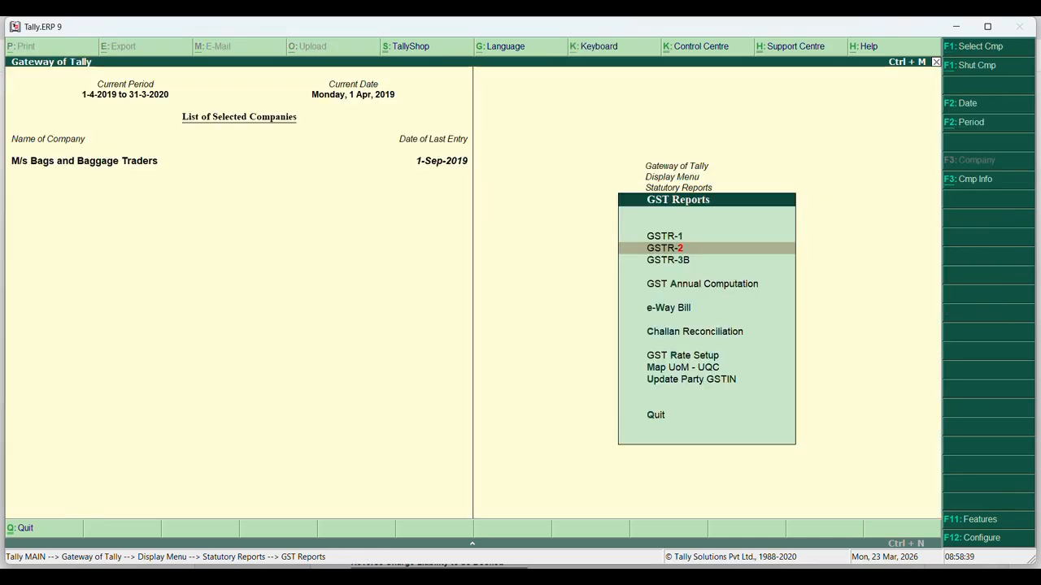
View the Trial Balance, Balance Sheet and Profit & Loss A/c, declining to quit Tally at the end
{"action": "key", "text": "Escape"}
{"action": "key", "text": "Escape"}
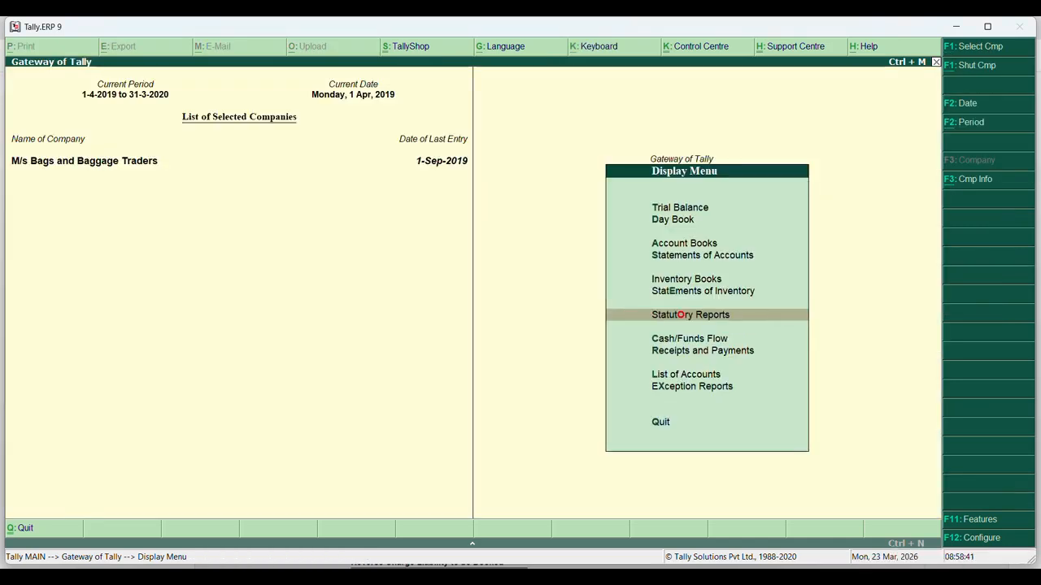
{"action": "key", "text": "Up"}
{"action": "key", "text": "Up"}
{"action": "key", "text": "Up"}
{"action": "key", "text": "Up"}
{"action": "key", "text": "Up"}
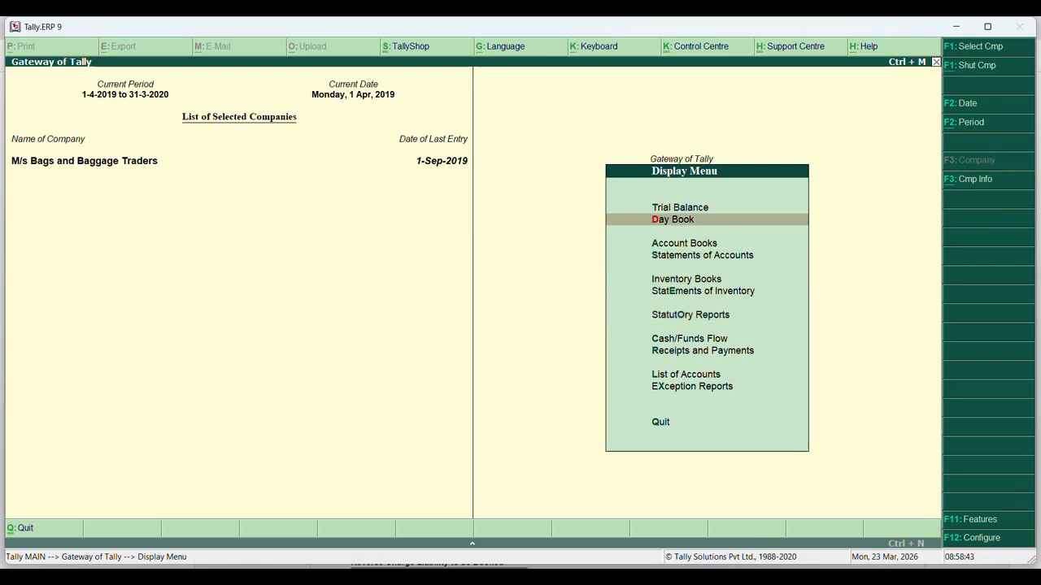
{"action": "key", "text": "t"}
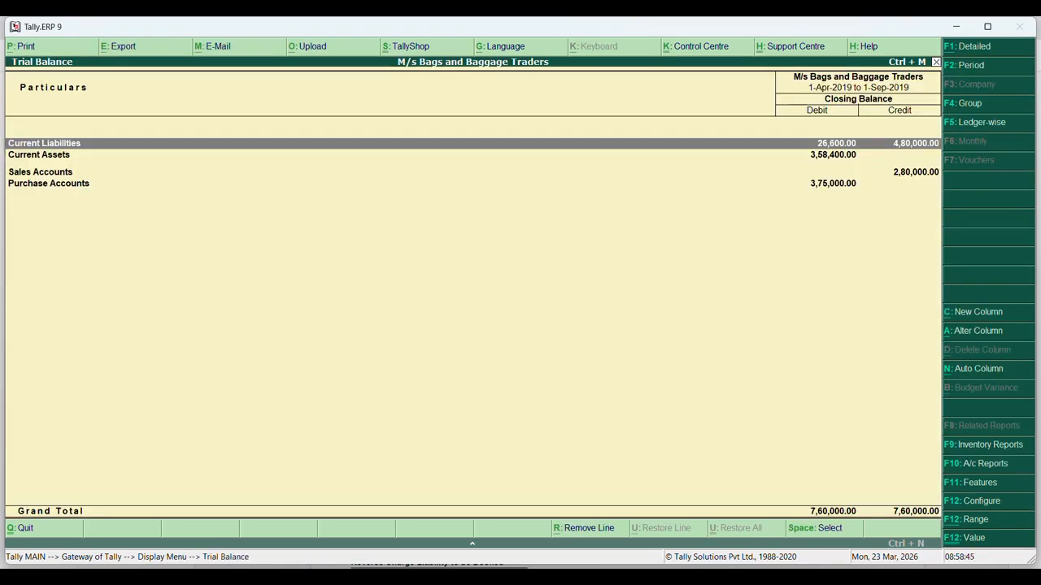
{"action": "key", "text": "Escape"}
{"action": "key", "text": "Escape"}
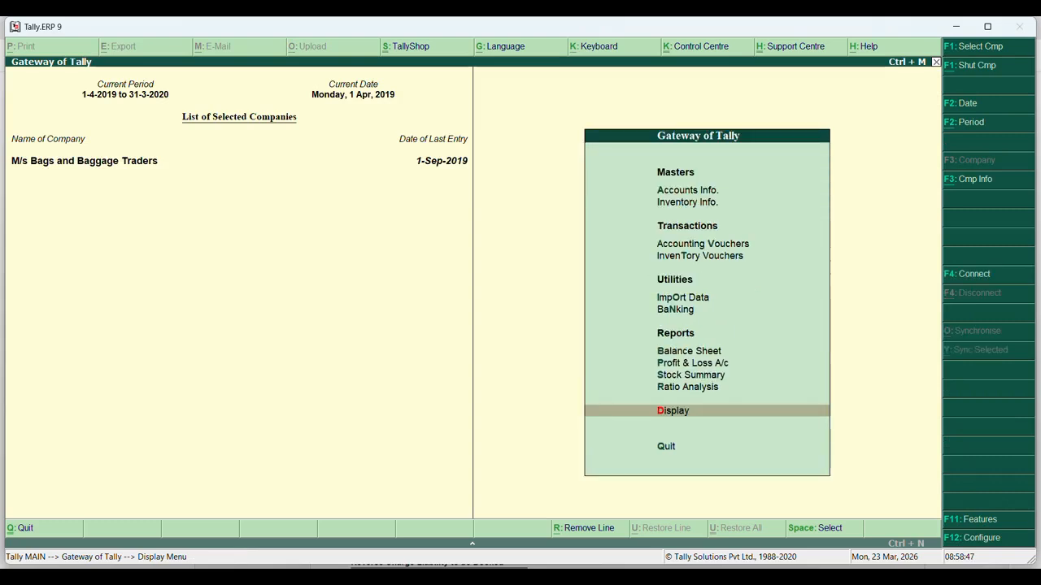
{"action": "key", "text": "b"}
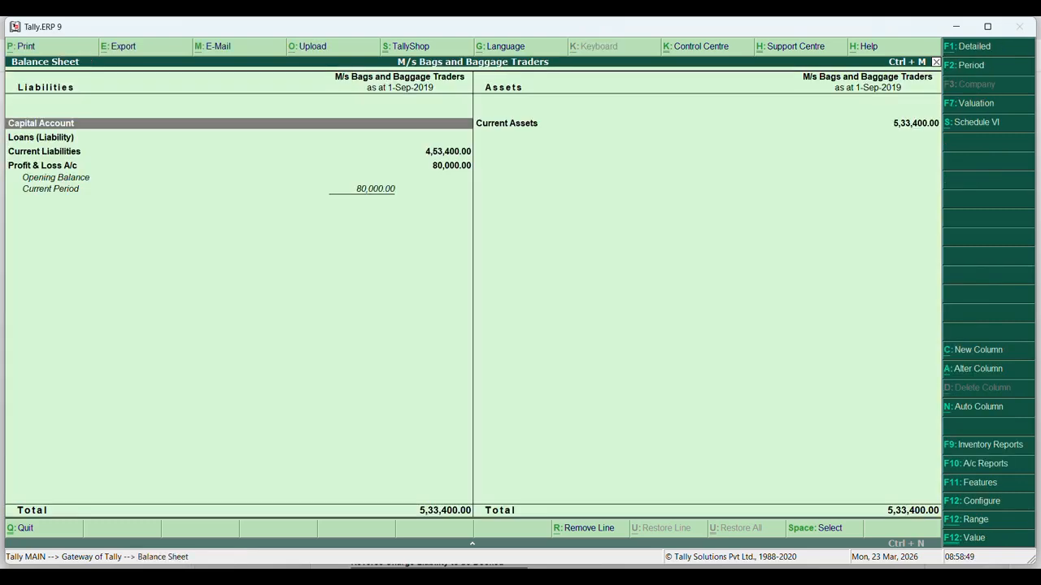
{"action": "key", "text": "Escape"}
{"action": "key", "text": "p"}
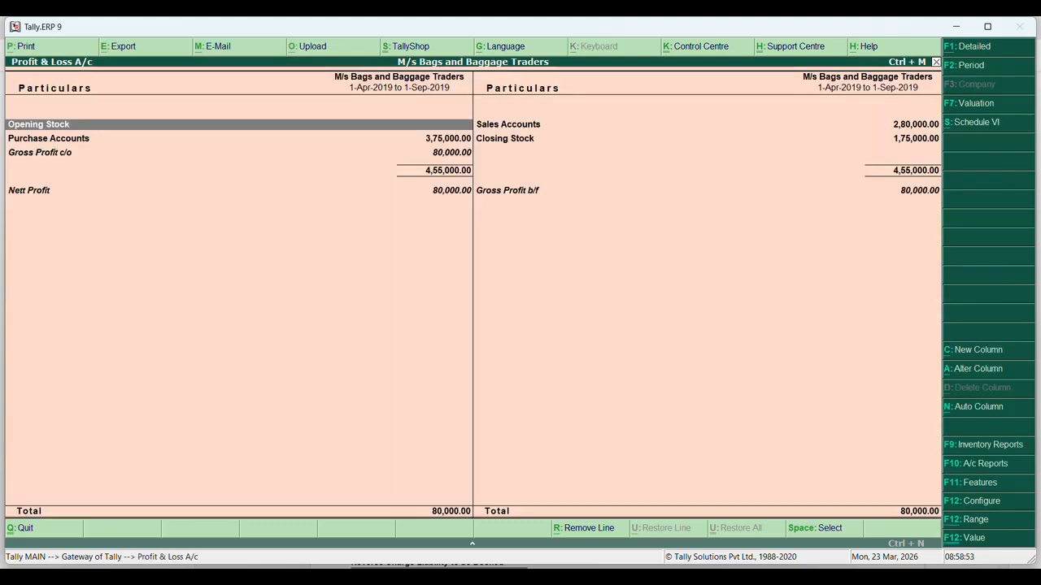
{"action": "key", "text": "Escape"}
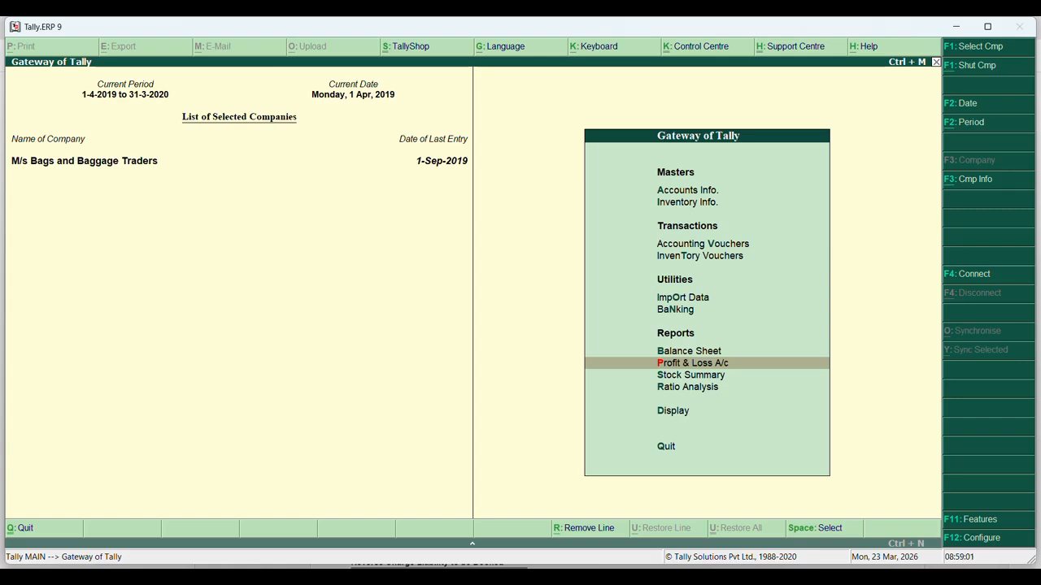
{"action": "key", "text": "Escape"}
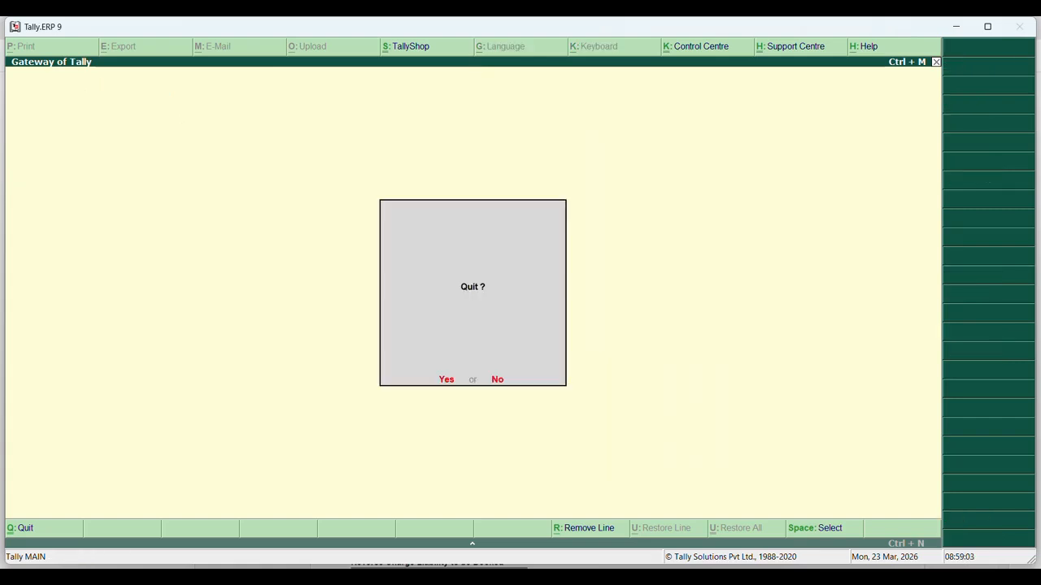
{"action": "key", "text": "n"}
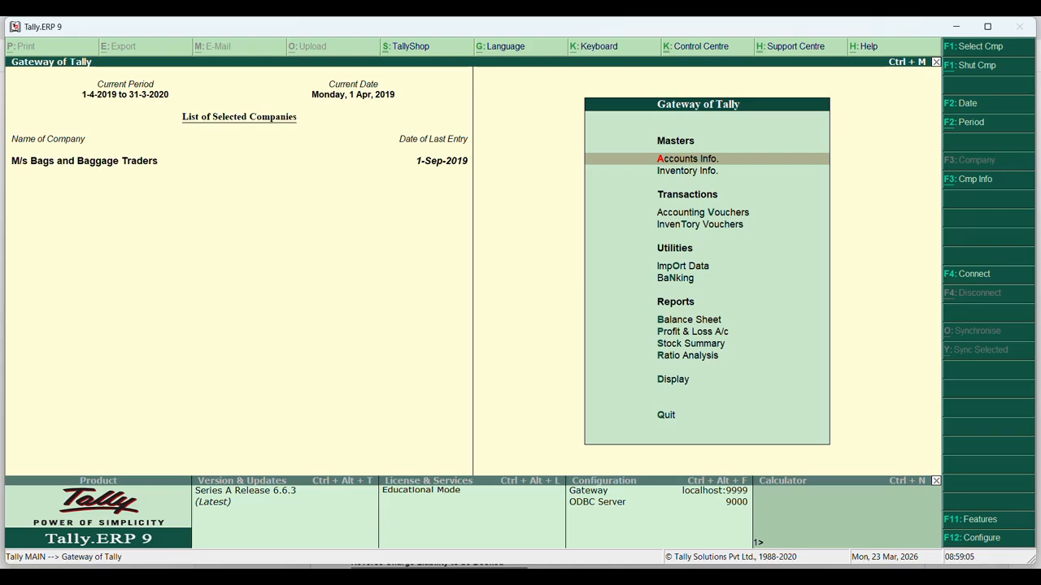